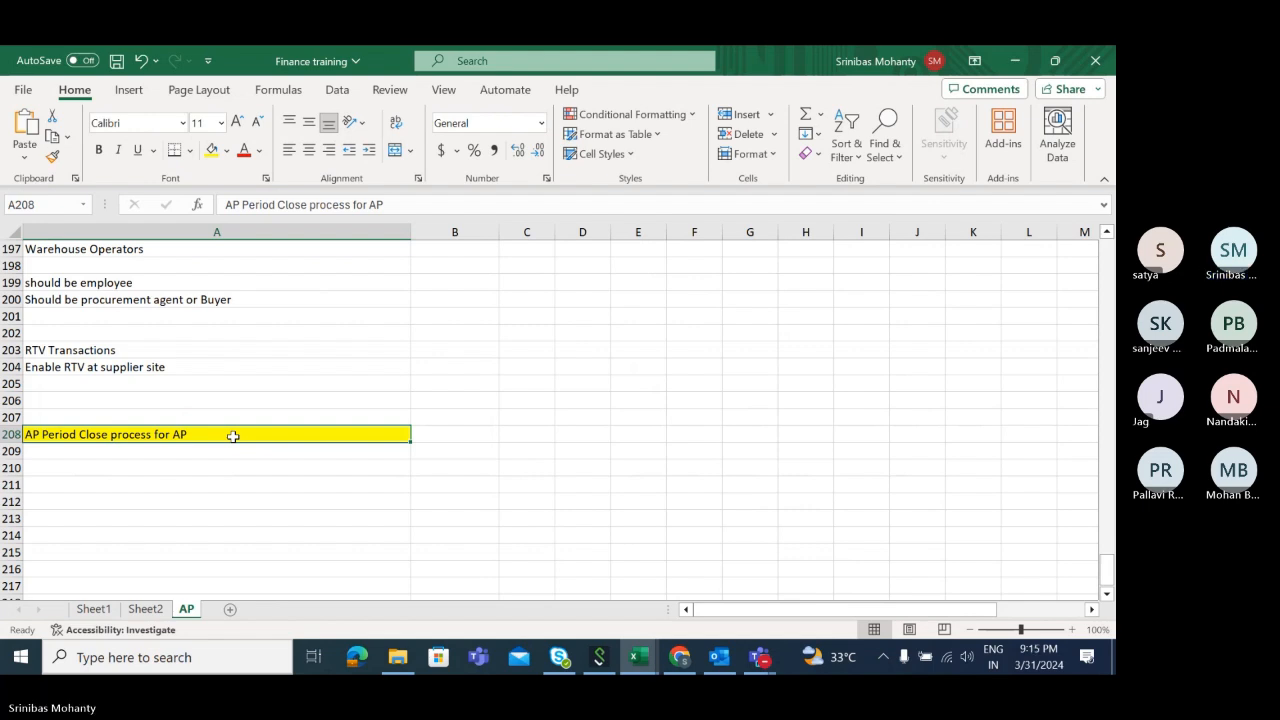
Select cell A210, two rows below the AP Period Close heading
left_click(226, 469)
left_click(95, 453)
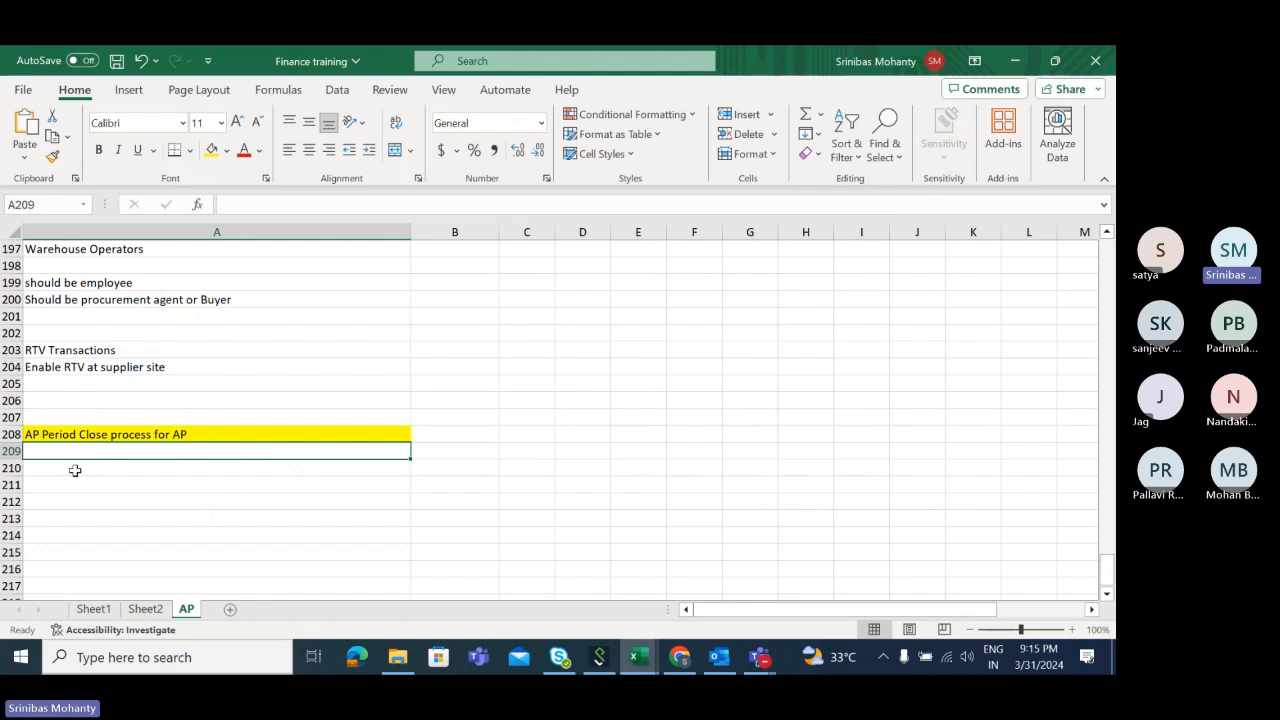
left_click(121, 497)
left_click(69, 453)
key("Down")
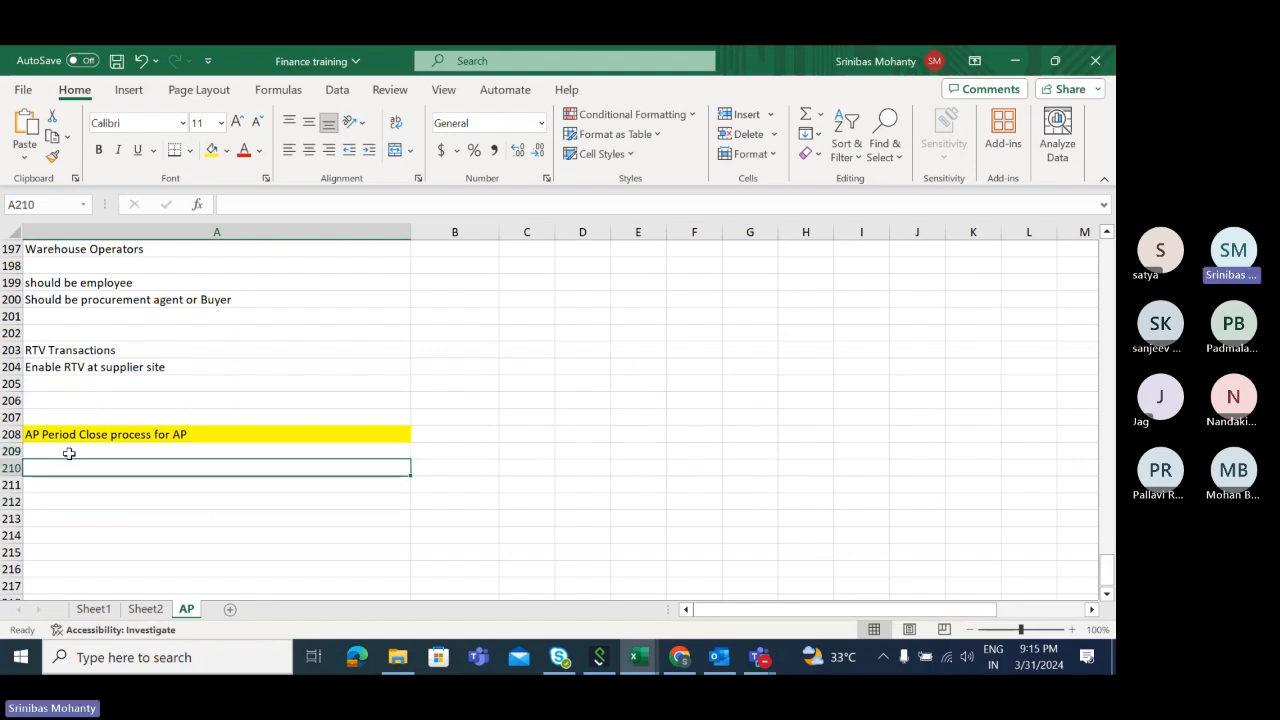
type("Validation")
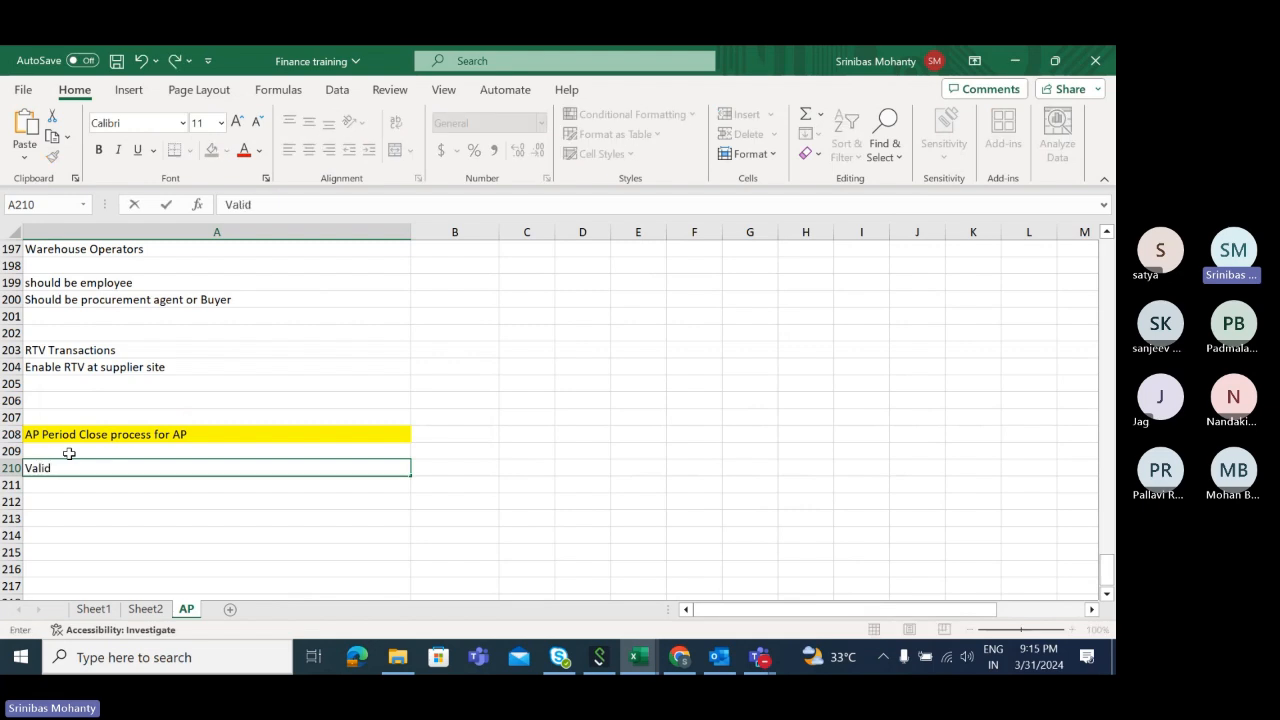
key("BackSpace")
key("BackSpace")
key("BackSpace")
key("BackSpace")
key("BackSpace")
key("BackSpace")
key("BackSpace")
key("BackSpace")
key("BackSpace")
key("BackSpace")
Enter "Run Invoice validation Program" in cell A210 as the first period close task
type("Run Invoi")
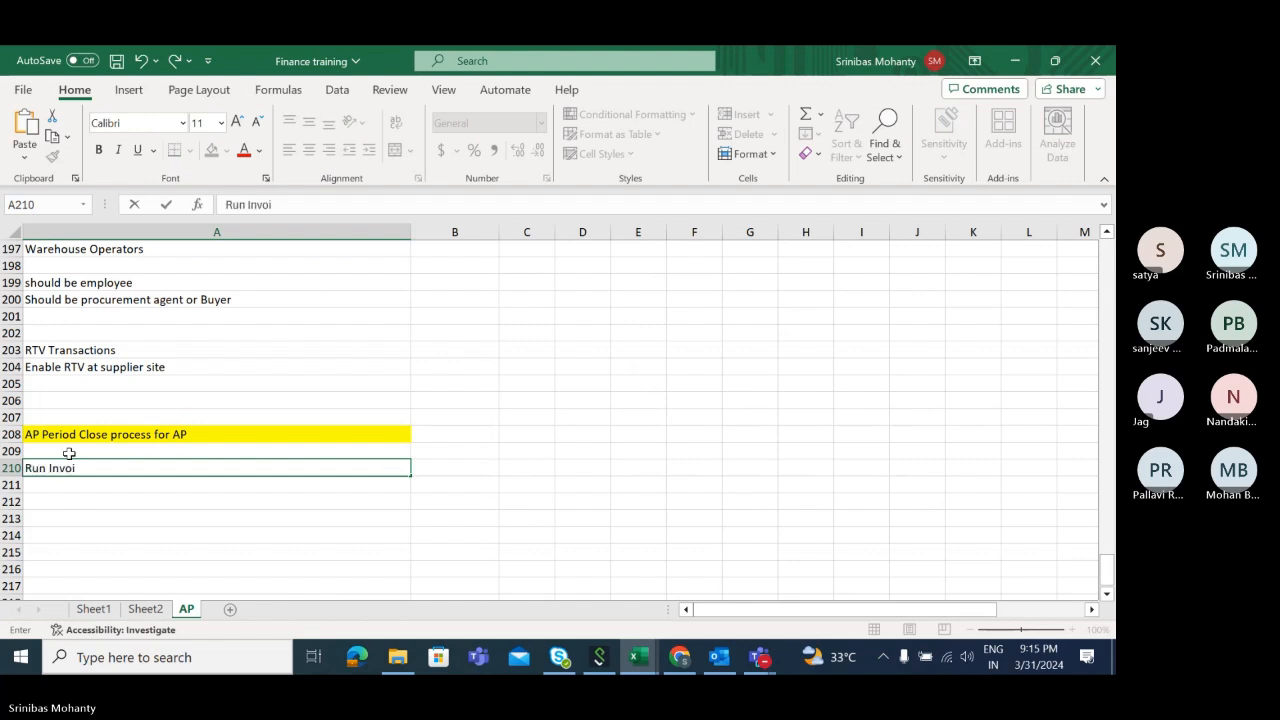
type("ce validation Program")
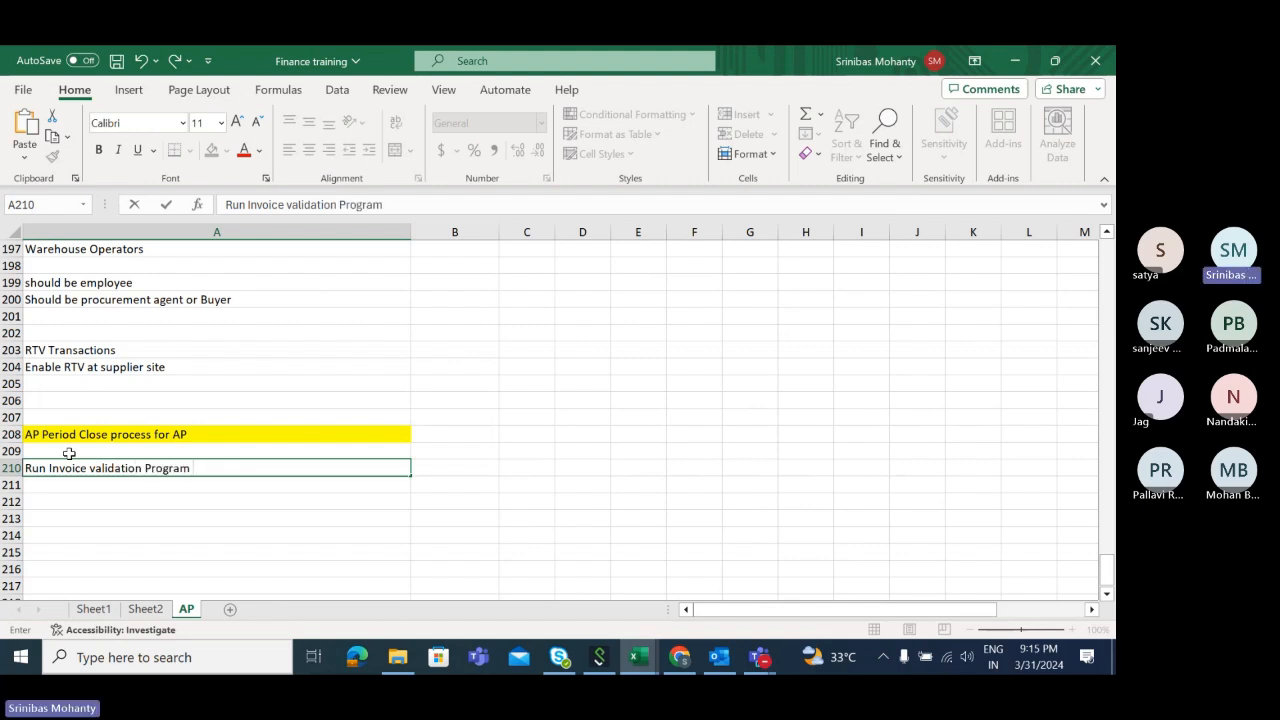
key("Return")
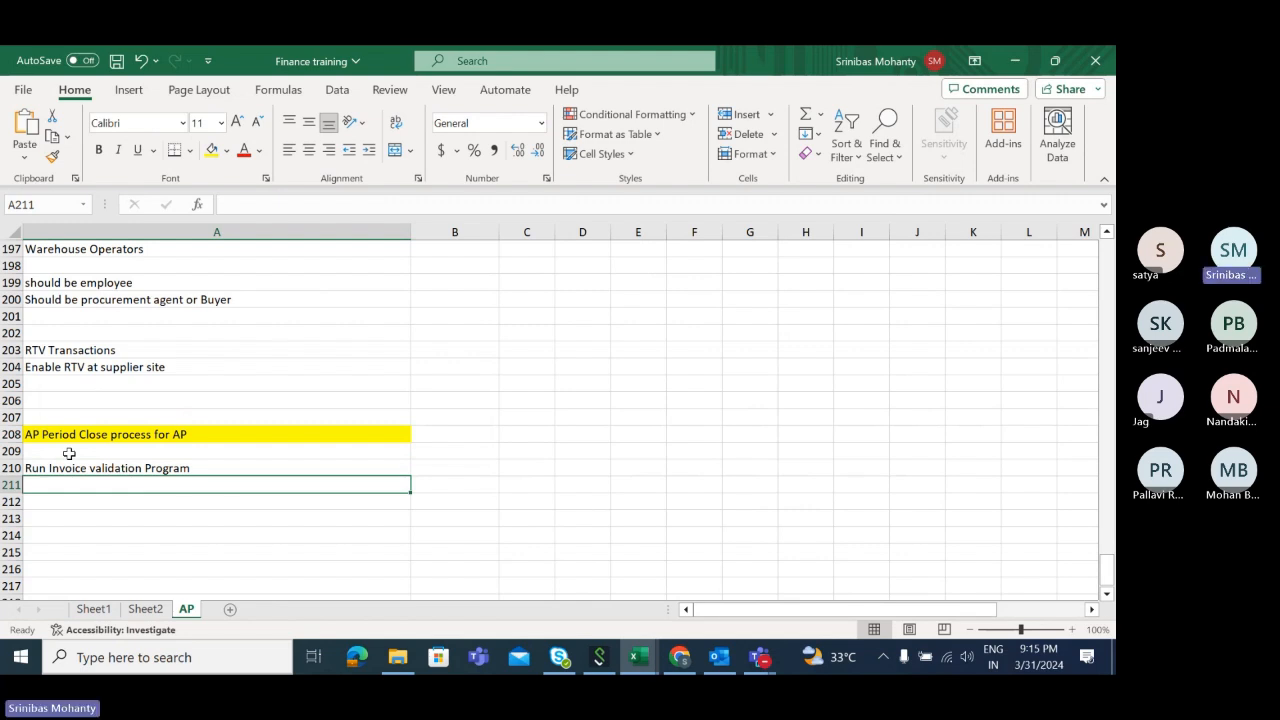
Enter "Run Create Accouting" in cell A211 as the second period close task
type("R")
key("BackSpace")
key("BackSpace")
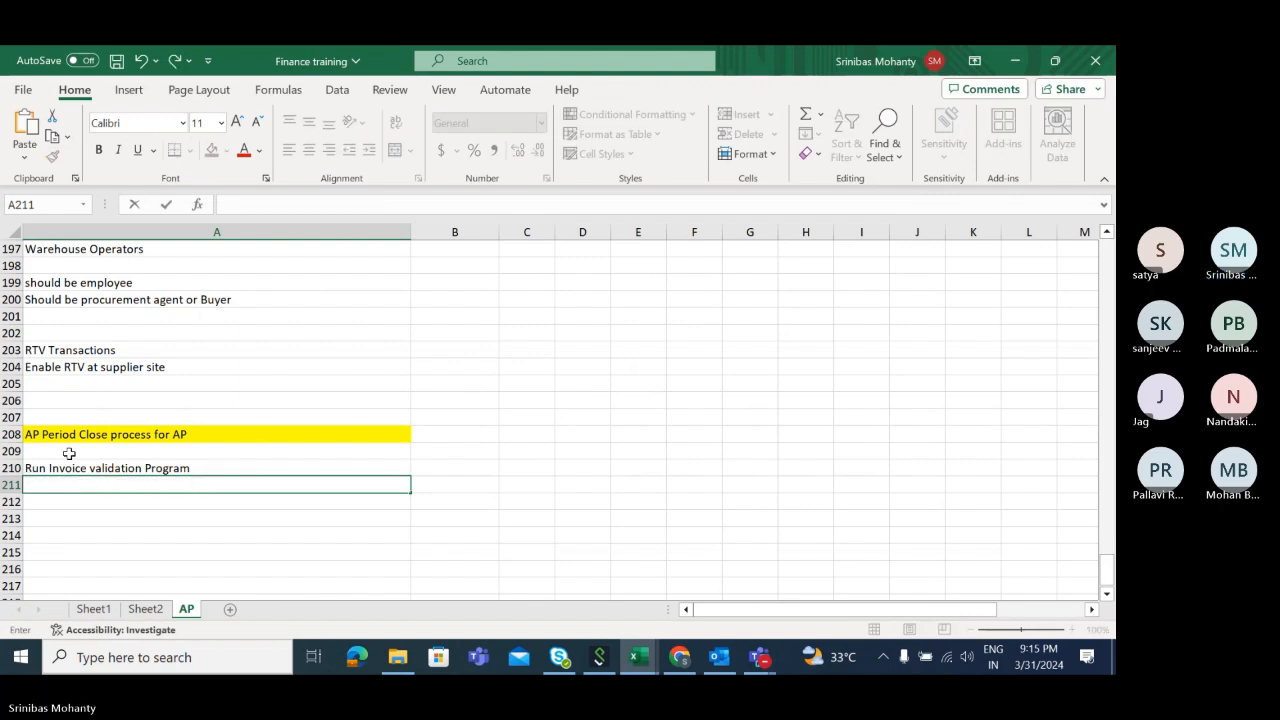
type("Run Invoice validation Program")
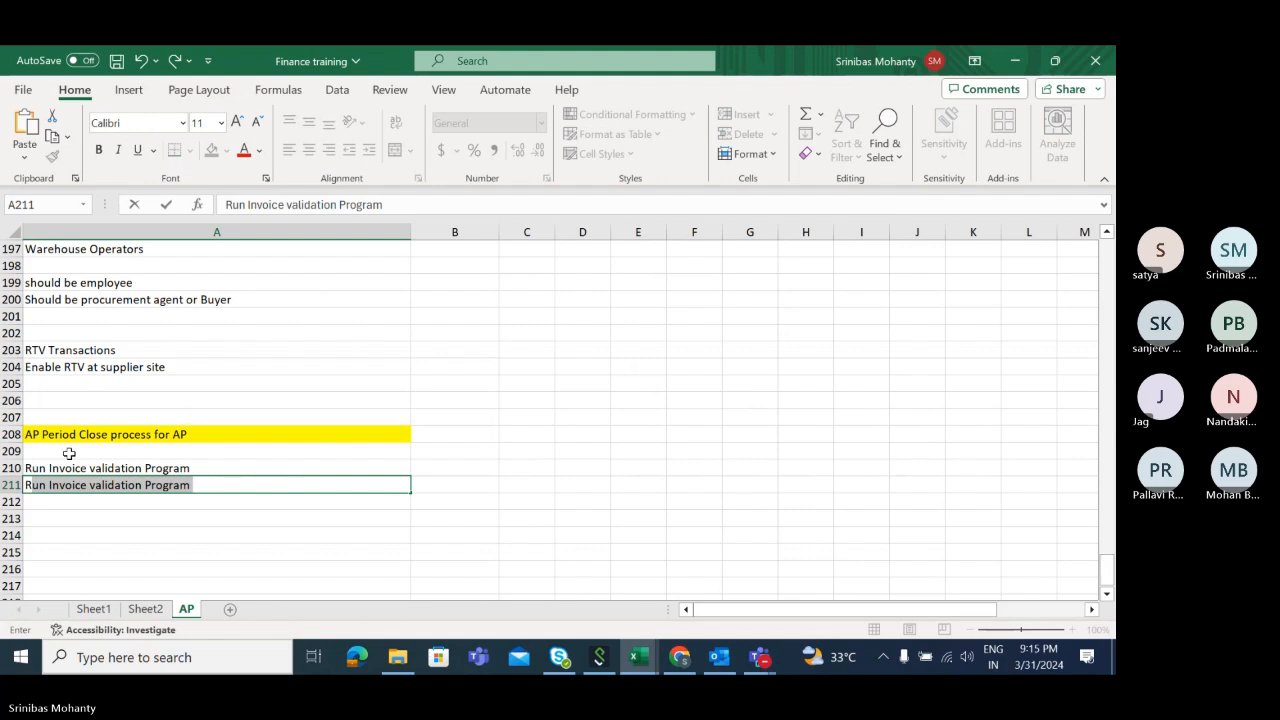
type("Run Create Accouting")
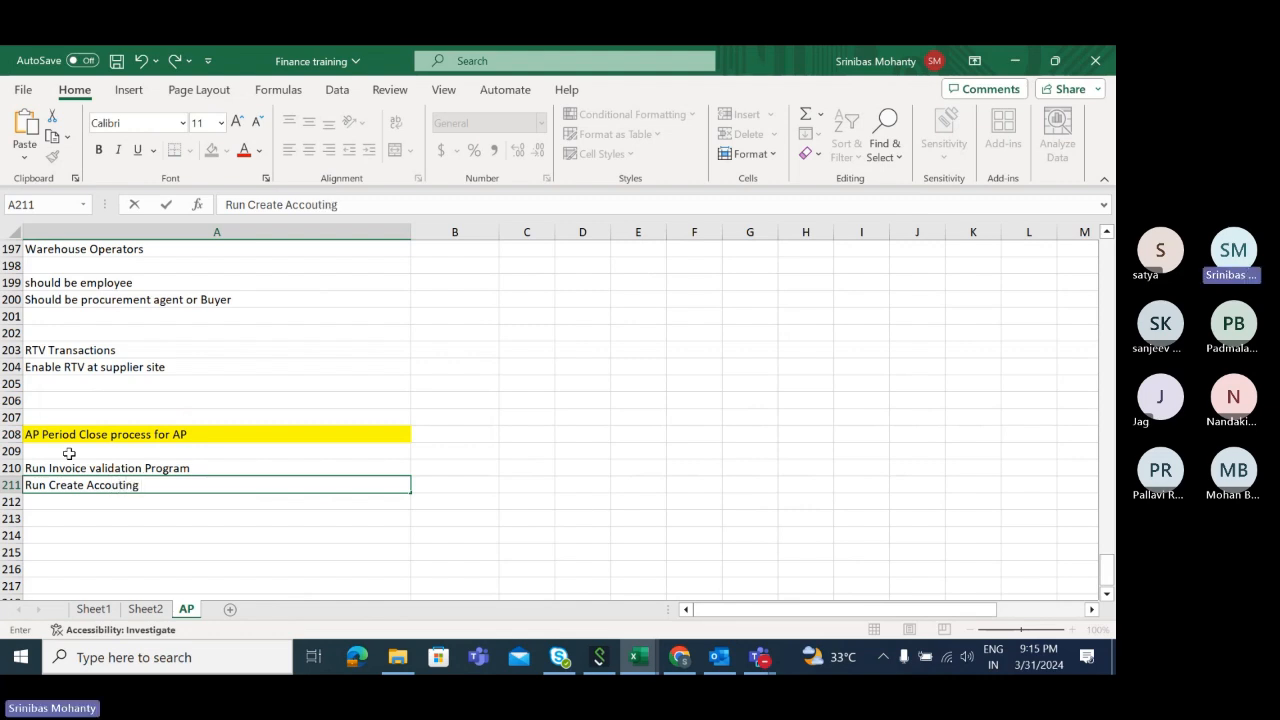
left_click(97, 504)
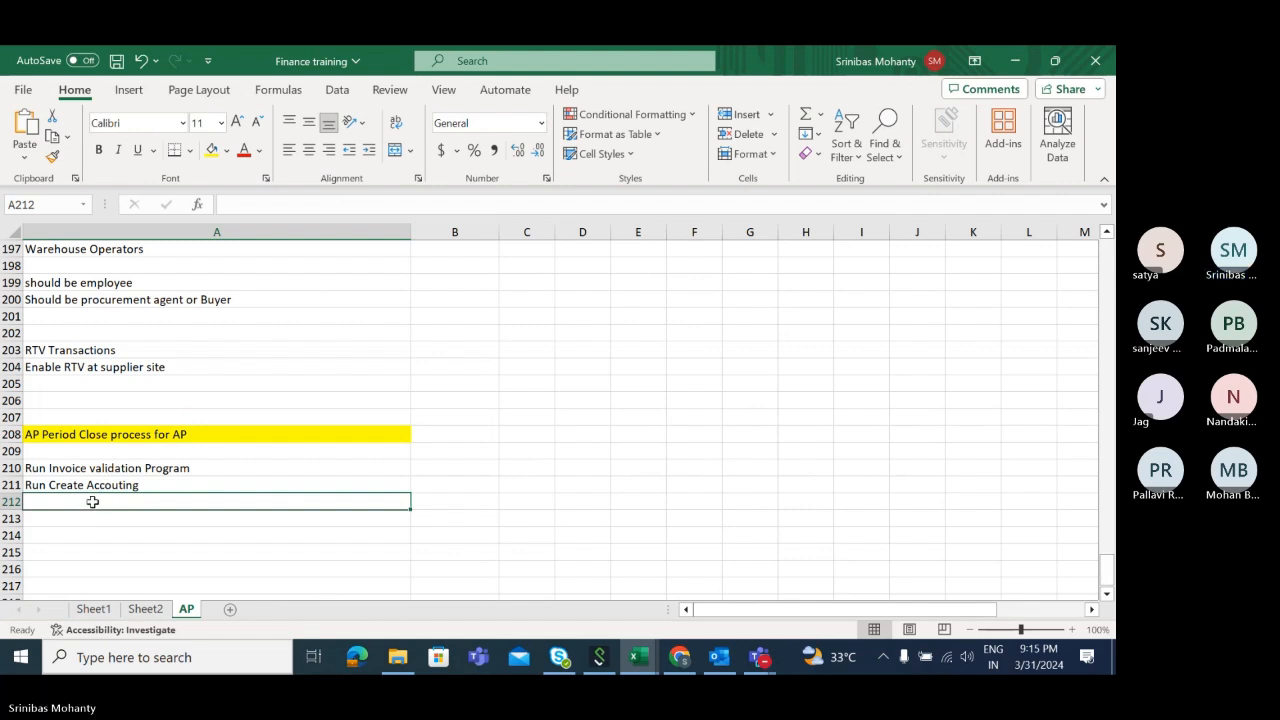
Enter "Run Post Subledger to GL" in cell A212 as the third period close task
type("Run")
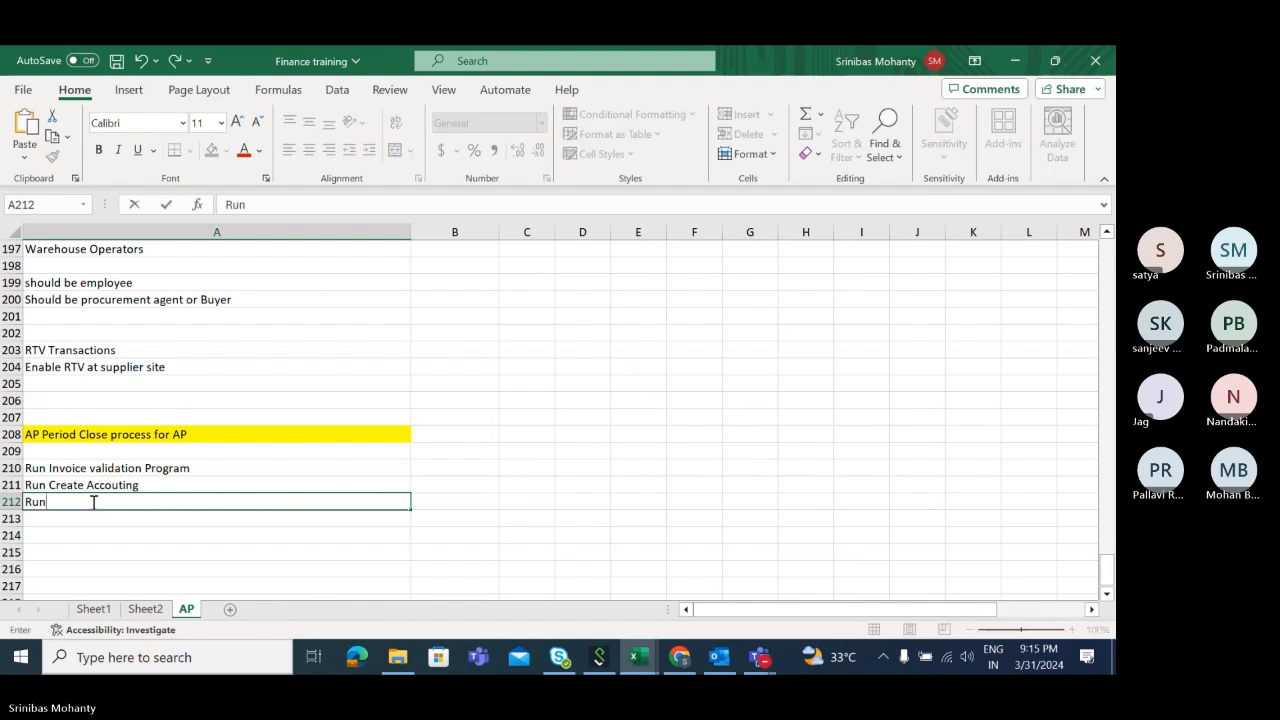
type(" Post Subledge")
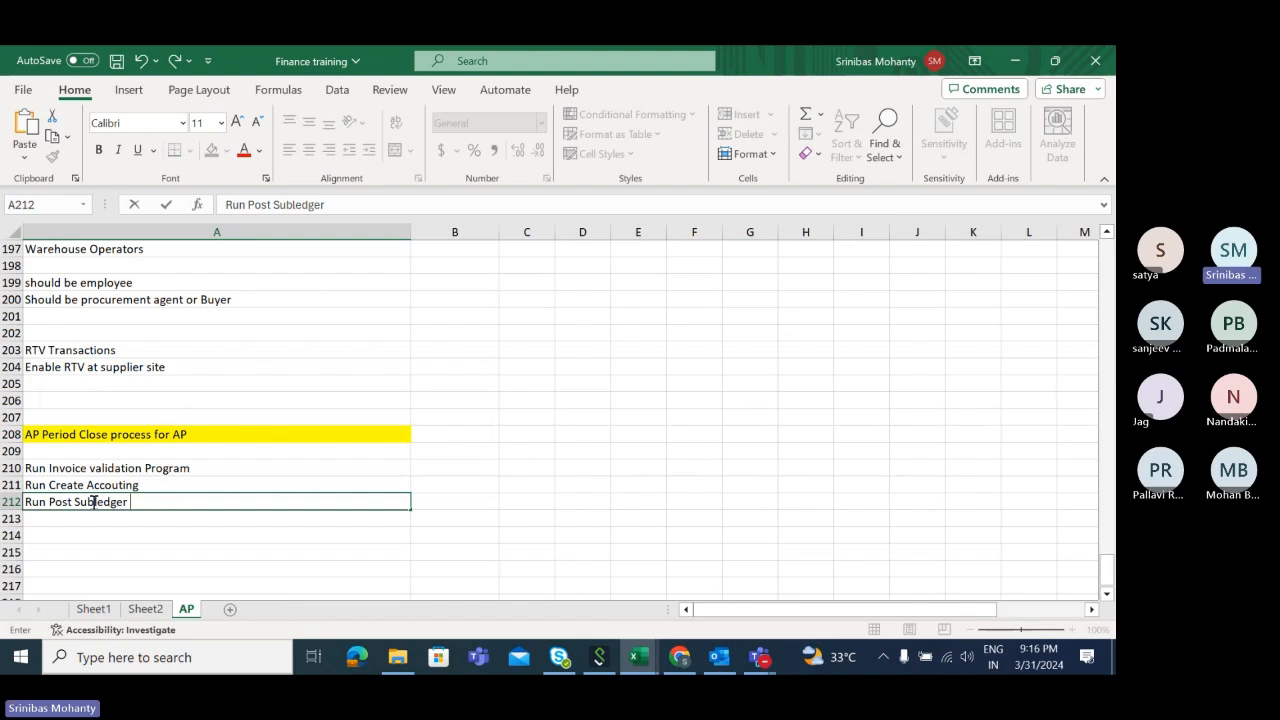
type("r to")
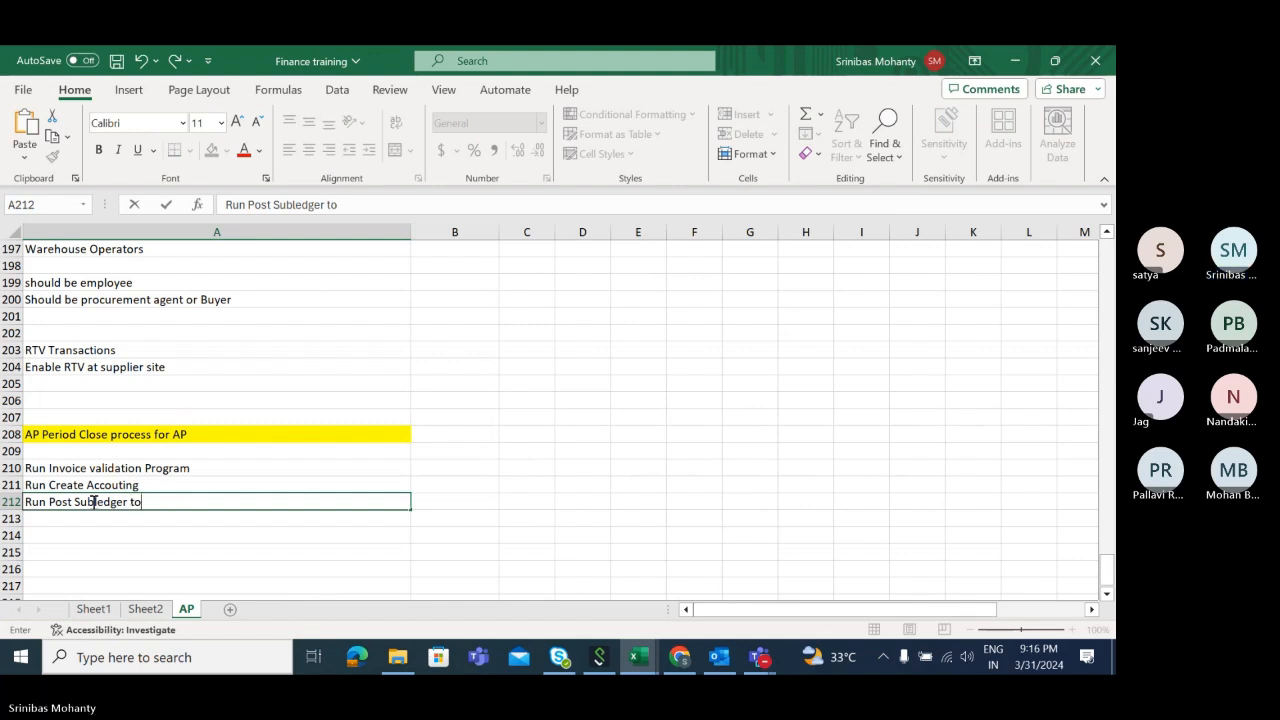
type(" GL")
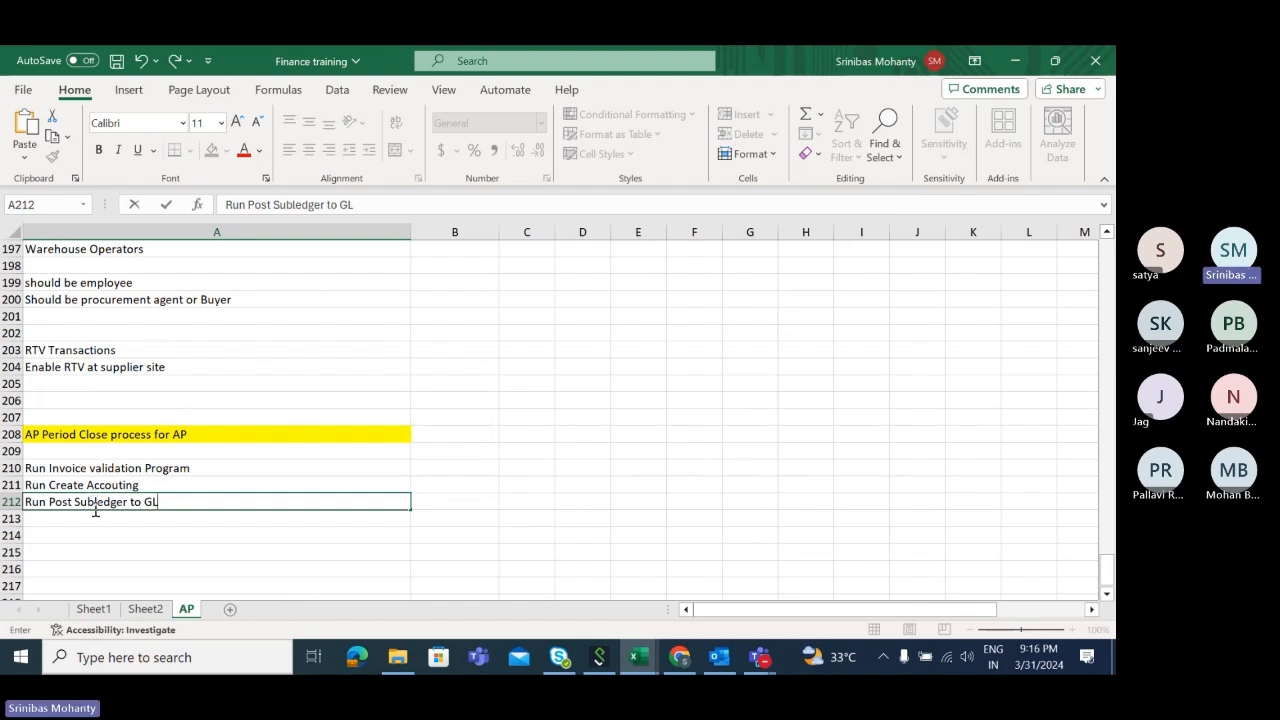
left_click(124, 566)
left_click(115, 485)
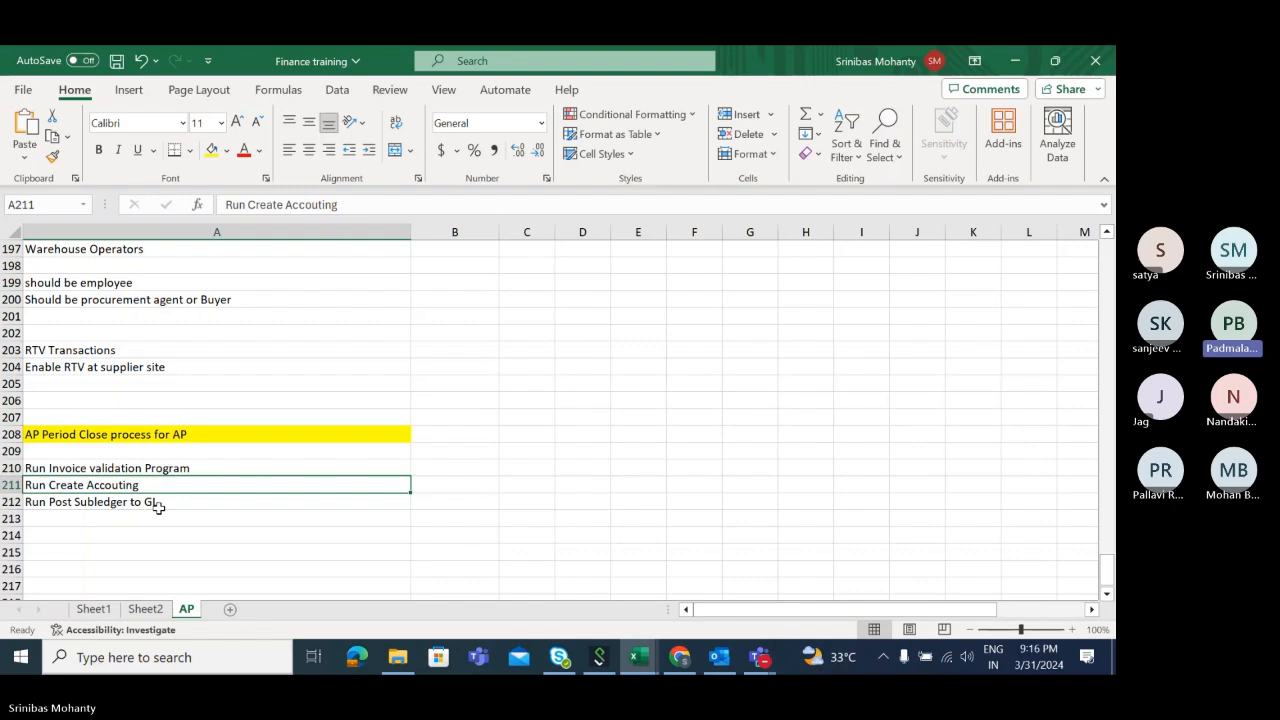
Switch to Oracle Fusion Cloud in Chrome and open the Invoices work area under Payables
left_click(690, 661)
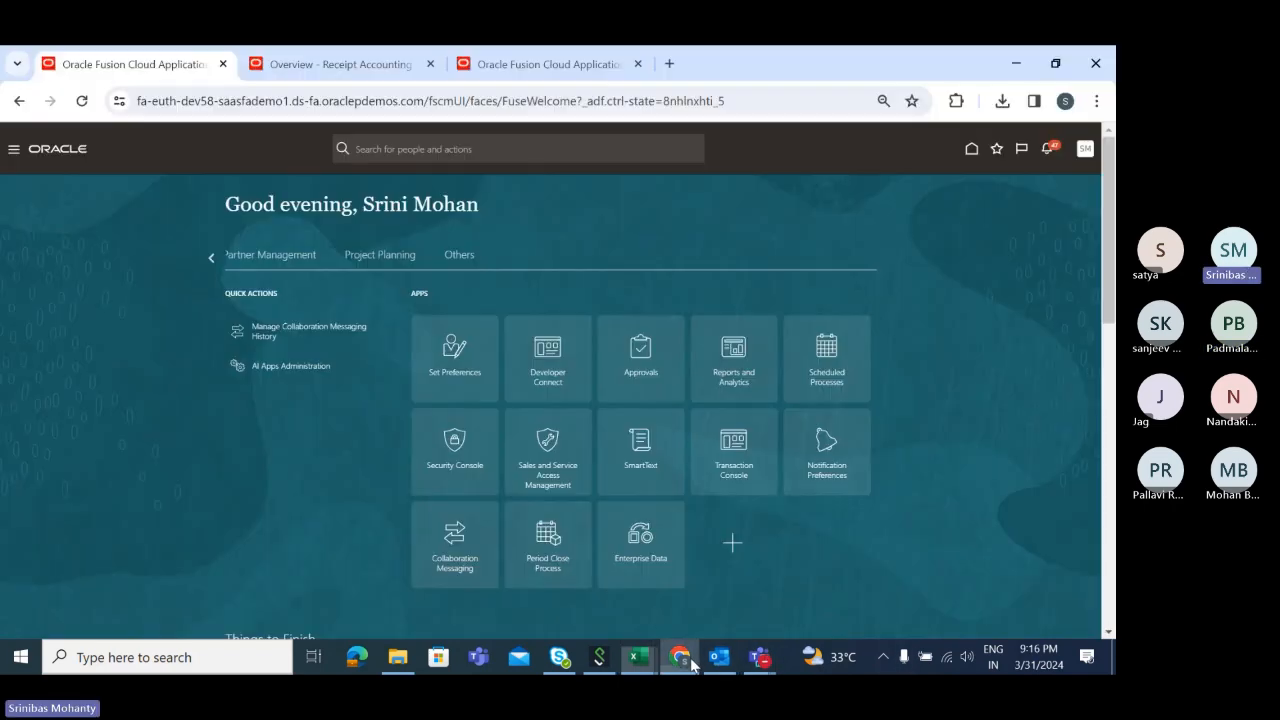
left_click(211, 257)
left_click(211, 257)
left_click(211, 257)
left_click(211, 257)
left_click(211, 257)
left_click(211, 257)
left_click(211, 257)
left_click(211, 257)
left_click(211, 257)
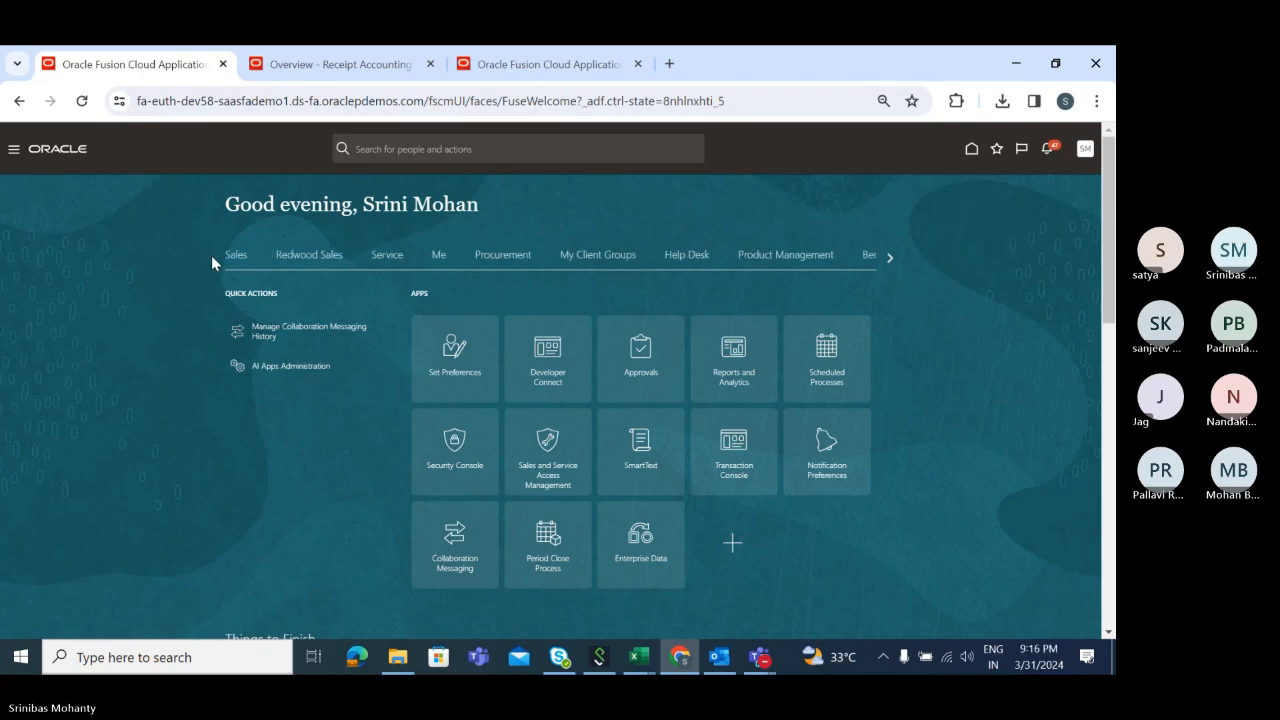
left_click(889, 258)
left_click(889, 258)
left_click(889, 258)
left_click(889, 258)
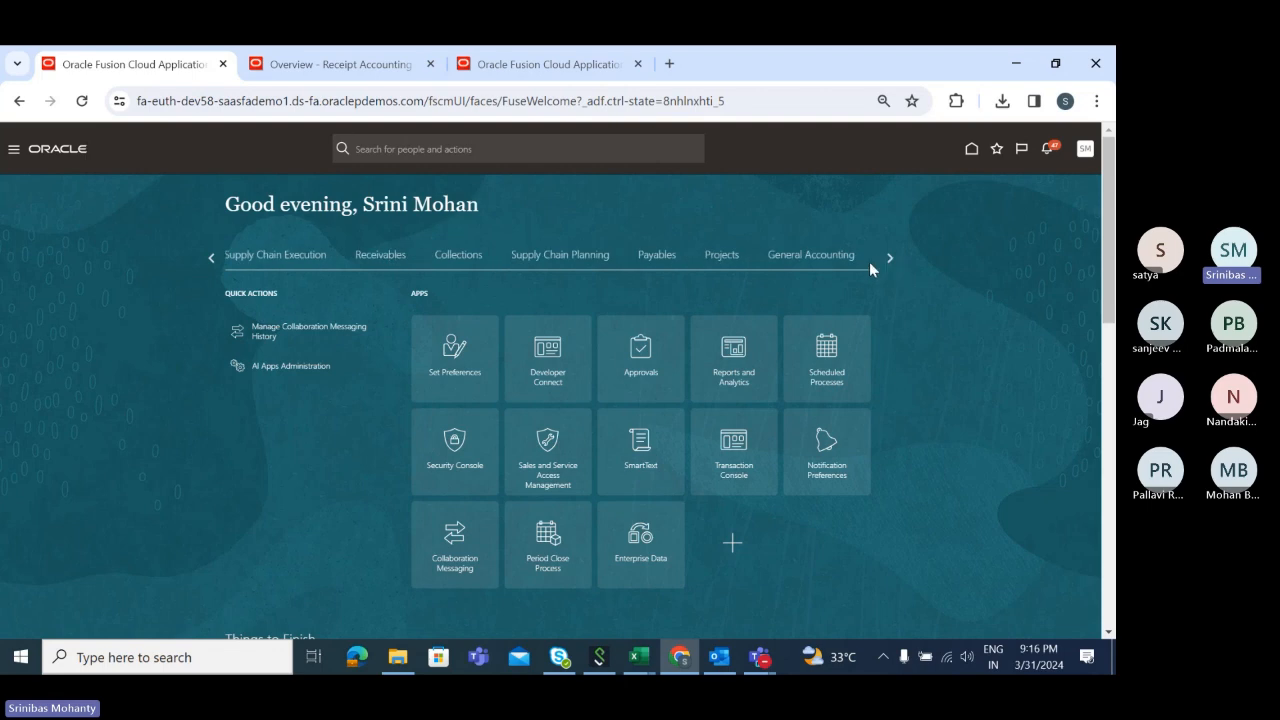
left_click(658, 256)
left_click(553, 350)
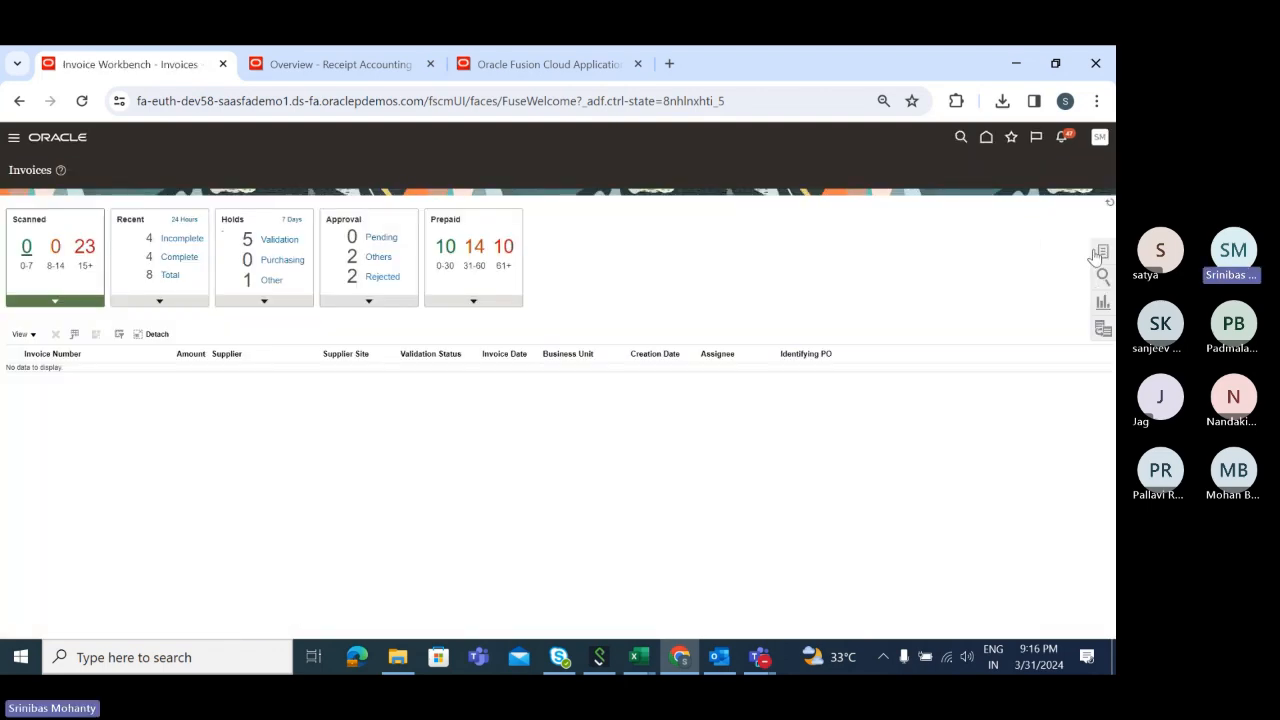
Open Manage Invoices and set the search's business unit to Tata Business Unit, looking it up with "Tata%"
left_click(1099, 253)
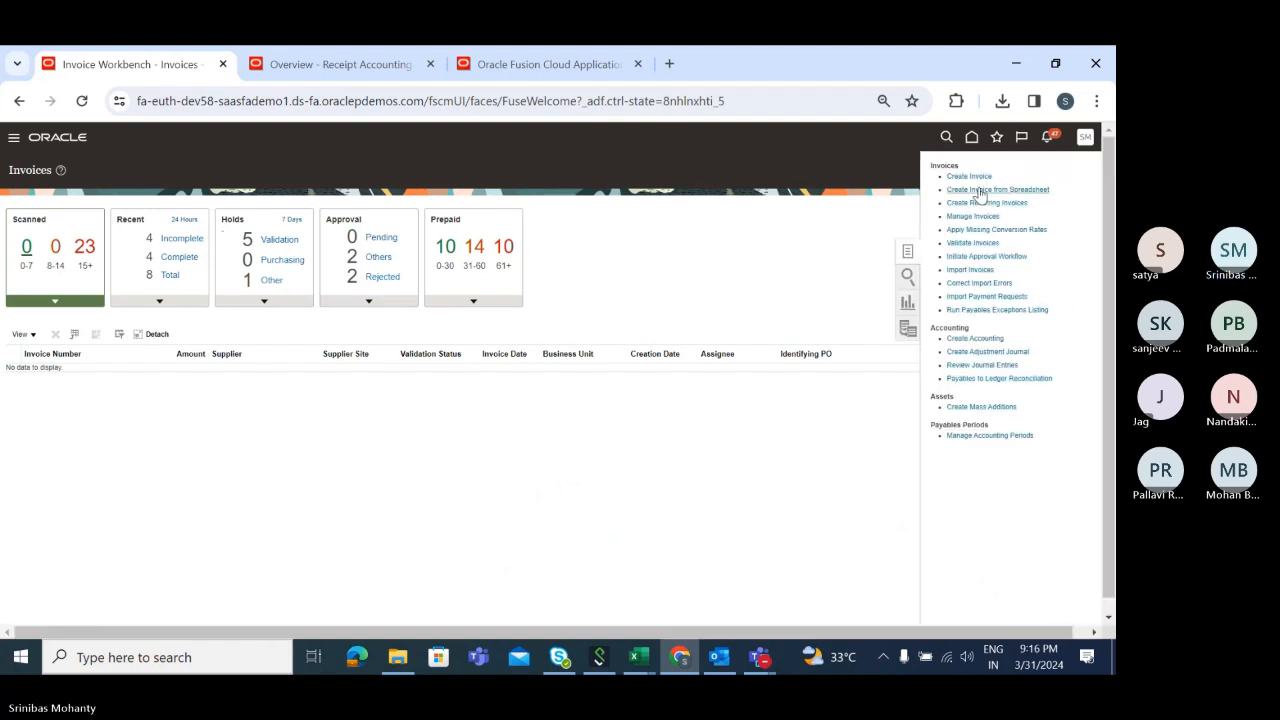
left_click(974, 217)
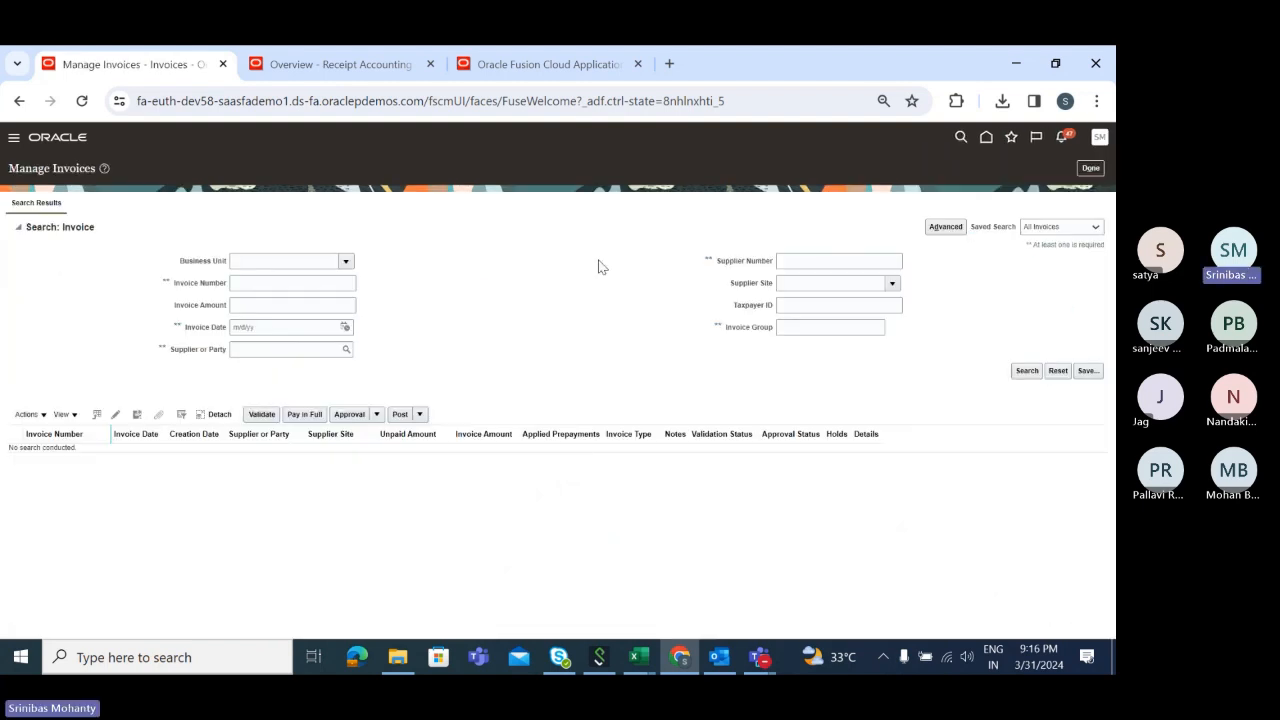
left_click(346, 261)
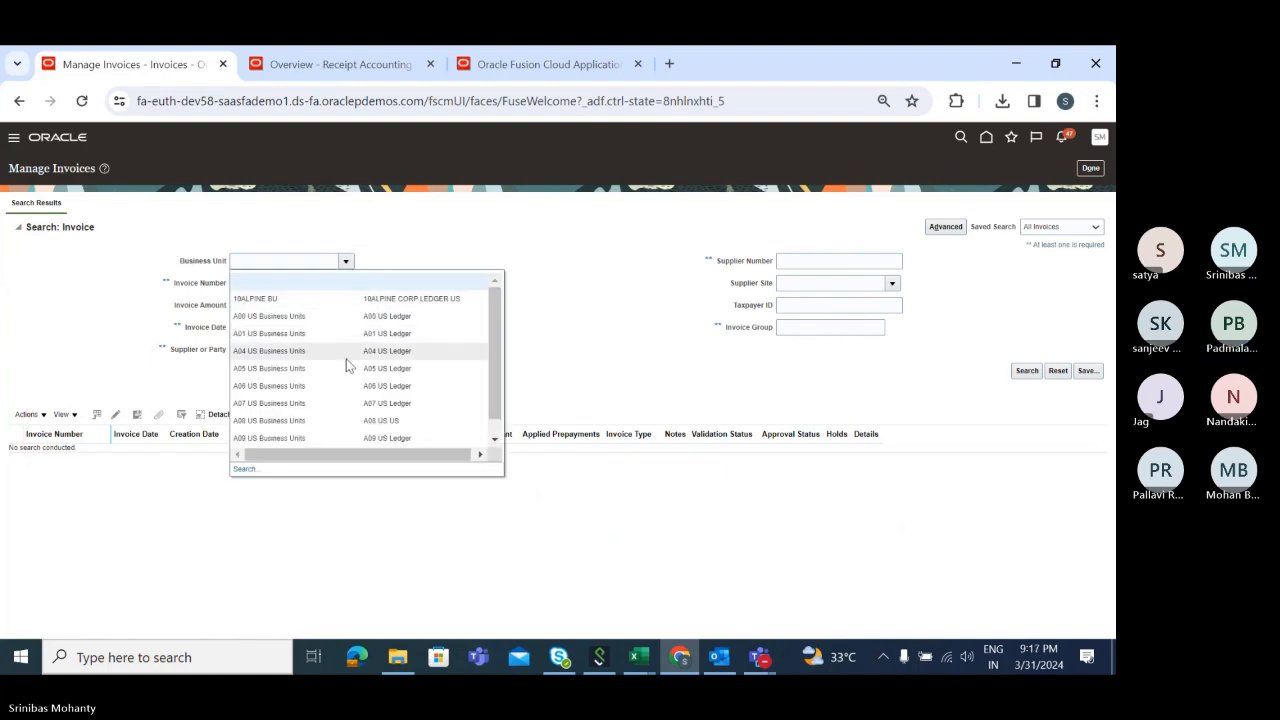
left_click(245, 469)
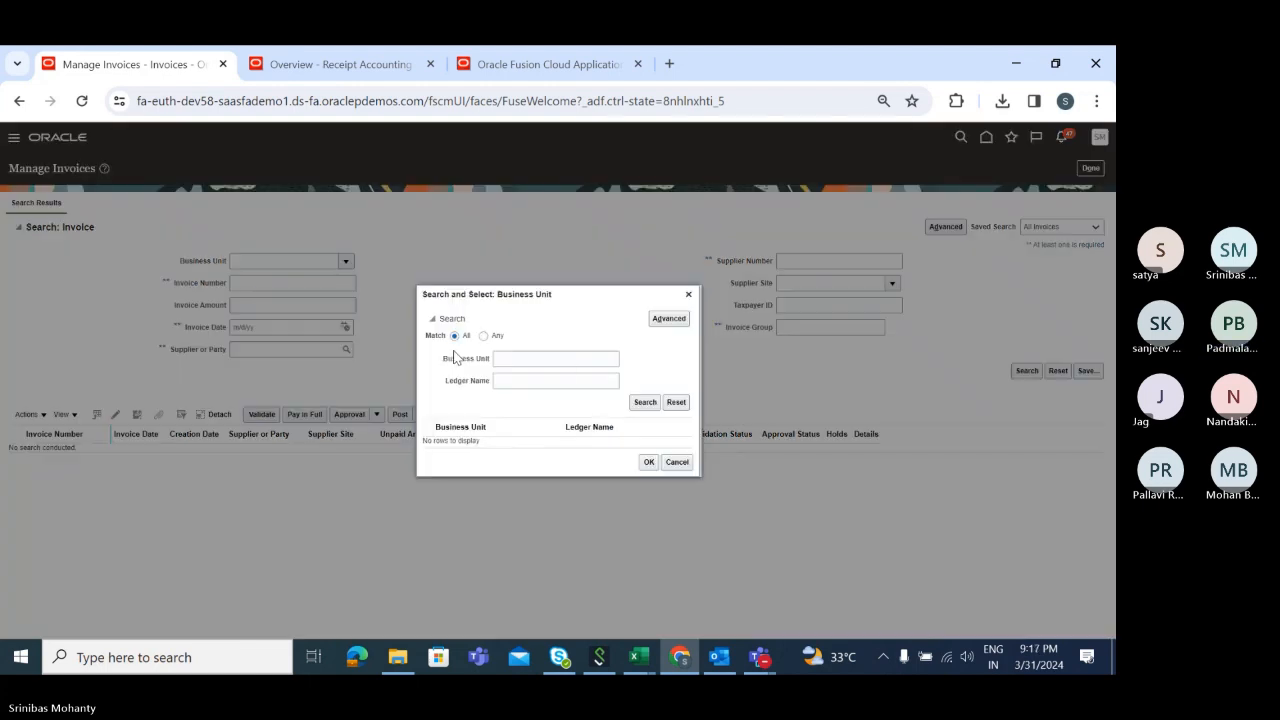
type("Tata")
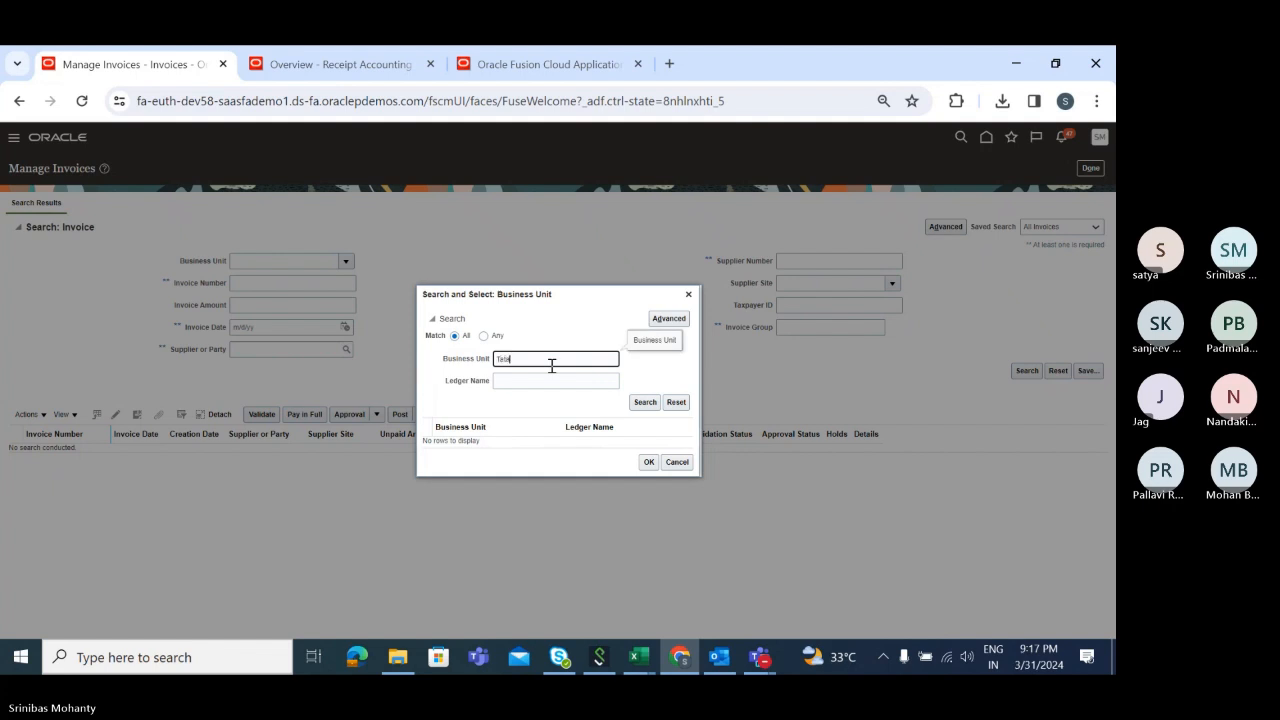
type("%")
left_click(648, 402)
left_click(440, 431)
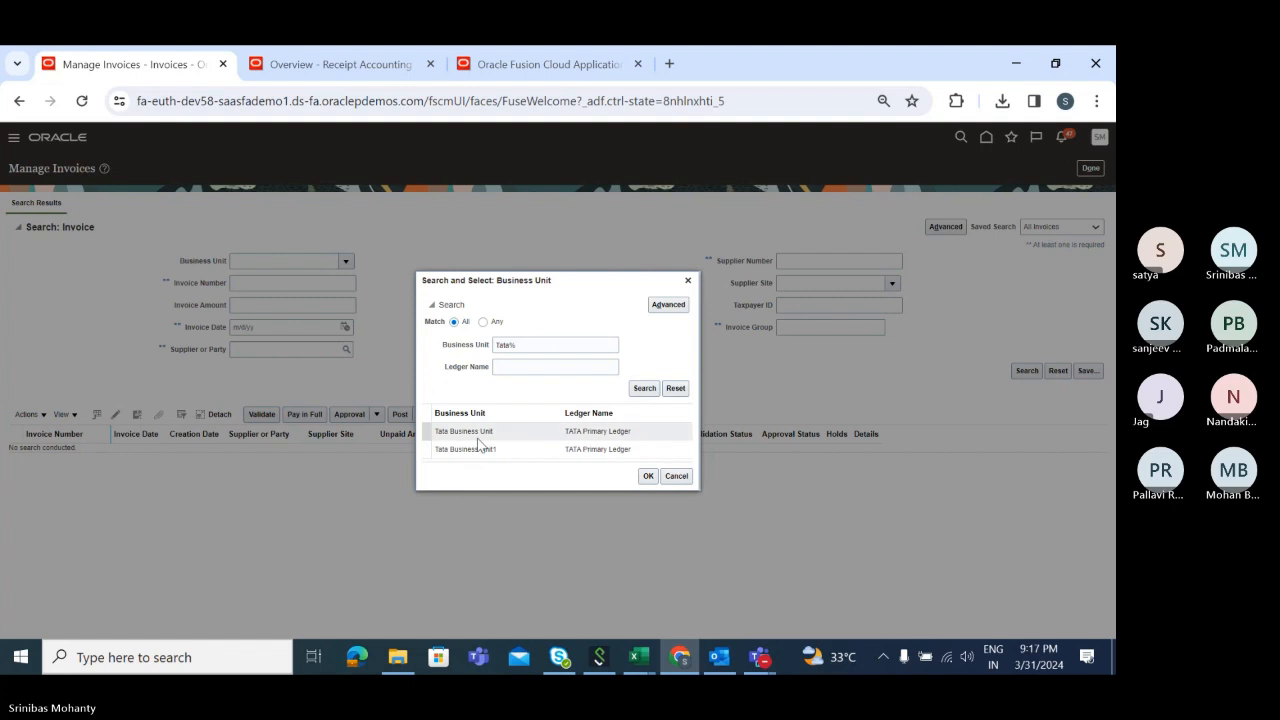
left_click(650, 477)
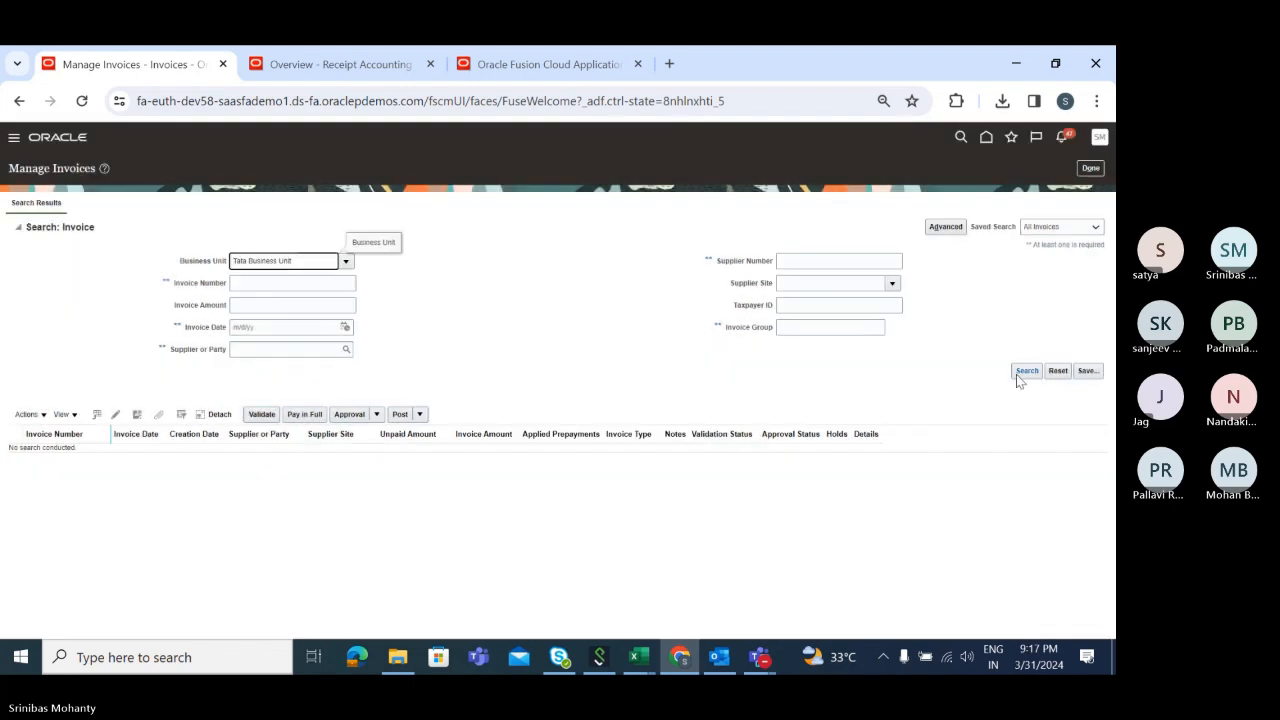
Set the supplier to Tata Supplier and run the invoice search
left_click(1027, 372)
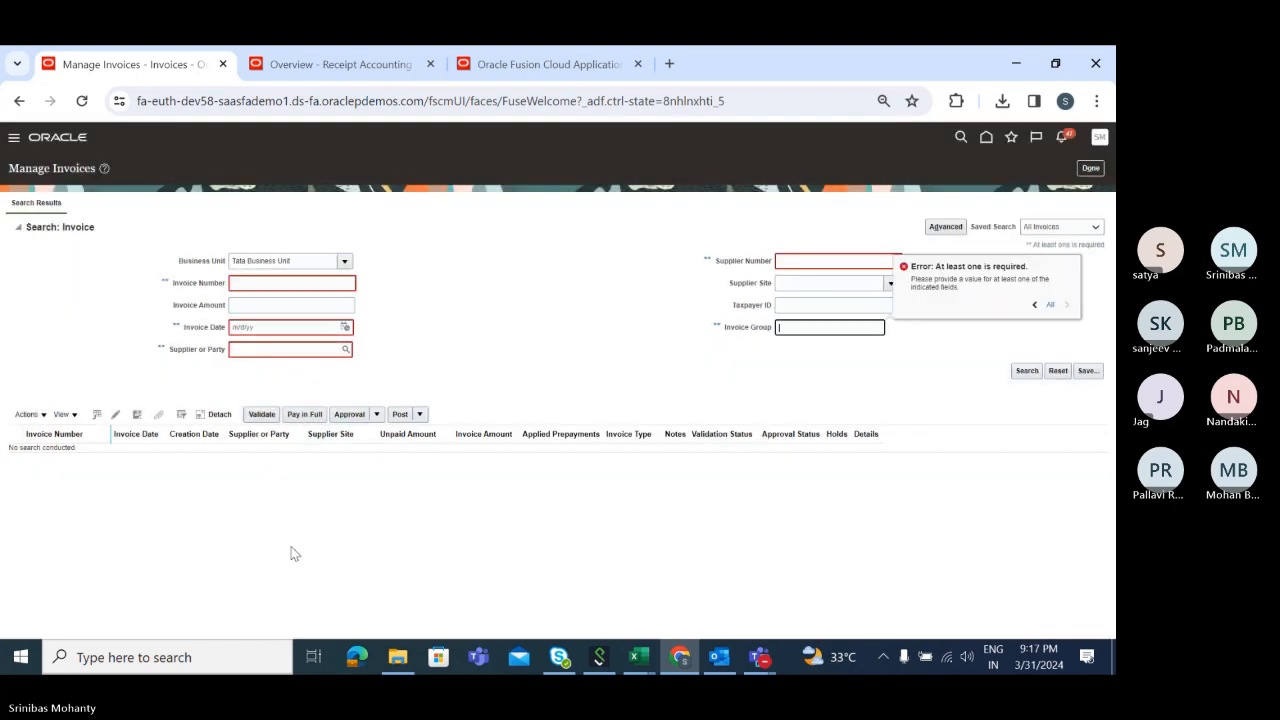
left_click(324, 349)
type("Tata")
key("Tab")
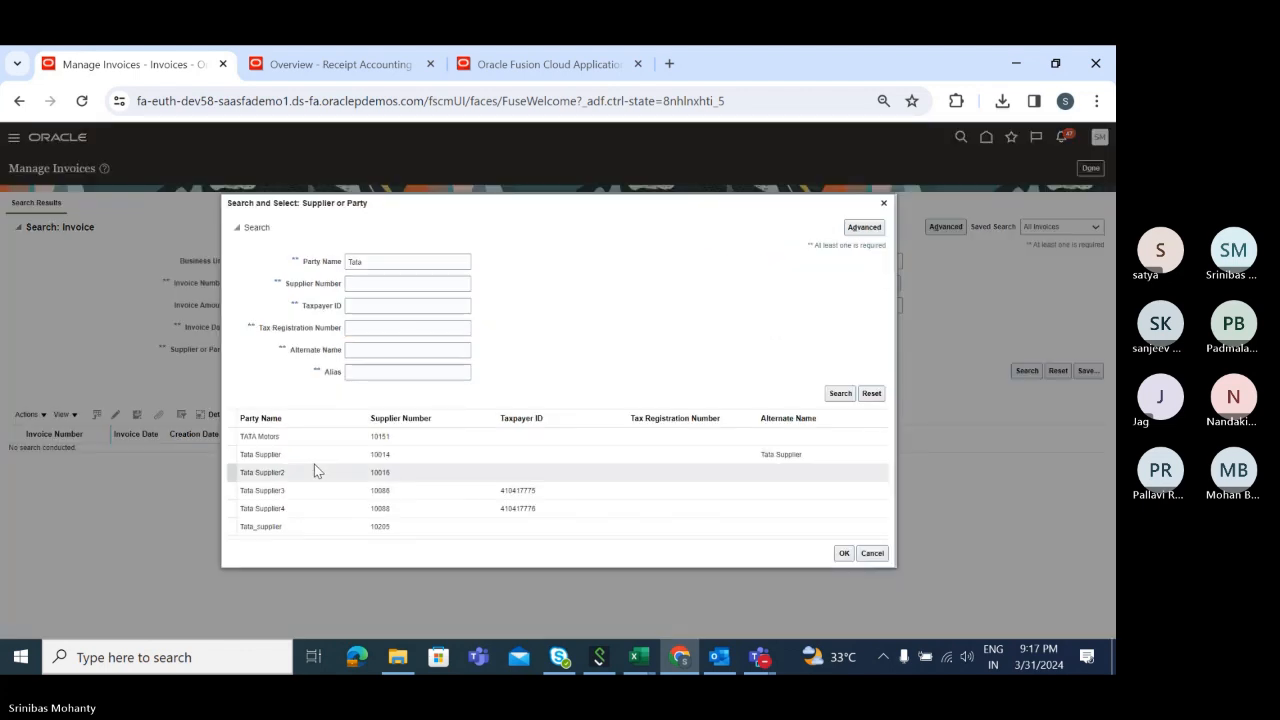
left_click(312, 456)
left_click(845, 554)
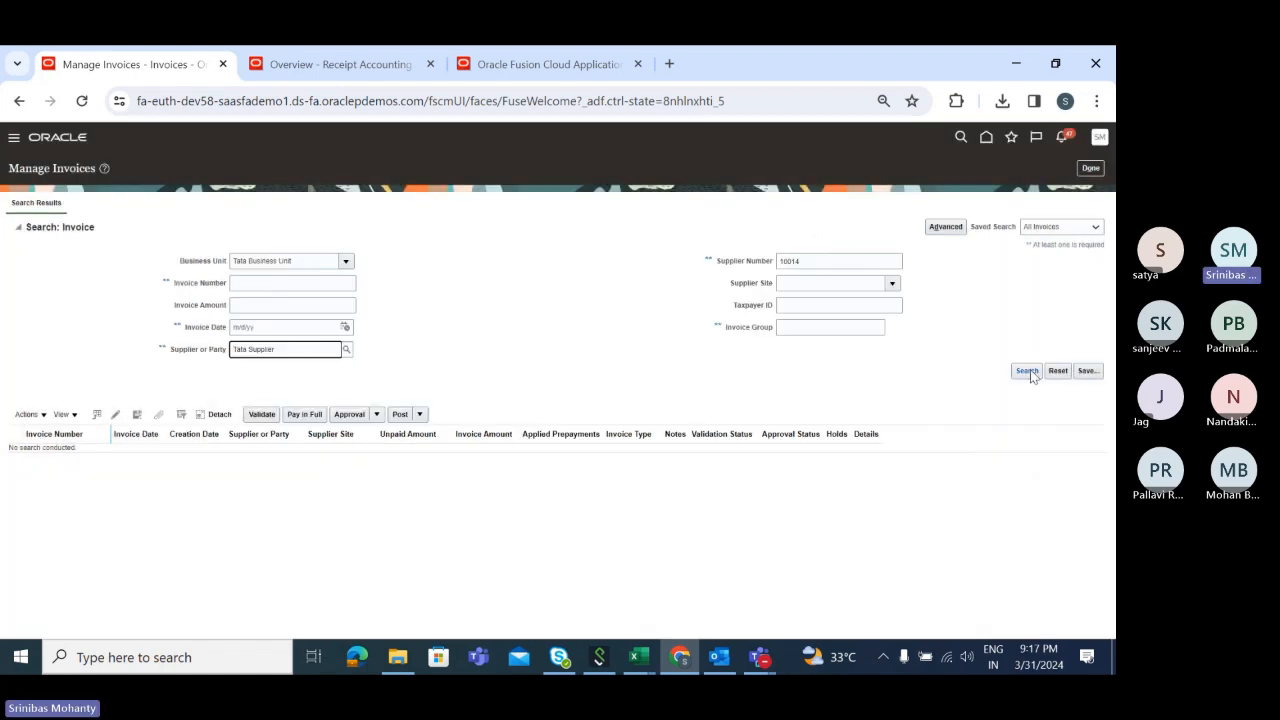
left_click(1030, 372)
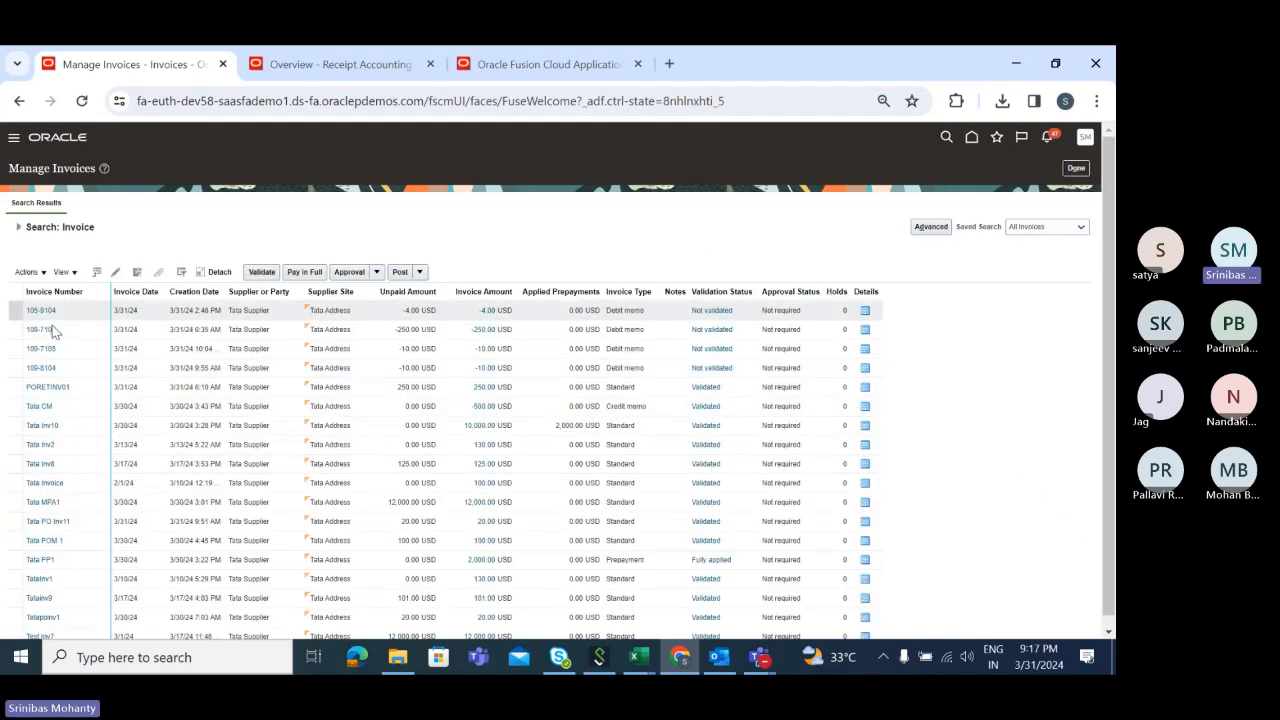
Open invoice Tata Inv10 and examine its validation status and the actions available for it
left_click(44, 428)
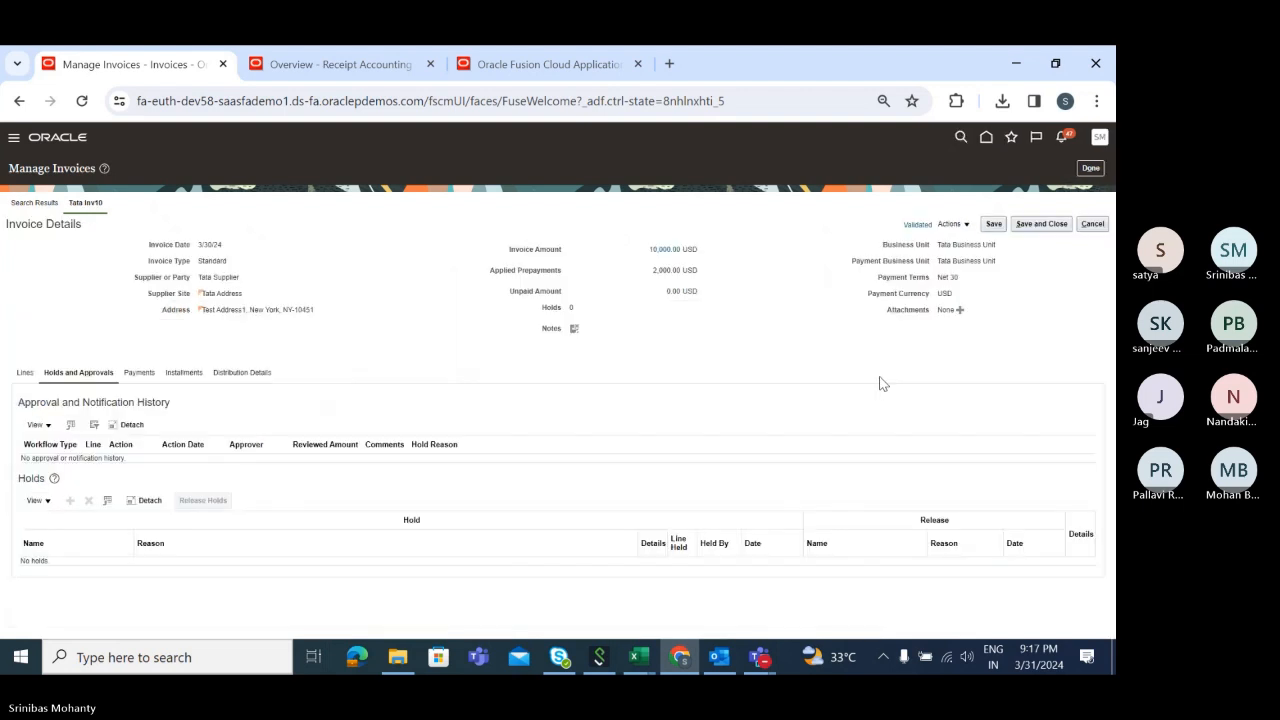
double_click(933, 230)
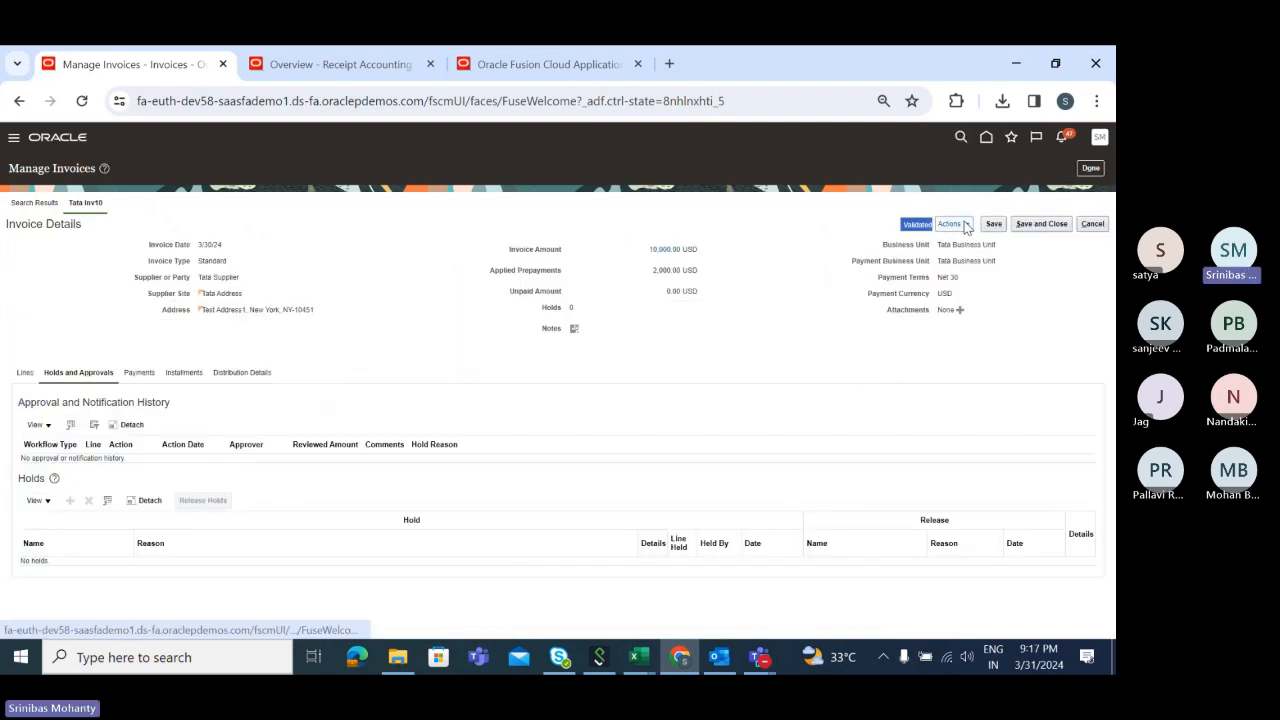
left_click(966, 226)
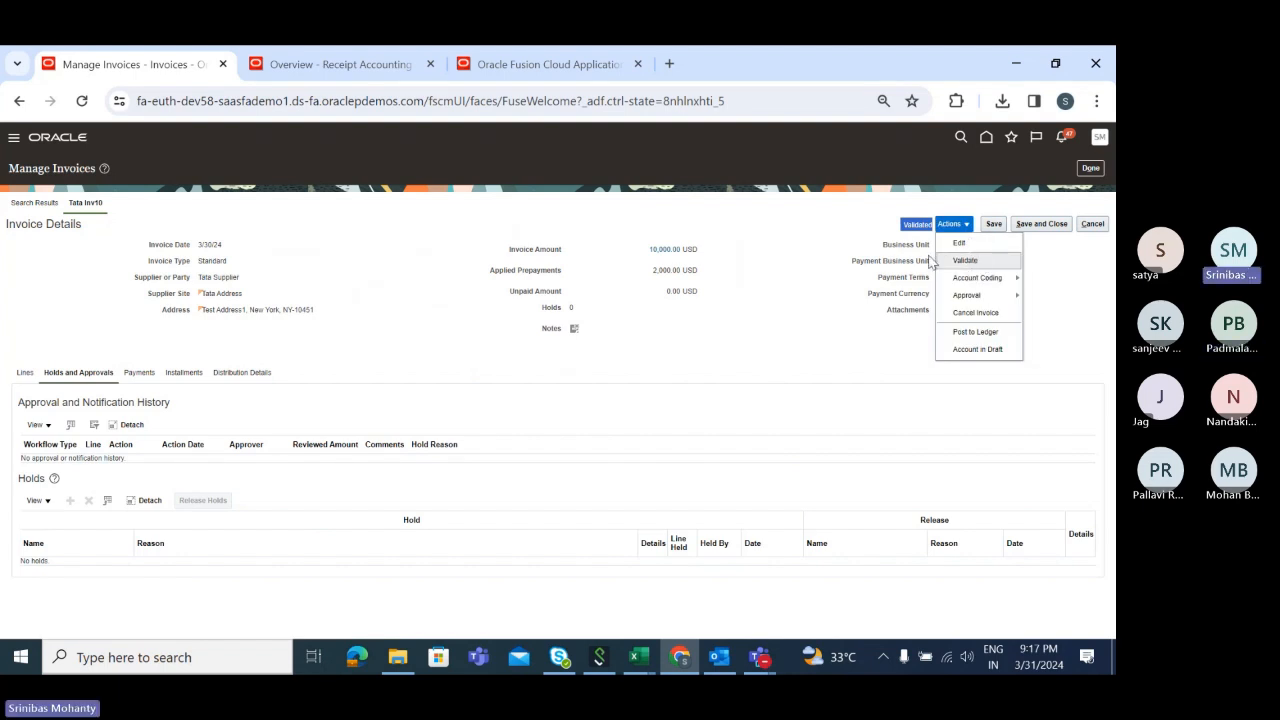
left_click(930, 259)
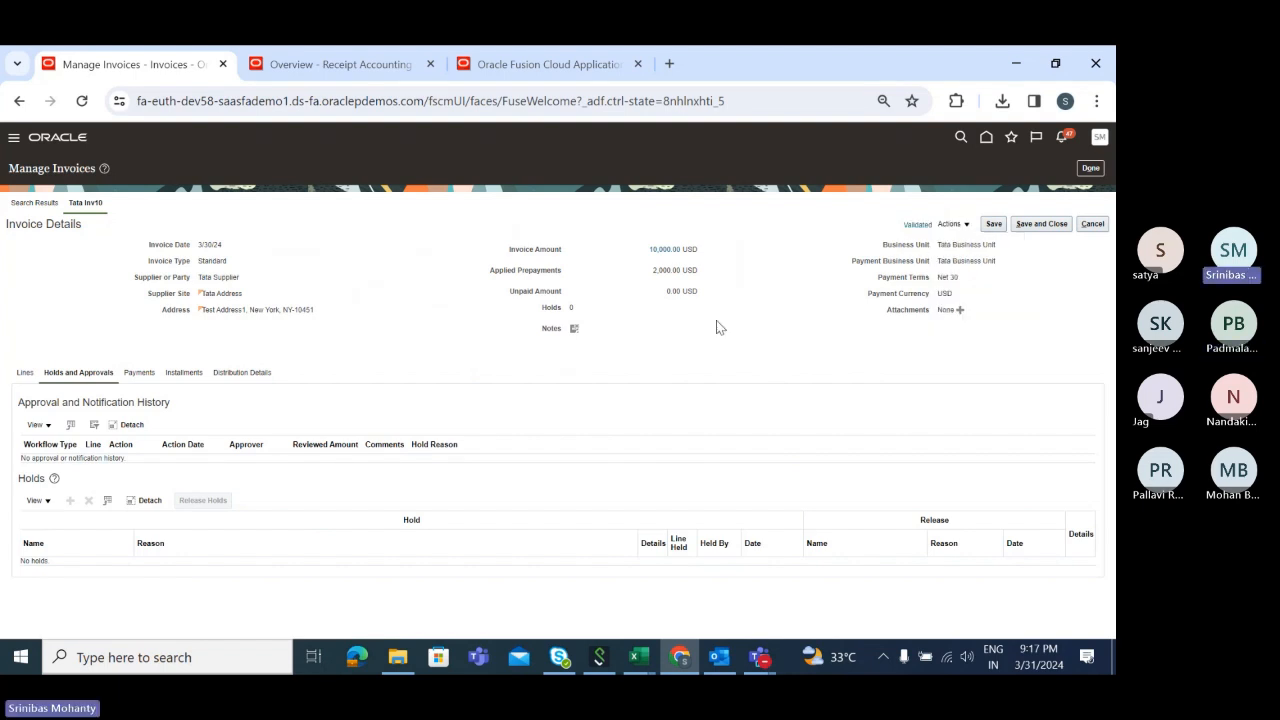
Open the Oracle home page in a new browser tab and switch to that tab
right_click(983, 145)
left_click(800, 154)
left_click(332, 66)
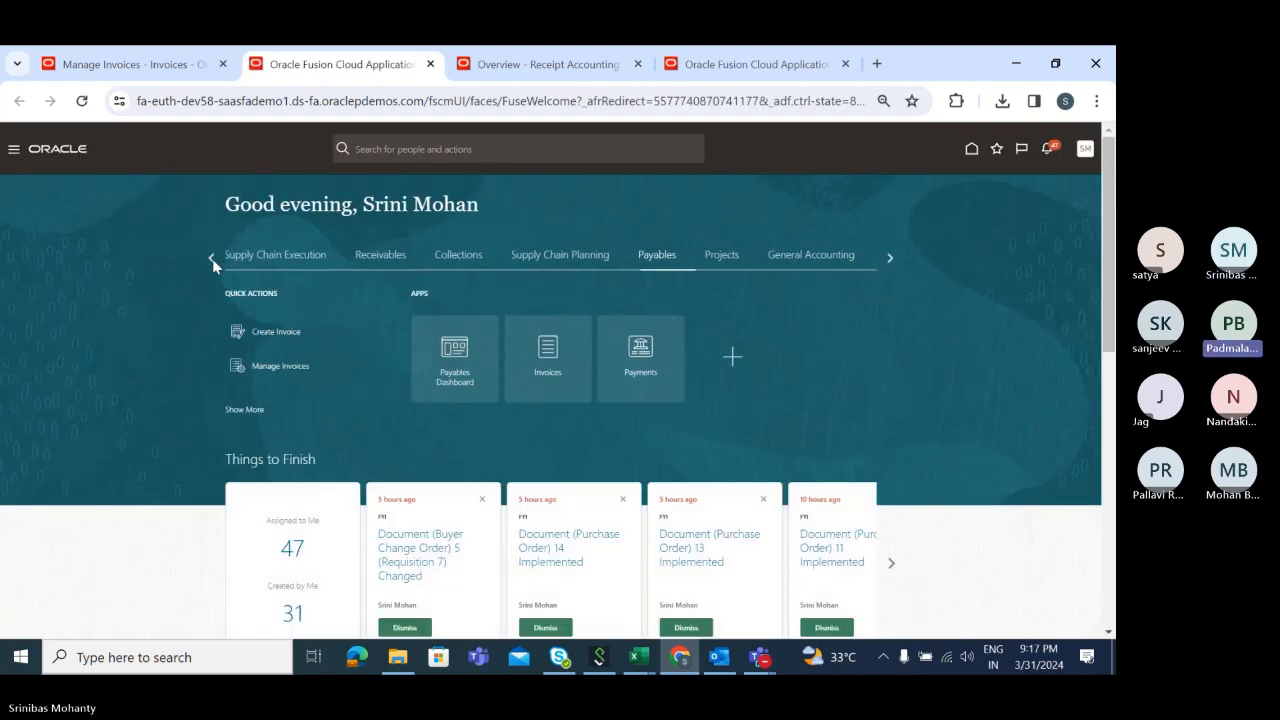
Open the Scheduled Processes work area from the Tools apps on the home page
left_click(211, 259)
left_click(211, 259)
left_click(211, 259)
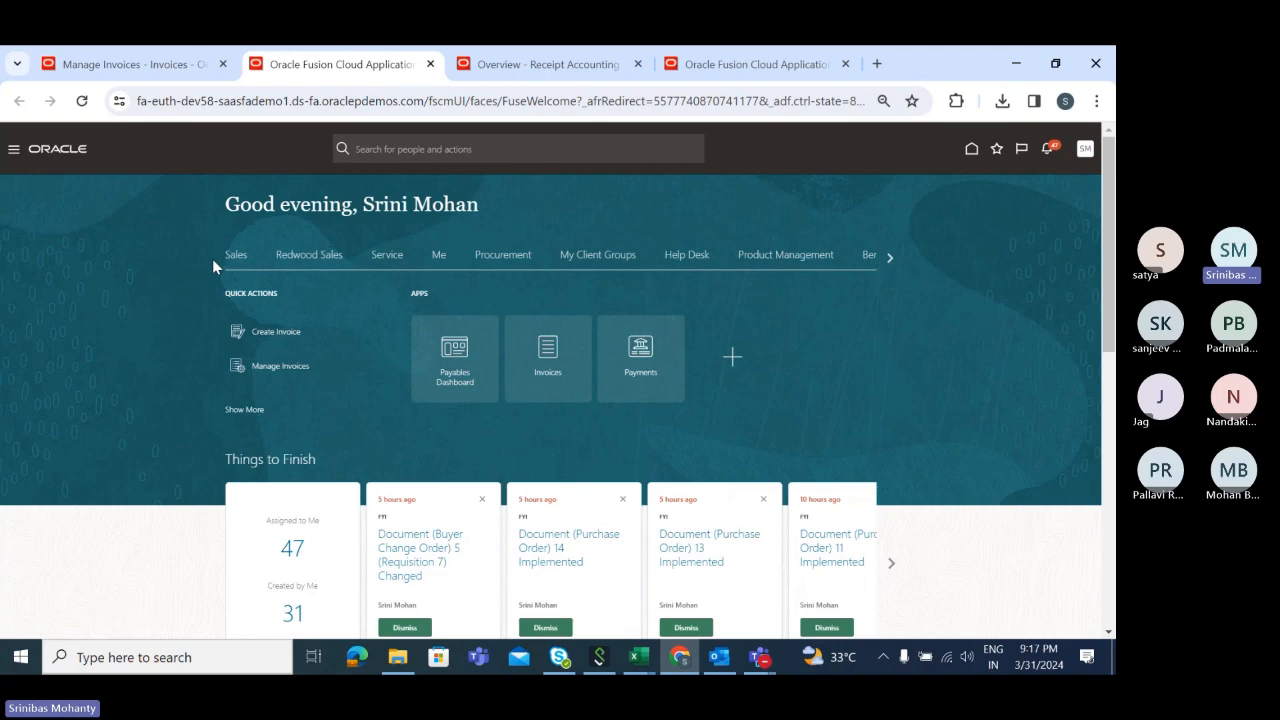
left_click(891, 258)
left_click(891, 258)
left_click(891, 258)
left_click(889, 258)
left_click(889, 259)
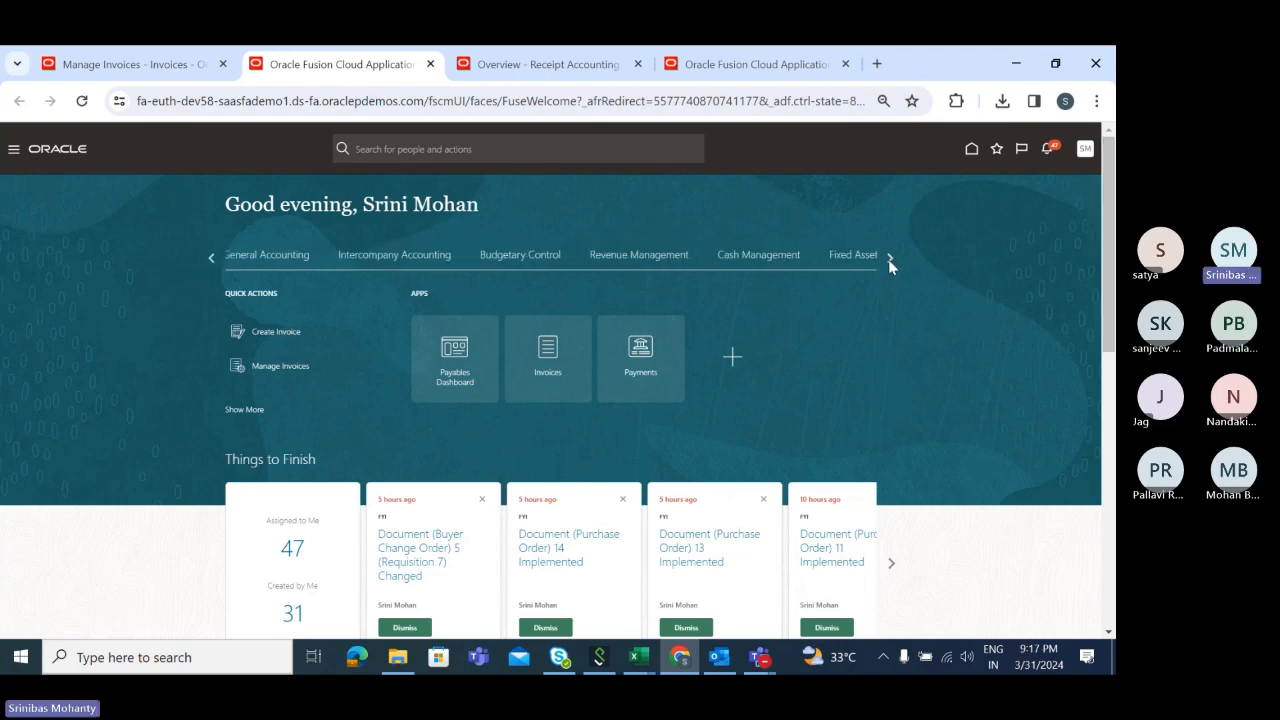
left_click(890, 258)
left_click(890, 259)
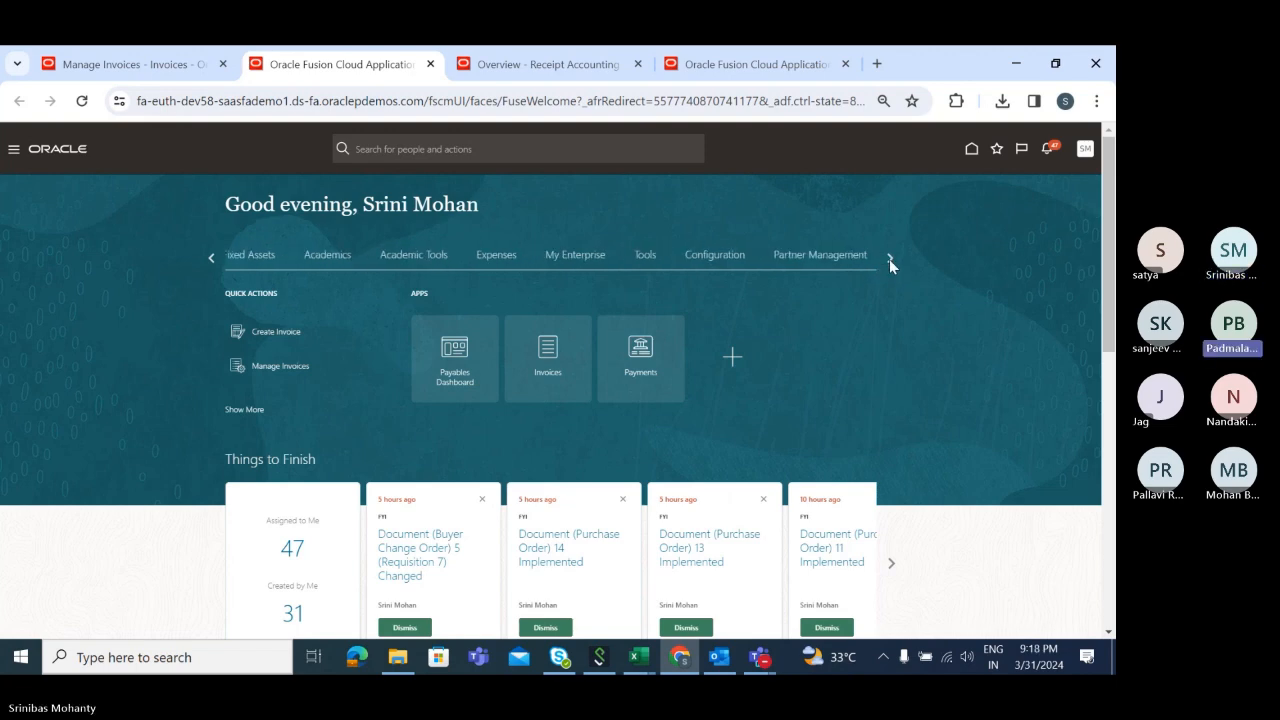
left_click(635, 256)
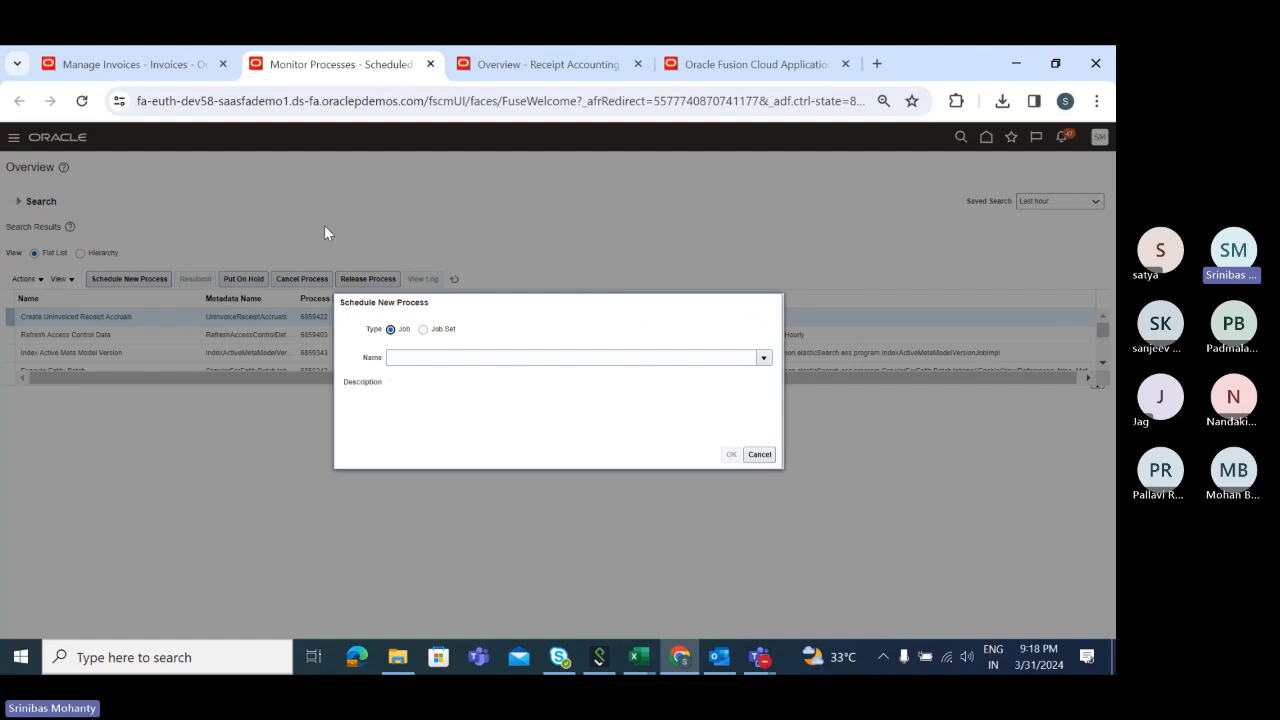
Try to find the invoice validation process for a new scheduled job by searching the process names for "%valida%"
left_click(450, 357)
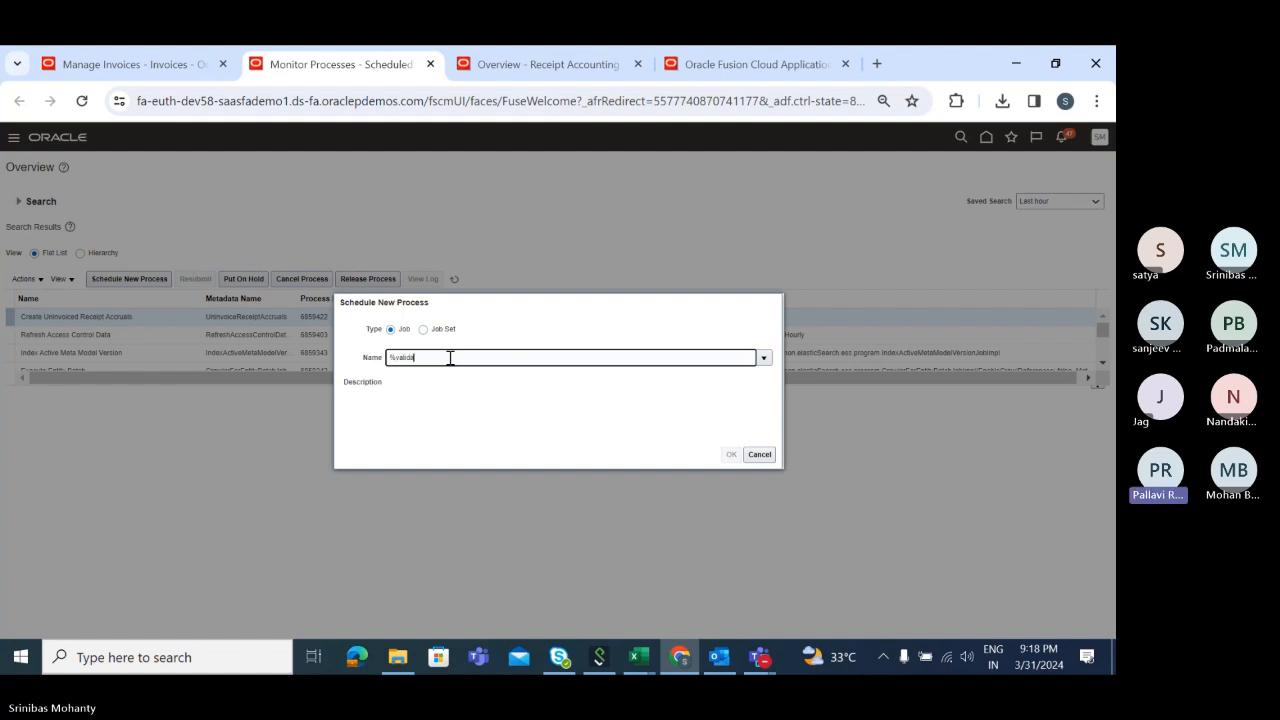
type("%")
key("Tab")
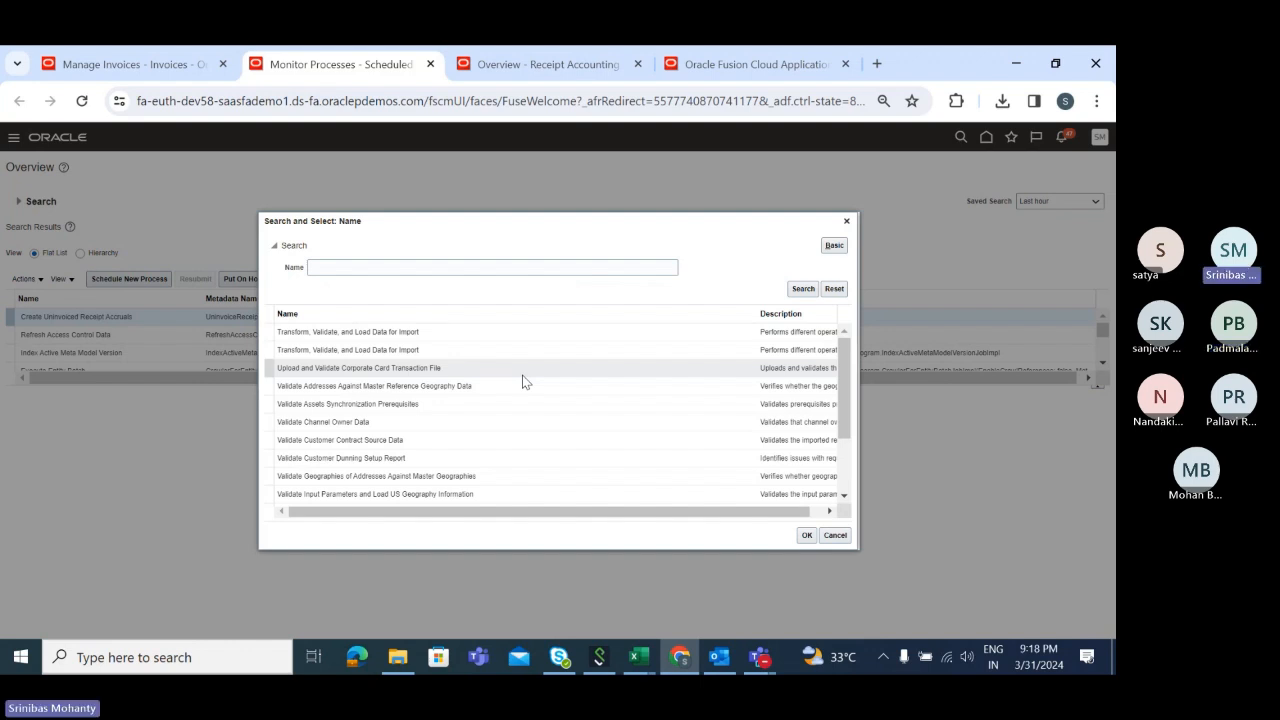
left_click(846, 221)
left_click(760, 455)
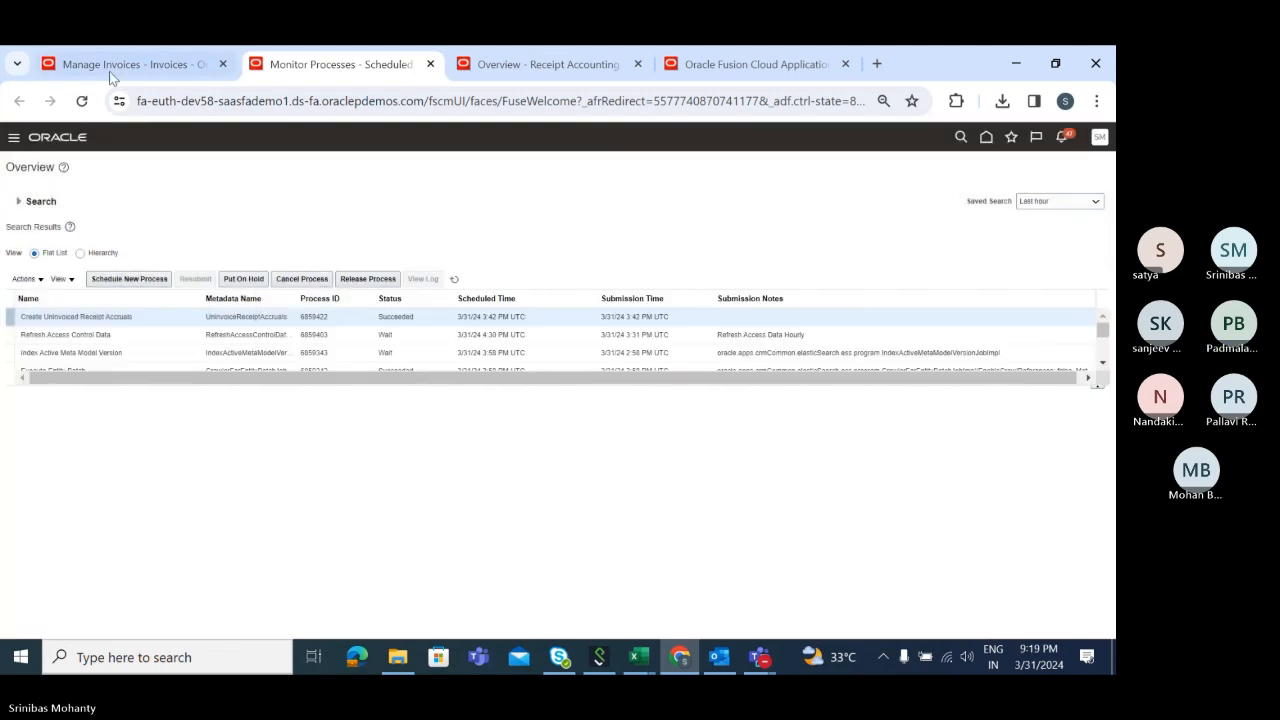
Close invoice Tata Inv10 on the Manage Invoices page without saving and return to the home page
left_click(112, 66)
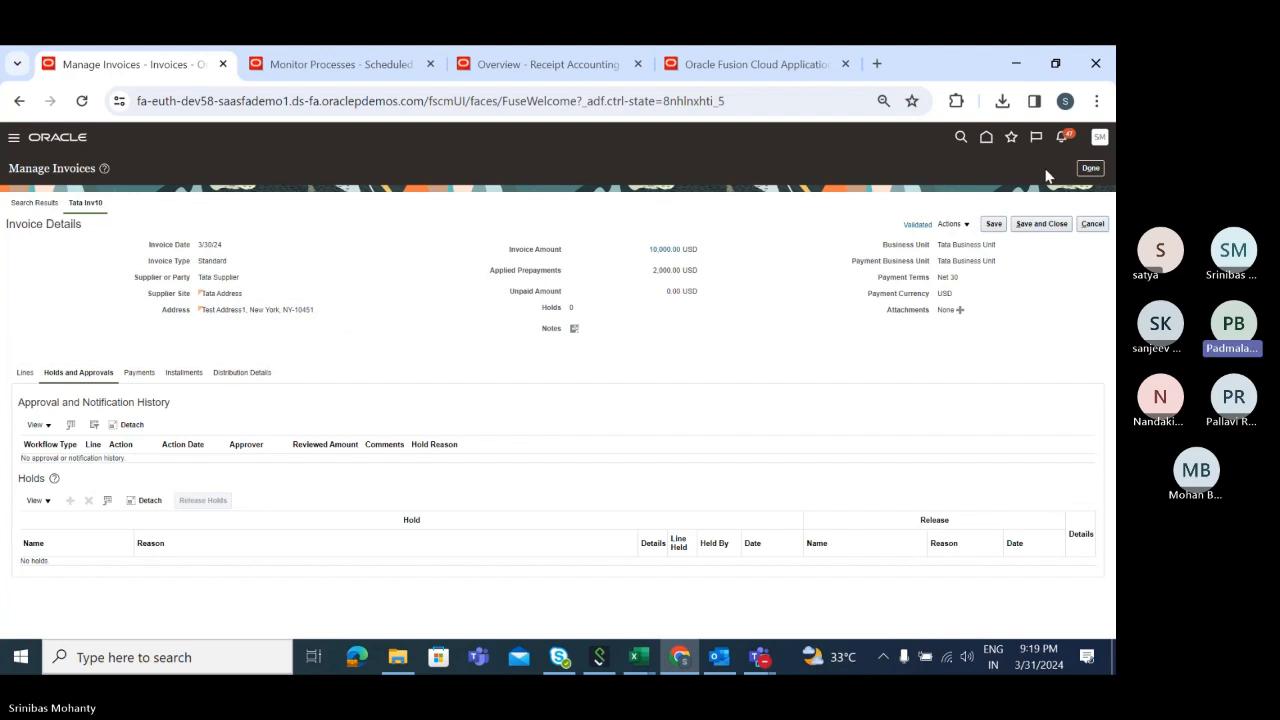
left_click(1093, 225)
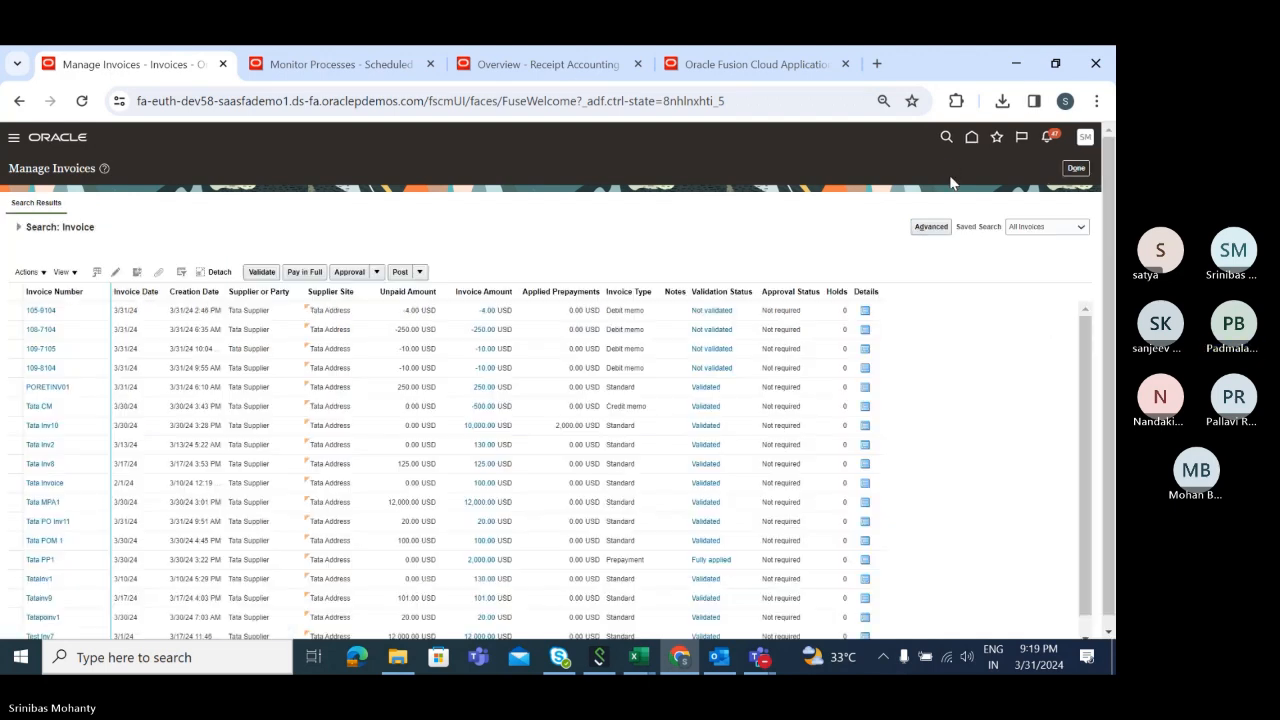
left_click(971, 140)
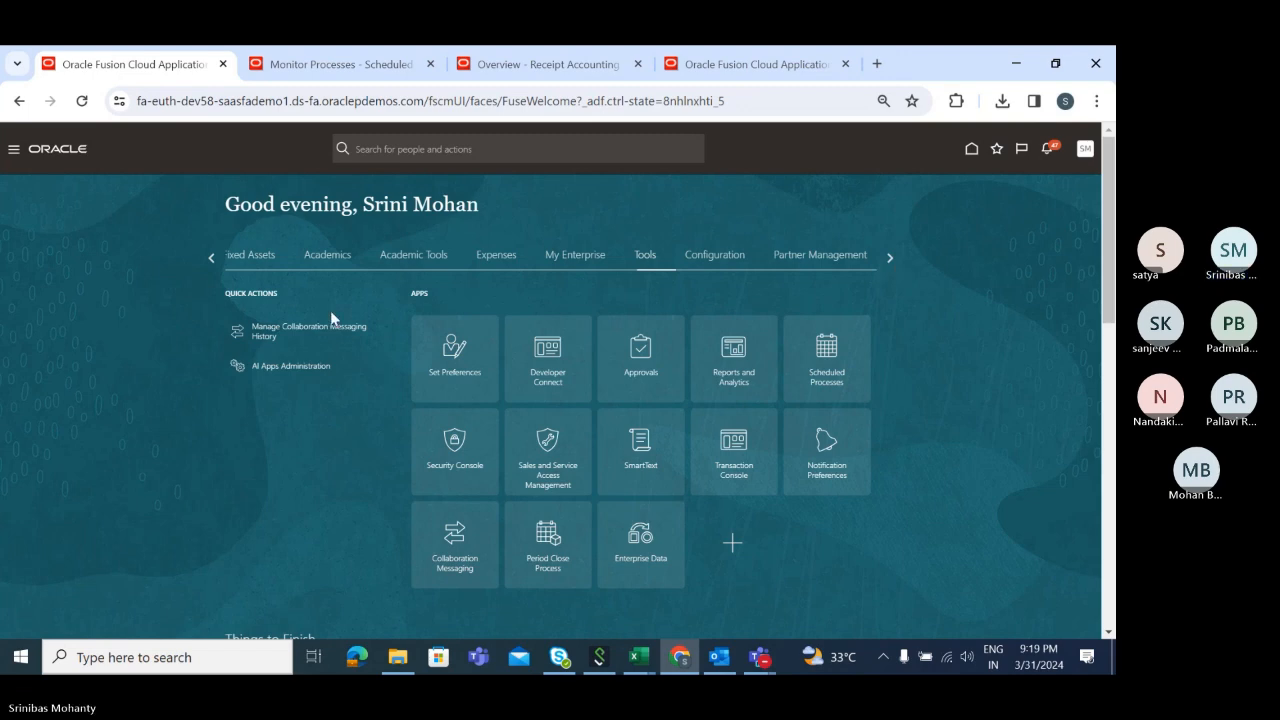
Open the Validate Invoices task from the Payables Invoices work area
left_click(209, 260)
left_click(211, 261)
left_click(211, 261)
left_click(658, 262)
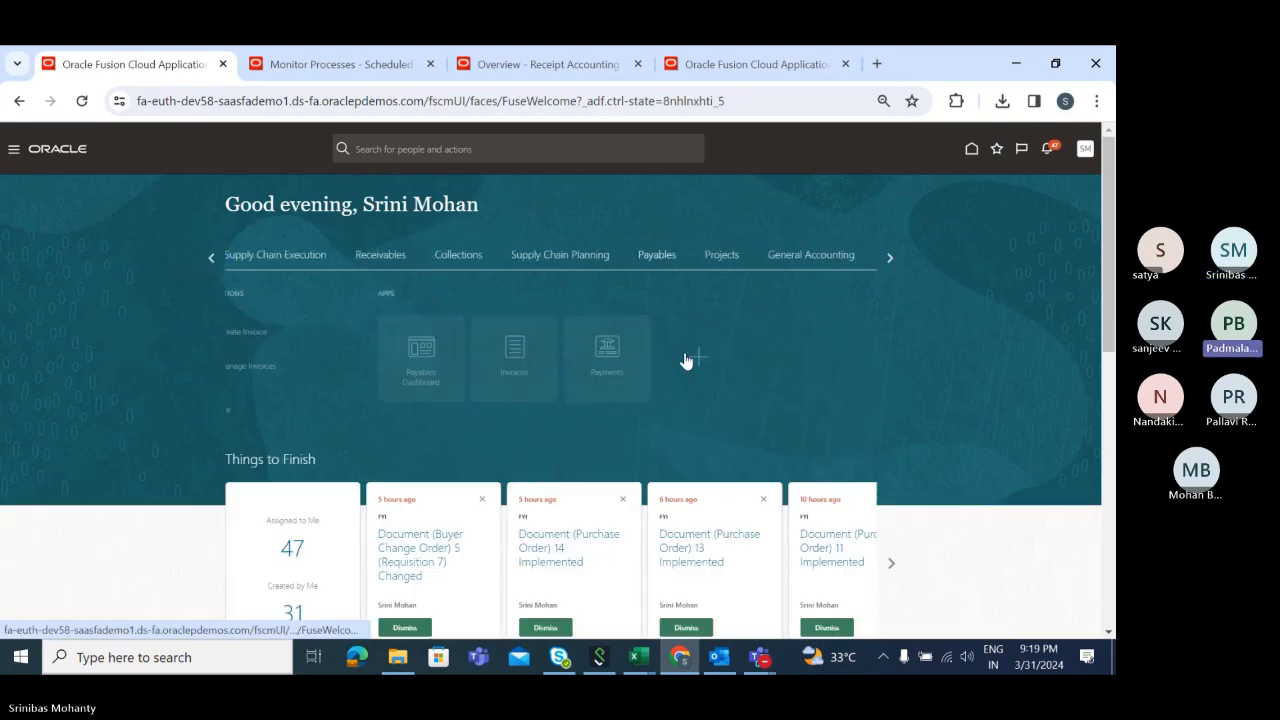
left_click(547, 350)
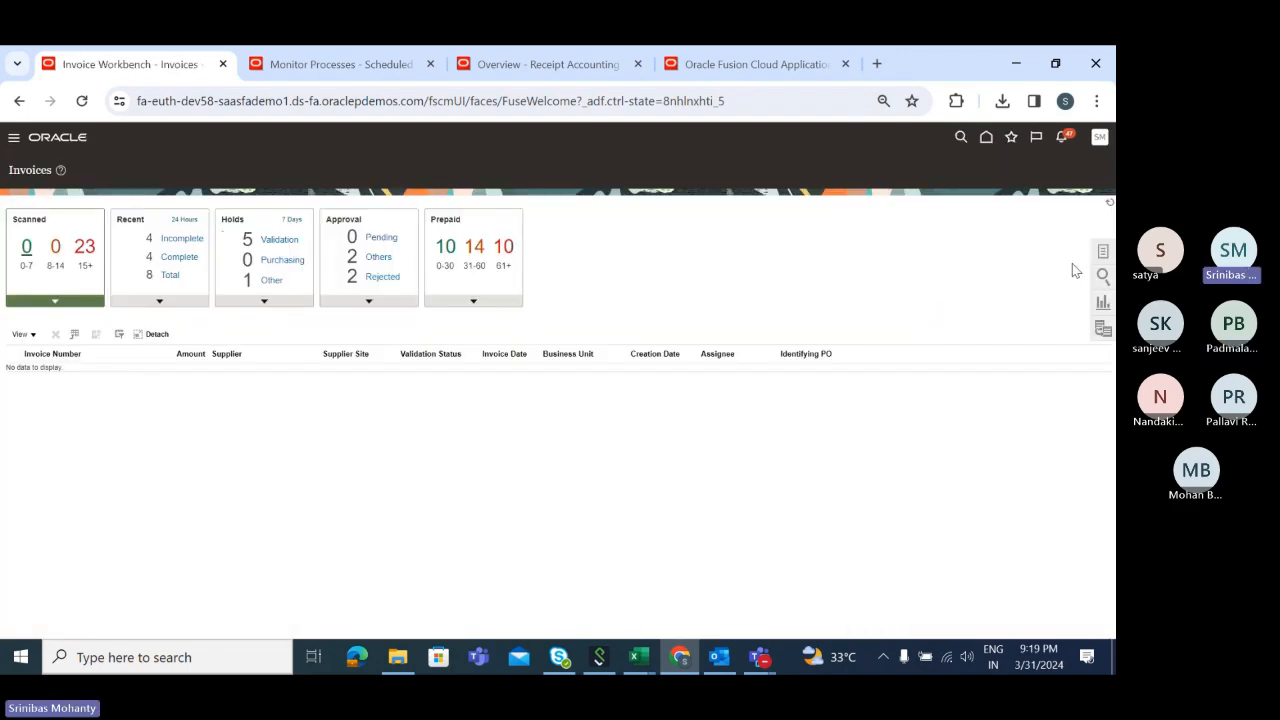
left_click(1102, 252)
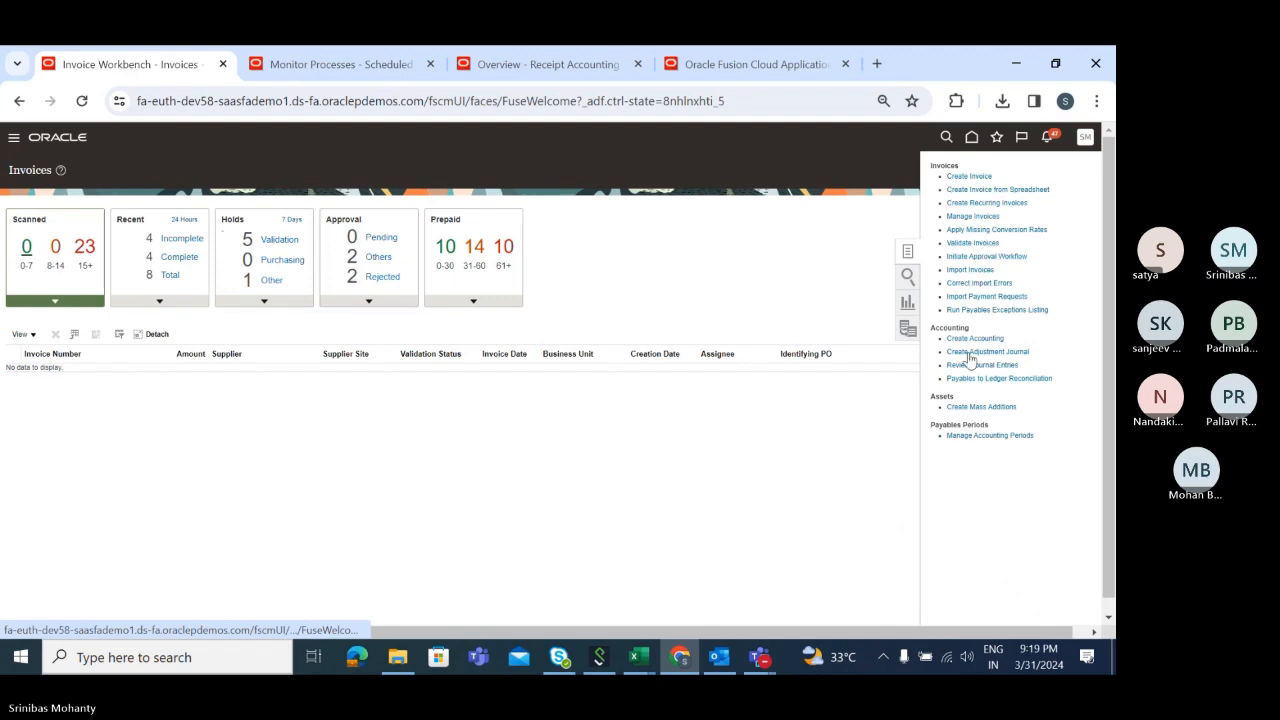
left_click(974, 246)
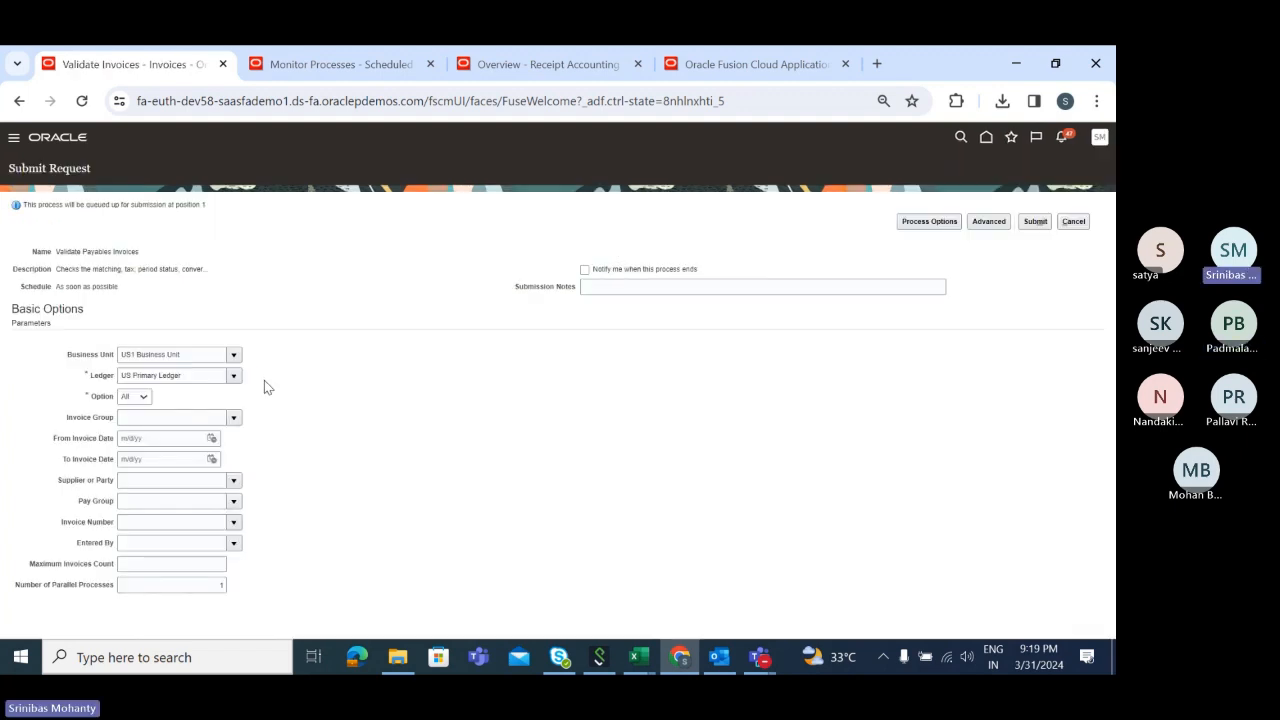
Set the validation request's business unit to Tata Business Unit, looking it up with "Tata"
left_click(205, 356)
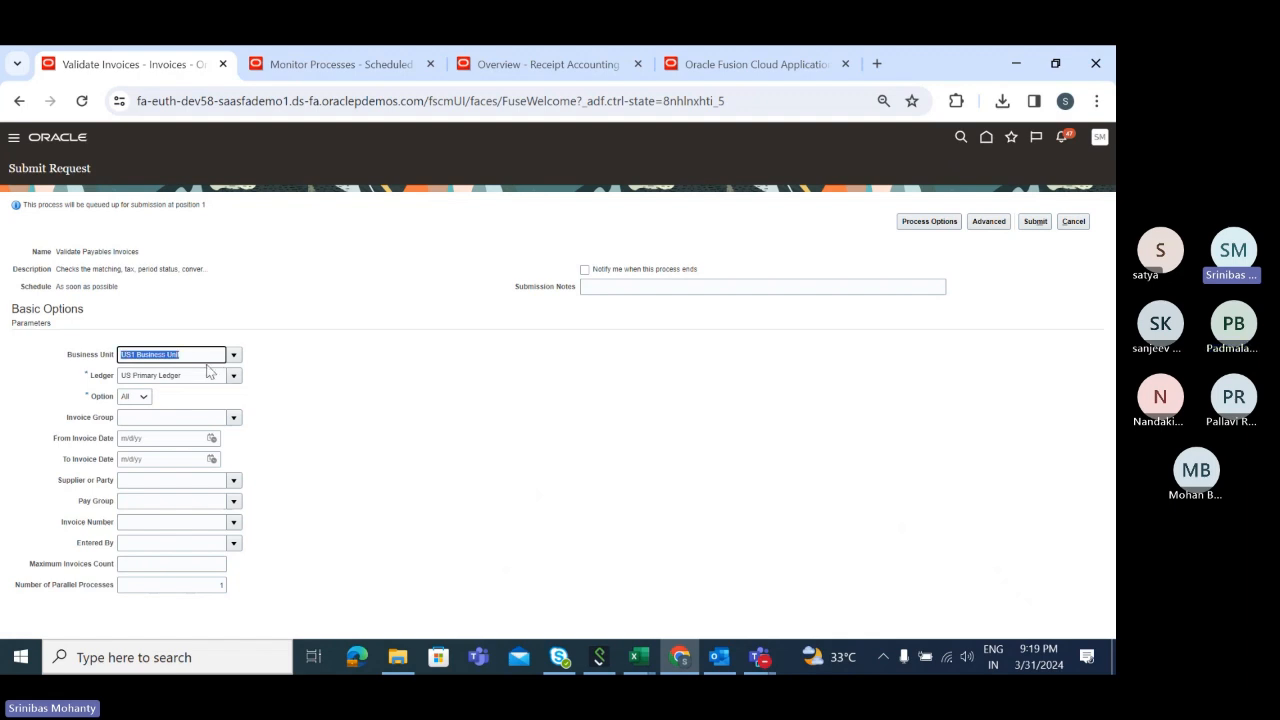
left_click(200, 358)
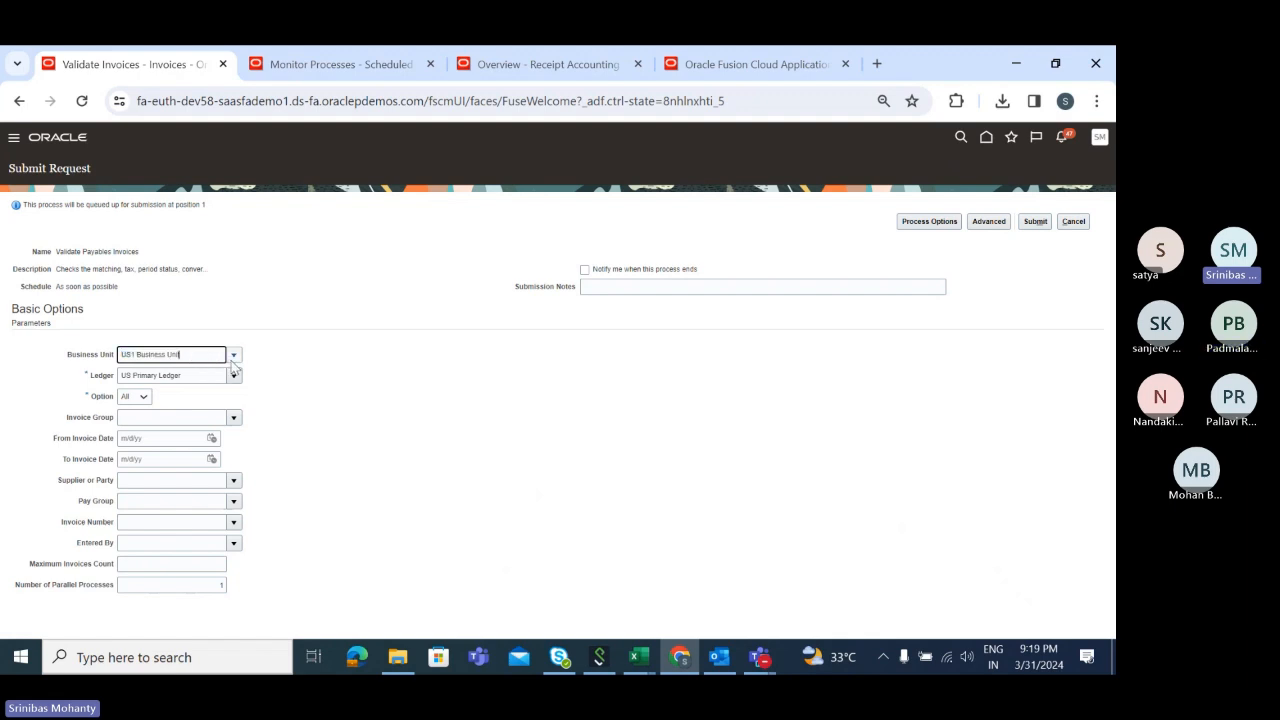
left_click(234, 356)
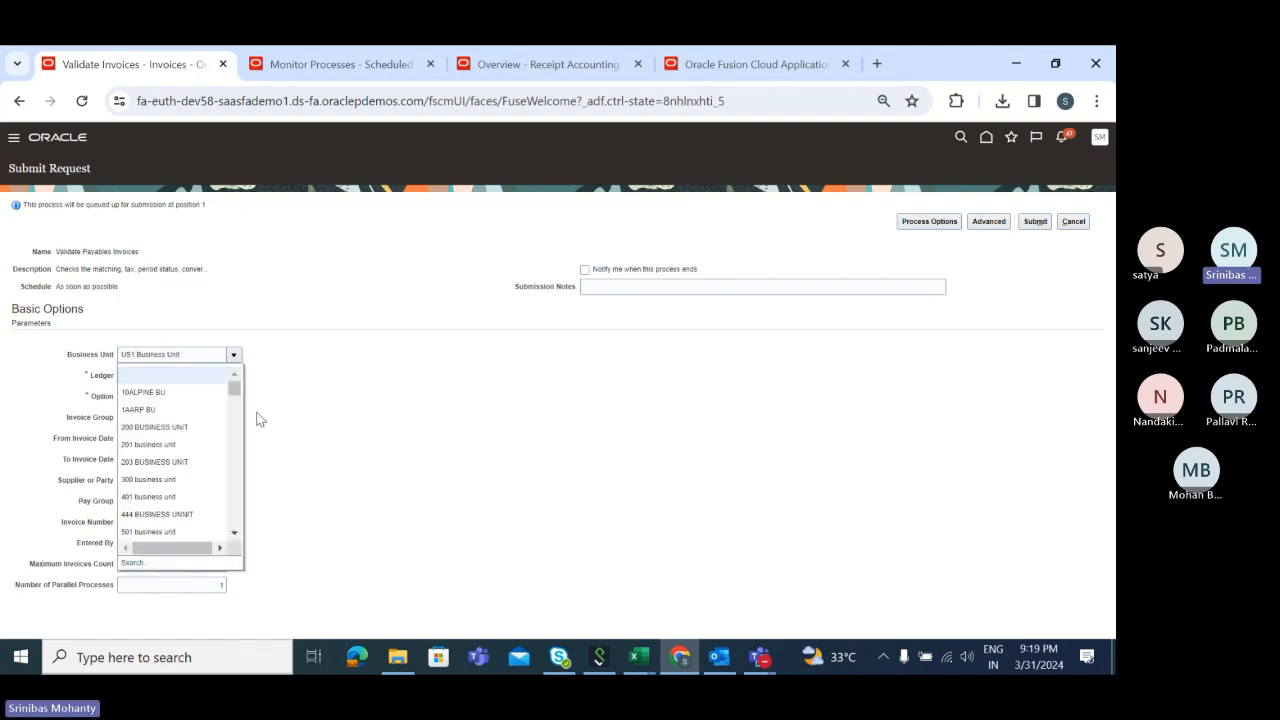
left_click_drag(237, 397, 243, 543)
left_click(134, 563)
left_click(617, 368)
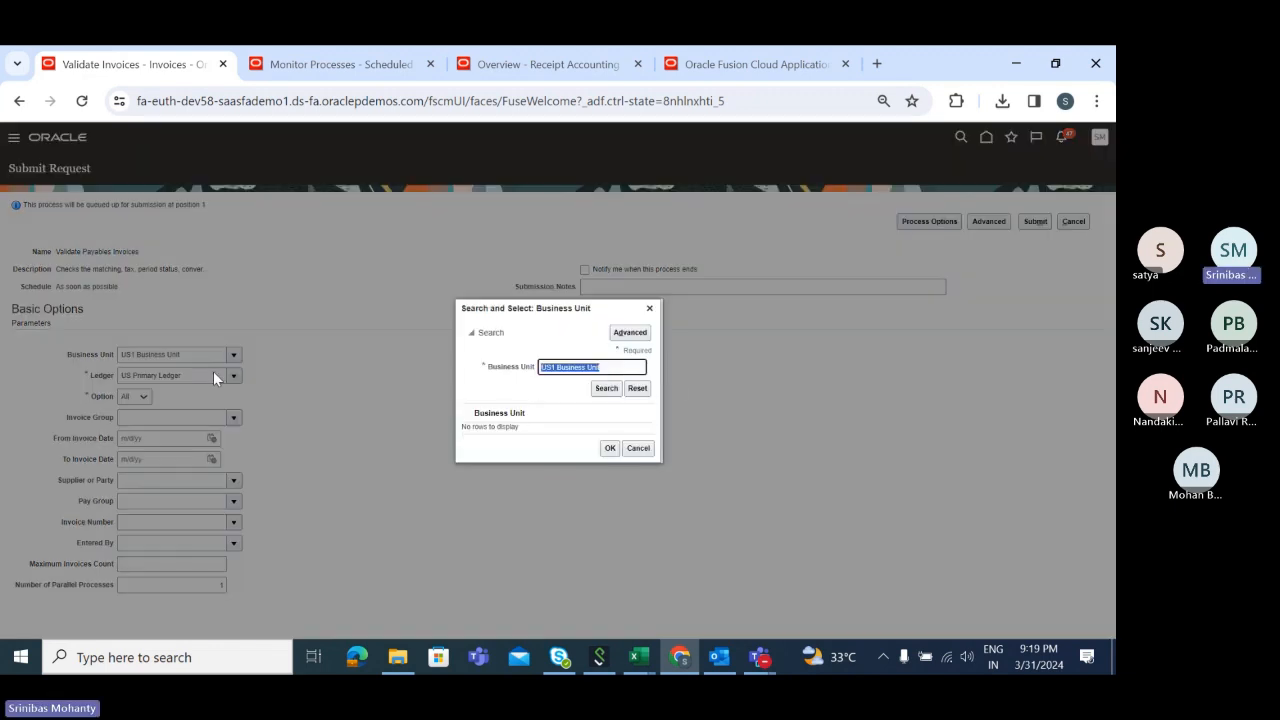
key("ctrl+a")
type("Tata")
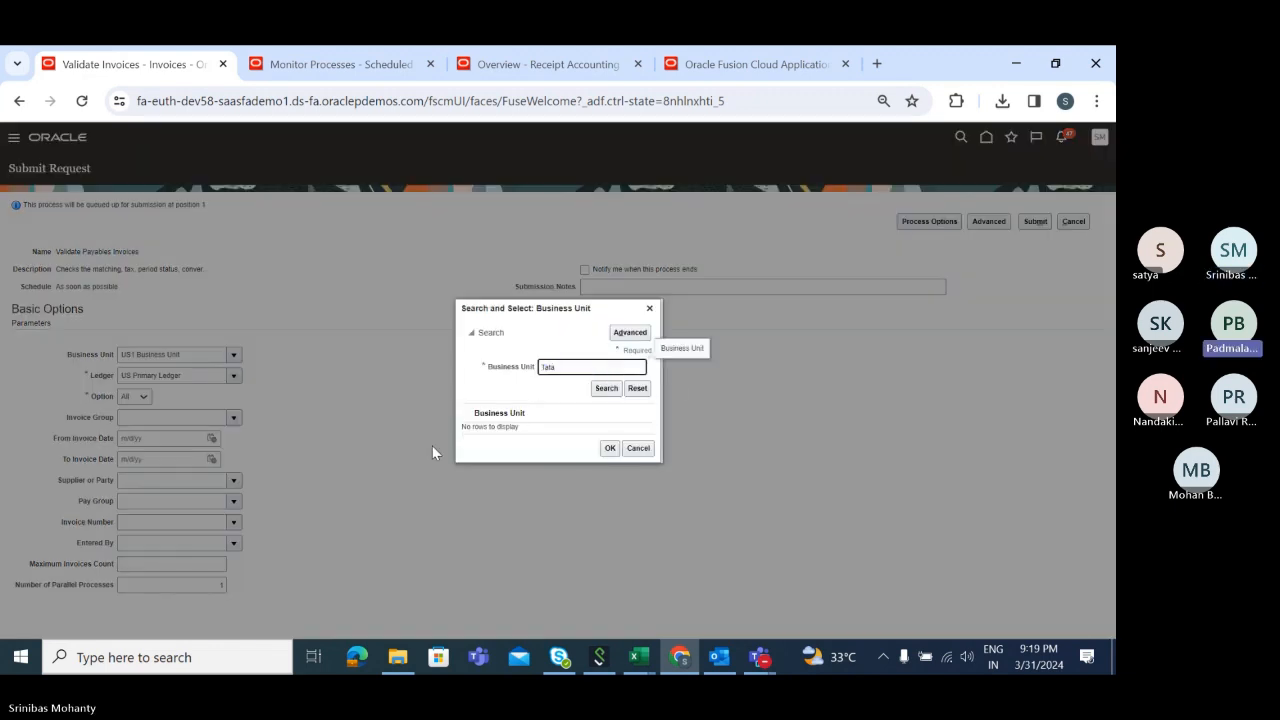
left_click(606, 388)
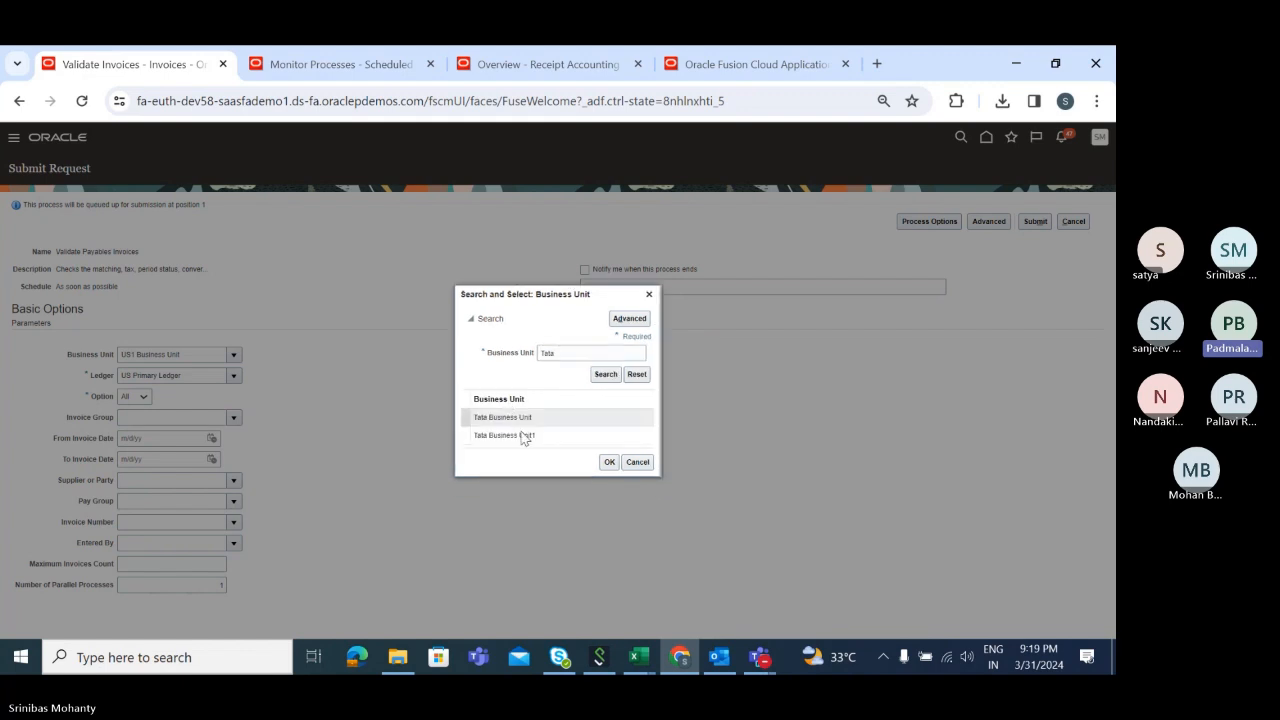
left_click(556, 418)
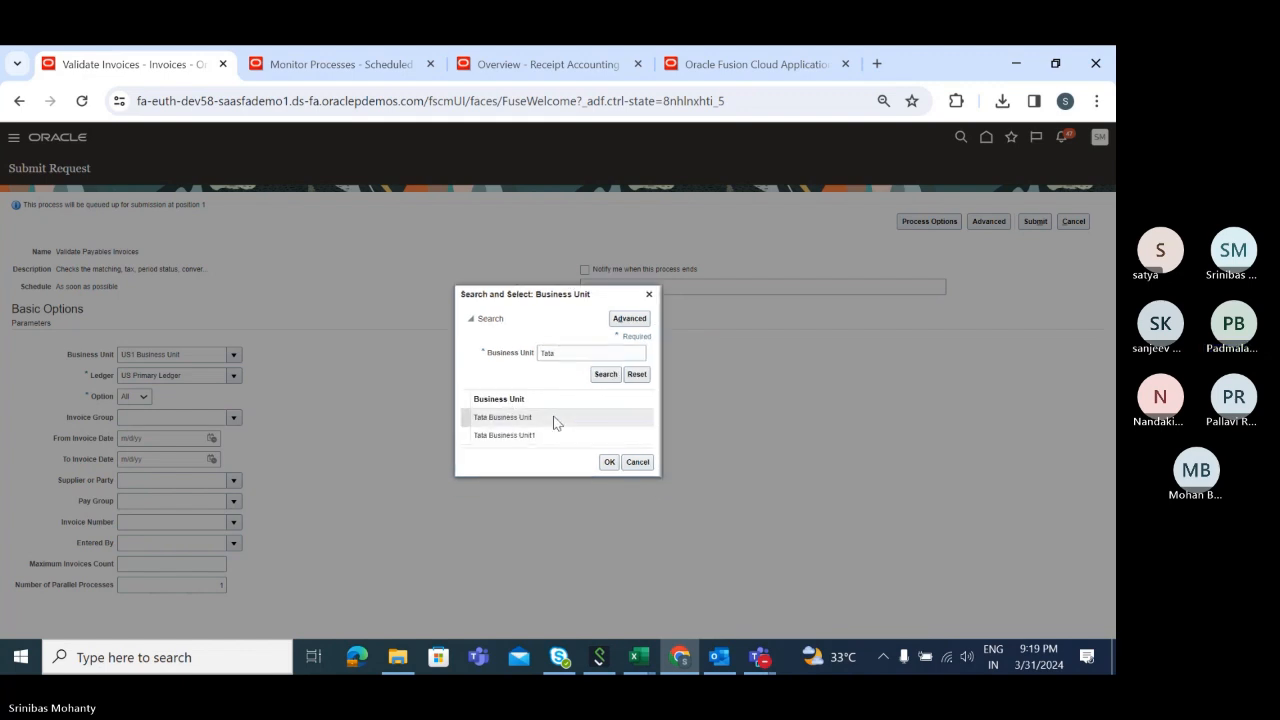
left_click(610, 463)
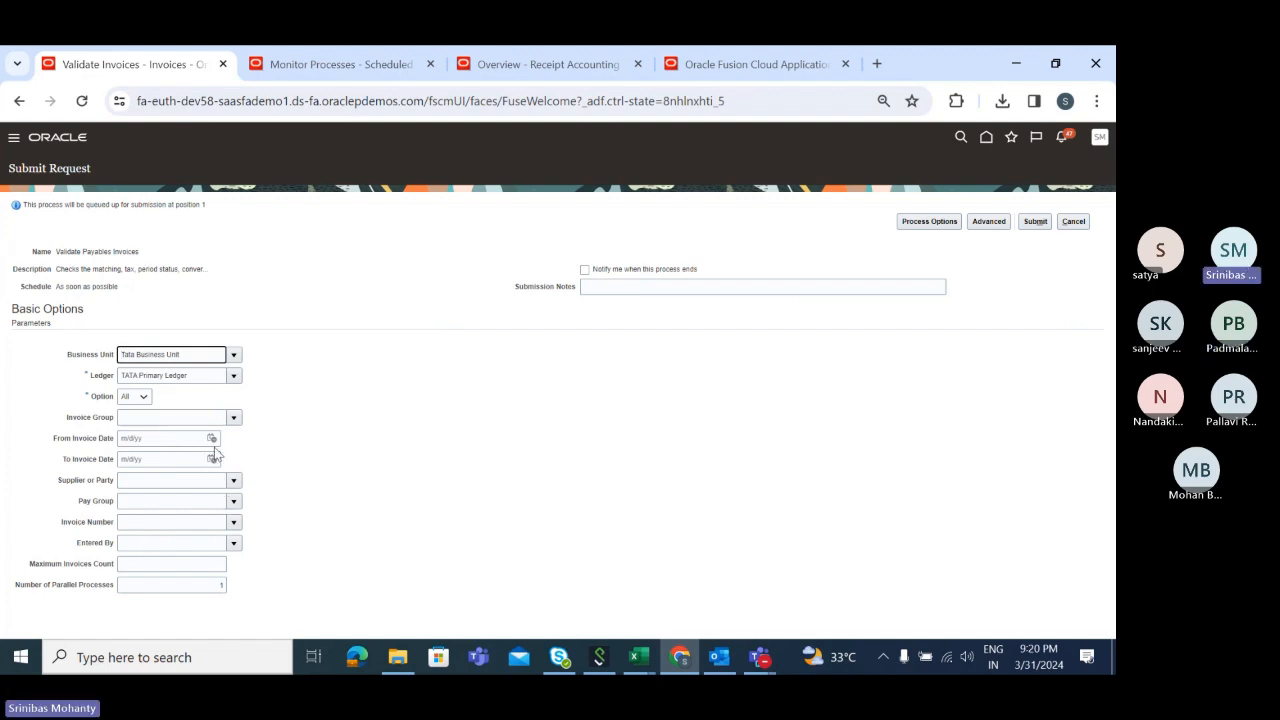
Submit the Validate Payables Invoices request with the invoice dates left blank, and dismiss the confirmation
left_click(158, 439)
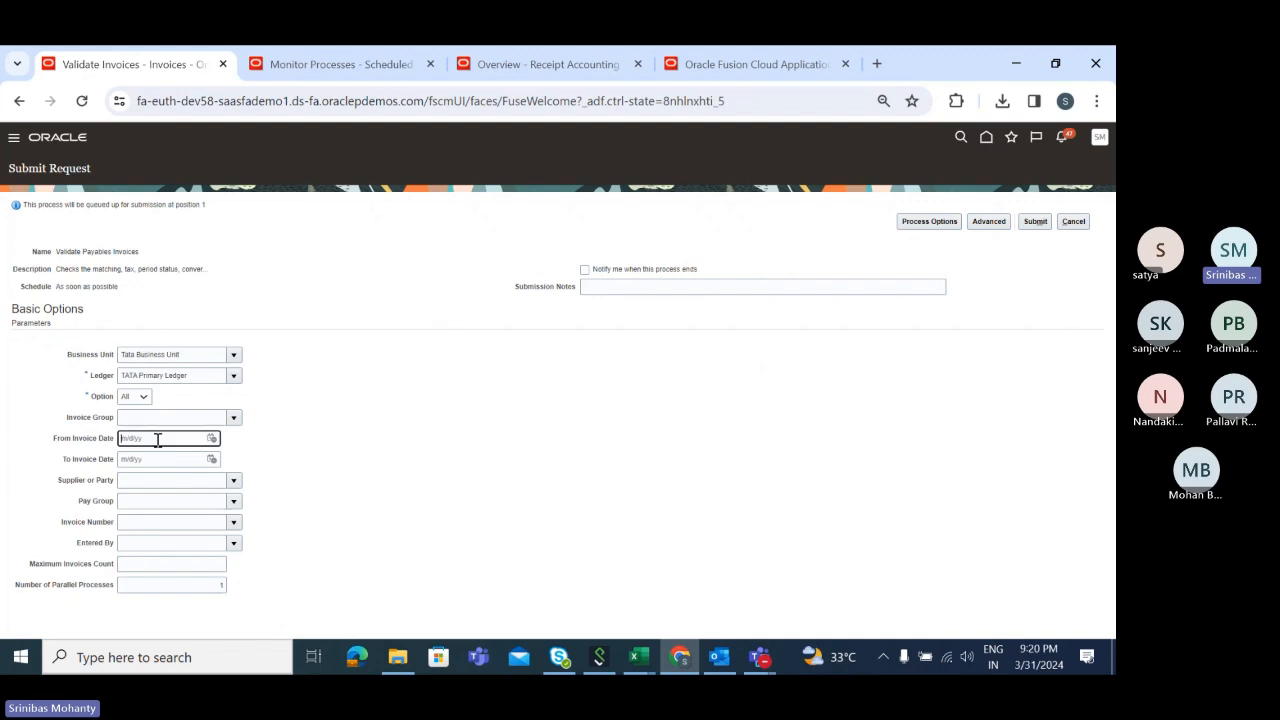
left_click(628, 438)
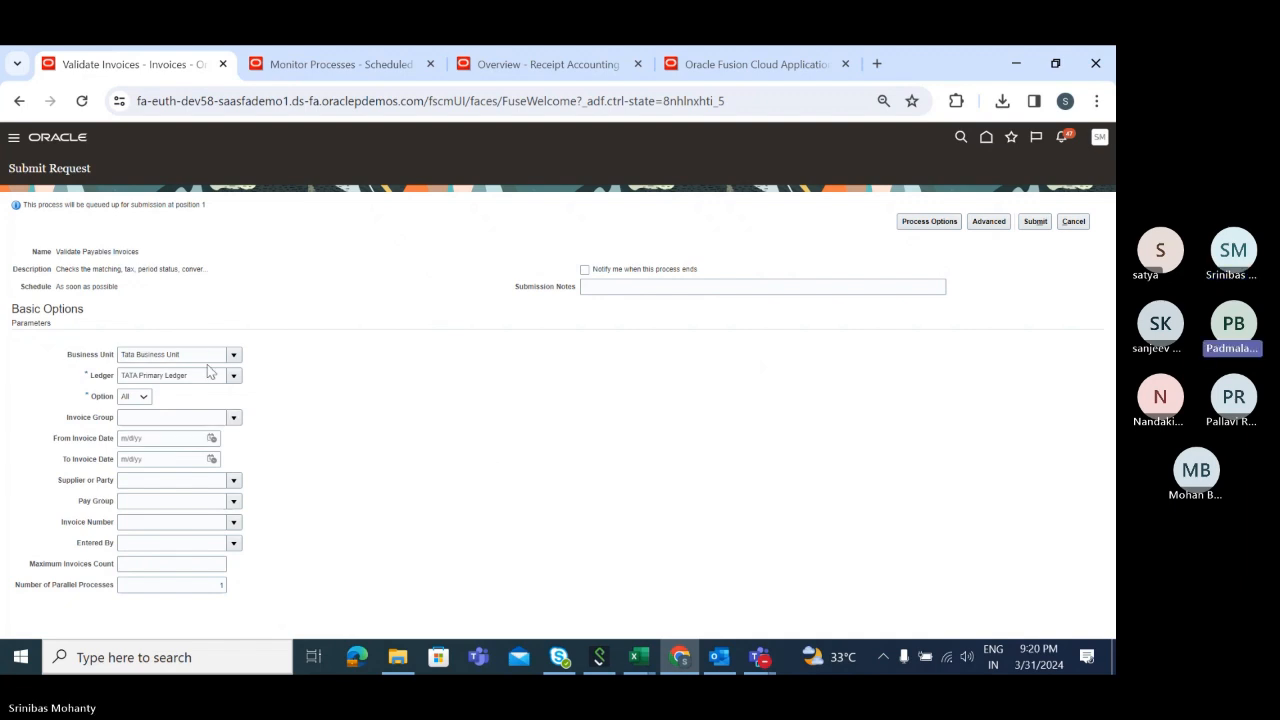
left_click_drag(208, 359, 15, 358)
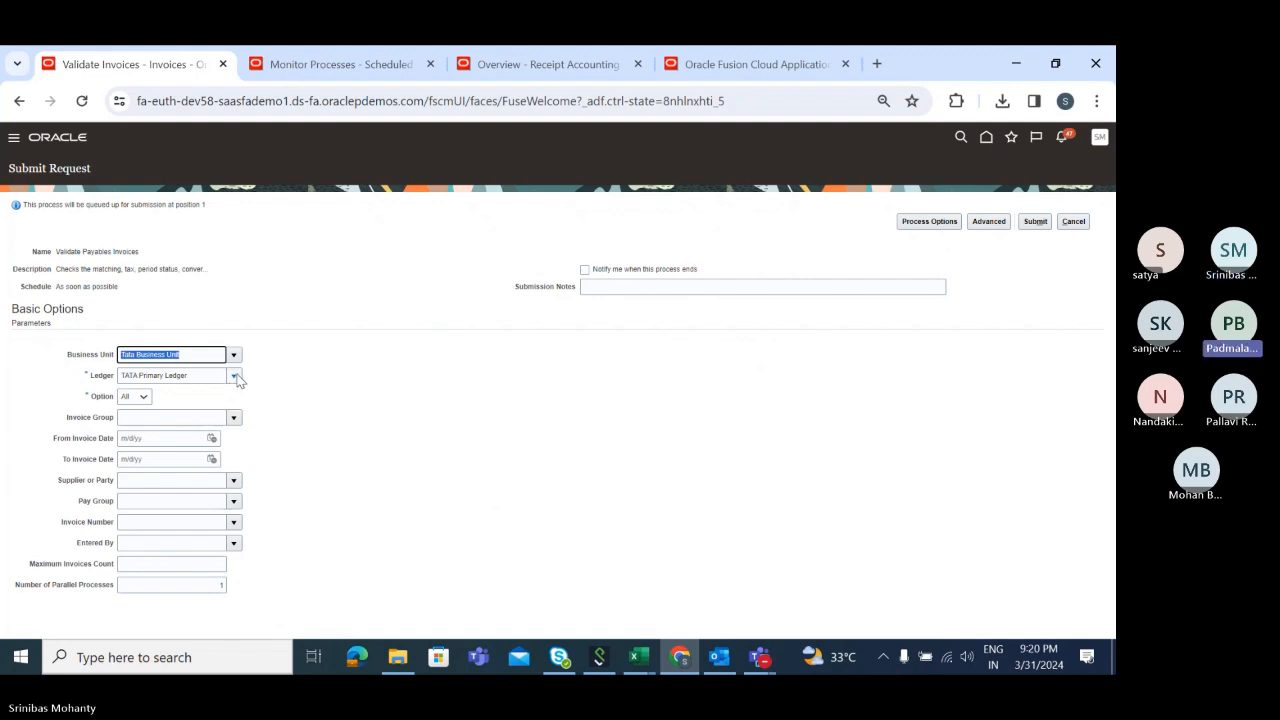
left_click(1040, 223)
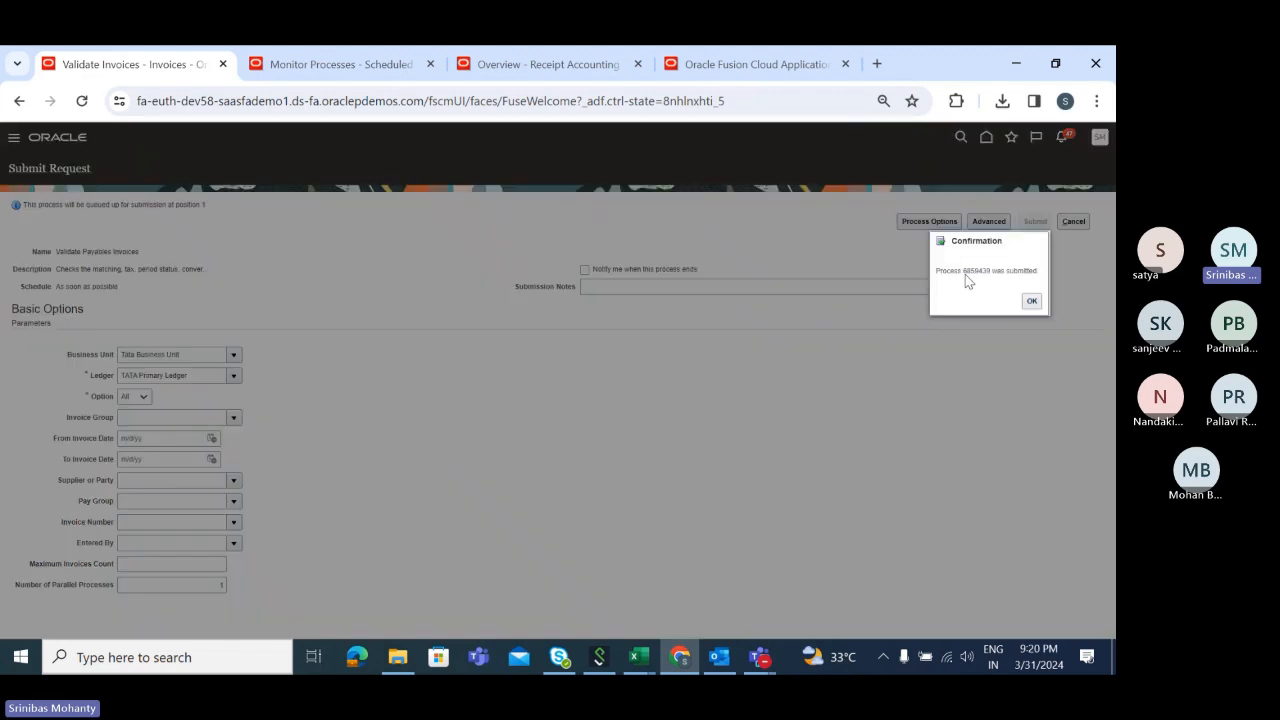
left_click_drag(964, 273, 989, 280)
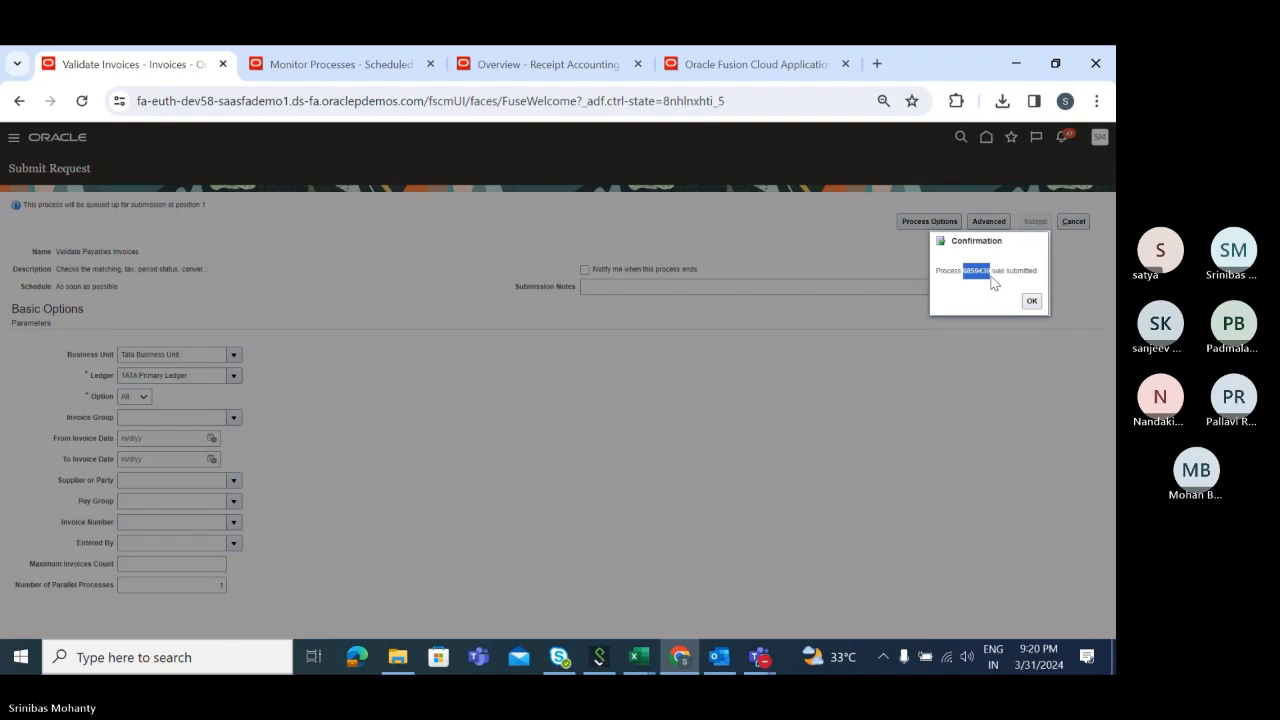
left_click(1031, 301)
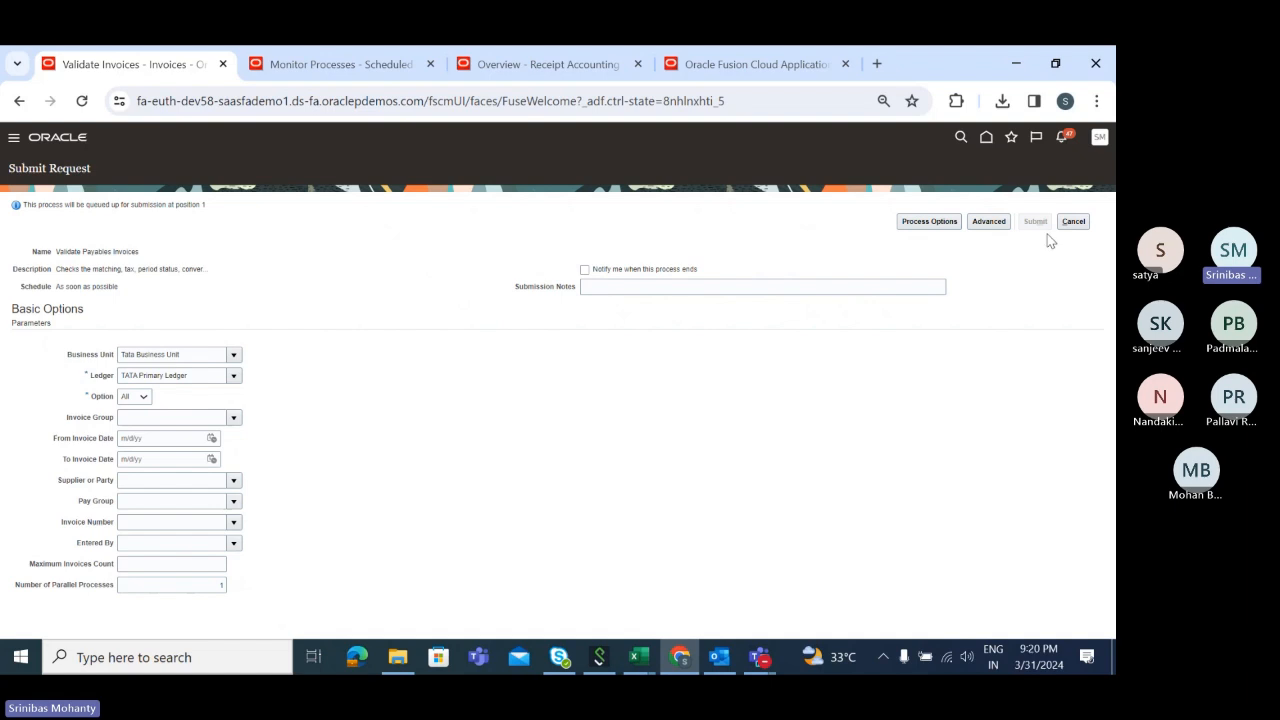
Switch to the Scheduled Processes browser tab, refresh the process list and select the Validate Payables Invoices run to check its status
left_click(316, 68)
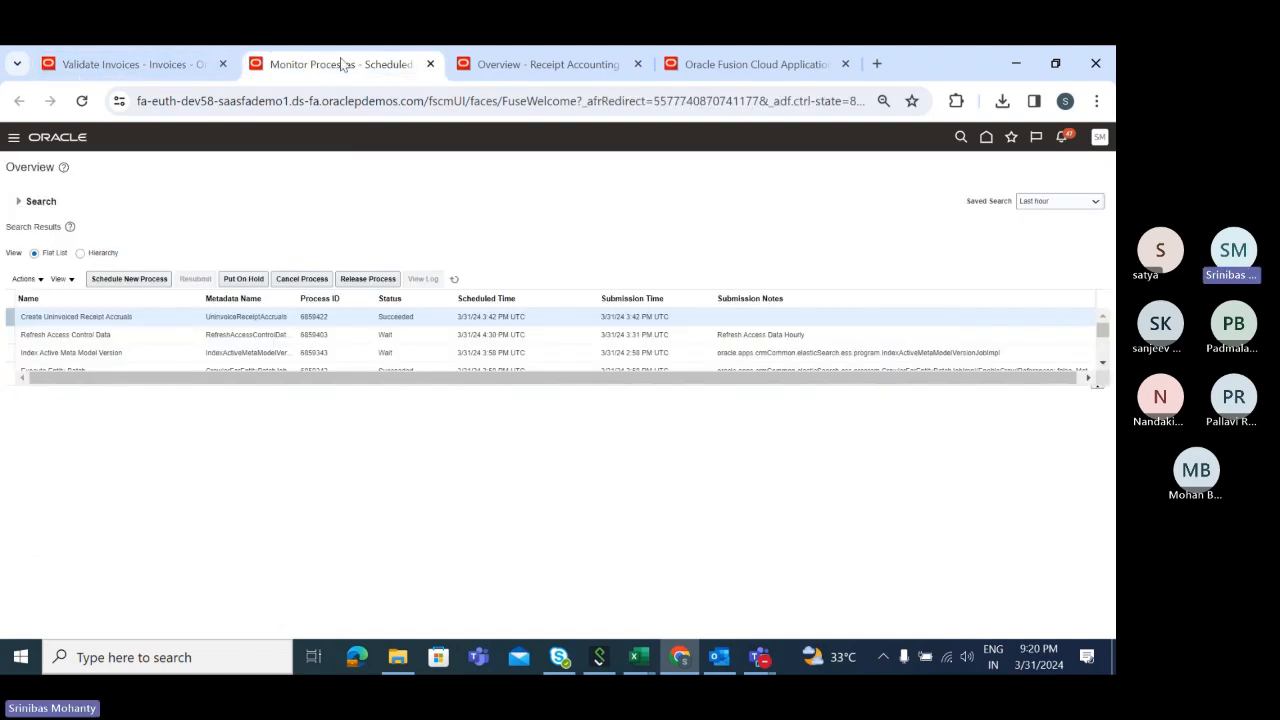
left_click(454, 279)
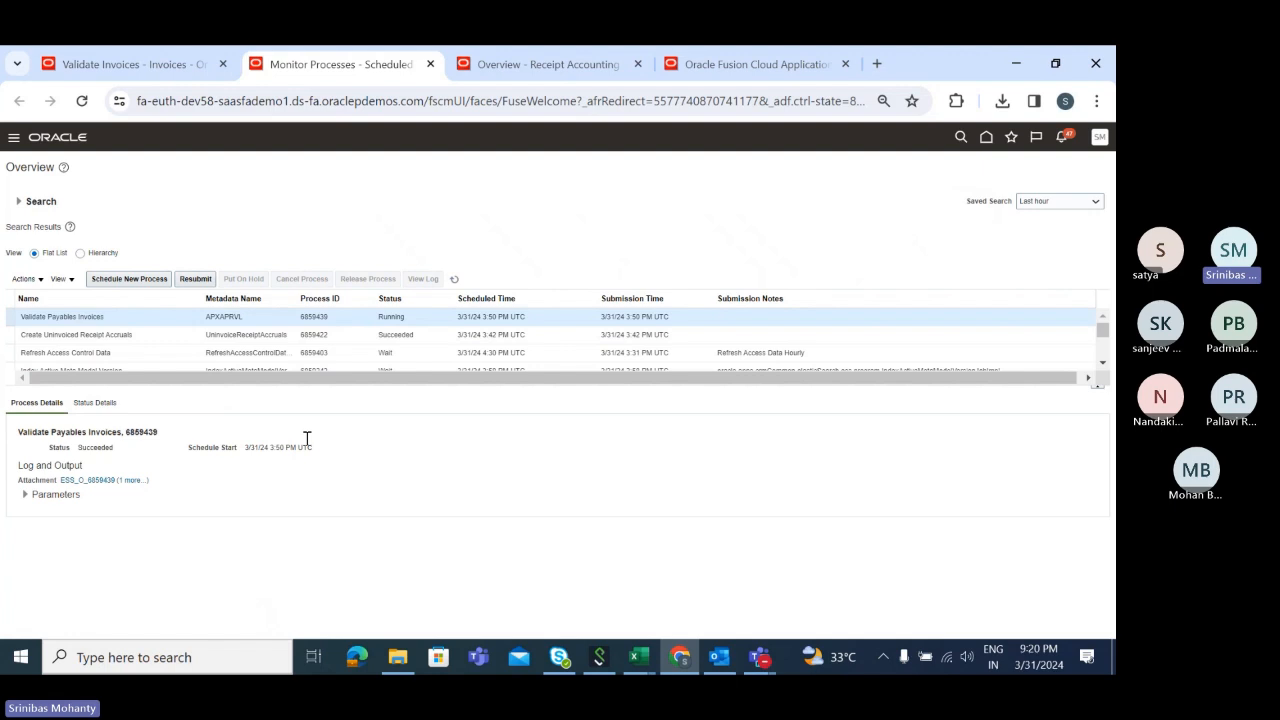
left_click(456, 279)
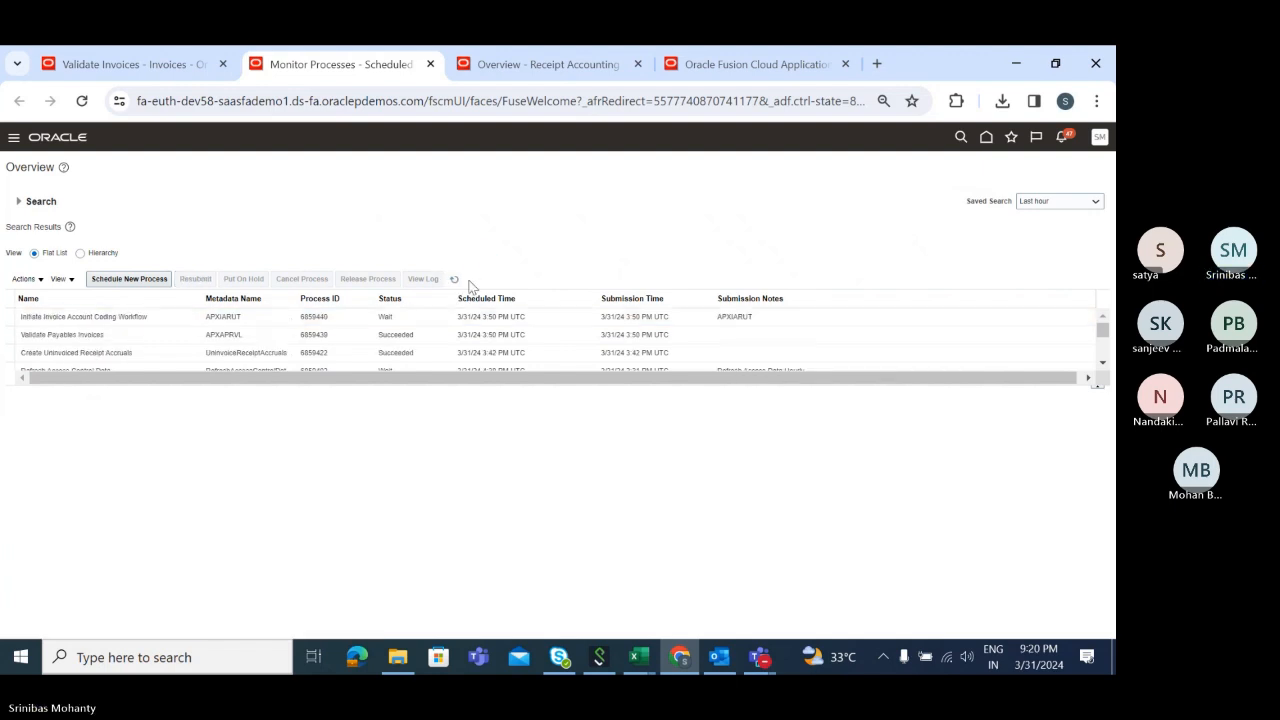
left_click(160, 335)
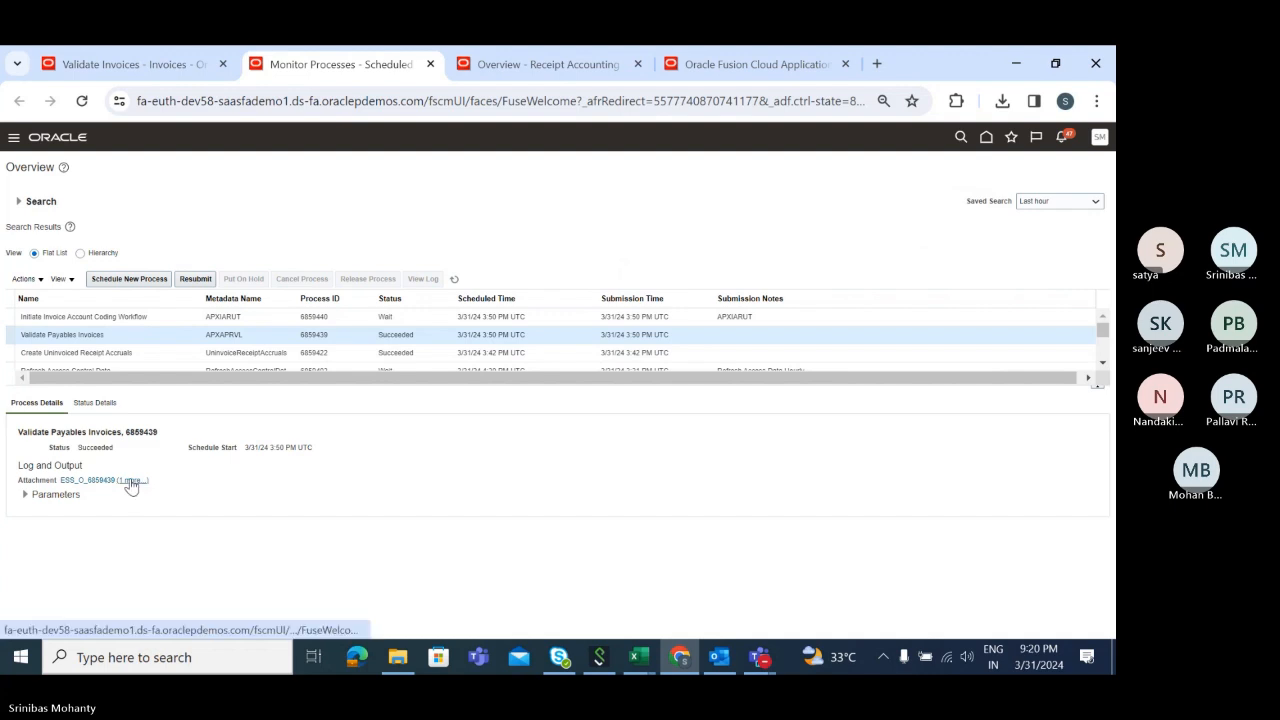
Download the validation run's output attachment 6859439.txt and open it to read the Invoice Validation Report
left_click(132, 481)
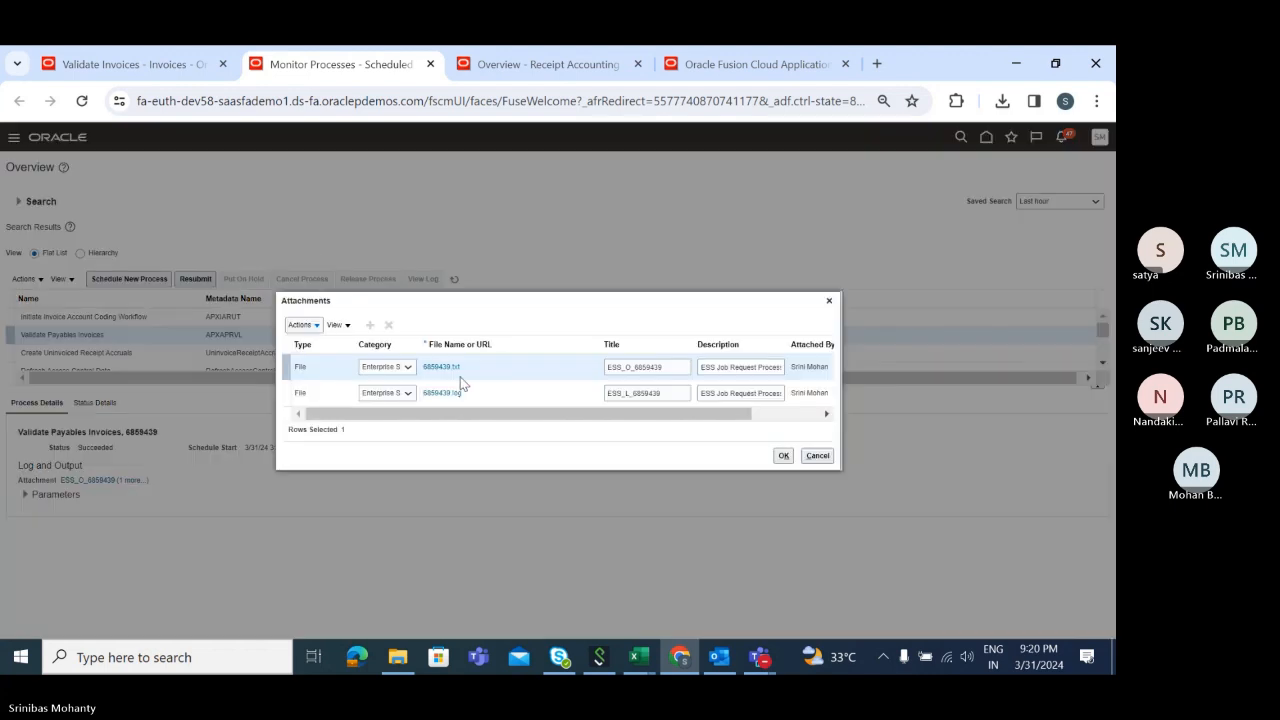
left_click(447, 368)
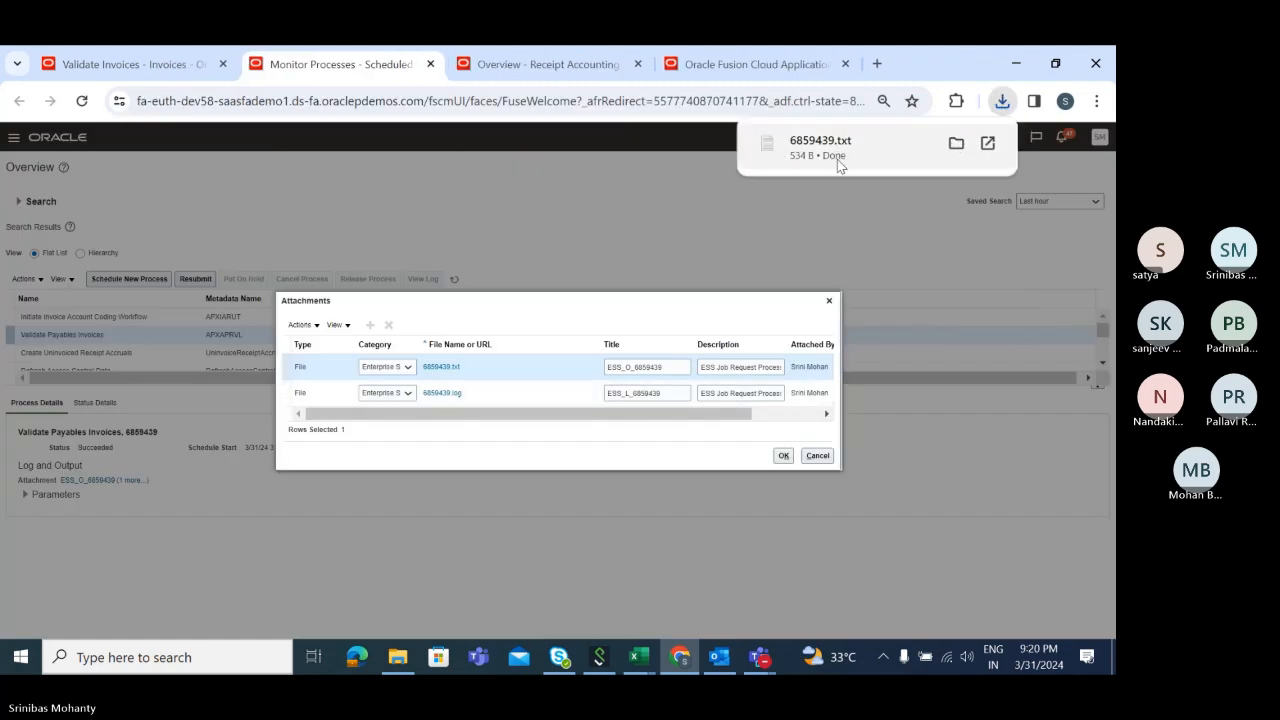
left_click(835, 157)
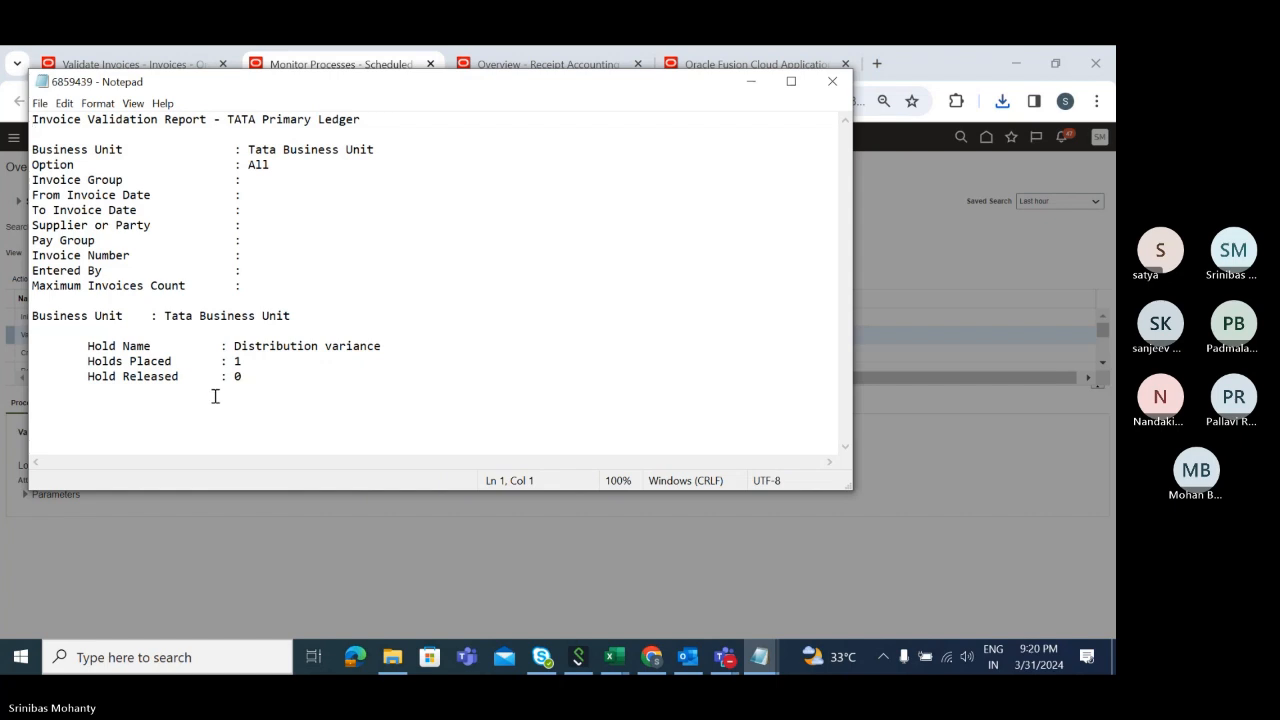
Examine the hold name and hold counts in the Invoice Validation Report, and close the report and the attachments list
left_click(791, 81)
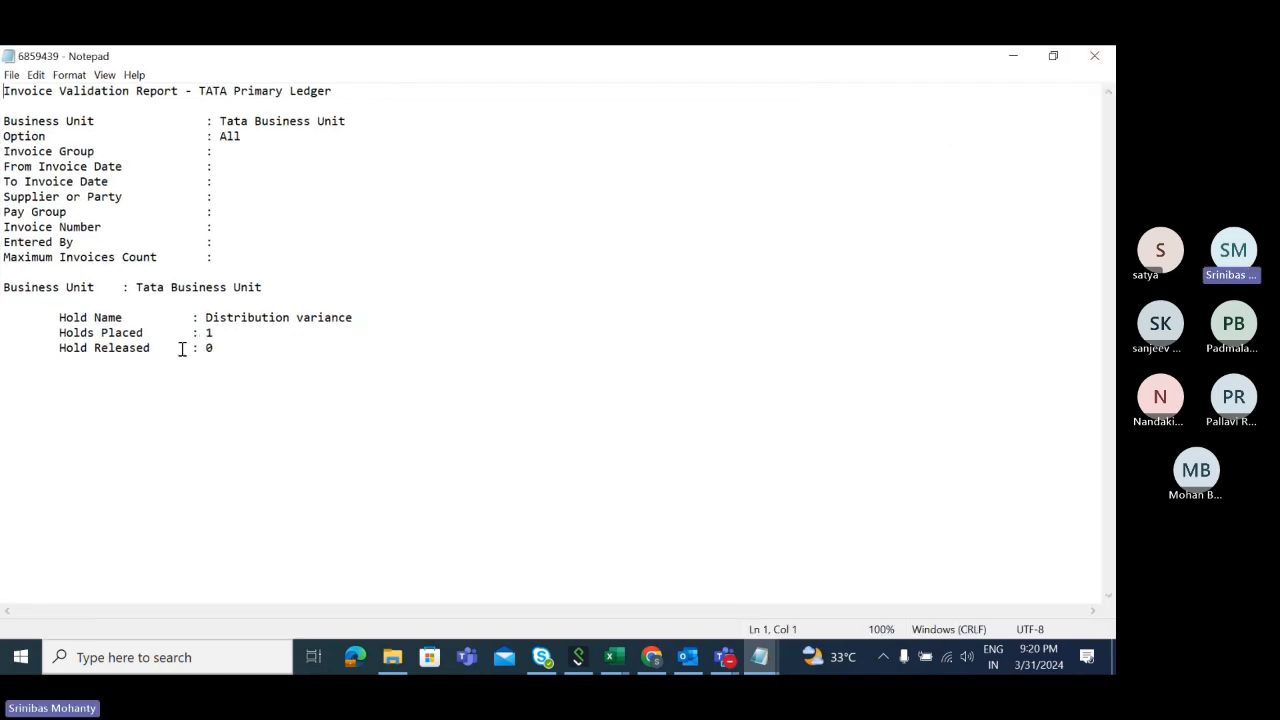
left_click_drag(57, 334, 373, 318)
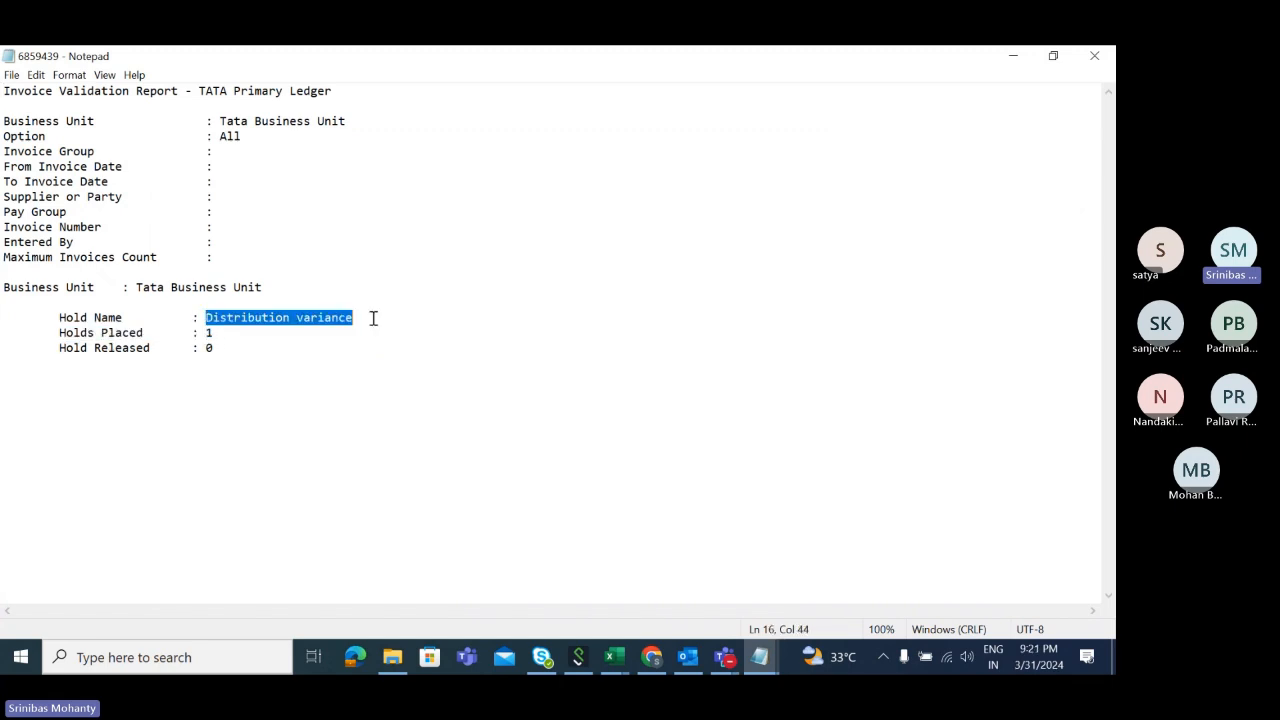
left_click(289, 380)
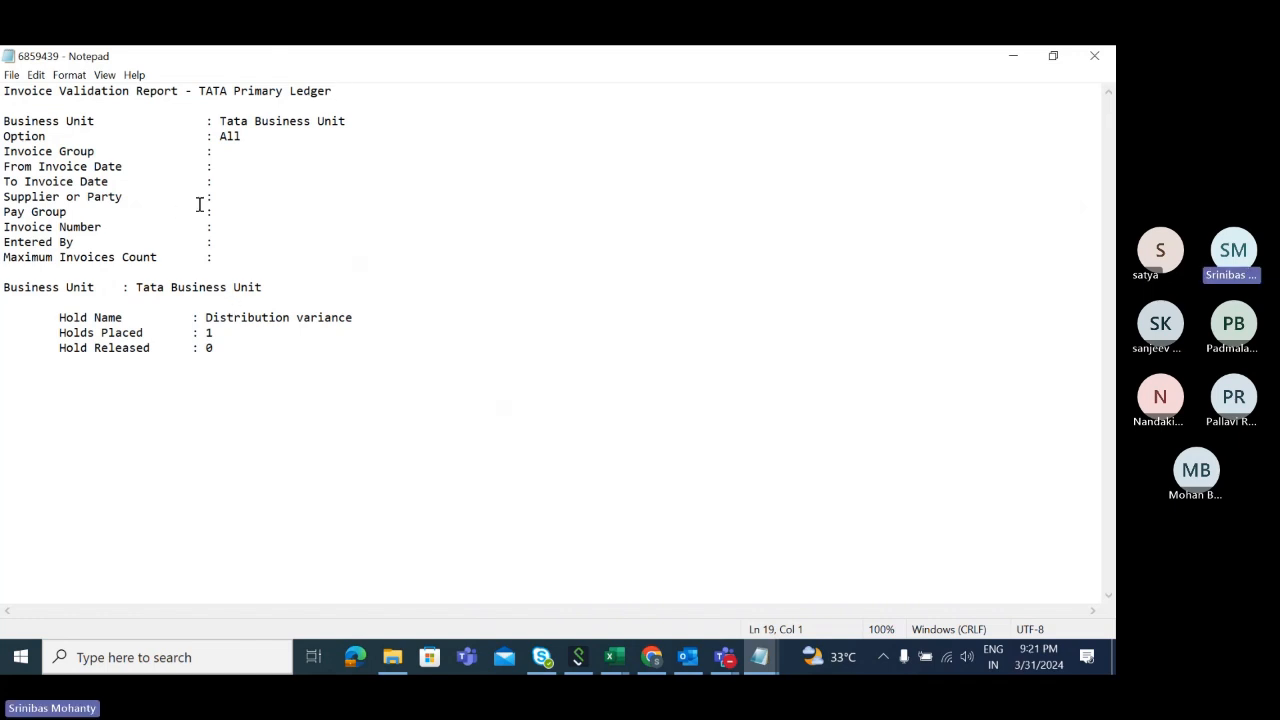
left_click(1099, 58)
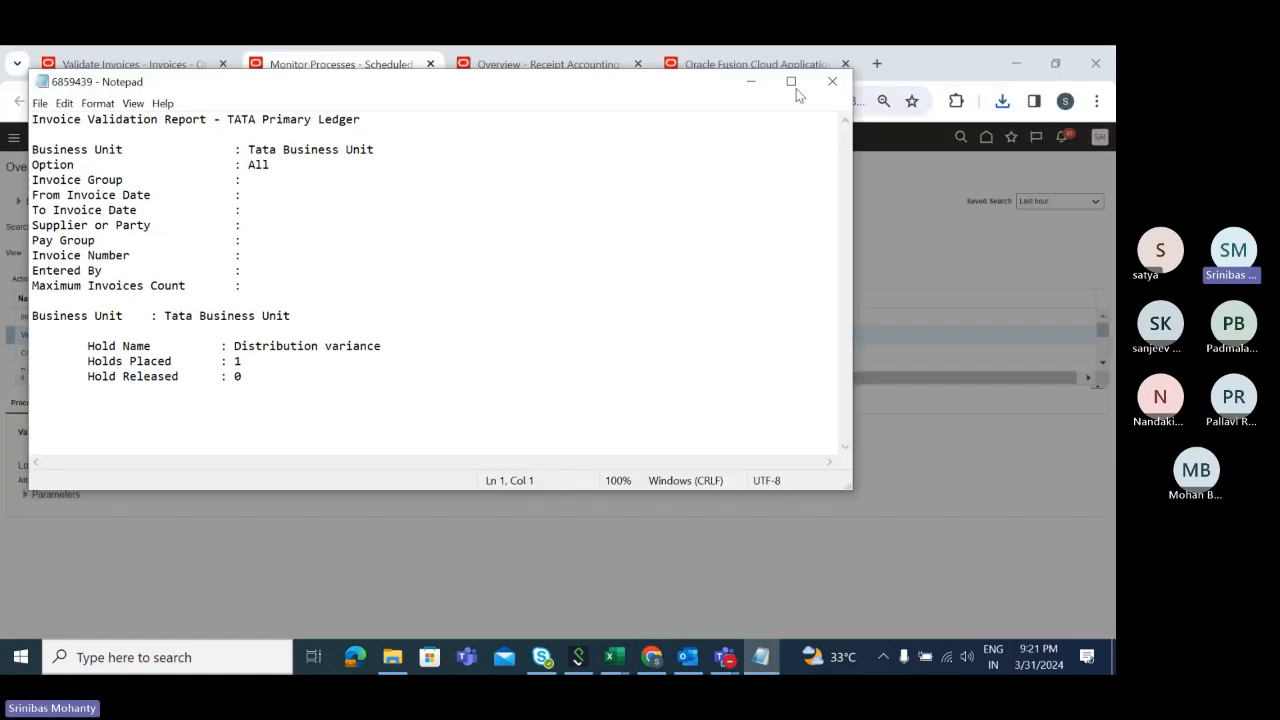
left_click(937, 410)
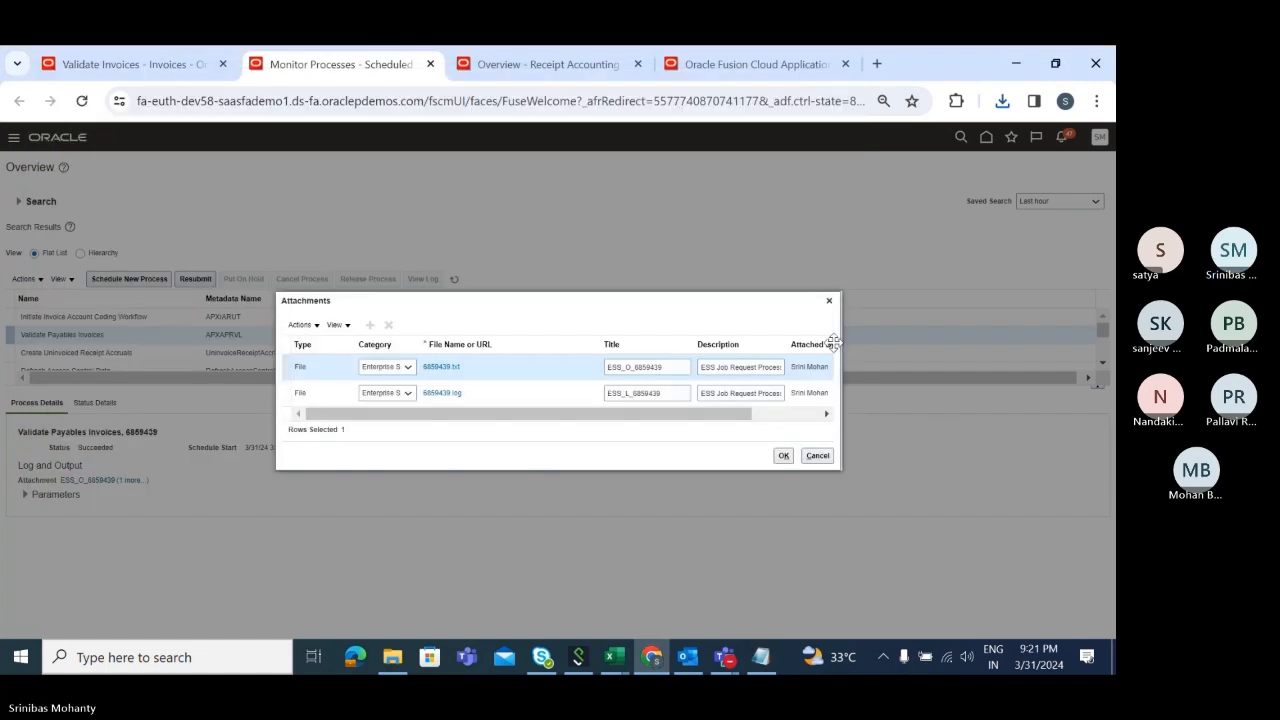
left_click(829, 301)
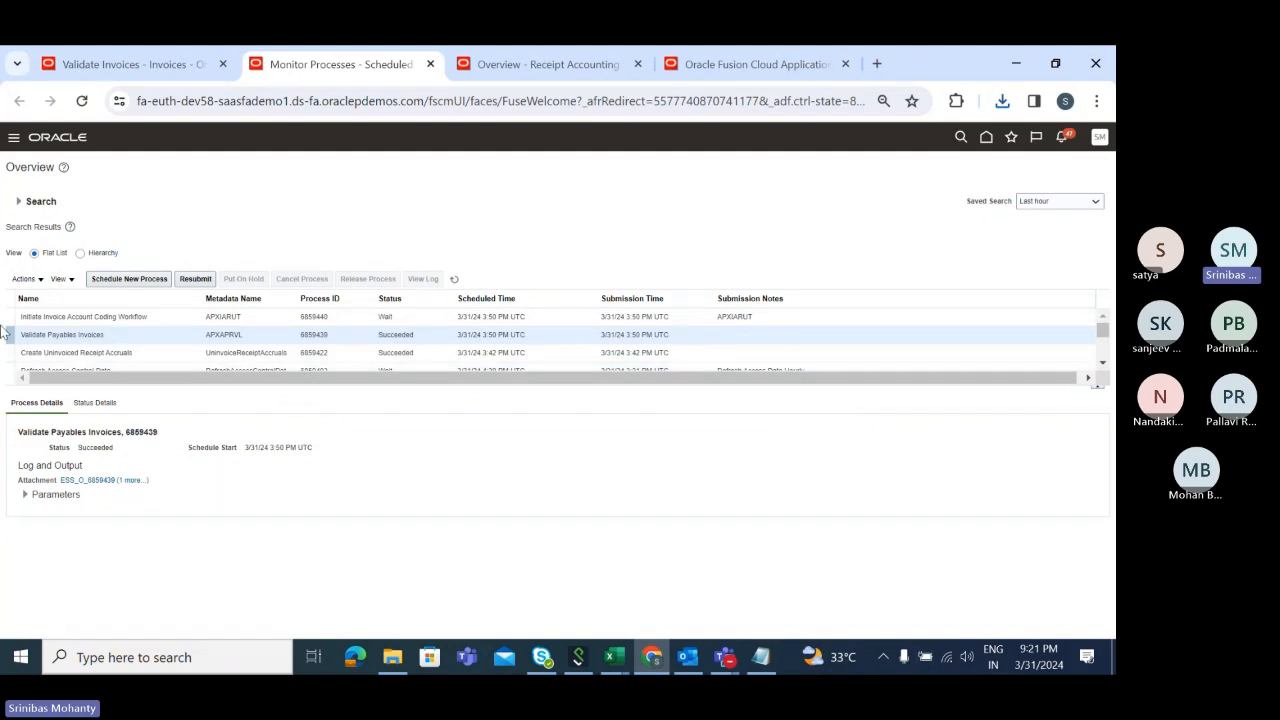
Leave Scheduled Processes without scheduling a new process, and open the Payables Dashboard from the home page
left_click(122, 279)
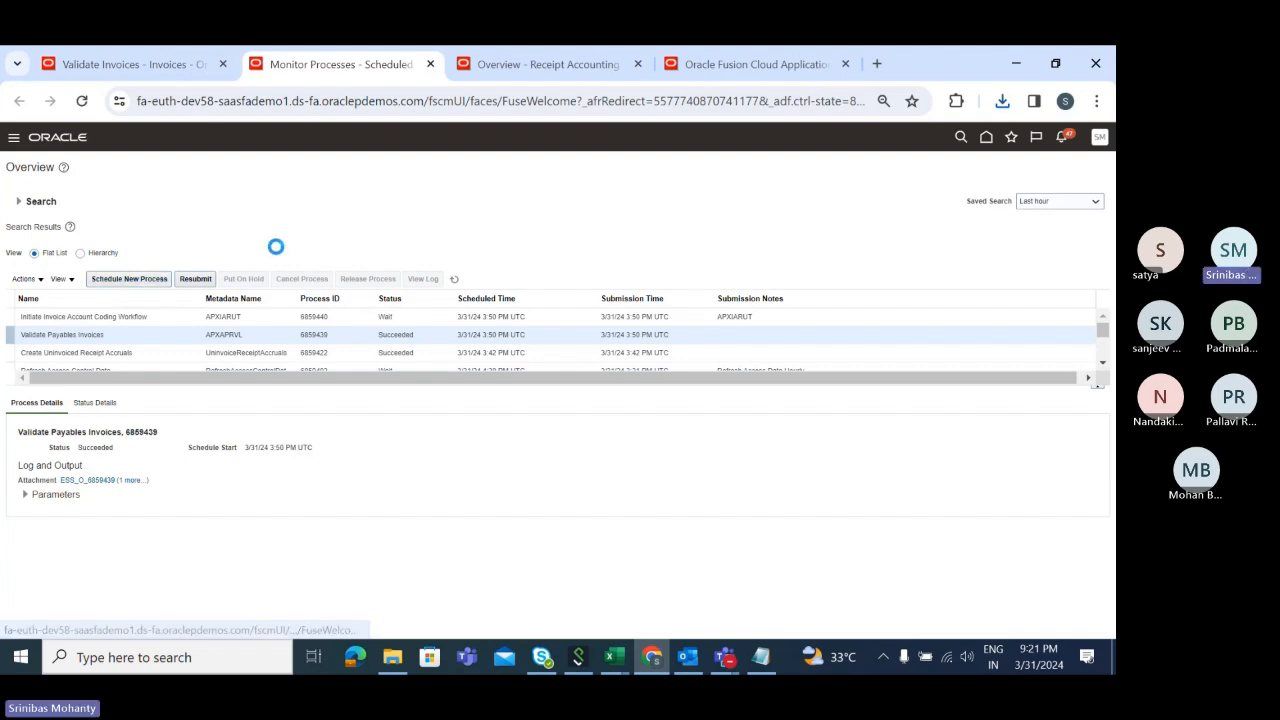
left_click(765, 461)
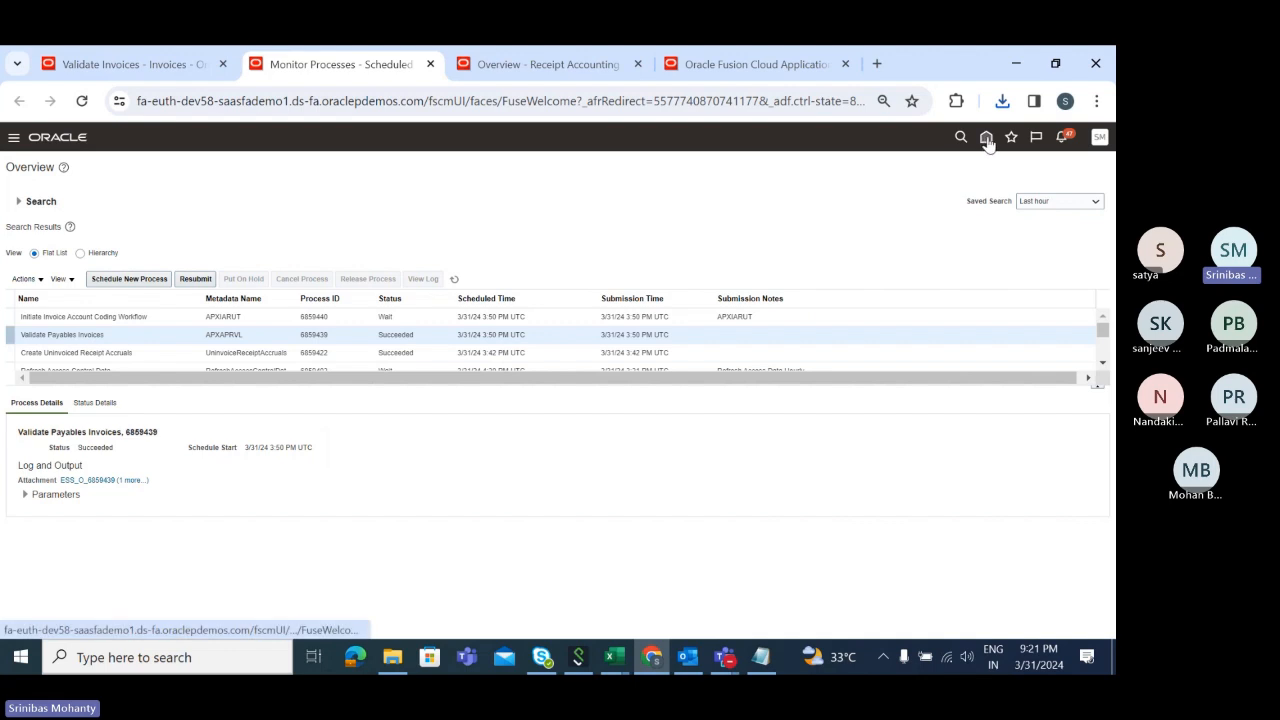
left_click(987, 140)
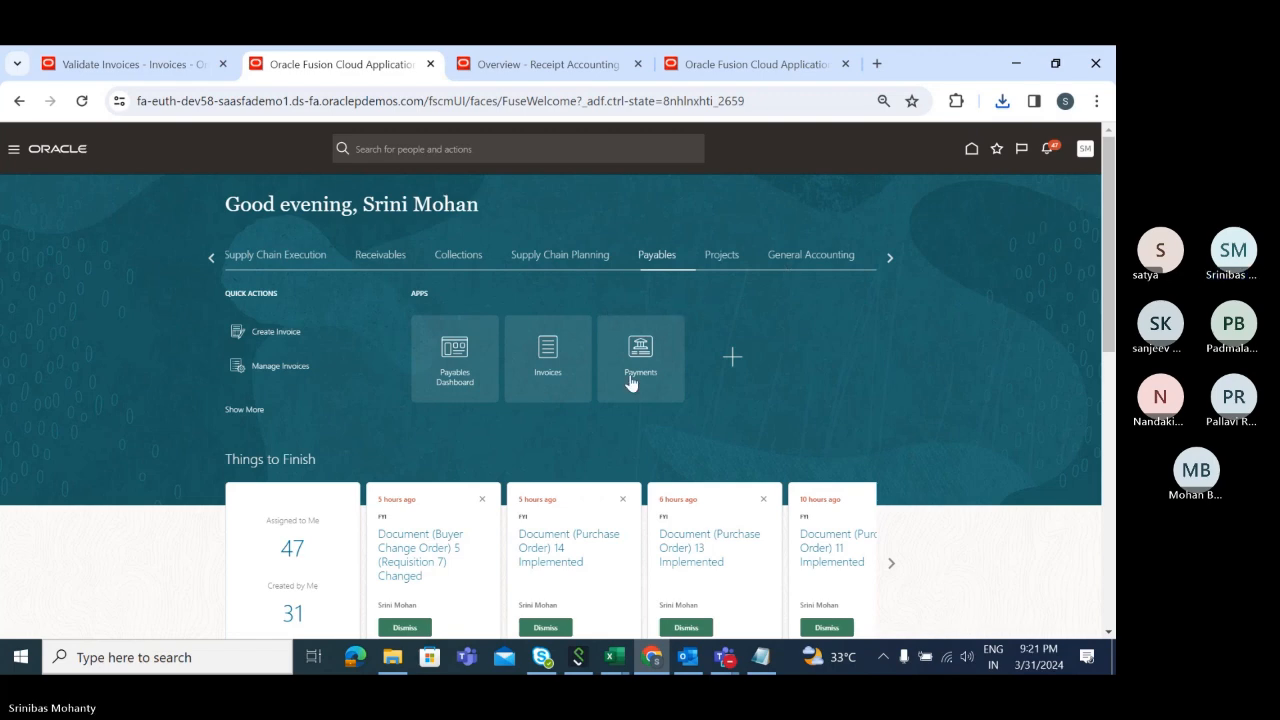
left_click(461, 358)
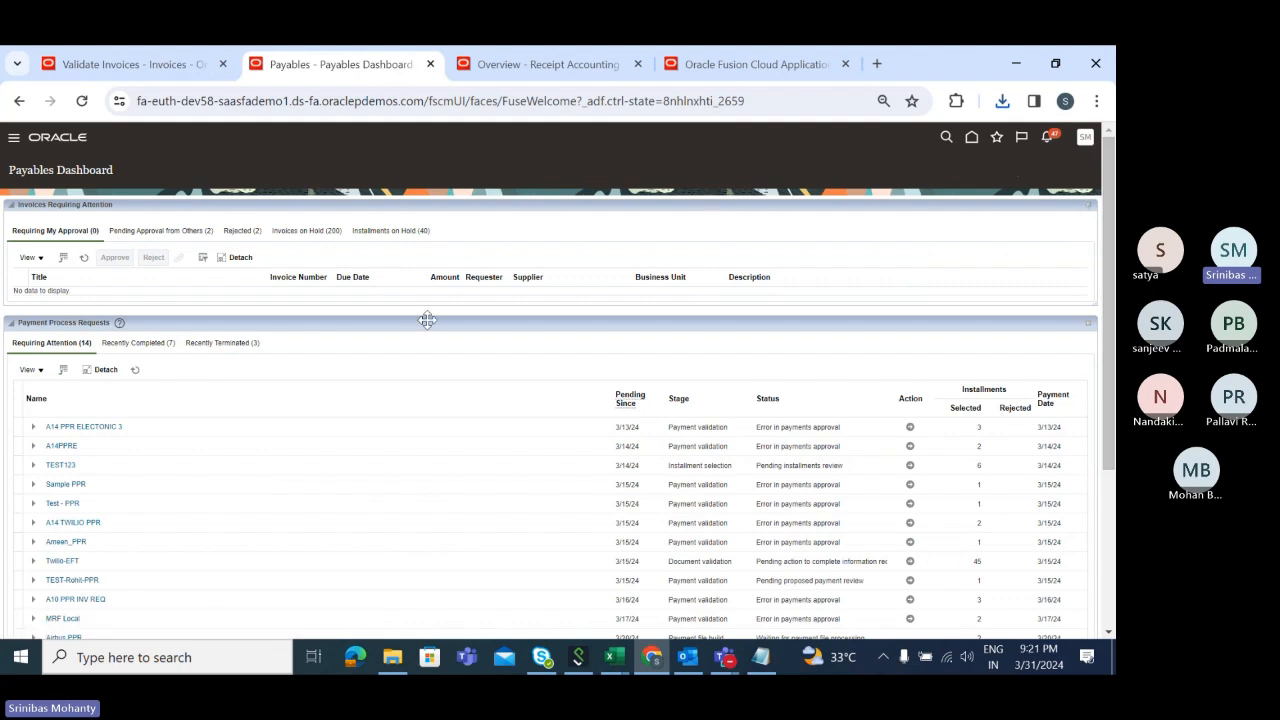
Switch to the Validate Invoices browser tab, cancel the open validation request and open Manage Accounting Periods for Payables
left_click(142, 66)
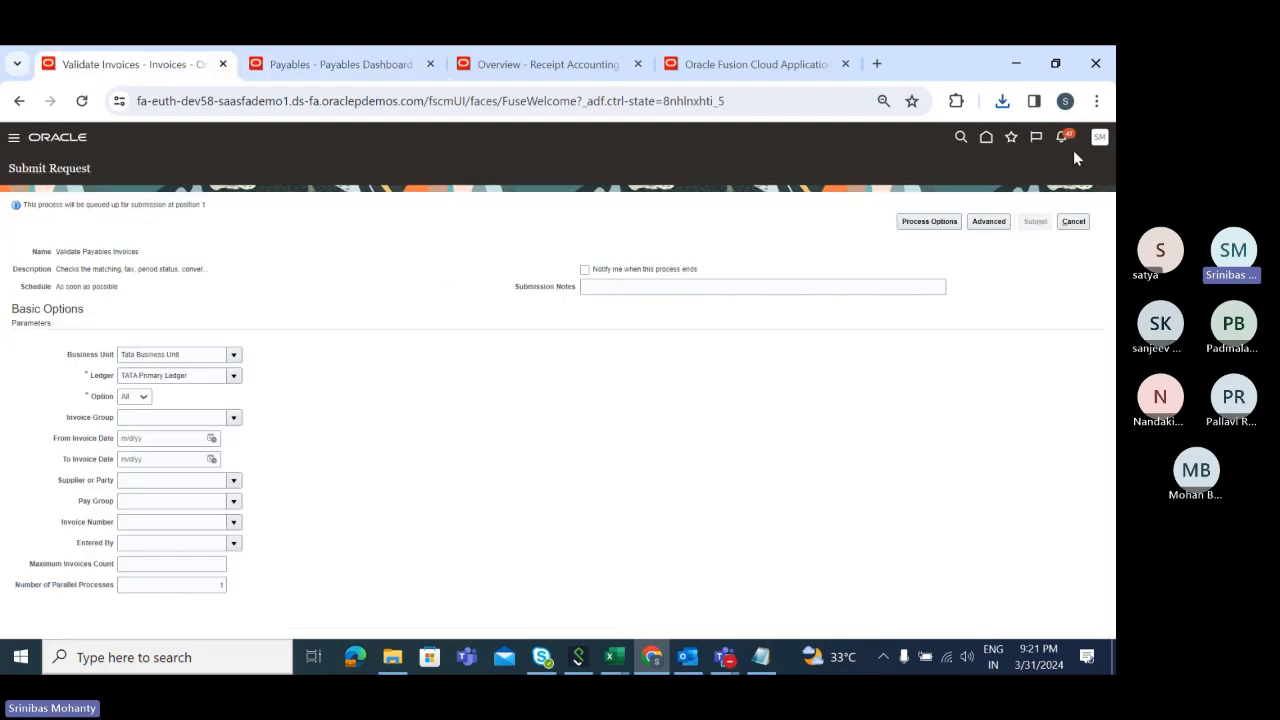
left_click(1073, 221)
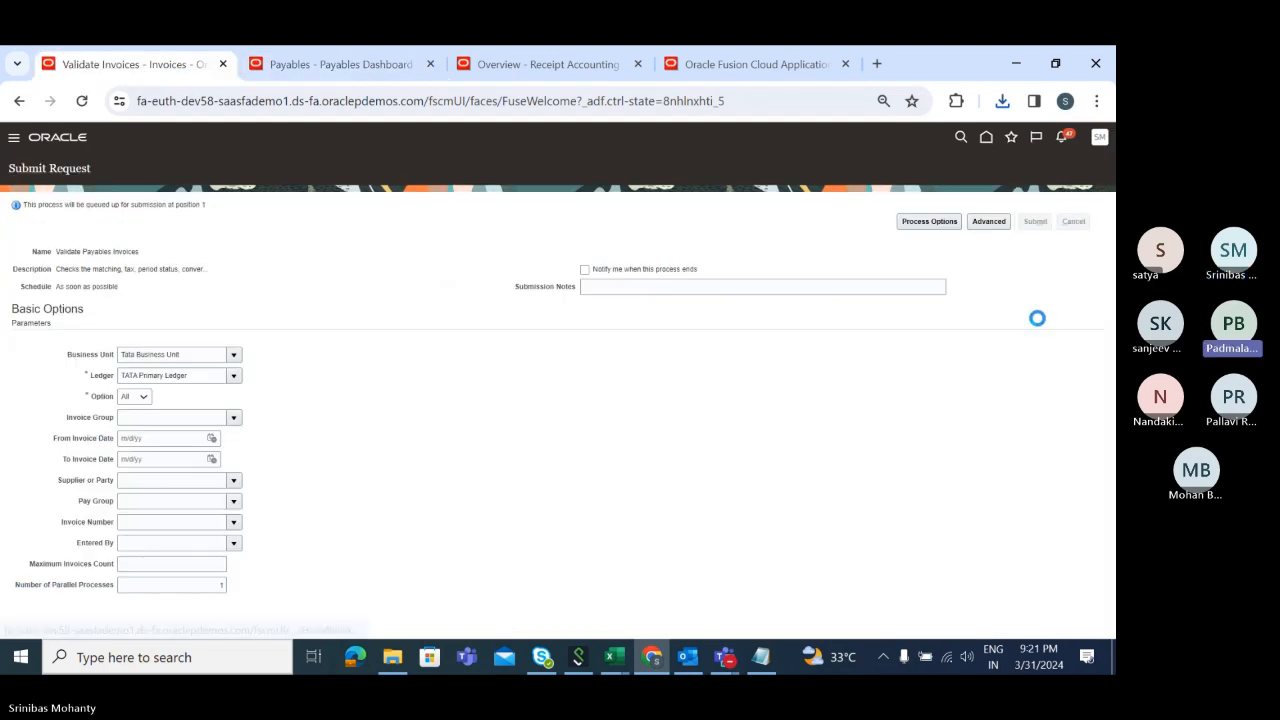
left_click(1103, 251)
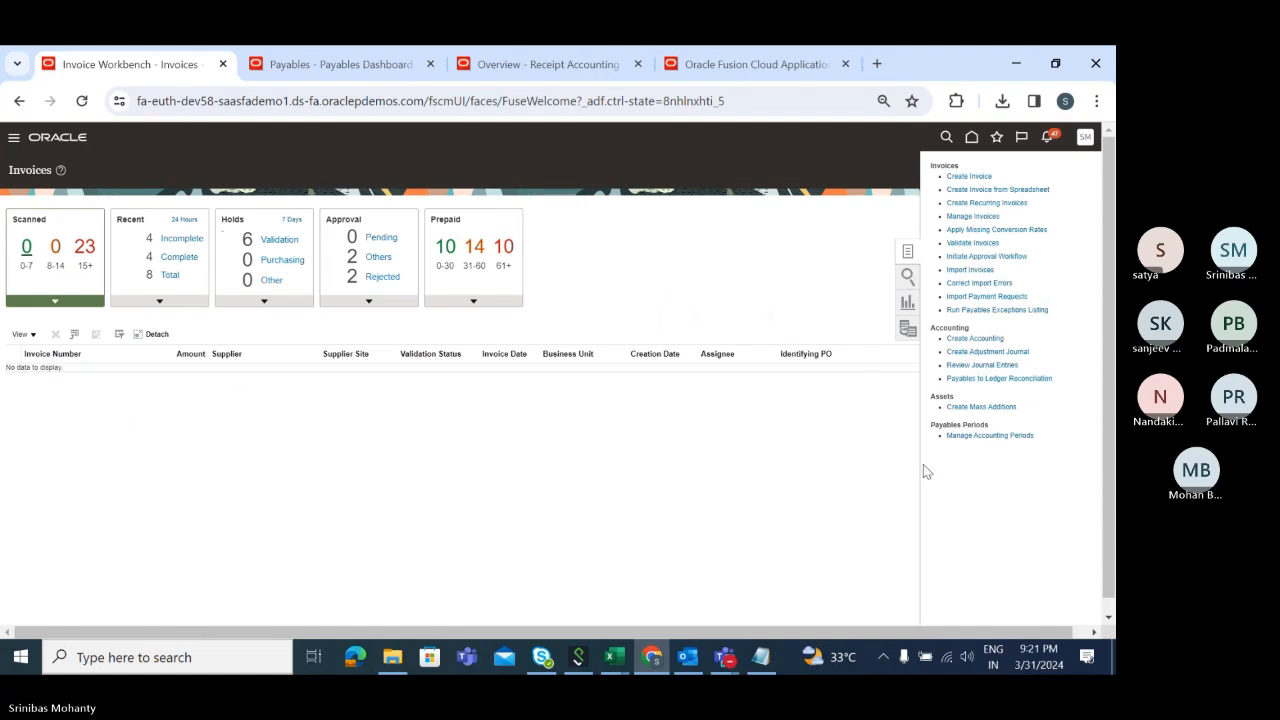
left_click(991, 438)
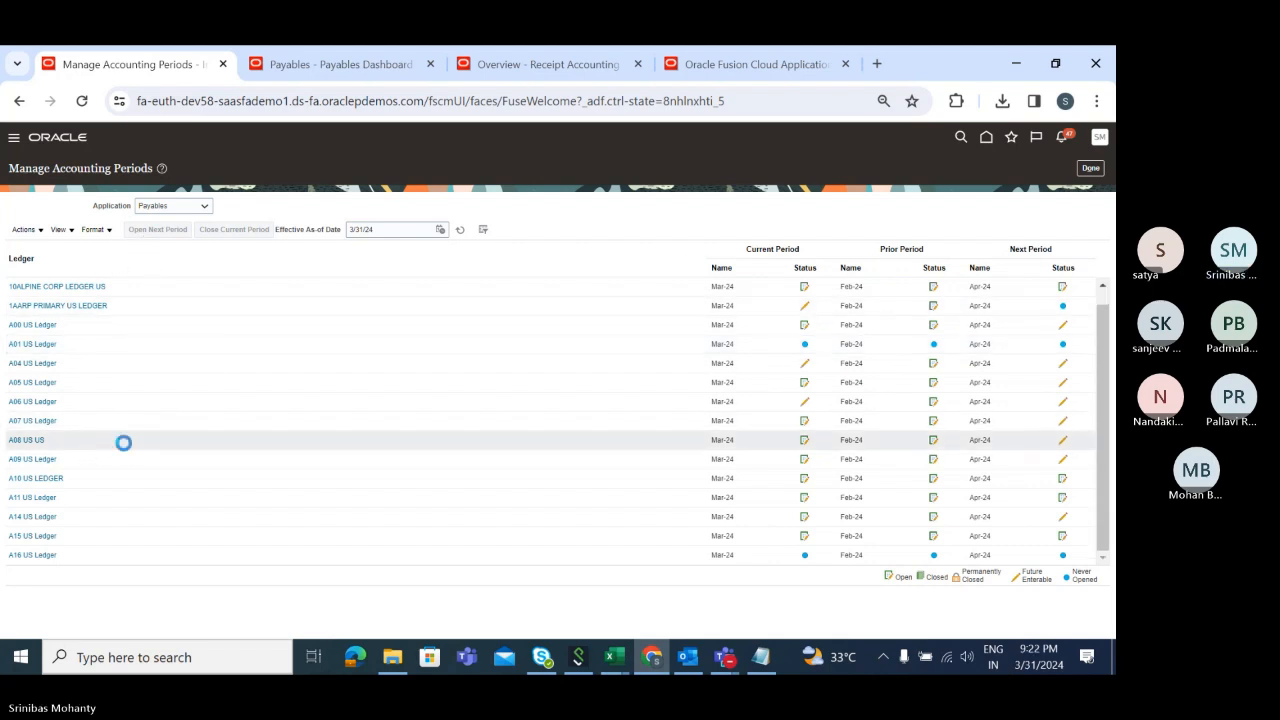
Find TATA Primary Ledger in the Payables accounting periods list and open its period statuses
scroll(150, 384, "down", 4)
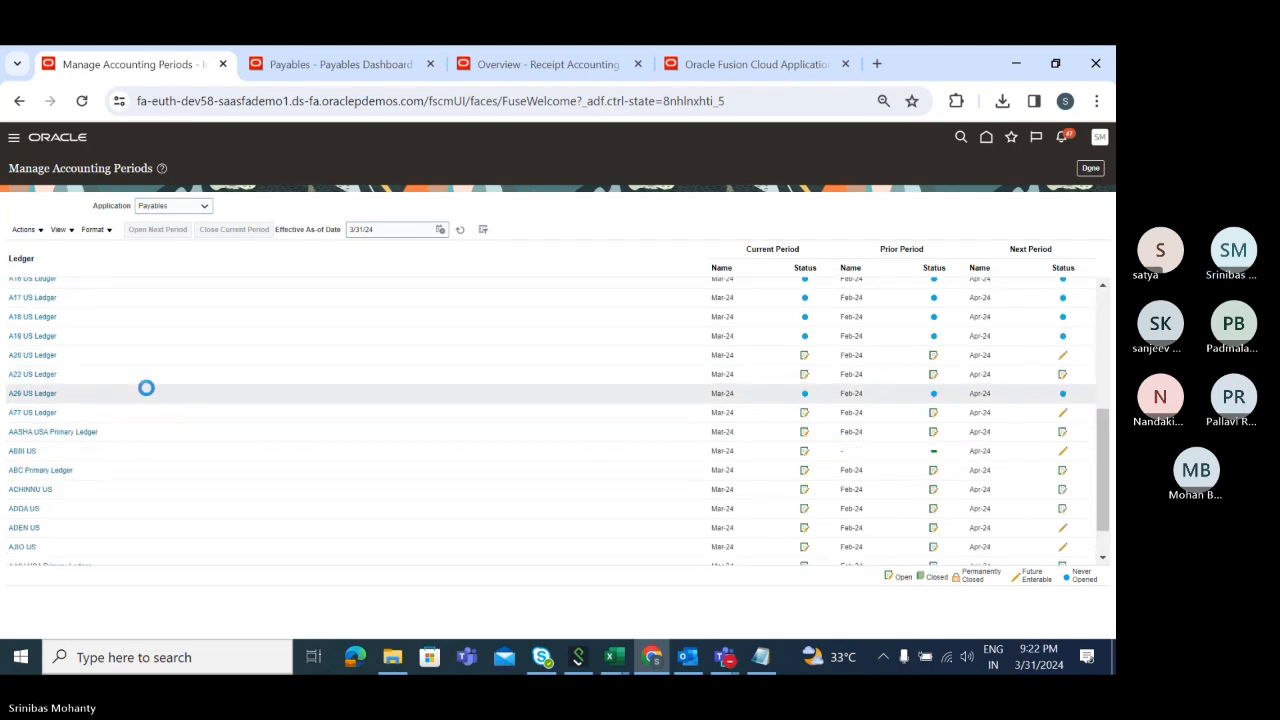
scroll(146, 390, "down", 1)
scroll(146, 395, "down", 4)
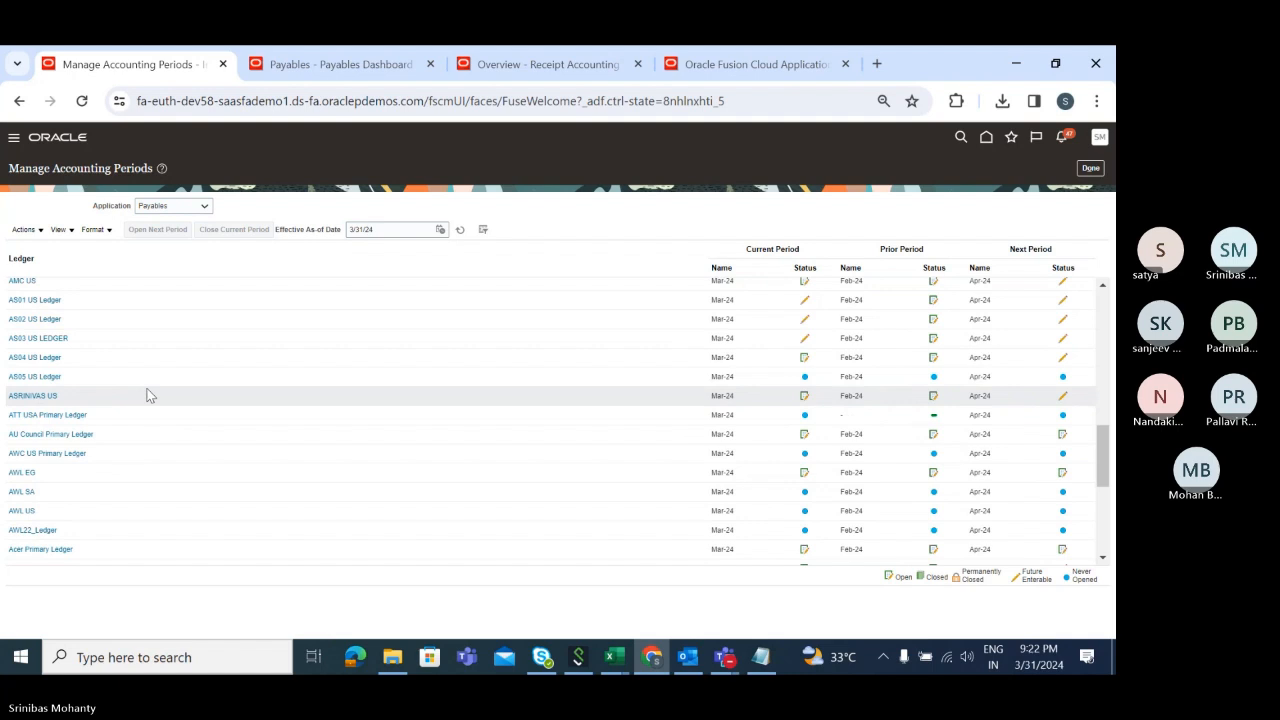
scroll(146, 392, "down", 3)
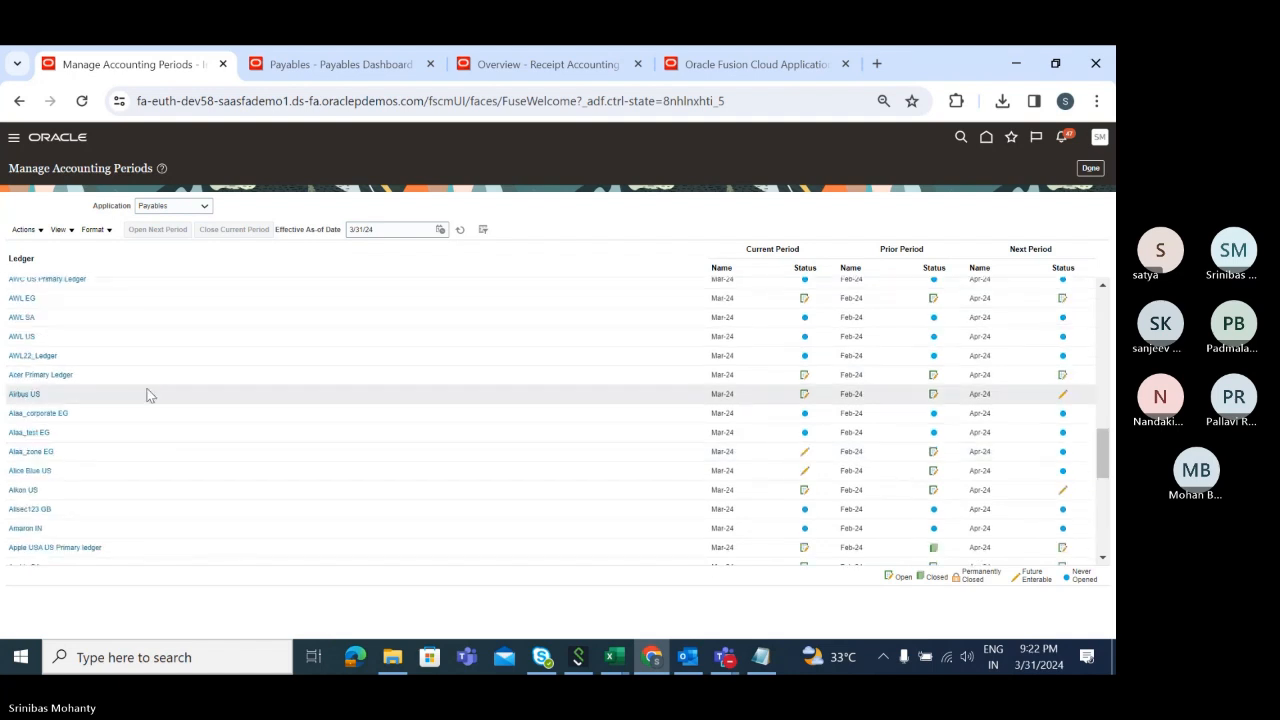
scroll(146, 395, "down", 2)
scroll(146, 393, "down", 10)
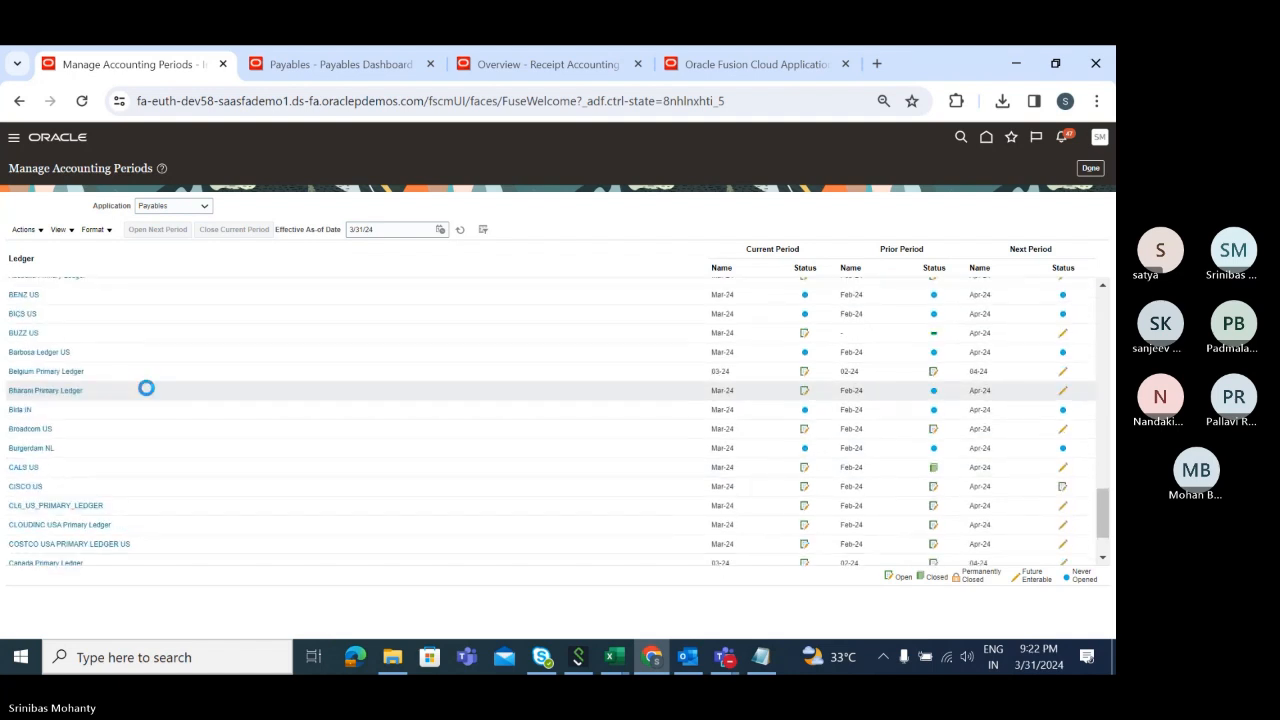
scroll(155, 410, "down", 5)
scroll(165, 440, "down", 5)
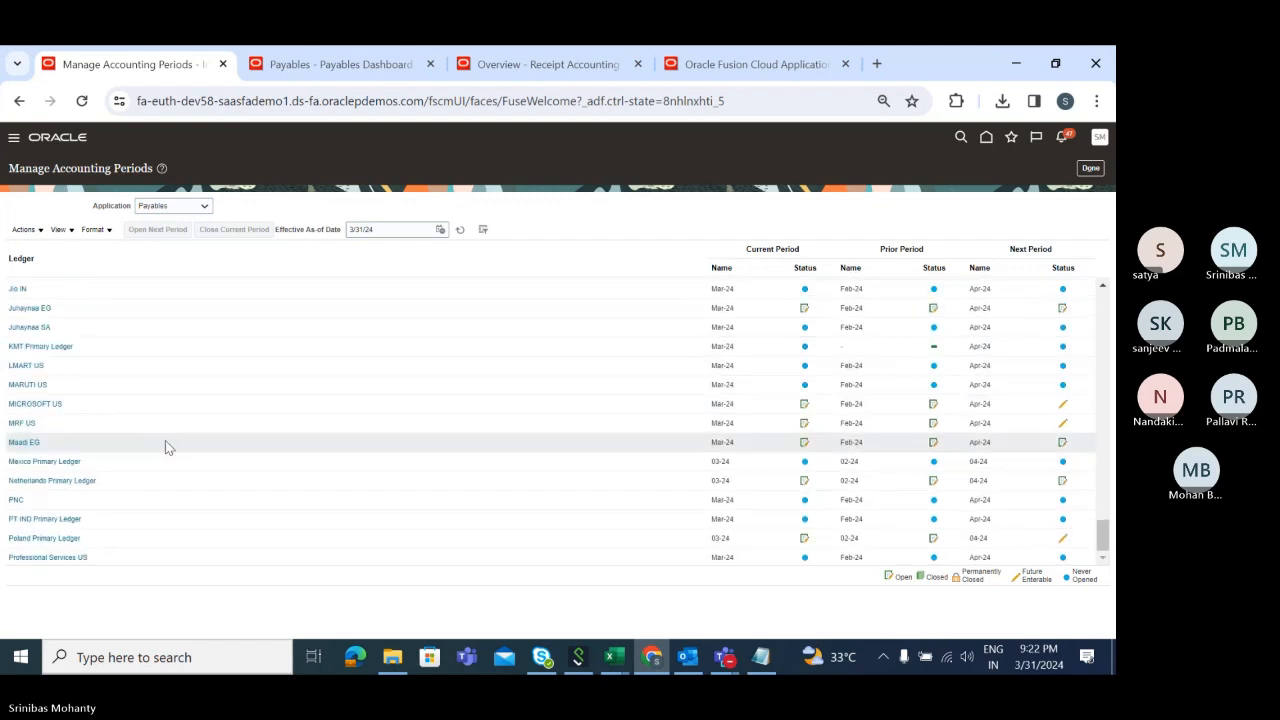
scroll(165, 440, "down", 5)
scroll(165, 440, "down", 5)
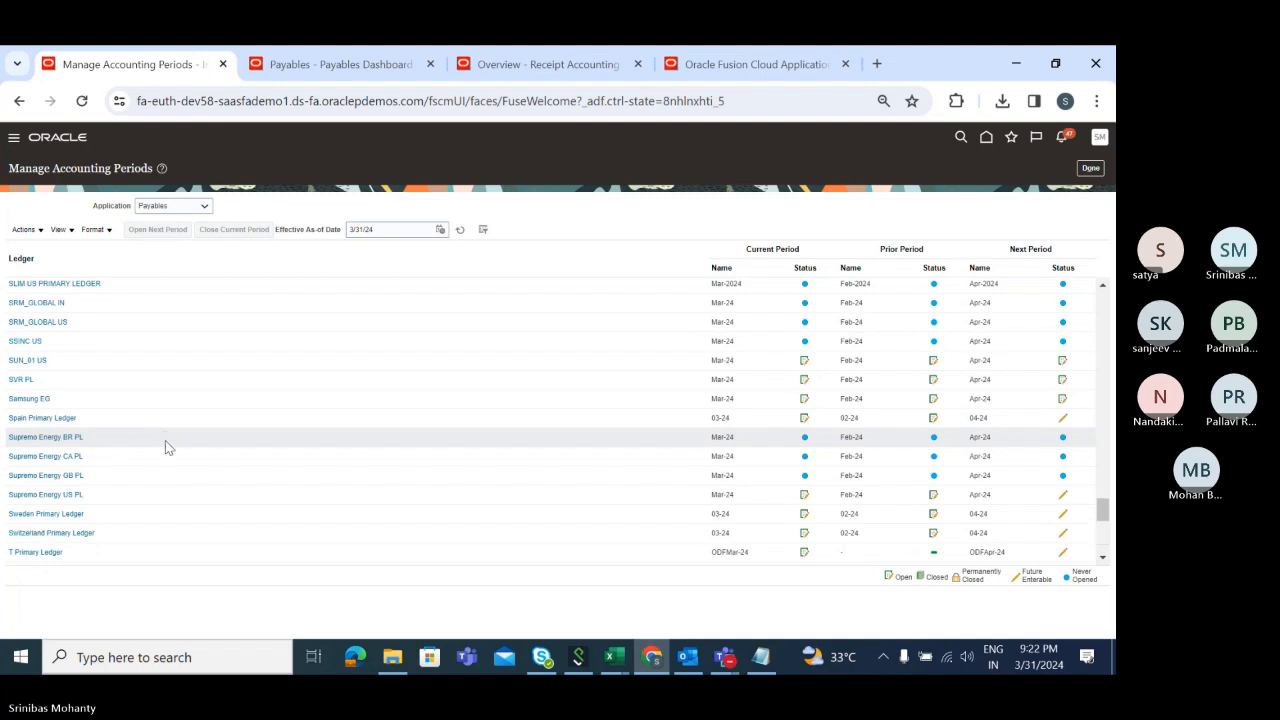
scroll(165, 440, "down", 3)
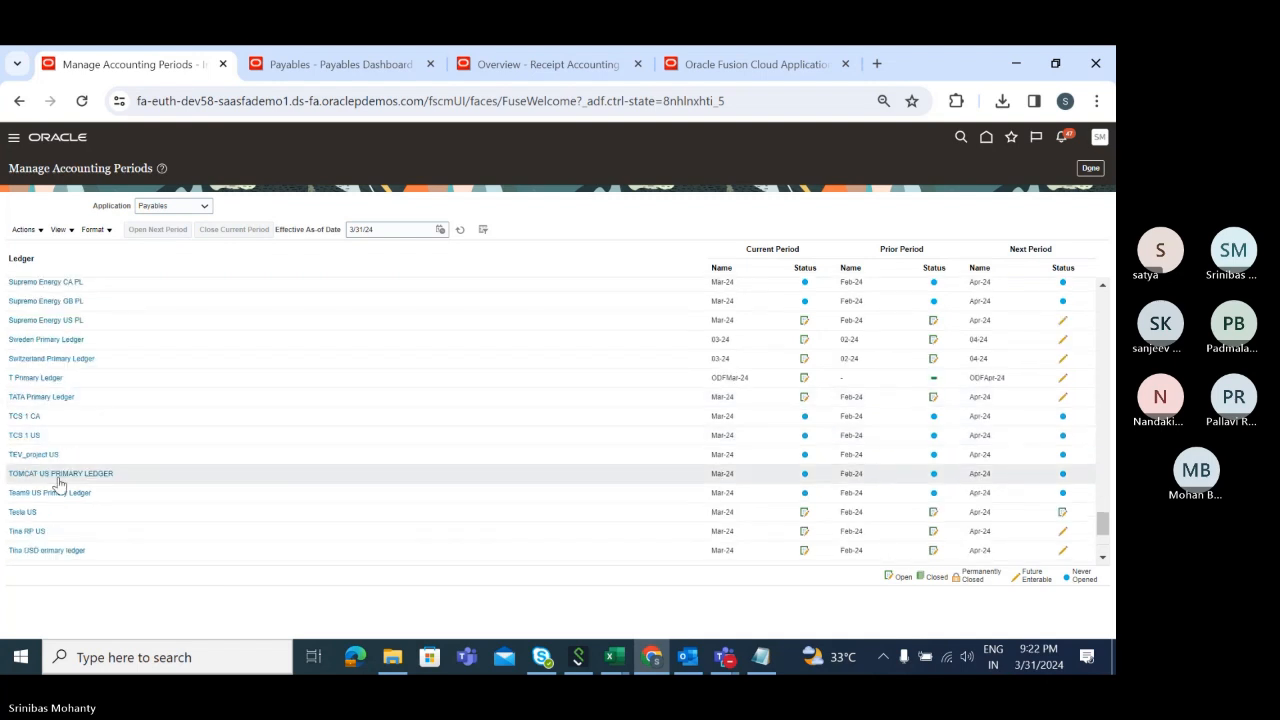
left_click(57, 397)
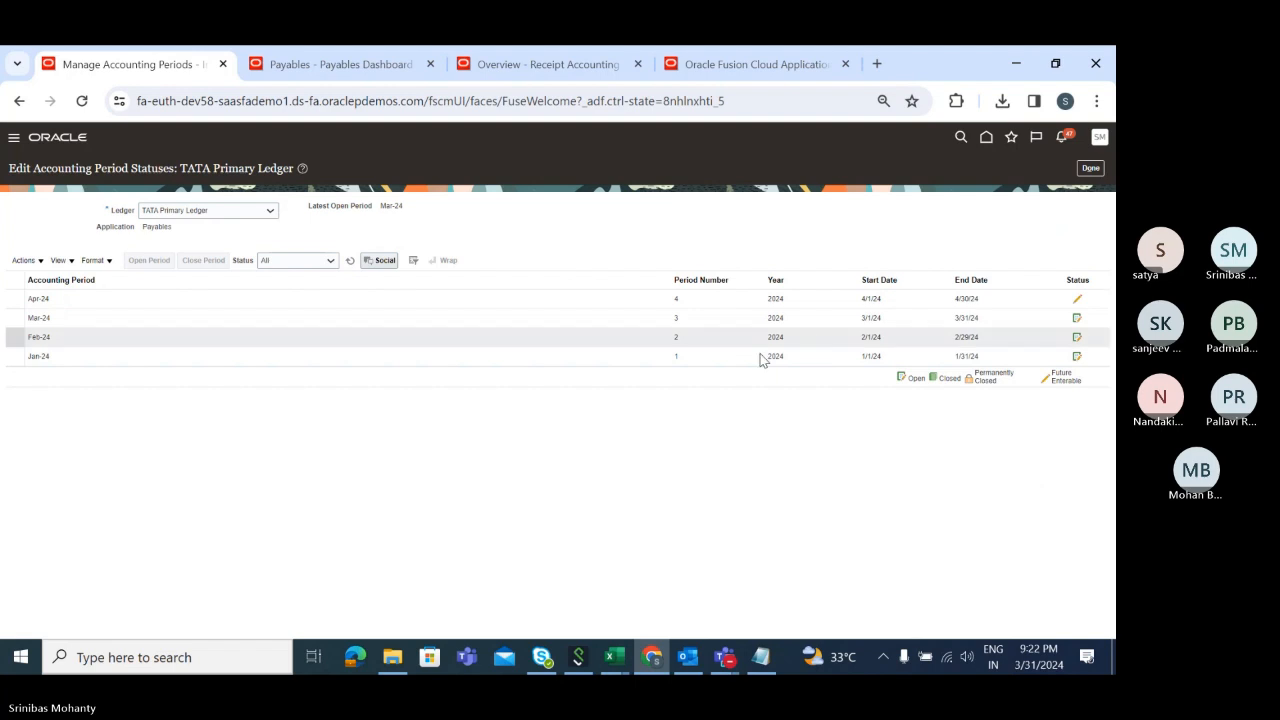
Submit the close of the Mar-24 Payables period for TATA Primary Ledger, and dismiss the confirmation to return to the ledger list
left_click(70, 322)
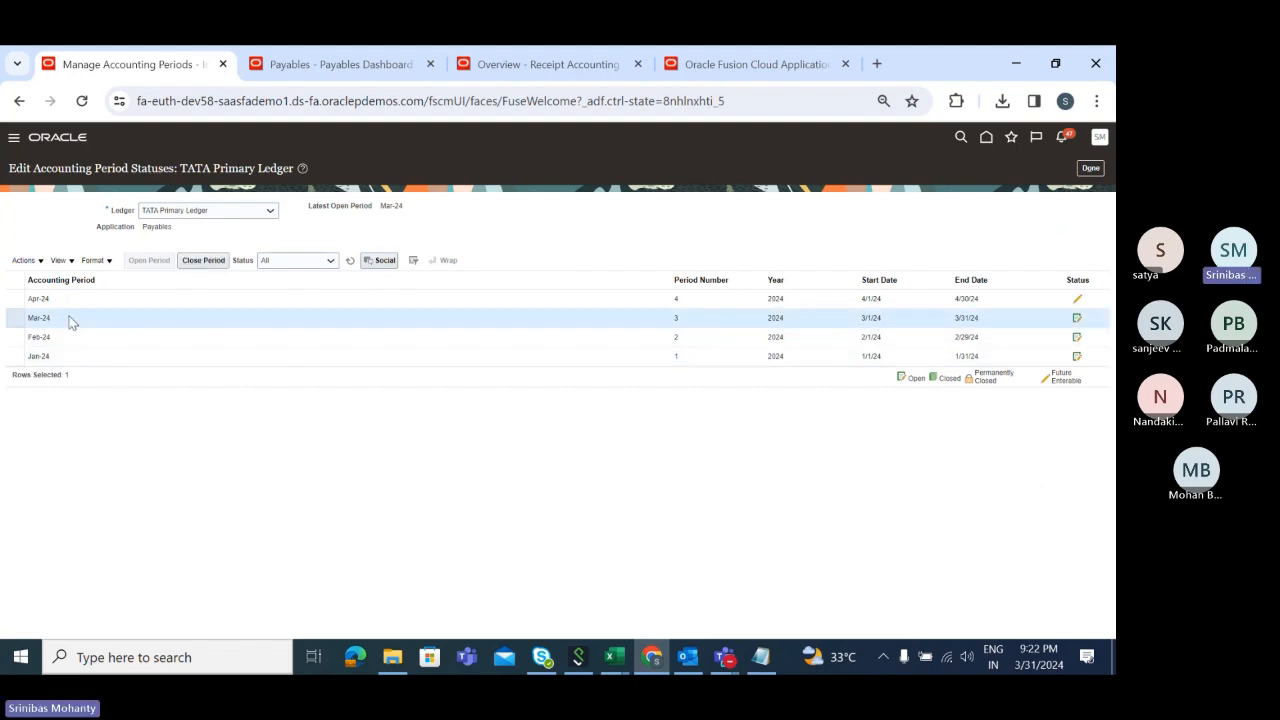
left_click(207, 264)
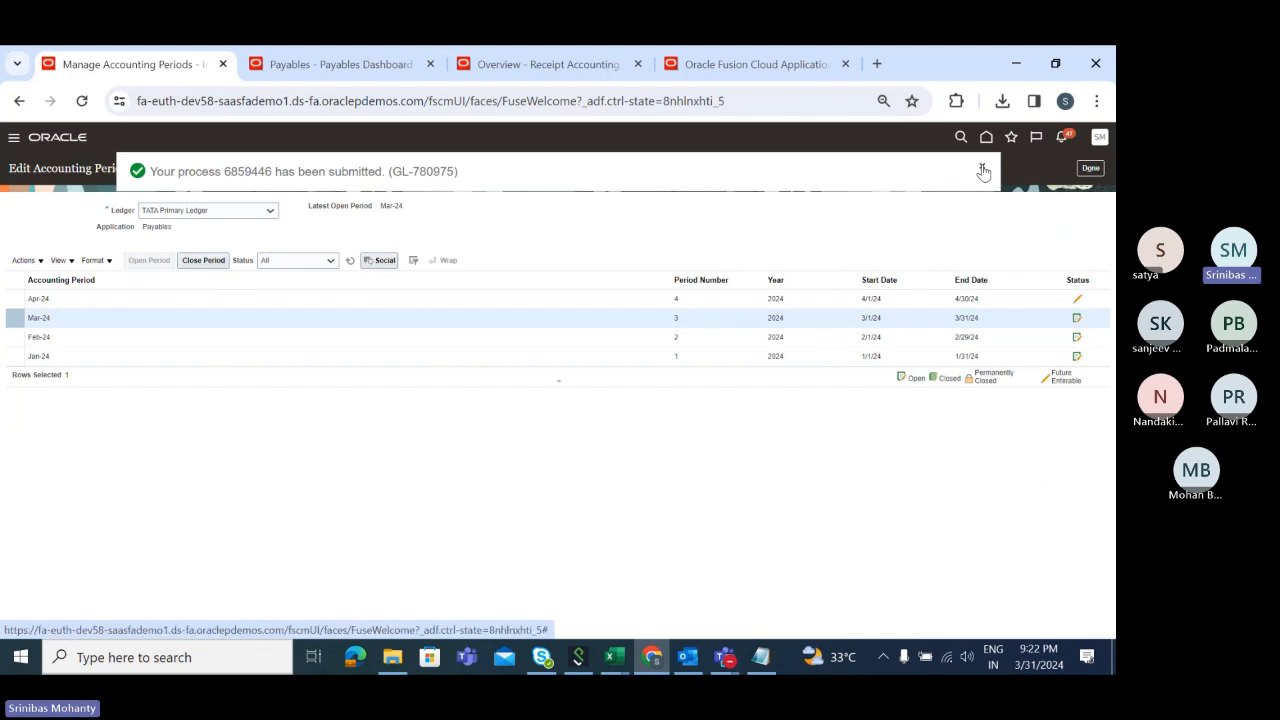
left_click_drag(226, 171, 274, 171)
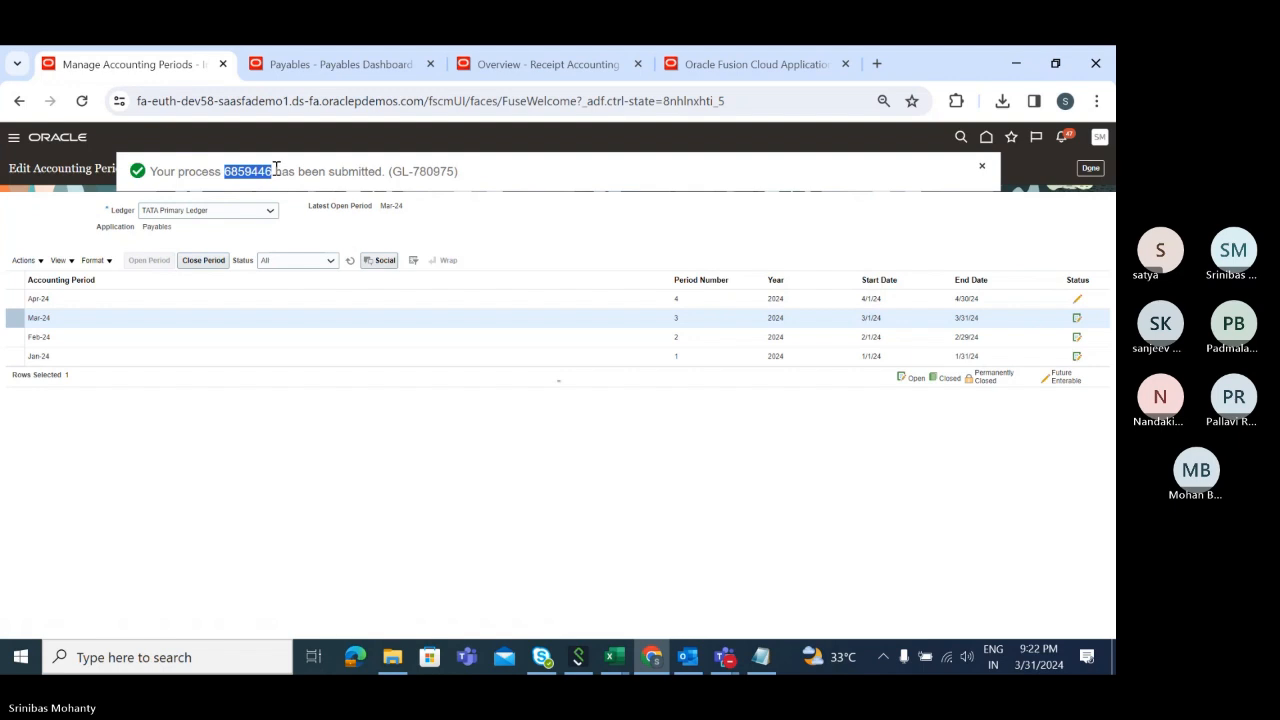
left_click(983, 167)
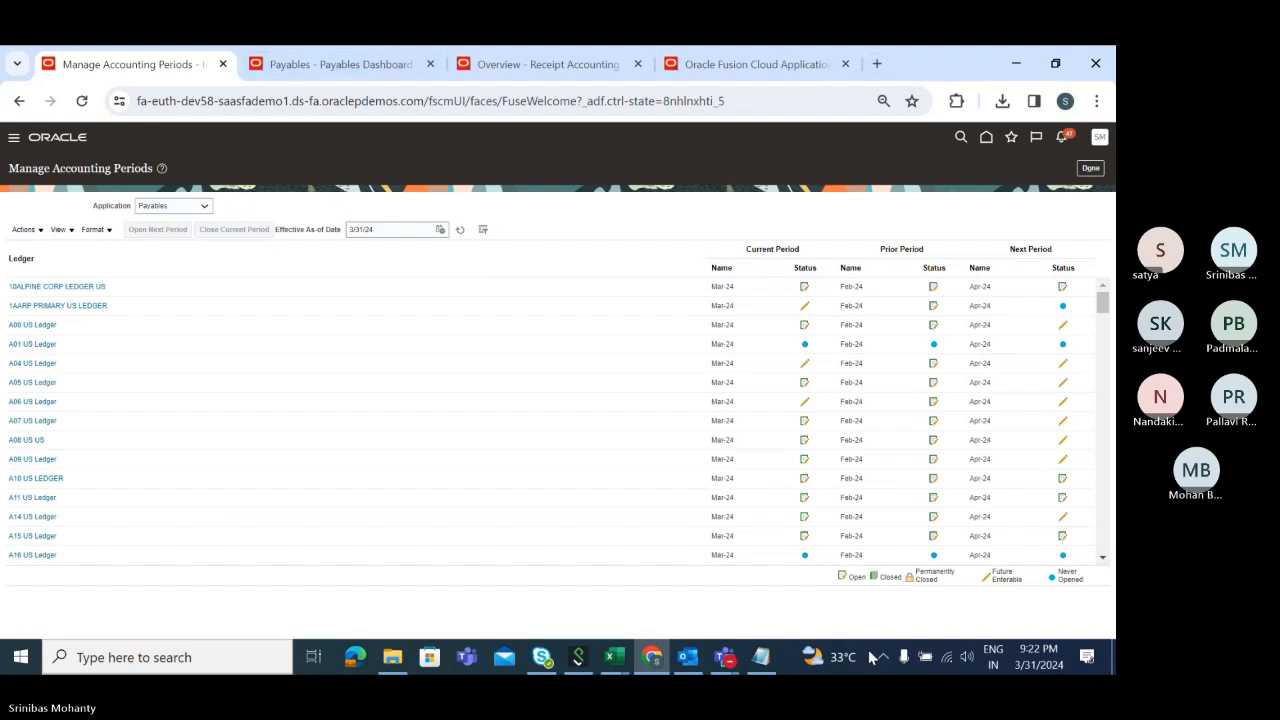
Open Scheduled Processes in the Oracle Fusion home page browser tab and refresh the process list to check the period close run
left_click(254, 67)
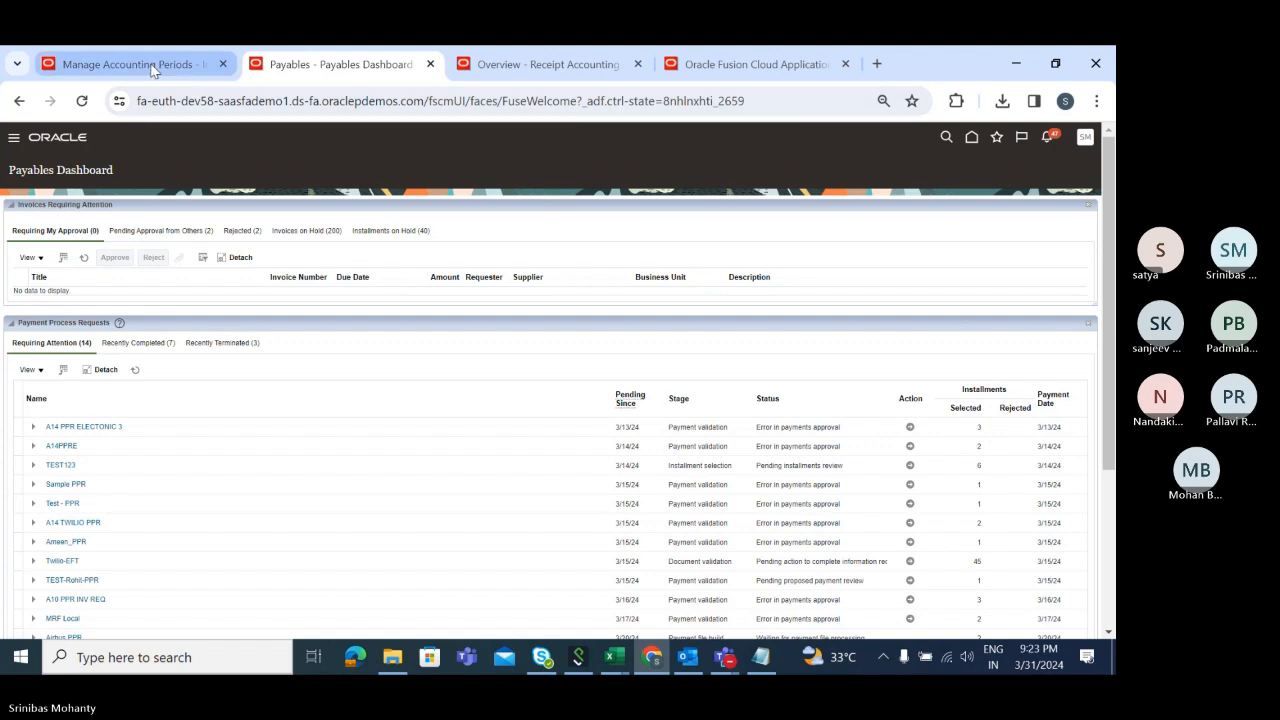
left_click(763, 63)
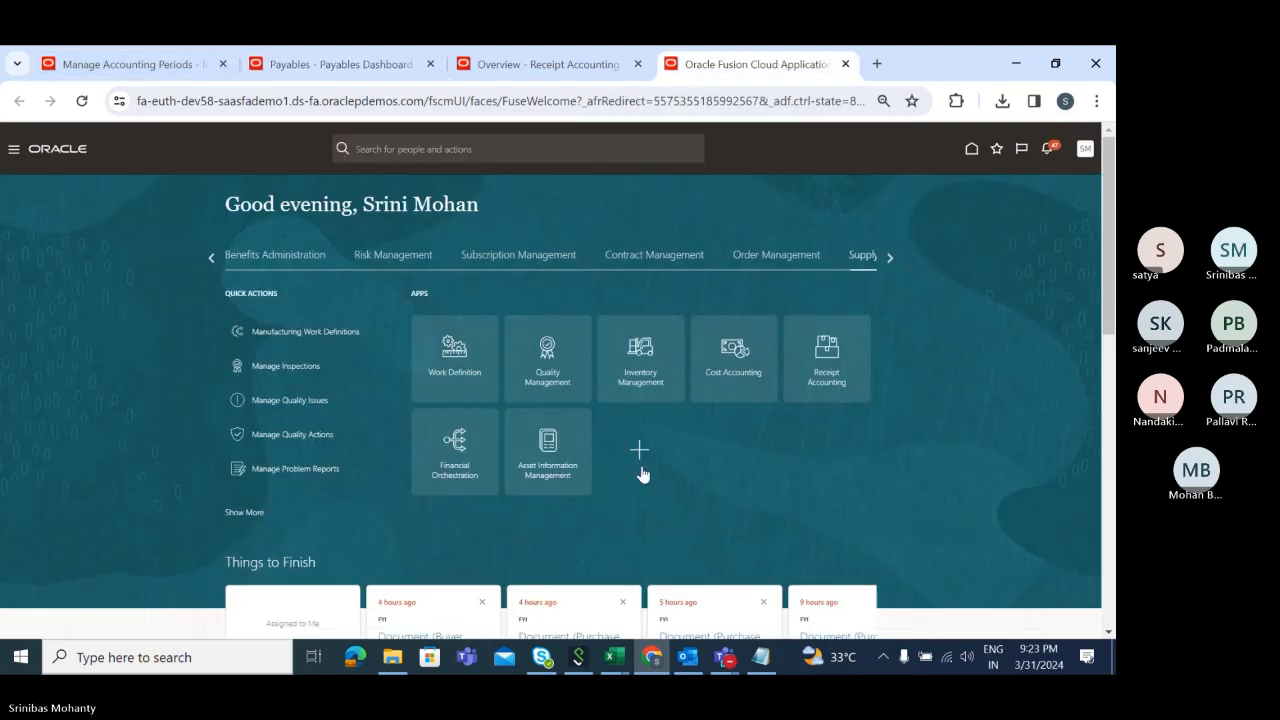
left_click(213, 259)
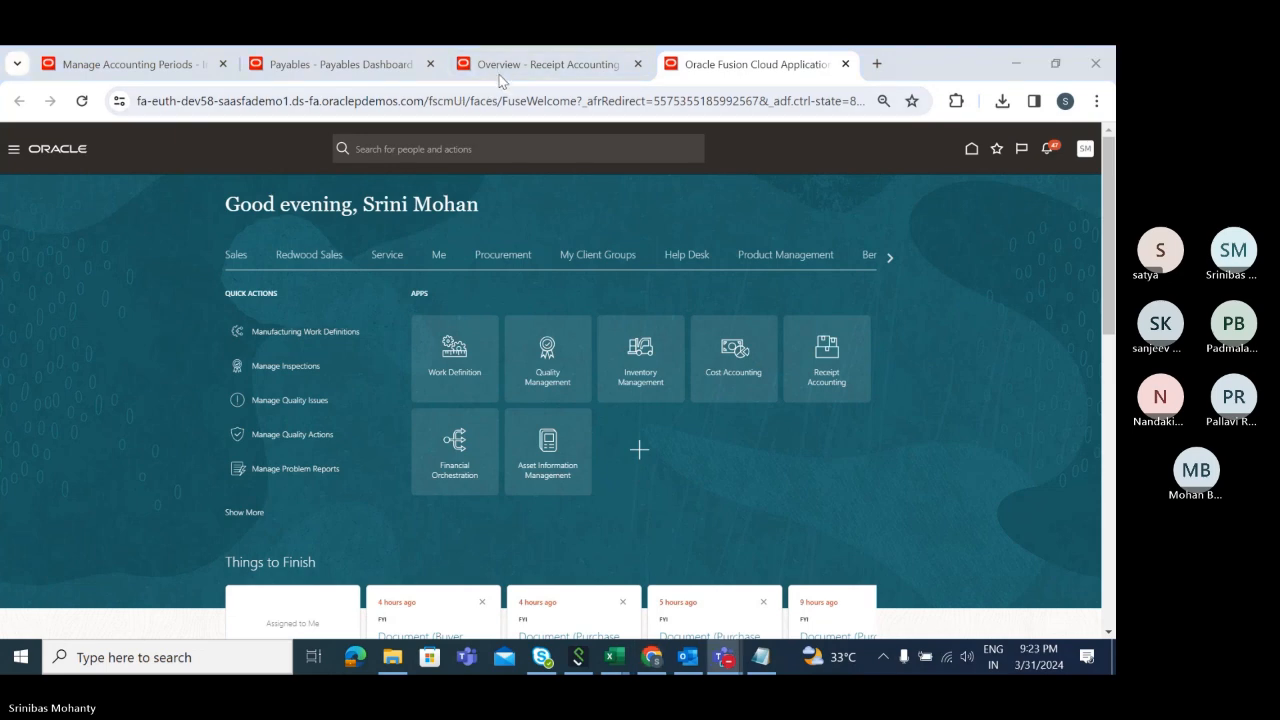
left_click(890, 257)
left_click(890, 257)
left_click(889, 258)
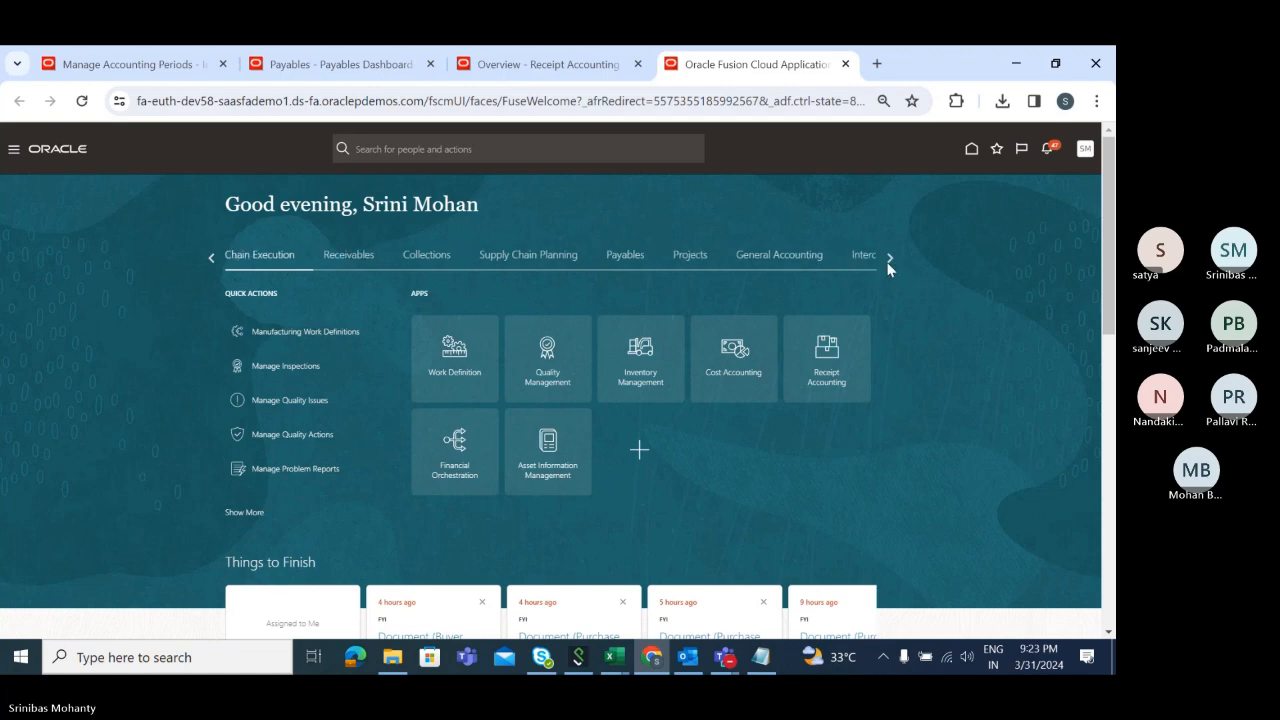
left_click(889, 258)
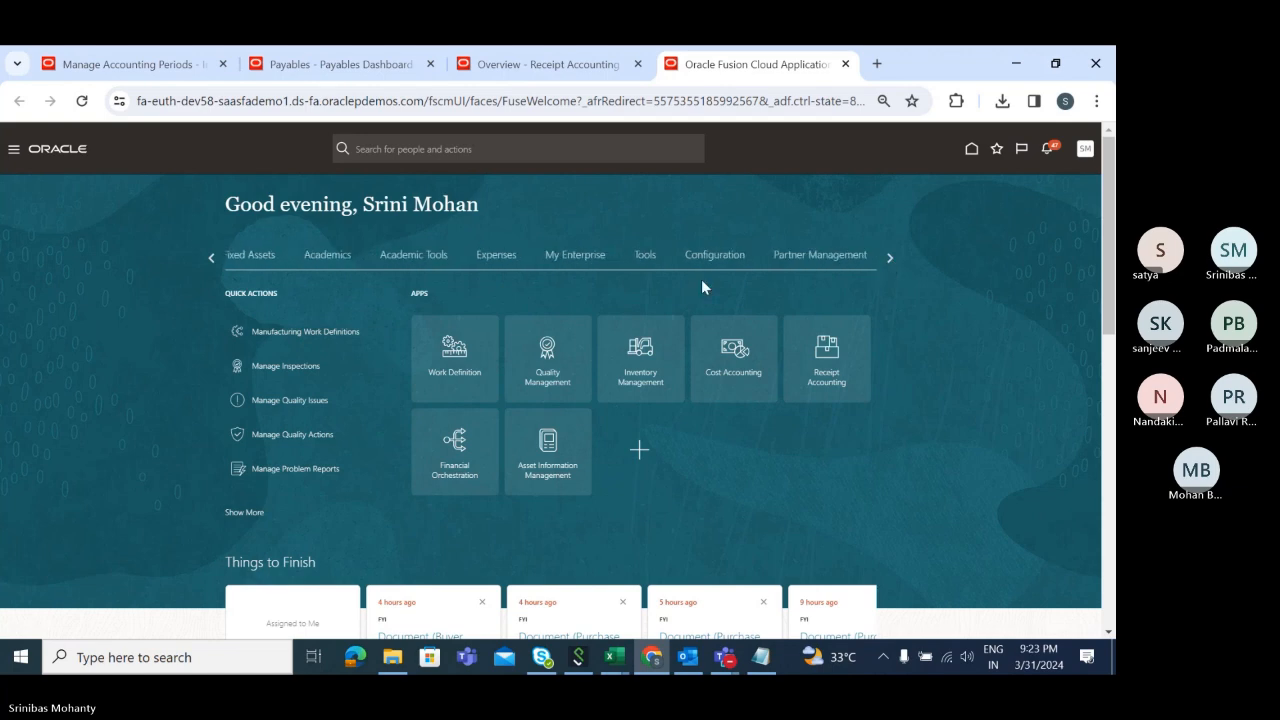
left_click(648, 257)
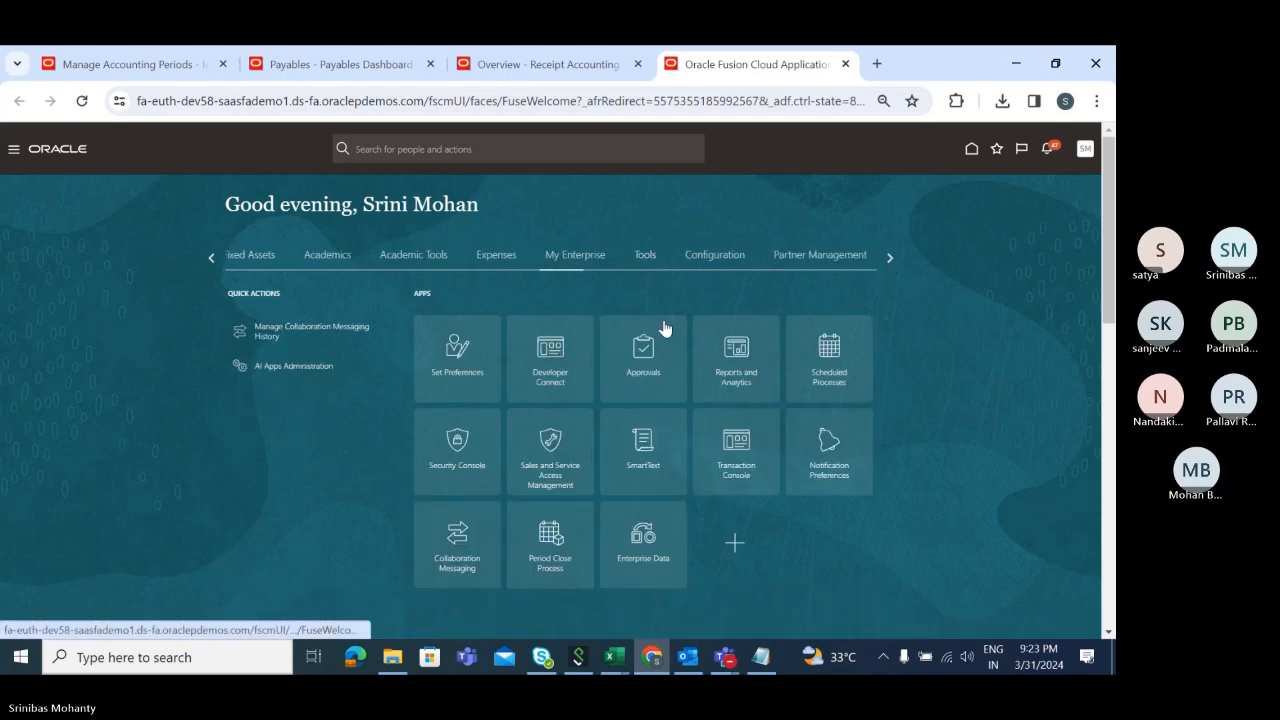
left_click(830, 360)
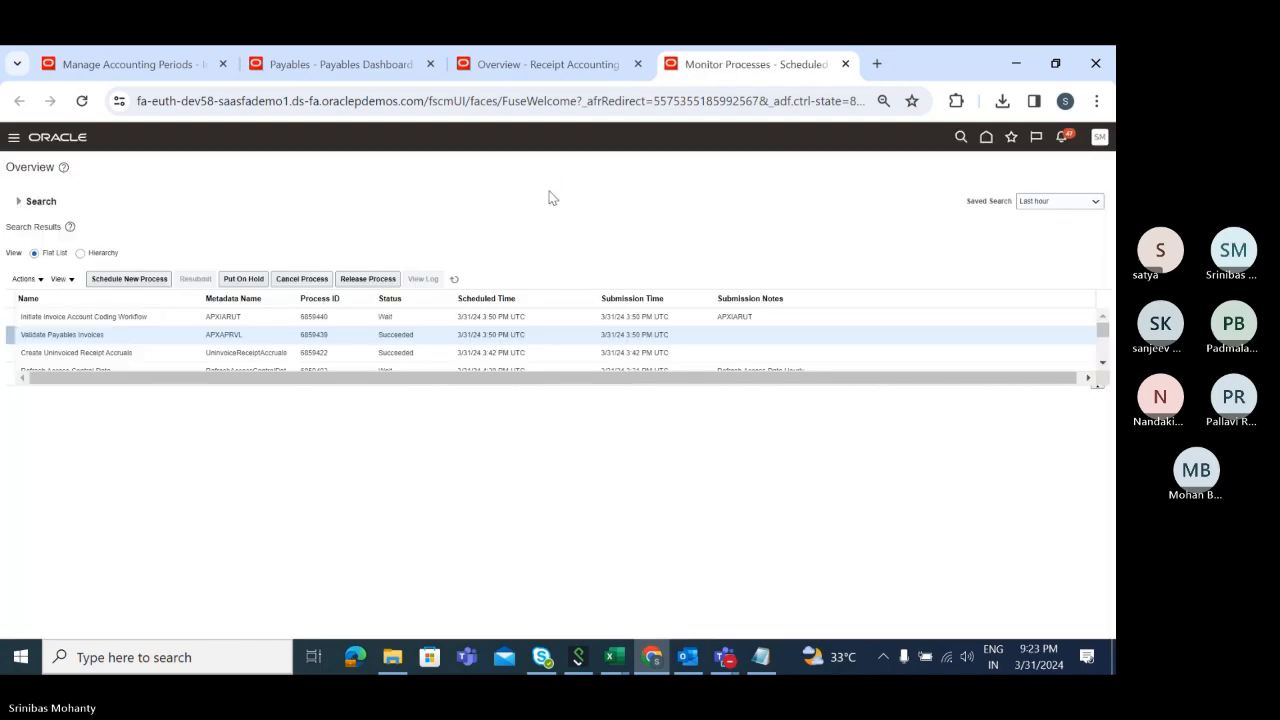
left_click(454, 279)
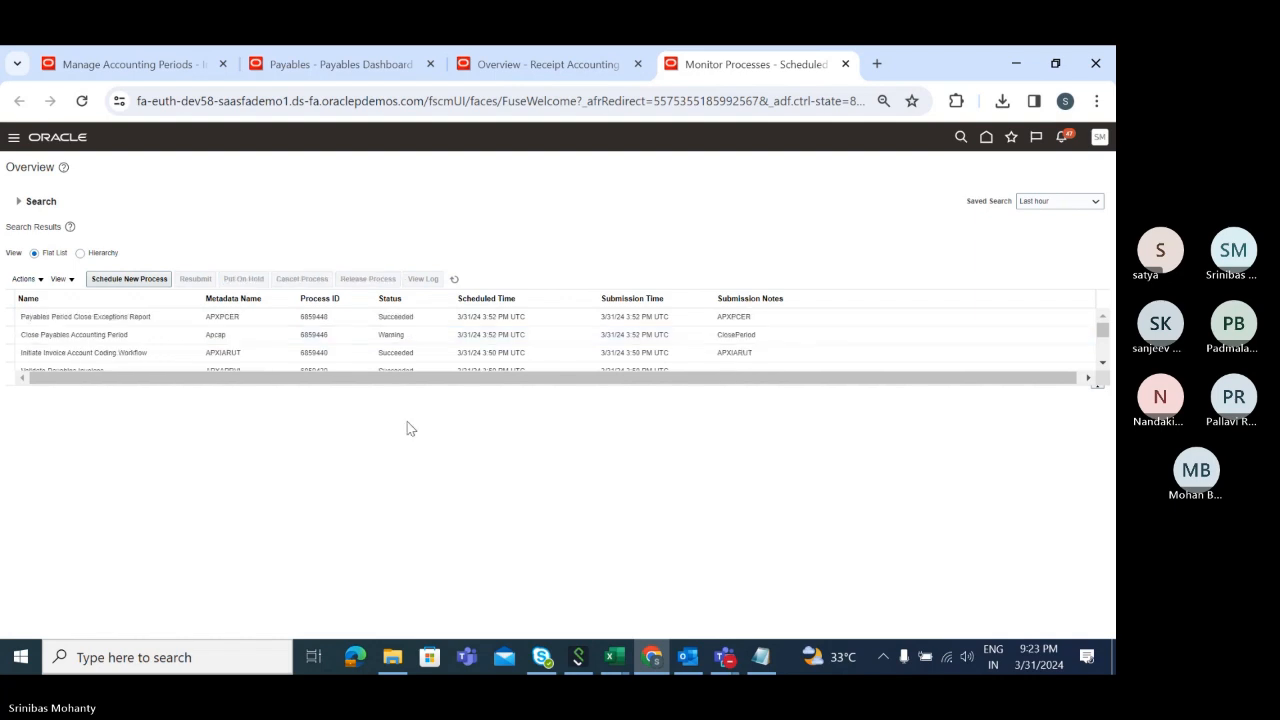
left_click(454, 279)
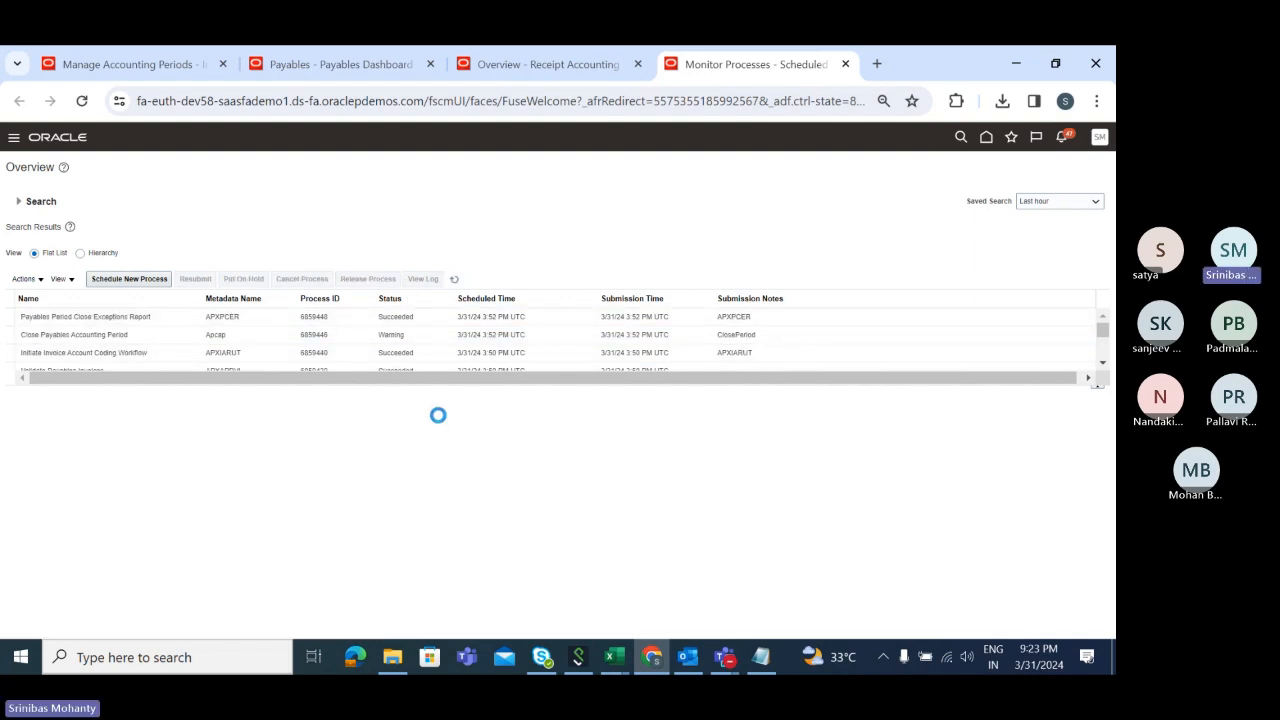
Refresh the scheduled process list and check the details of the Close Payables Accounting Period process
left_click(404, 334)
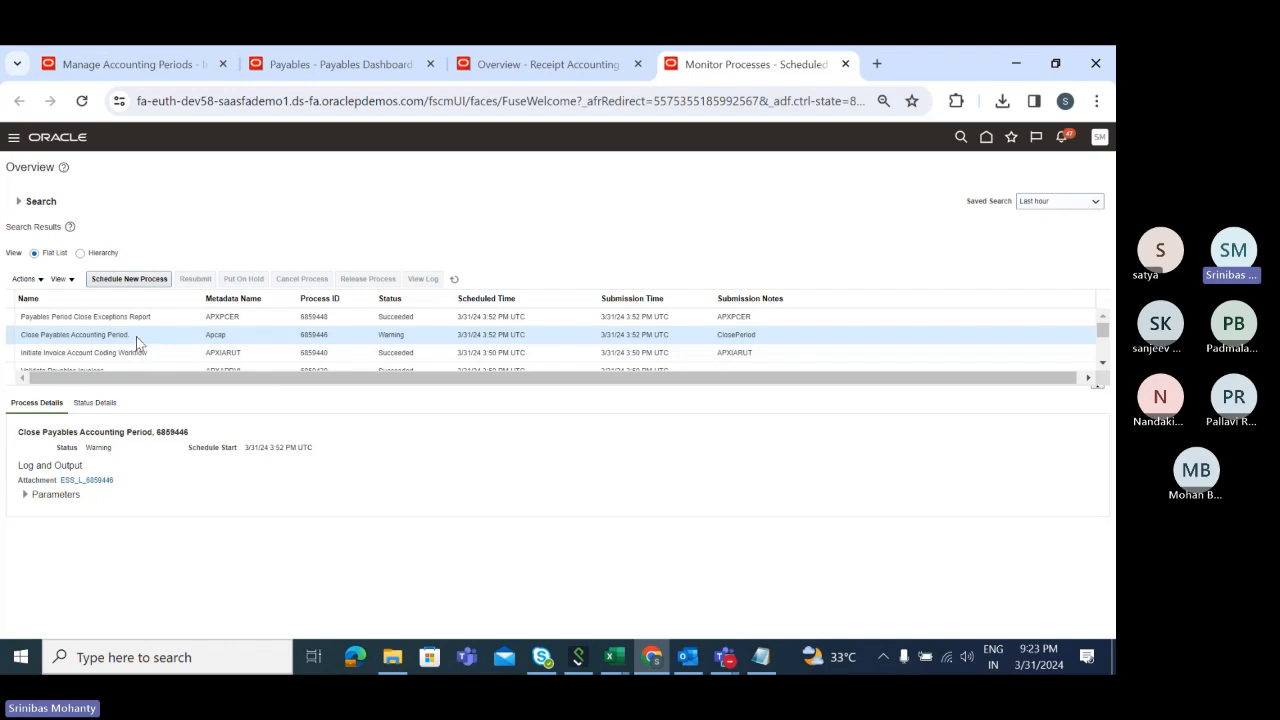
left_click(454, 279)
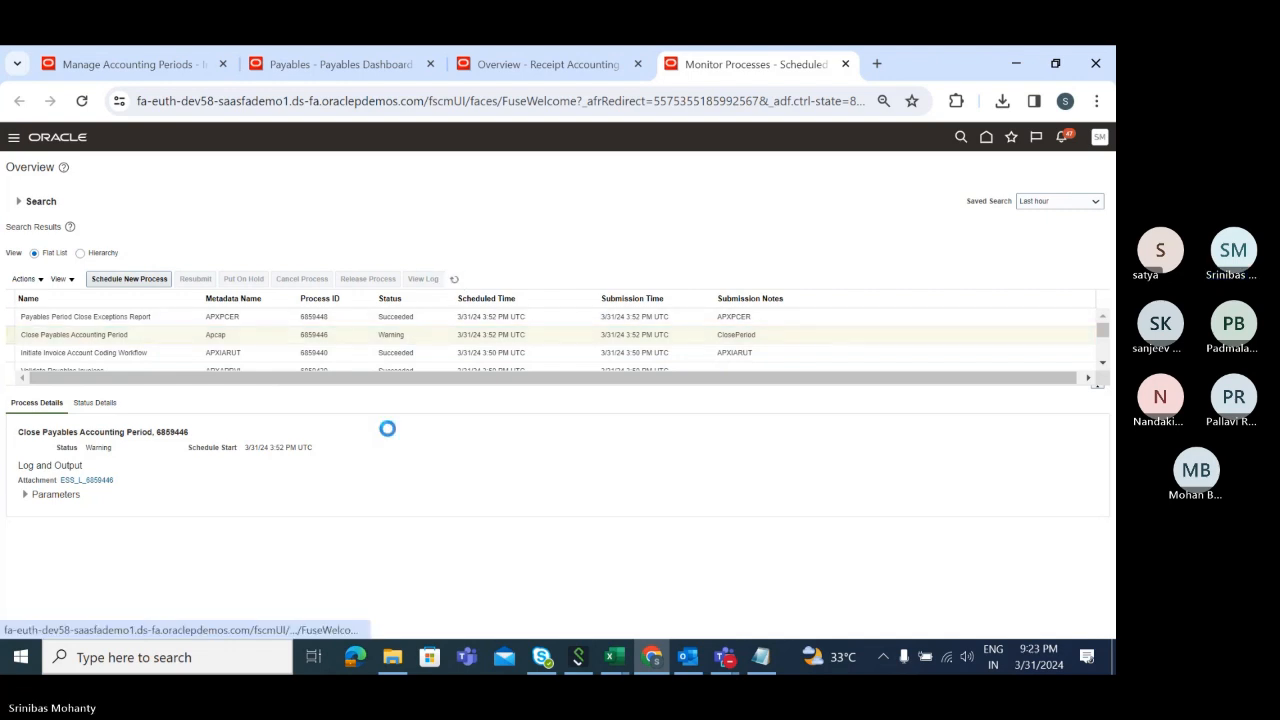
left_click(141, 334)
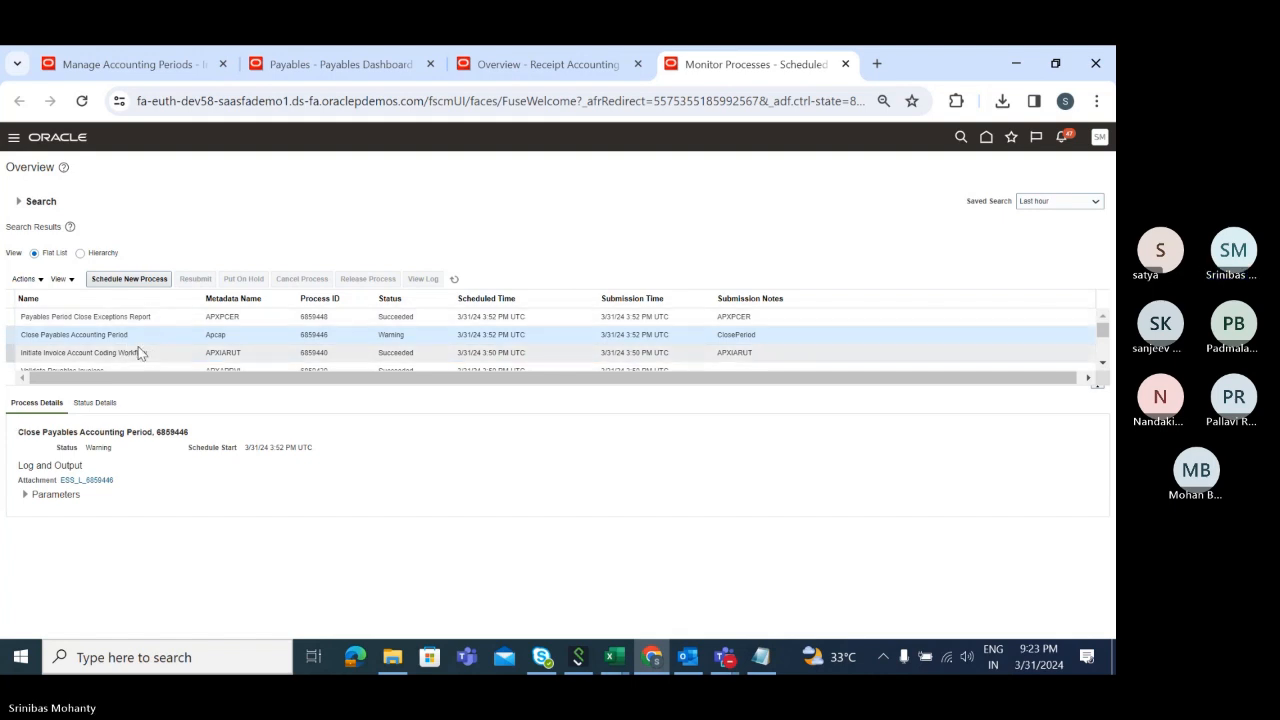
Select the Payables Period Close Exceptions Report process and open its APXPCER PDF output
left_click(29, 317)
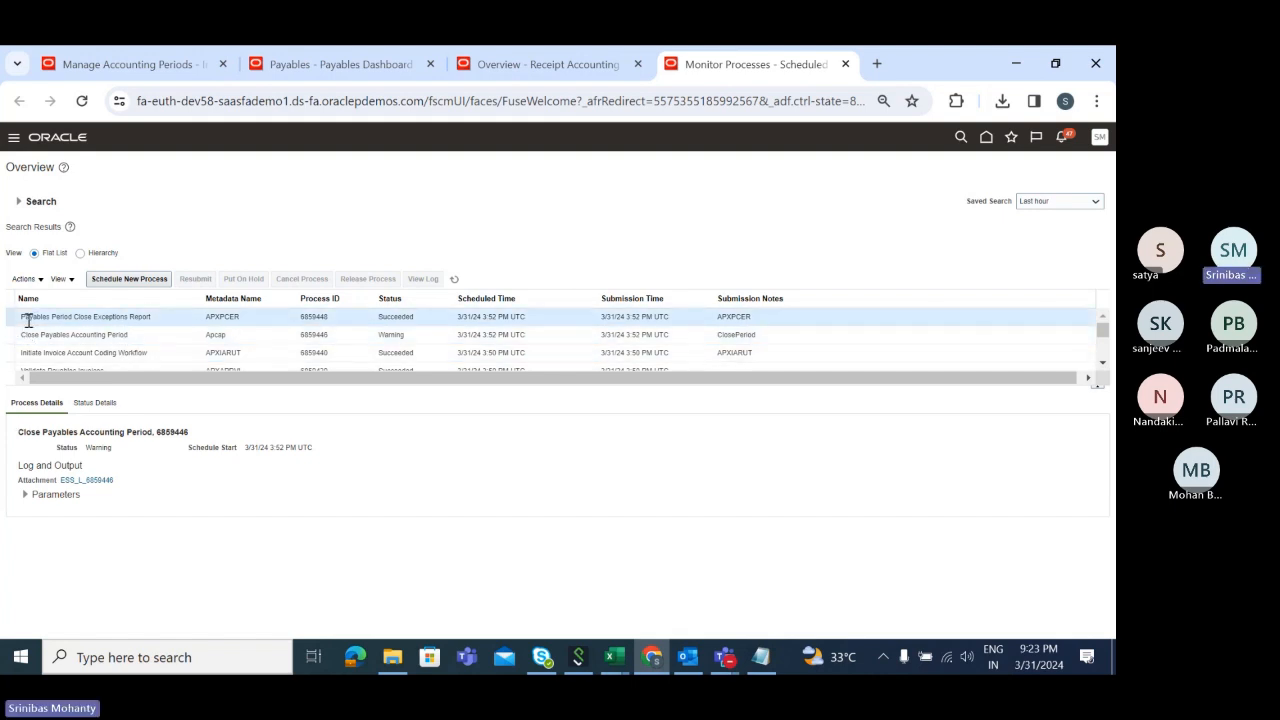
left_click_drag(20, 316, 154, 326)
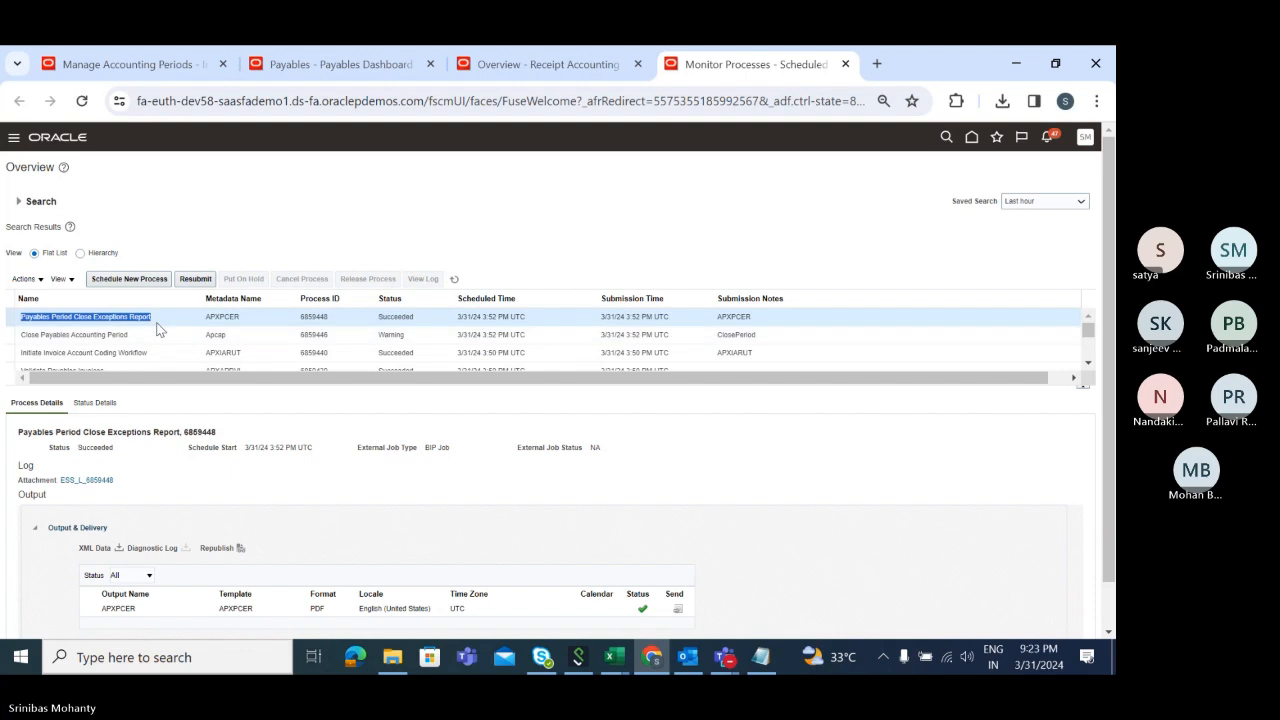
left_click(164, 319)
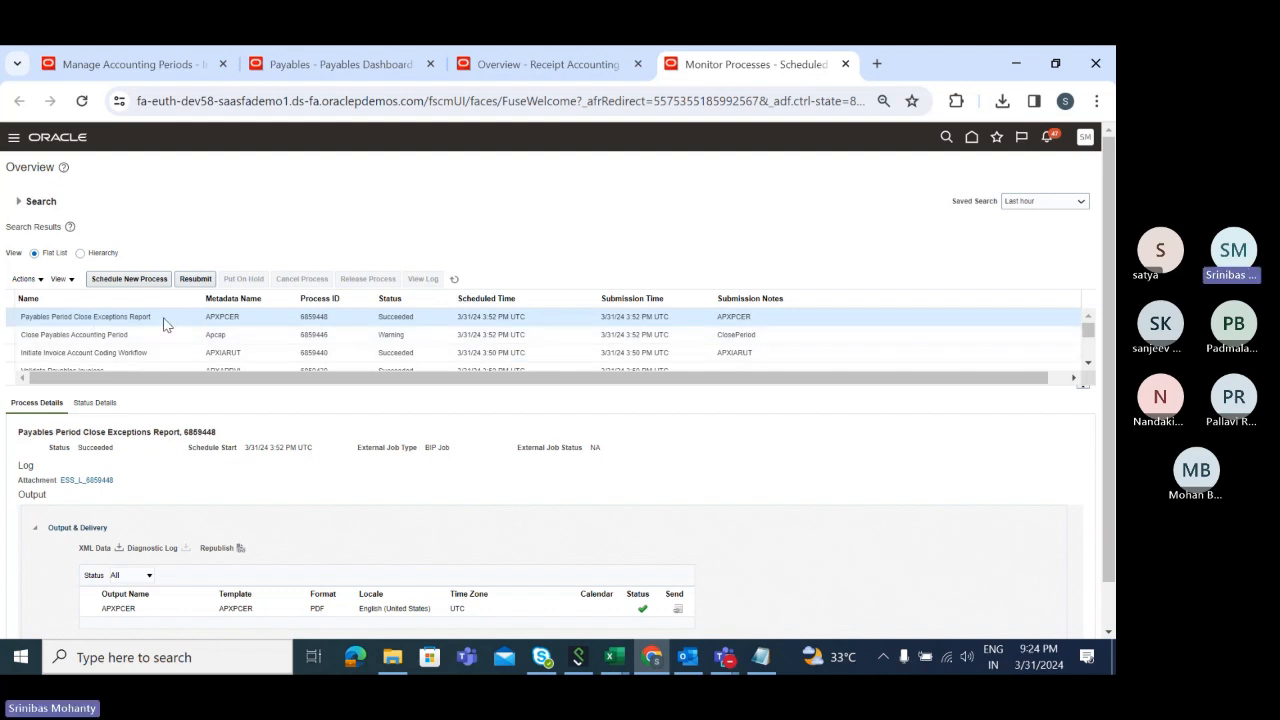
scroll(163, 320, "down", 1)
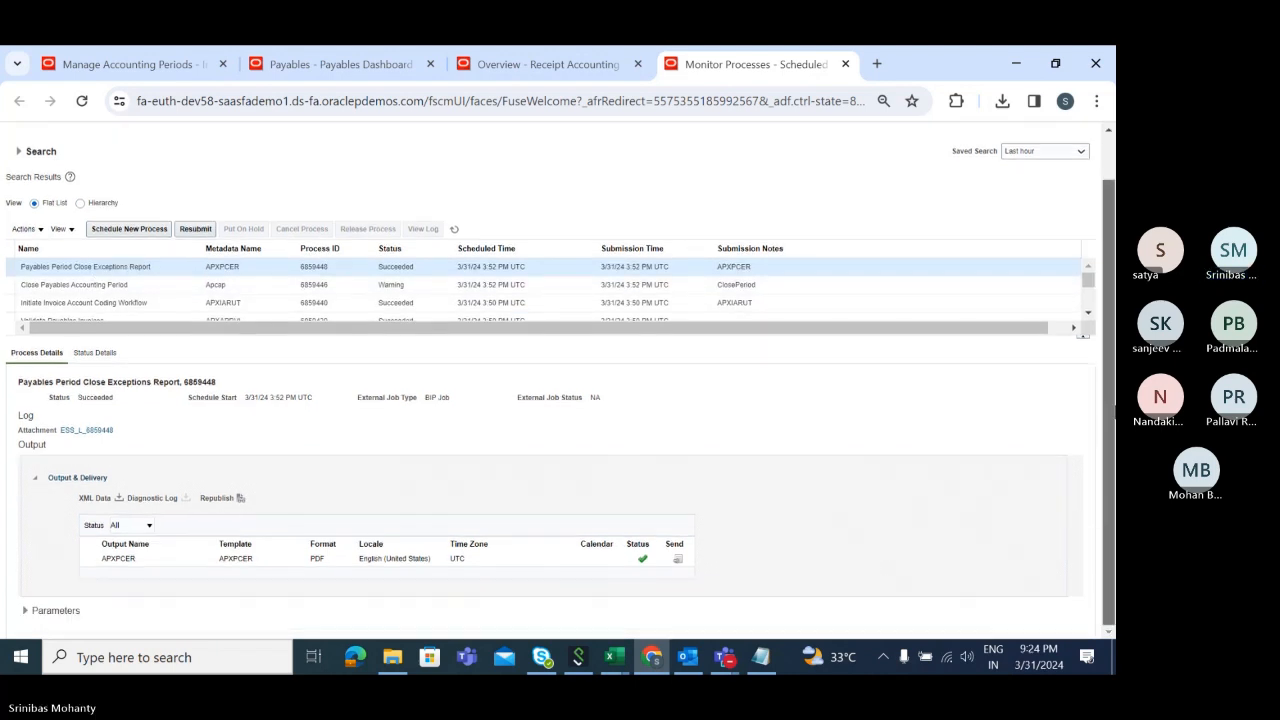
left_click(118, 558)
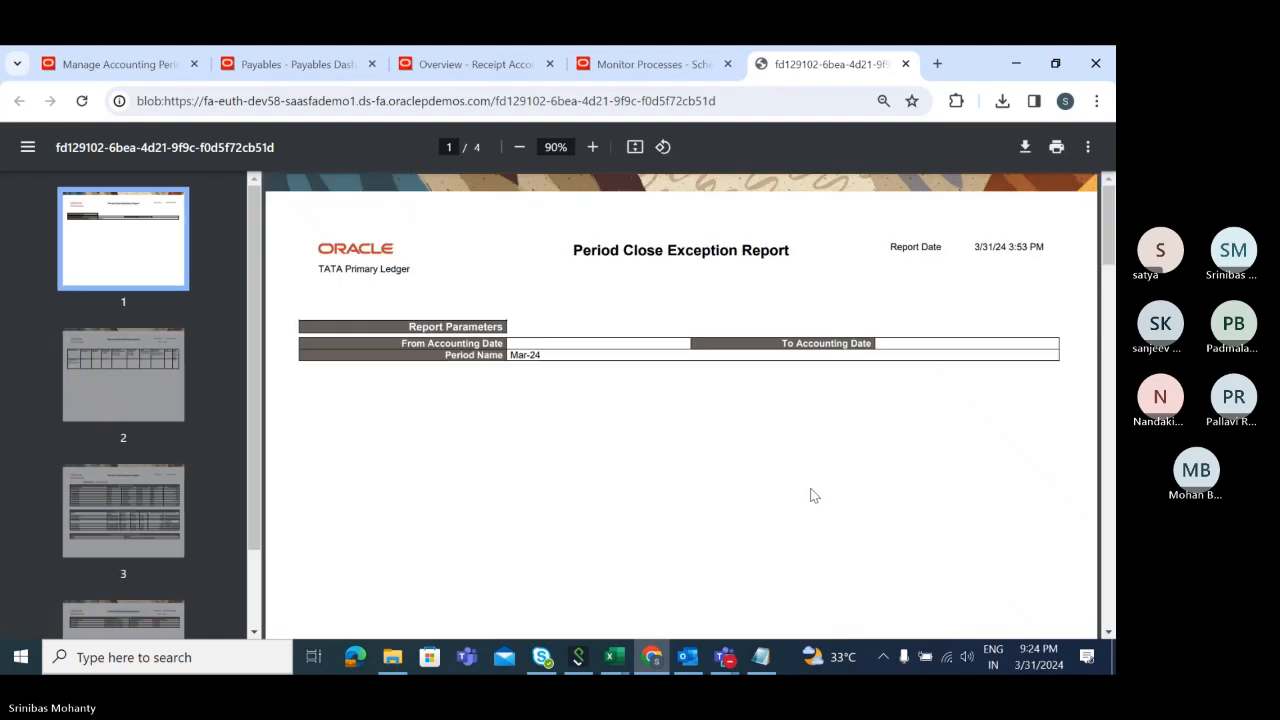
Examine the unaccounted and incomplete invoice counts for Tata Business Unit in the Period Close Exception Report summary
scroll(810, 488, "down", 5)
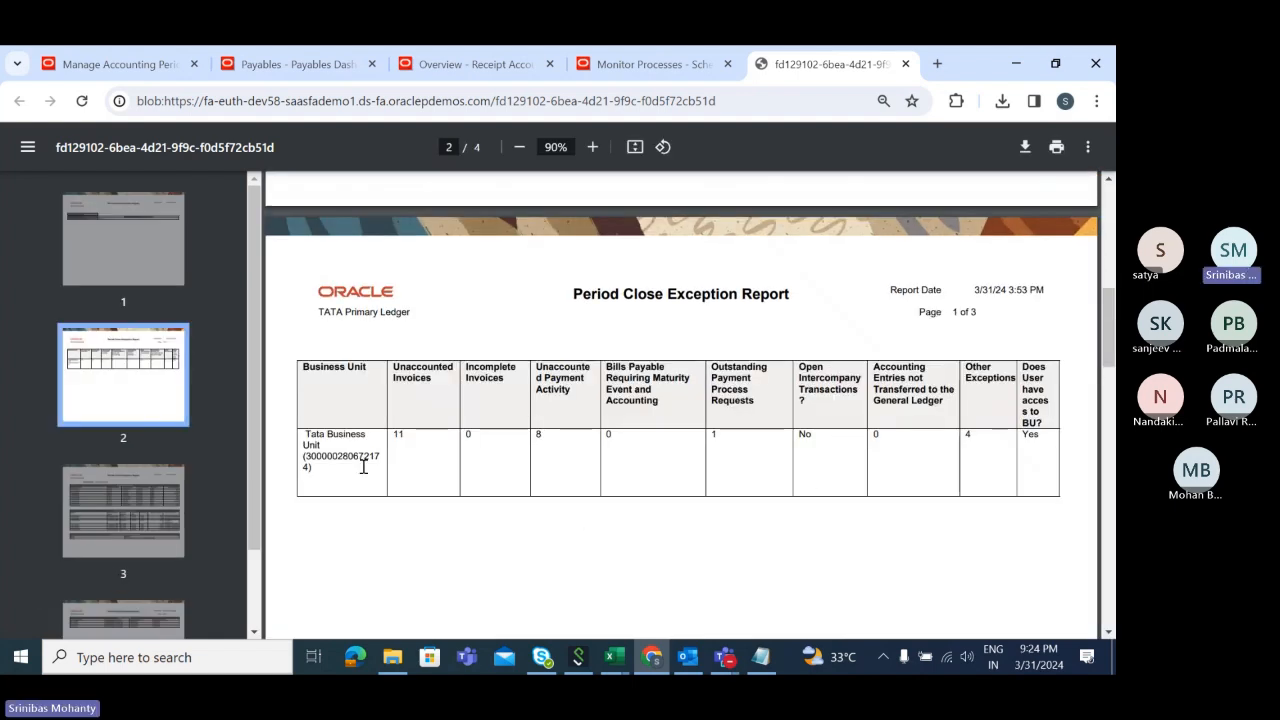
double_click(398, 436)
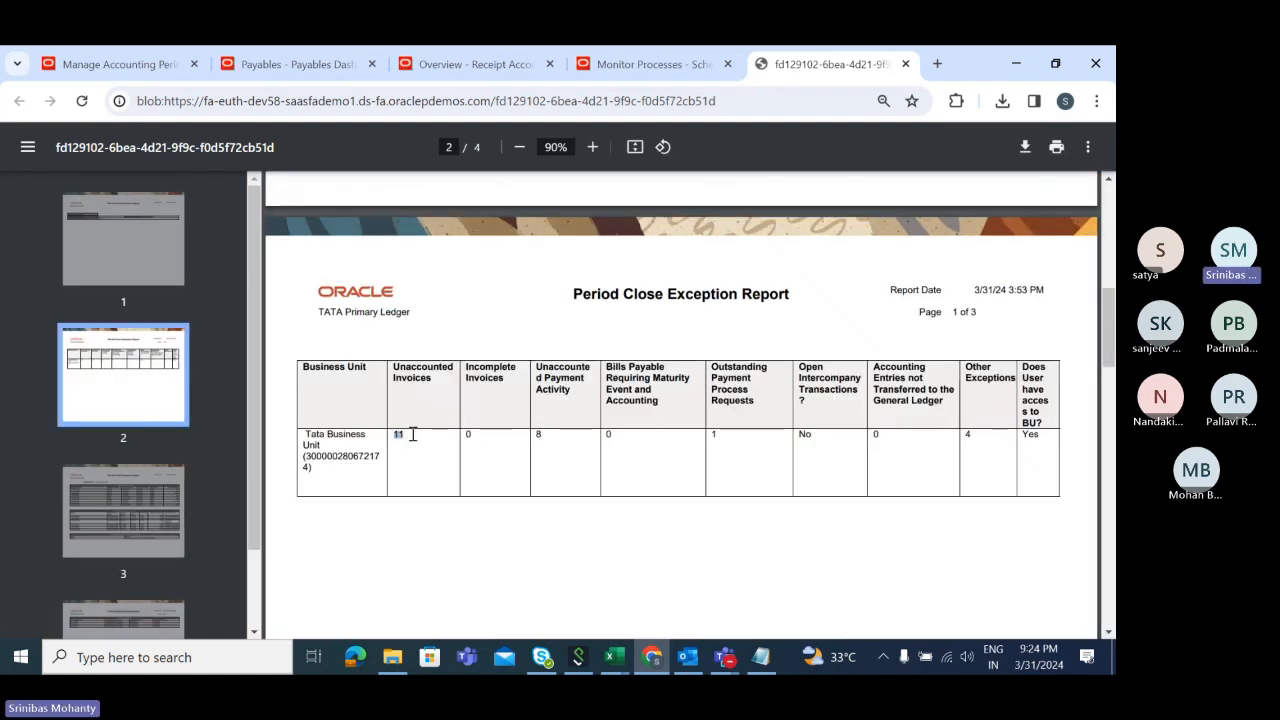
left_click(420, 415)
left_click_drag(395, 370, 447, 373)
left_click(431, 459)
double_click(396, 435)
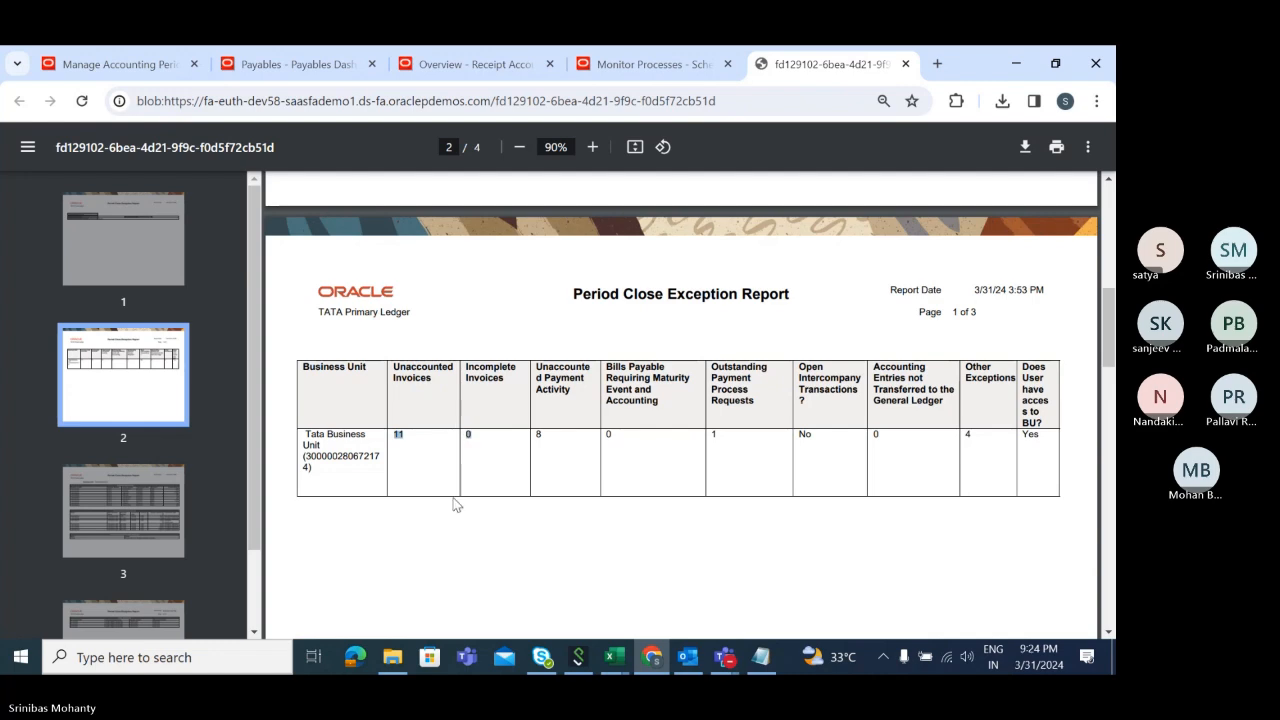
scroll(537, 454, "up", 3)
scroll(537, 454, "down", 10)
scroll(538, 455, "up", 9)
scroll(530, 494, "down", 1)
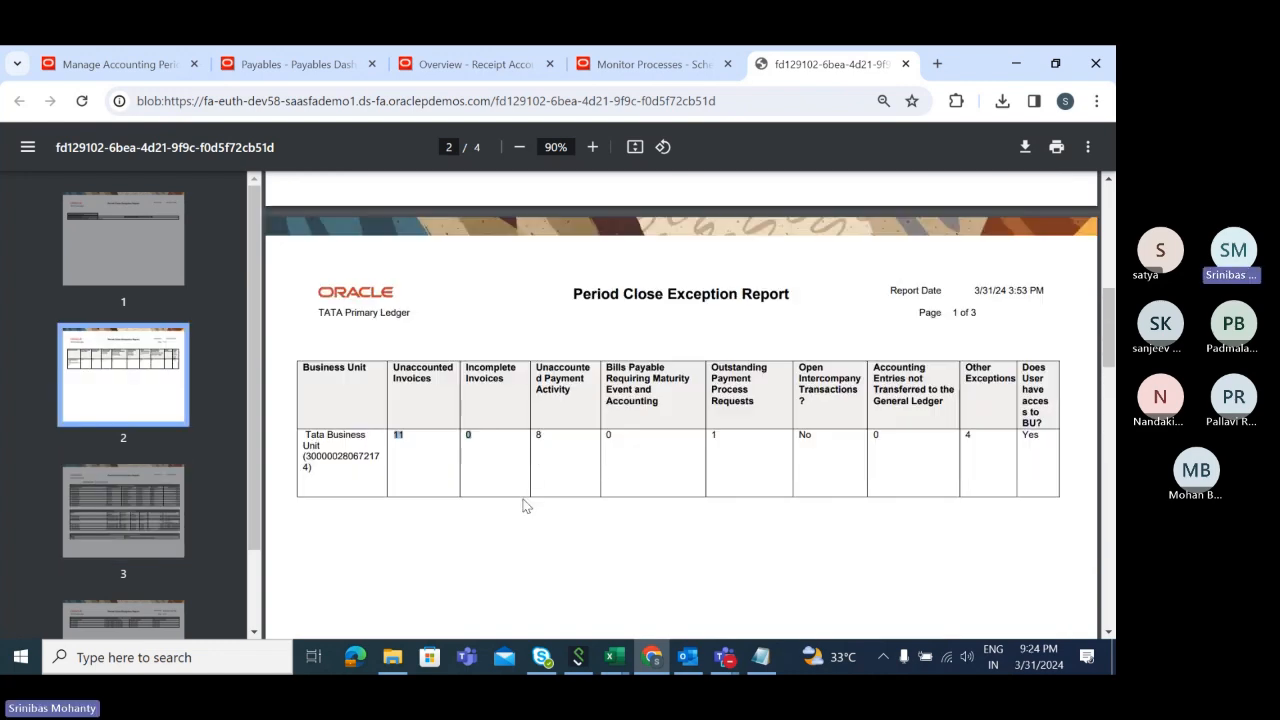
Review the summary's unaccounted payment activity, outstanding payment process requests, open intercompany transactions and entries not transferred to the General Ledger
left_click(511, 522)
left_click_drag(538, 371, 594, 374)
left_click_drag(535, 436, 559, 436)
left_click_drag(710, 368, 773, 380)
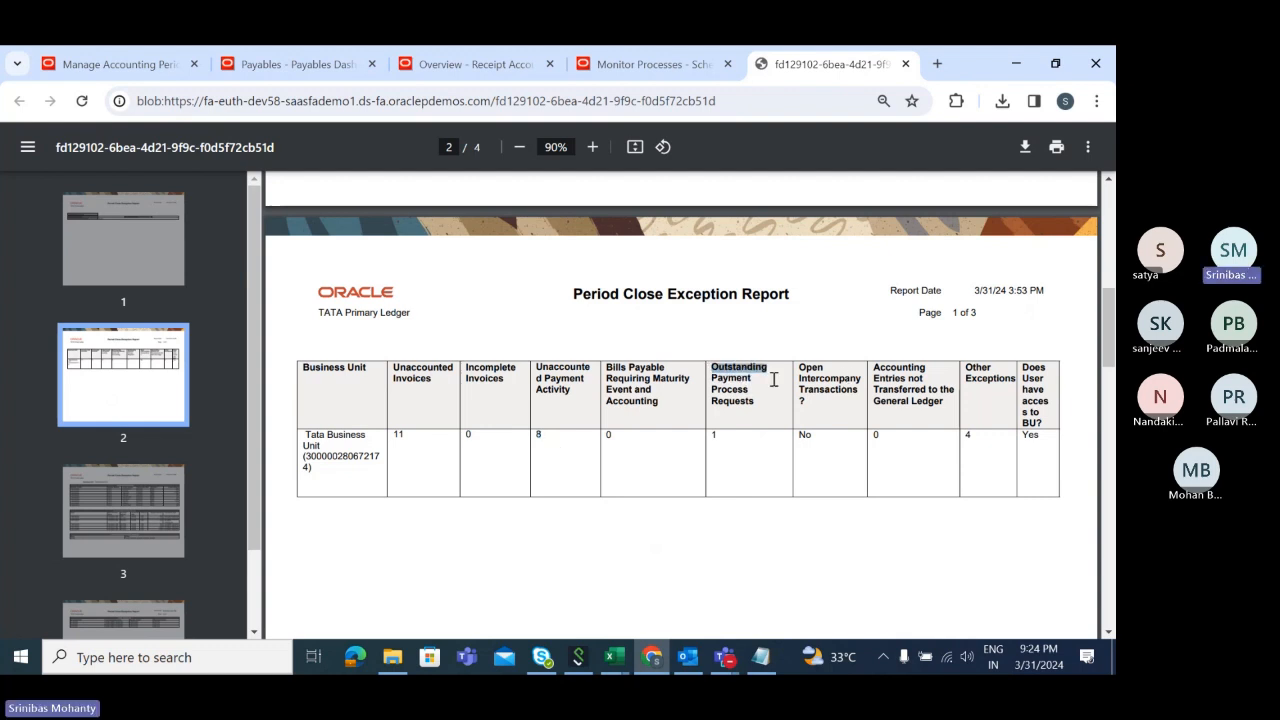
left_click(711, 440)
left_click_drag(800, 436, 828, 443)
left_click(836, 458)
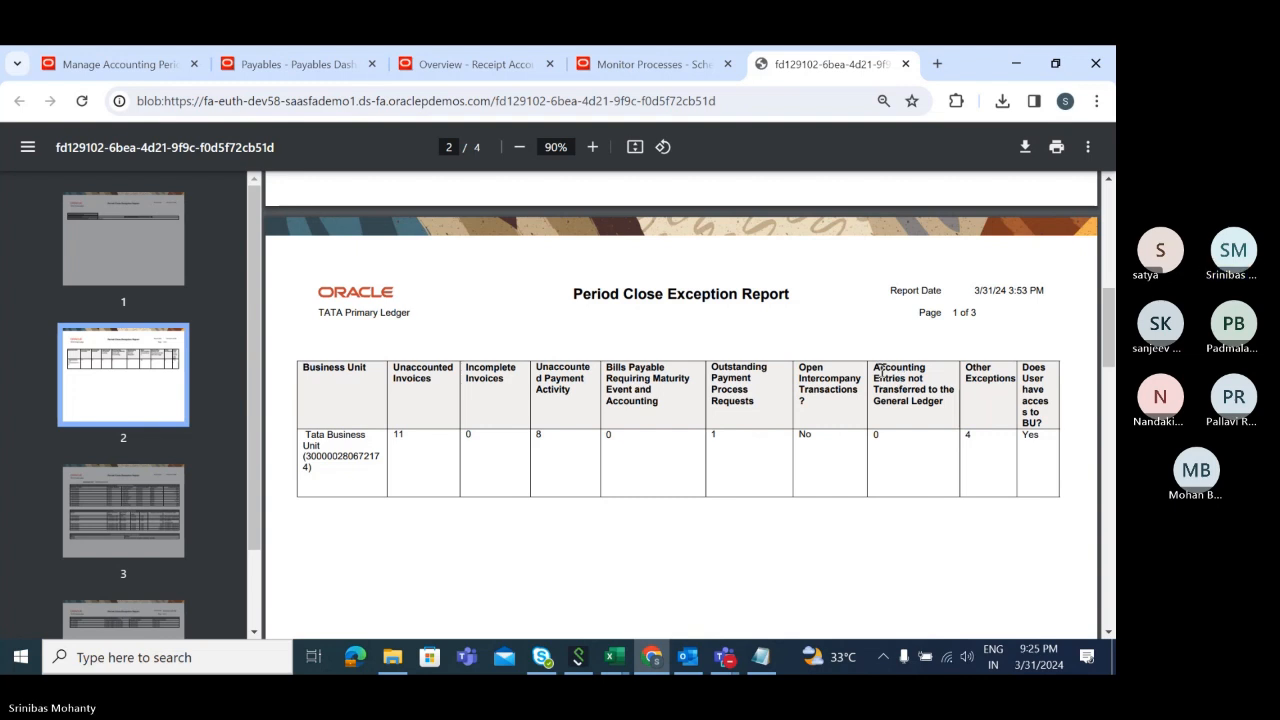
left_click_drag(873, 368, 949, 405)
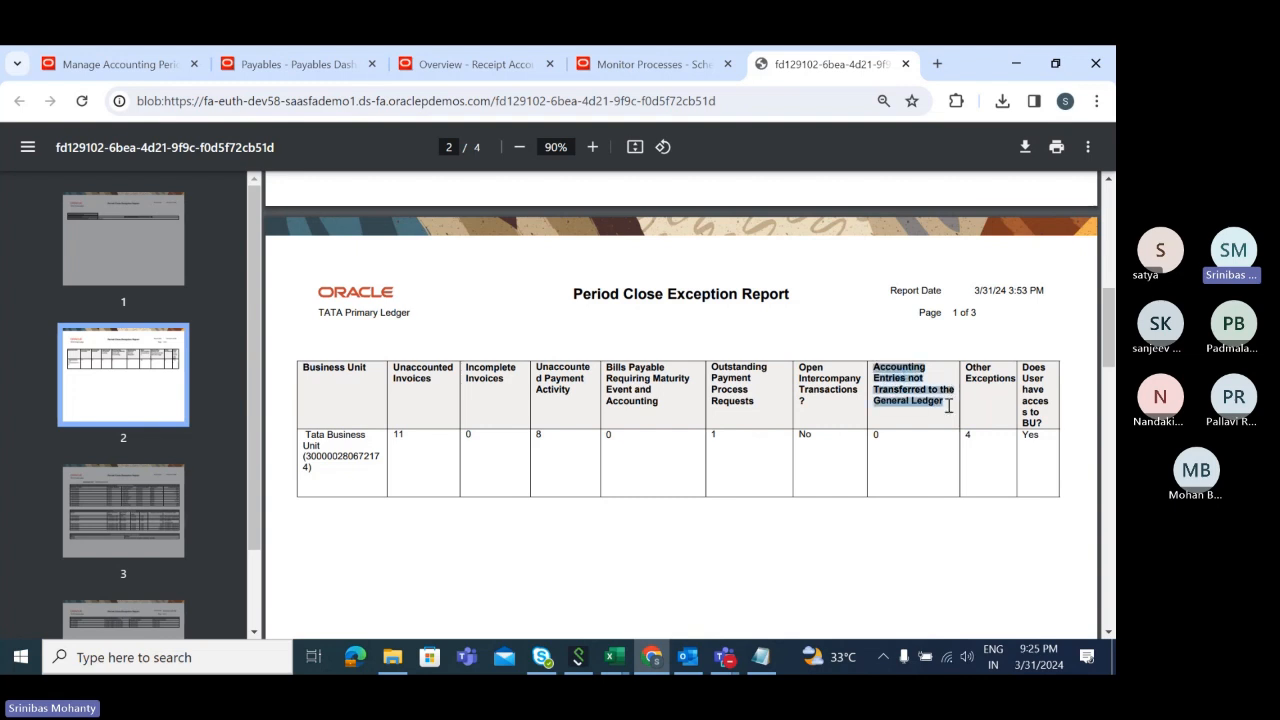
left_click(873, 440)
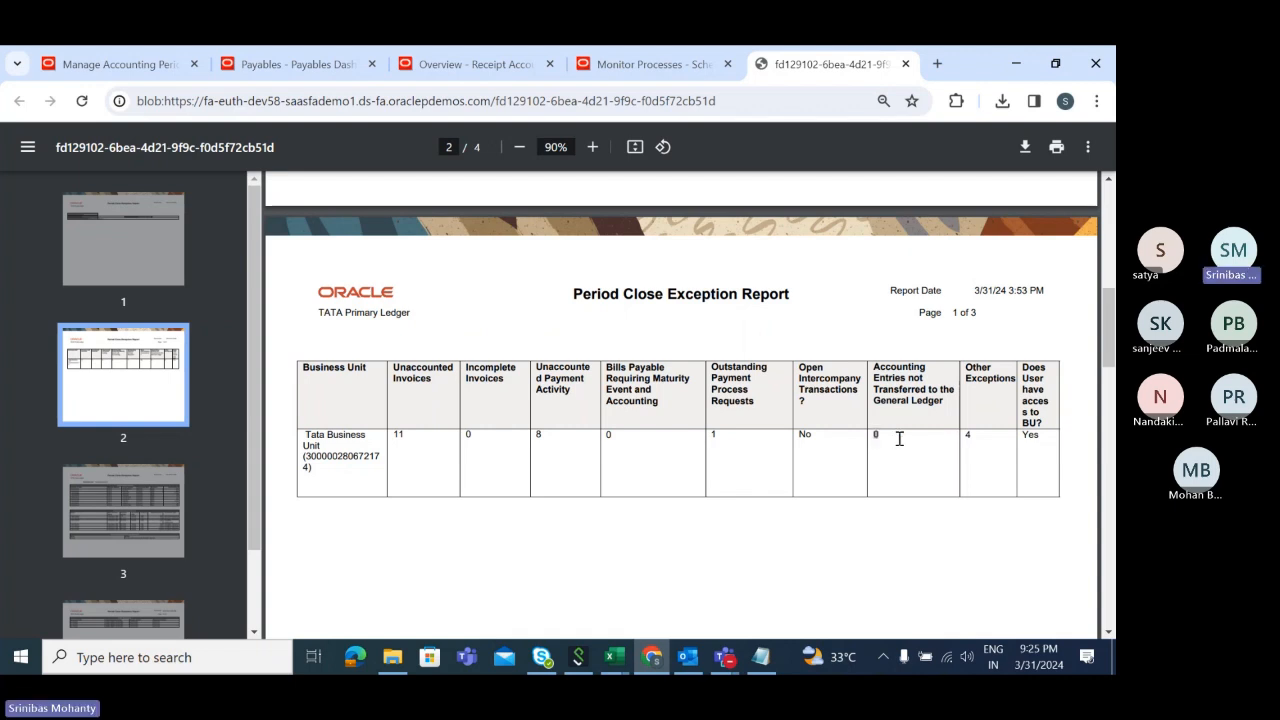
left_click(917, 451)
left_click_drag(413, 439, 382, 436)
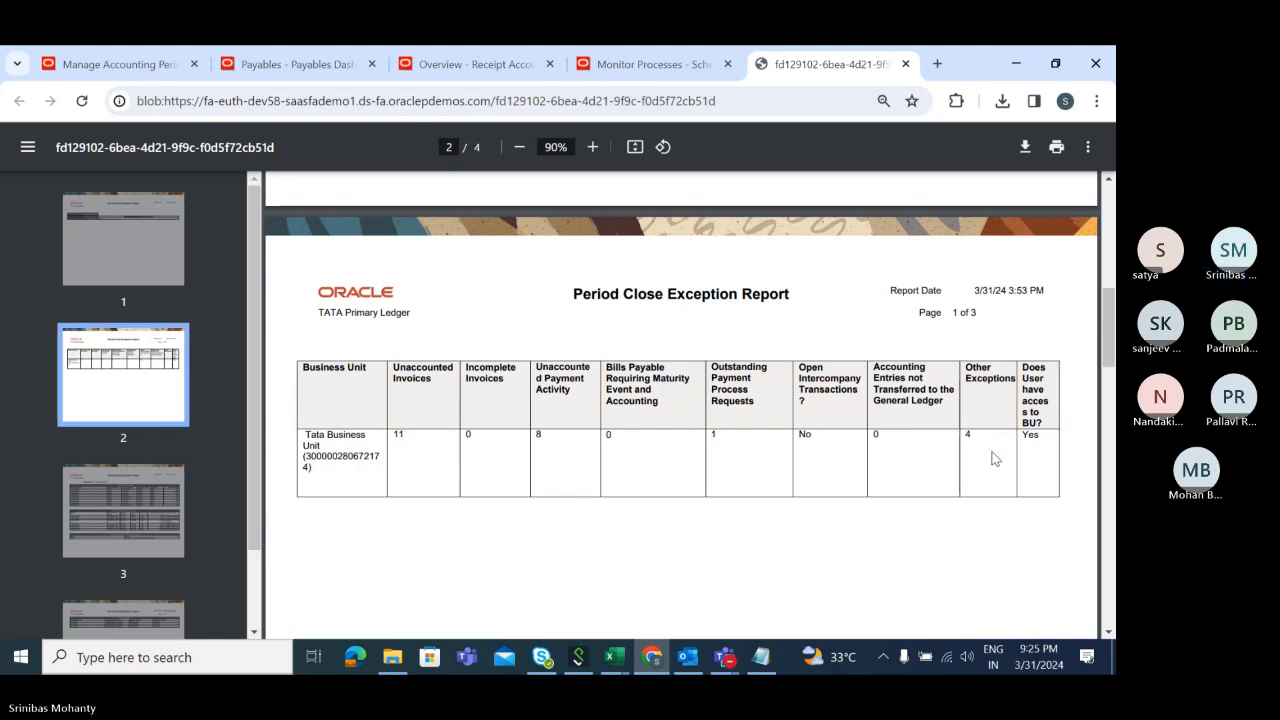
Review the report's detail sections for unaccounted invoices, unaccounted payments, incomplete payment requests and other exceptions, plus the suggested corrective actions
left_click_drag(1106, 316, 1112, 440)
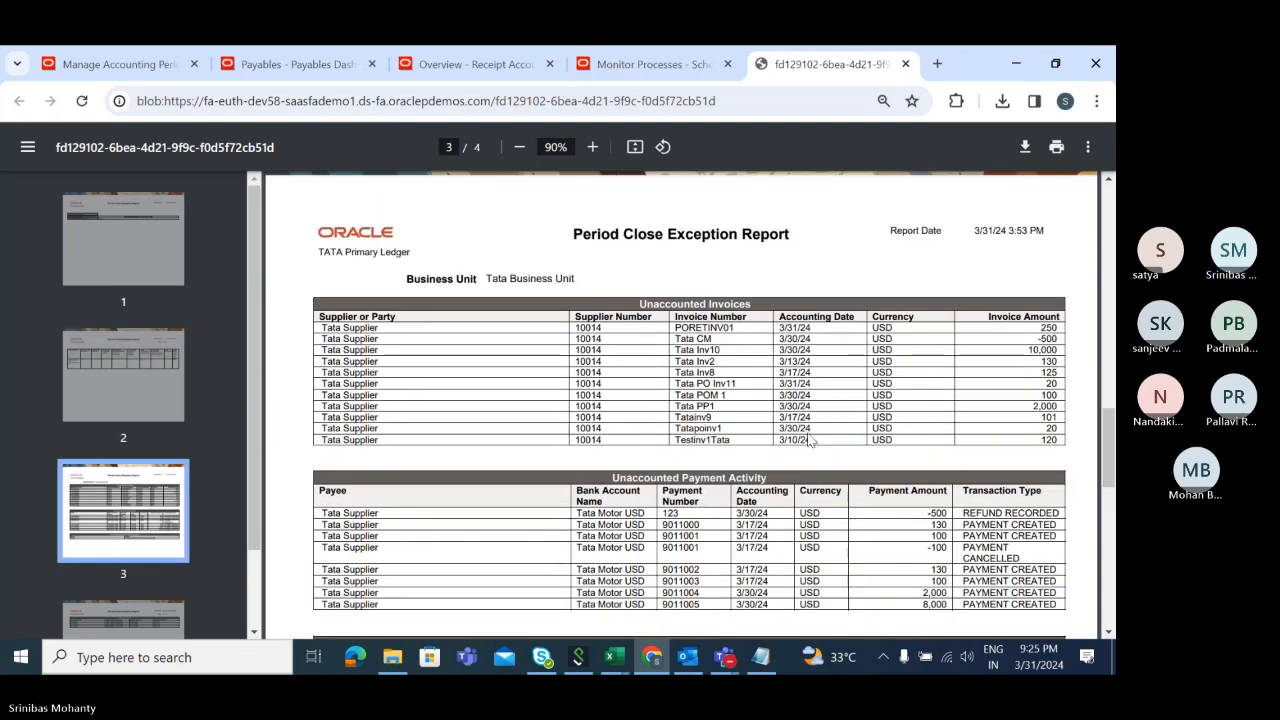
left_click_drag(688, 338, 749, 333)
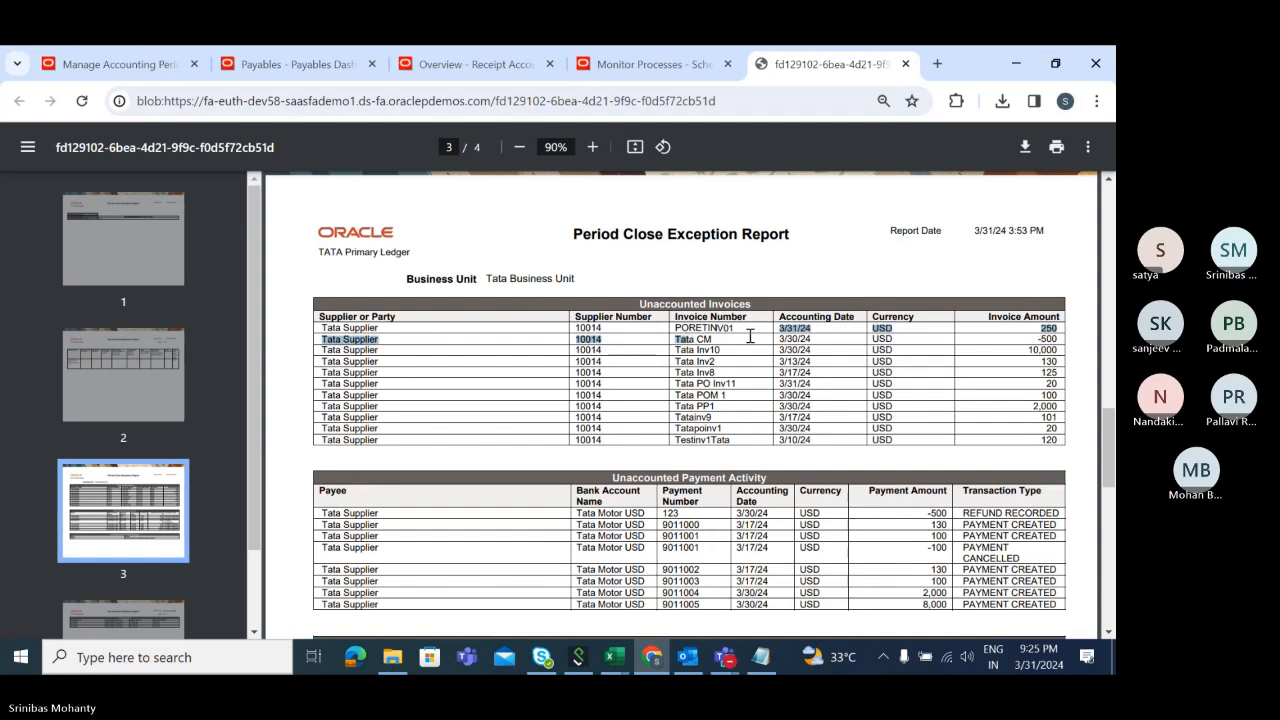
left_click(722, 344)
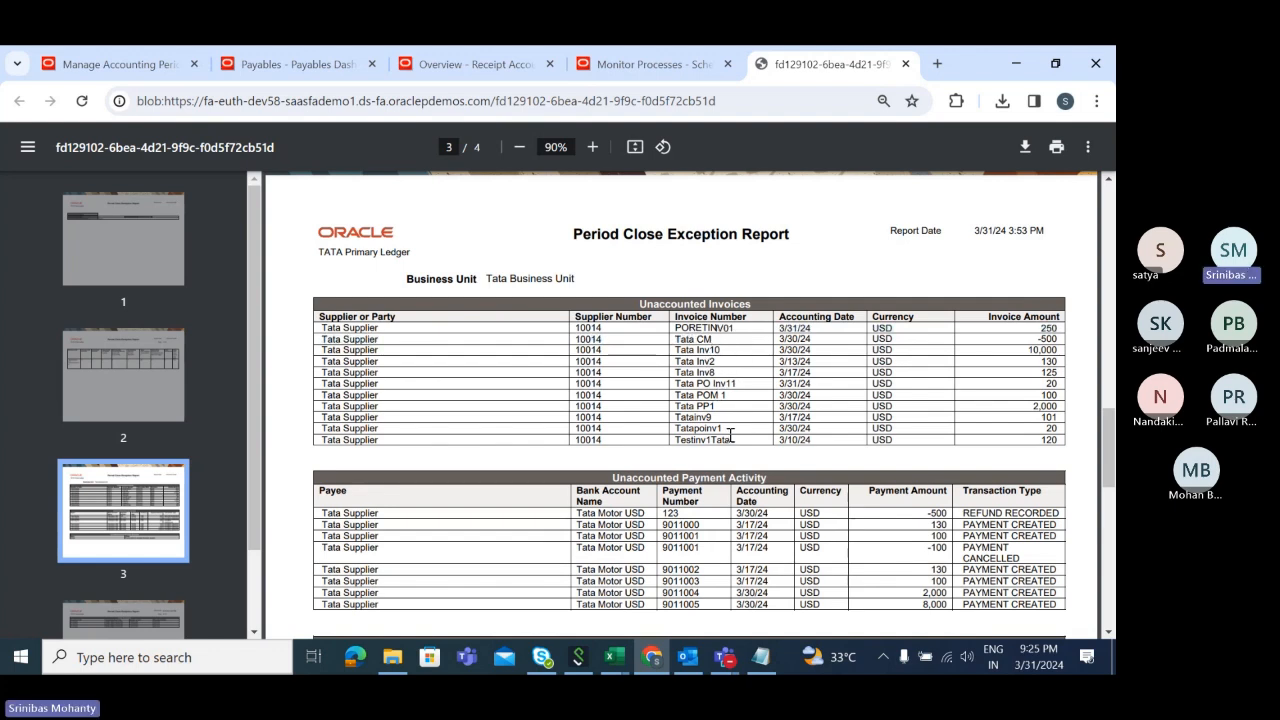
scroll(730, 435, "down", 3)
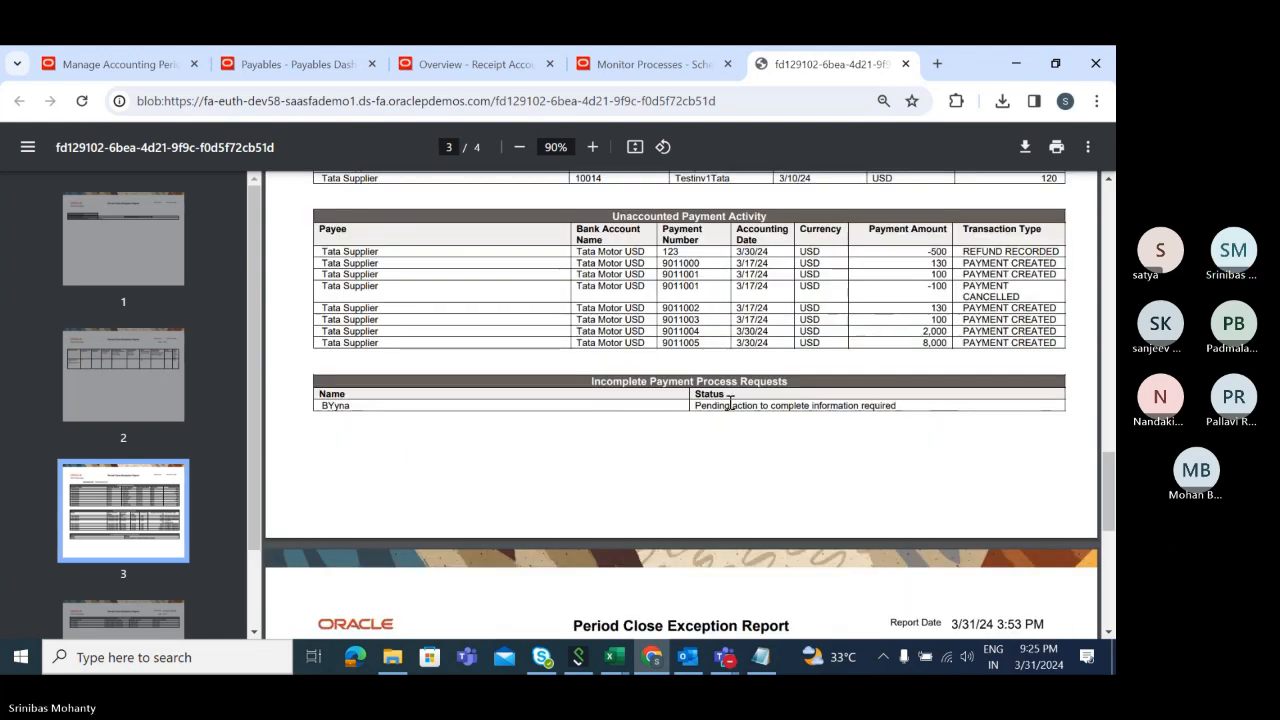
scroll(730, 403, "down", 4)
scroll(730, 400, "down", 3)
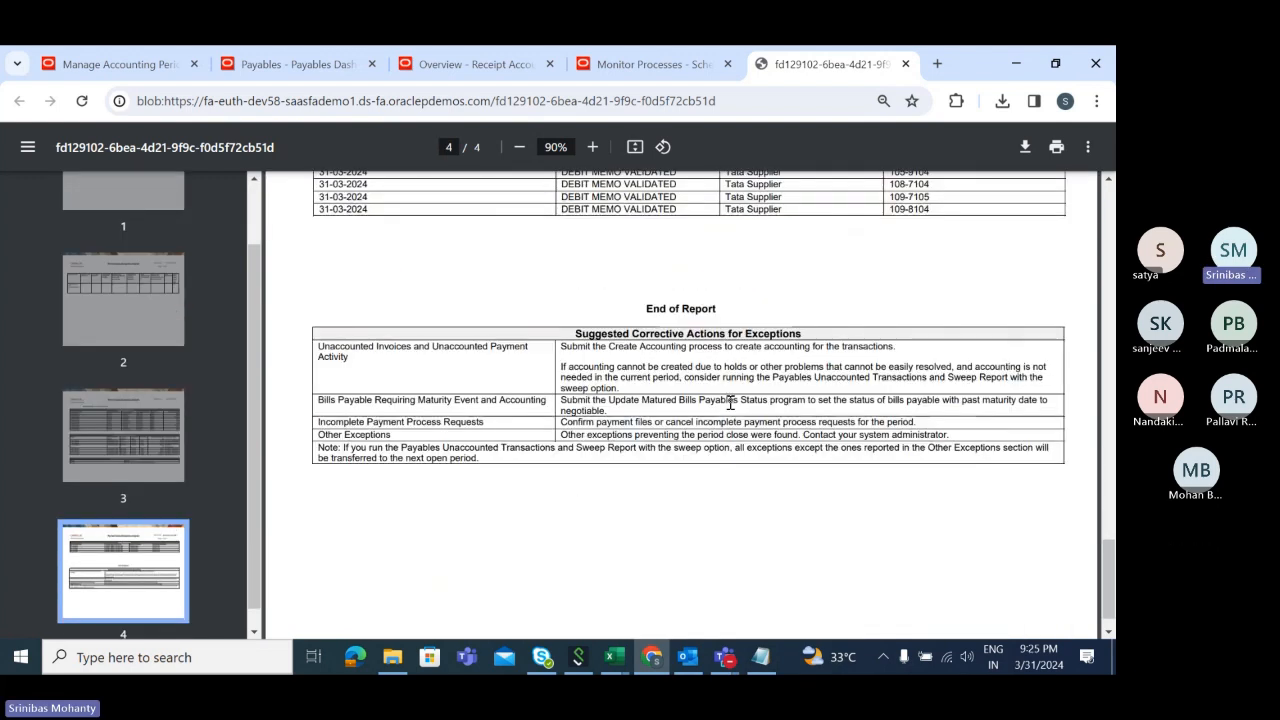
scroll(730, 400, "up", 4)
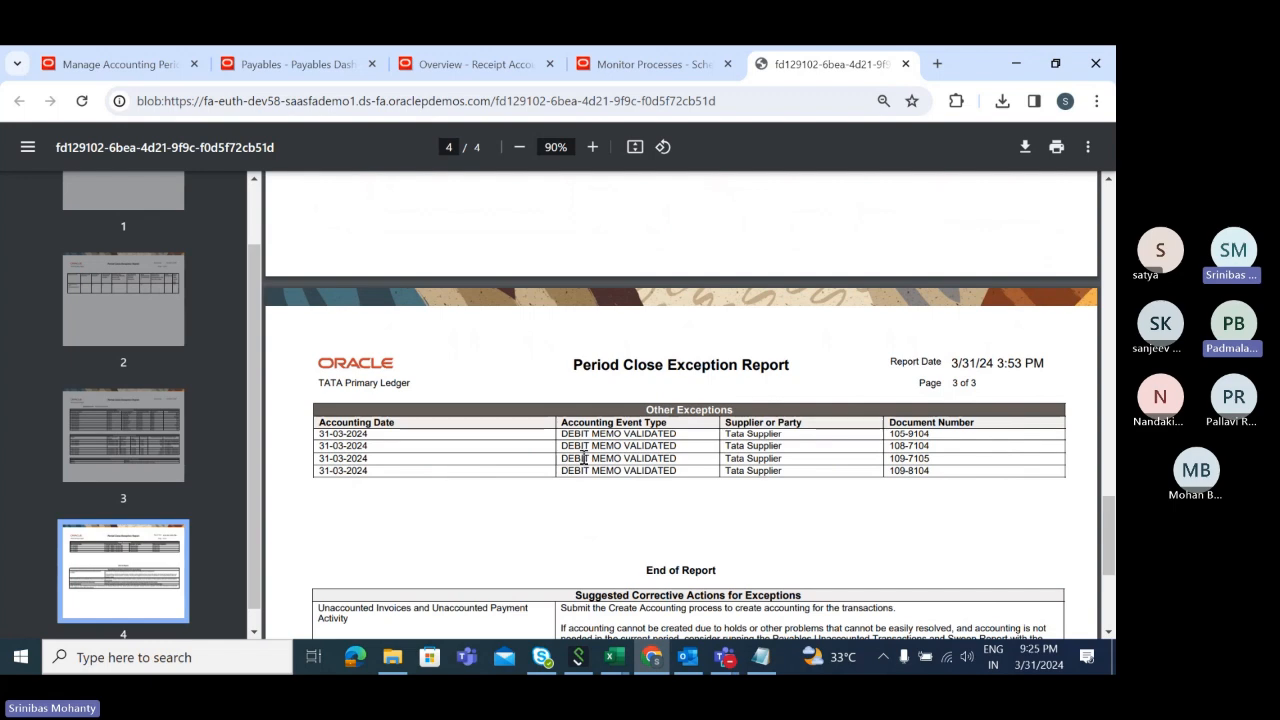
scroll(812, 497, "up", 10)
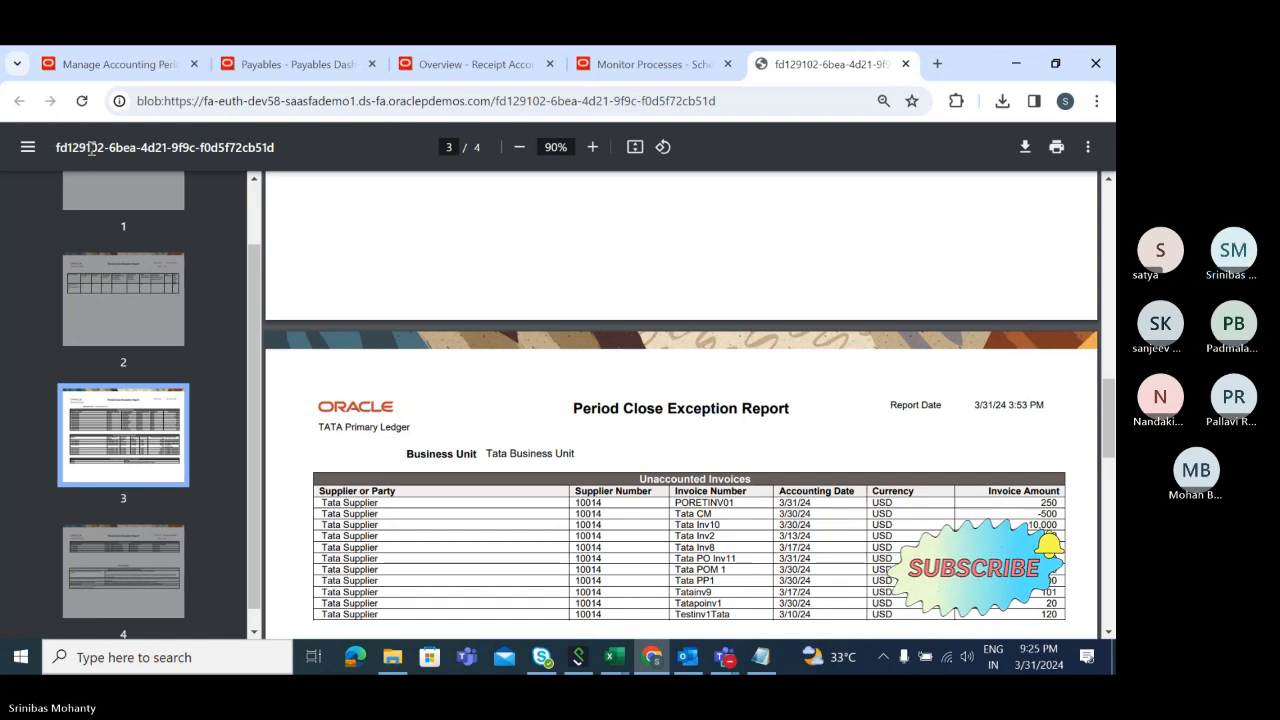
Return to the Manage Accounting Periods browser tab, finish with that page and open the Create Accounting request from the invoice tasks
left_click(114, 67)
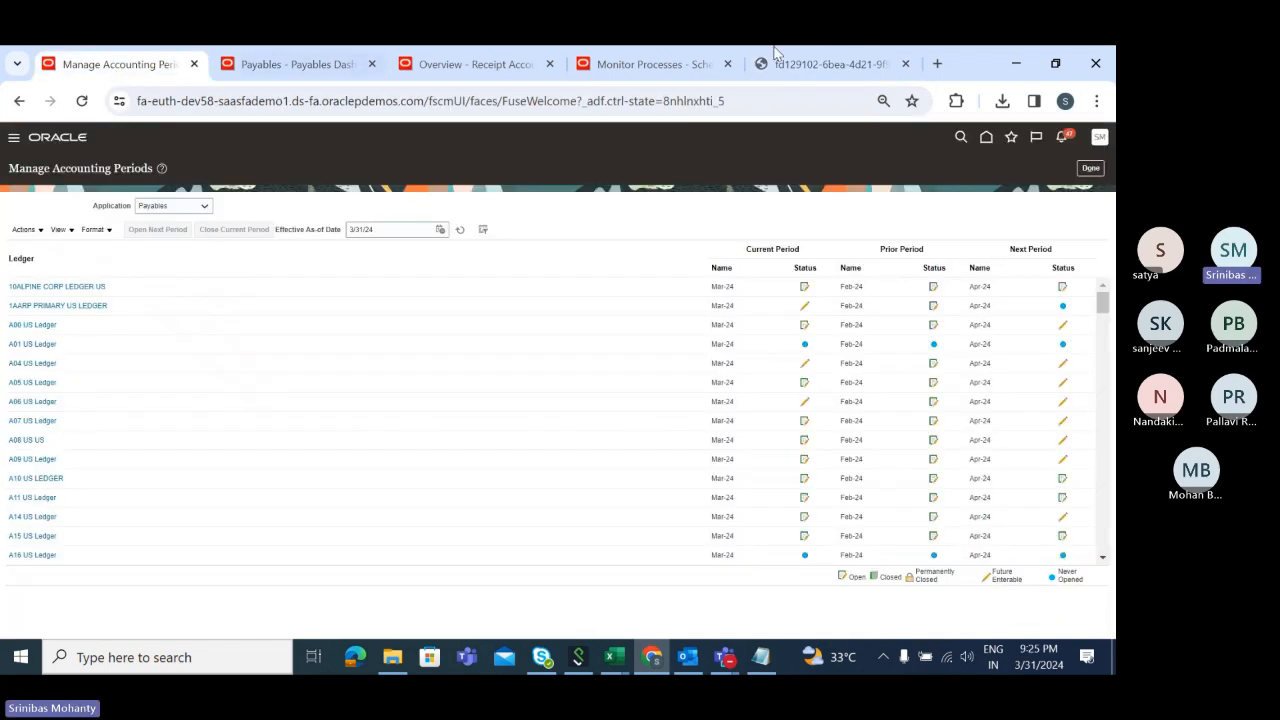
left_click(1090, 168)
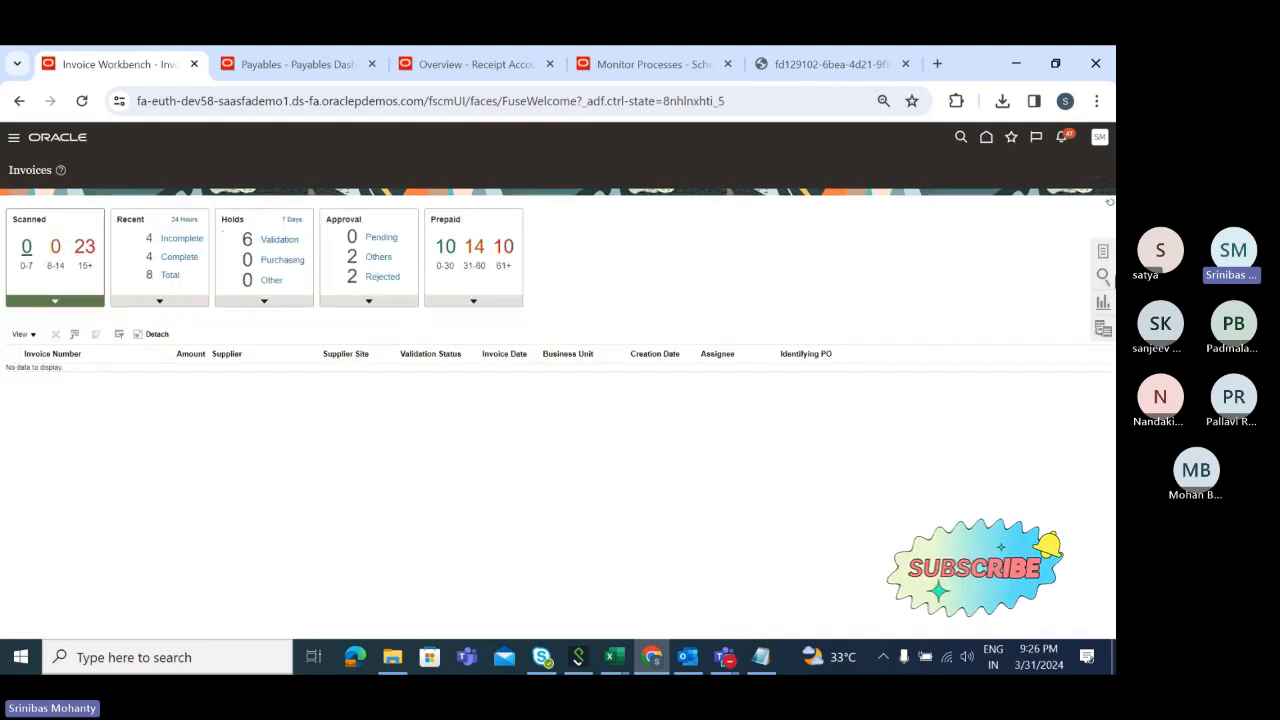
left_click(1103, 252)
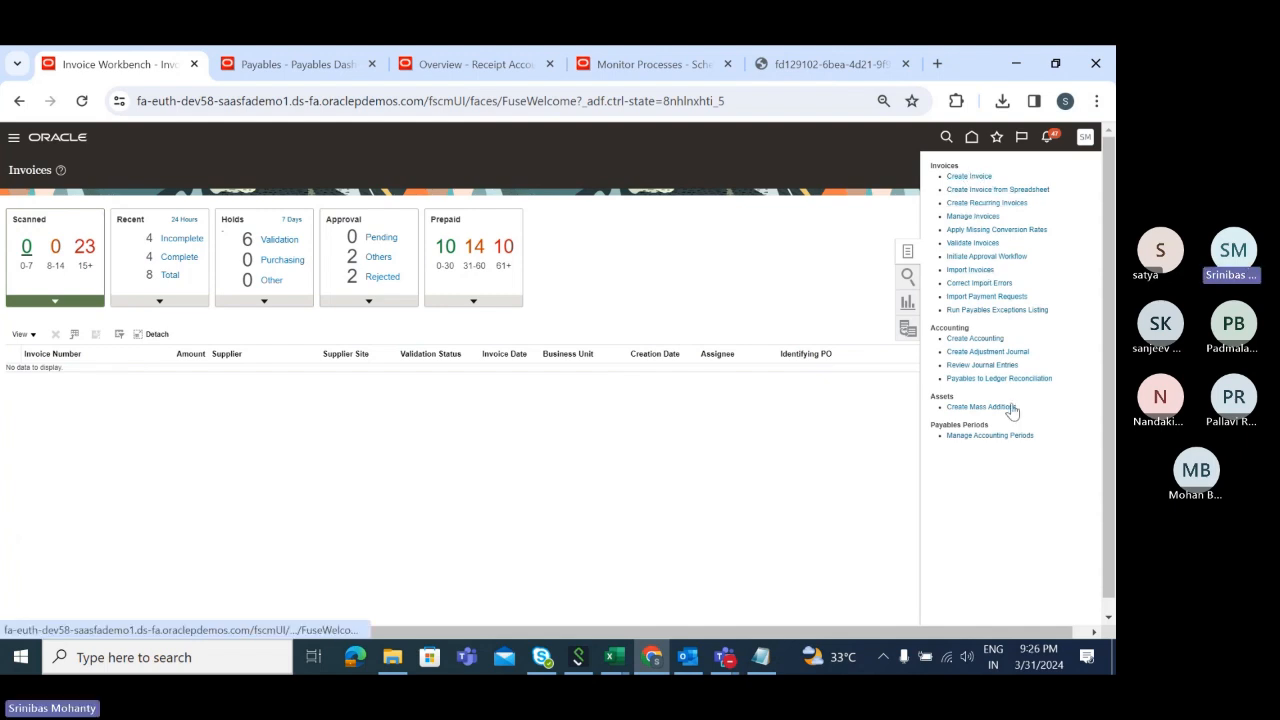
left_click(983, 338)
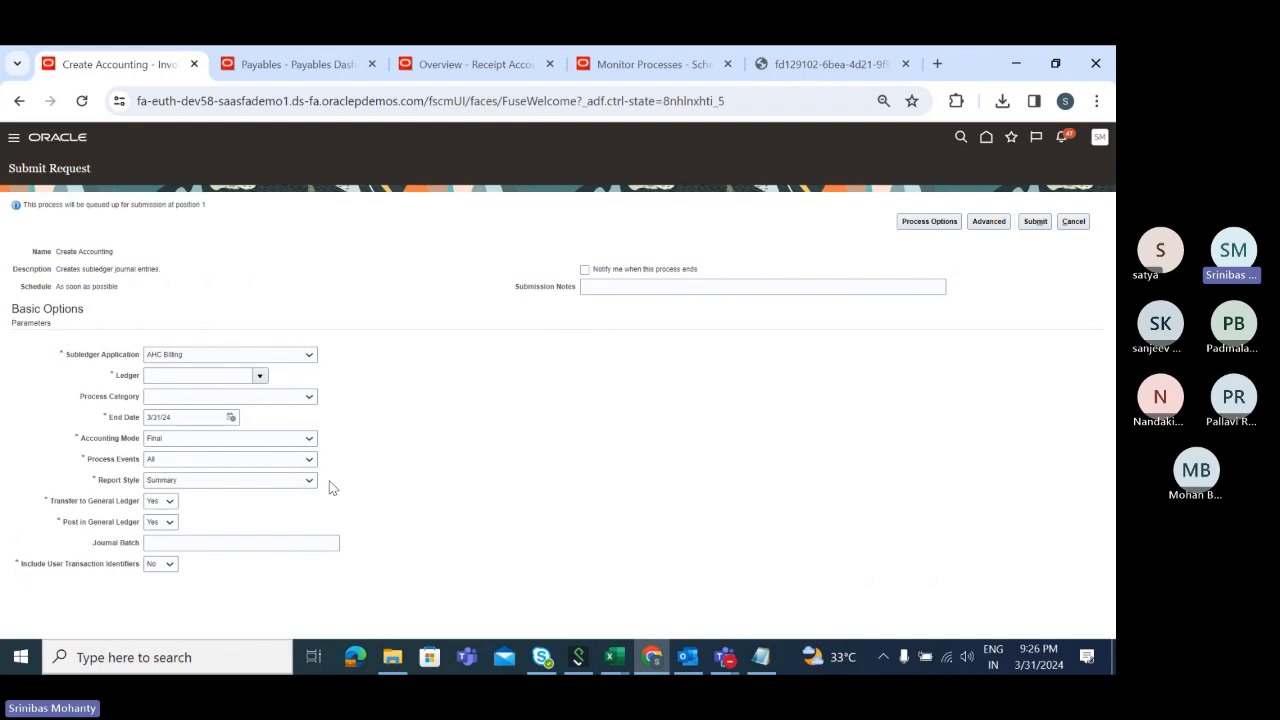
Set the Create Accounting subledger application to Payables, and search for "Tata" to choose TATA Primary Ledger as the ledger
left_click(193, 356)
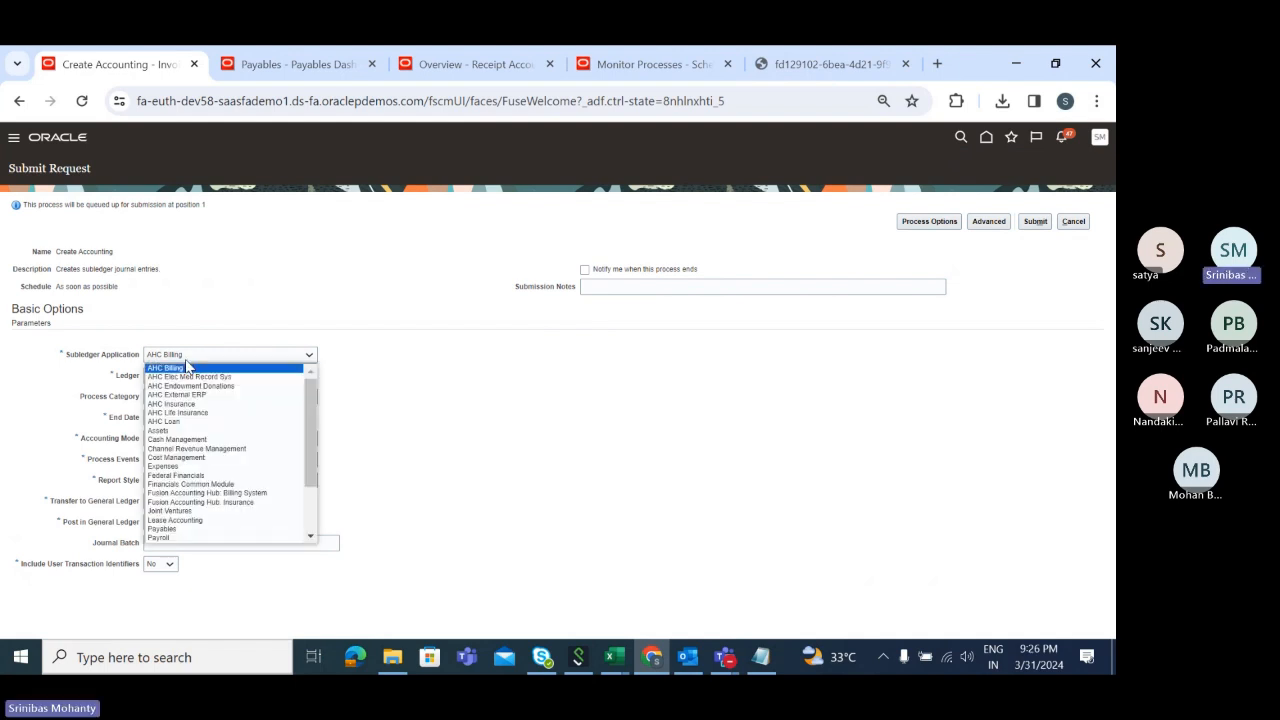
left_click_drag(309, 401, 313, 513)
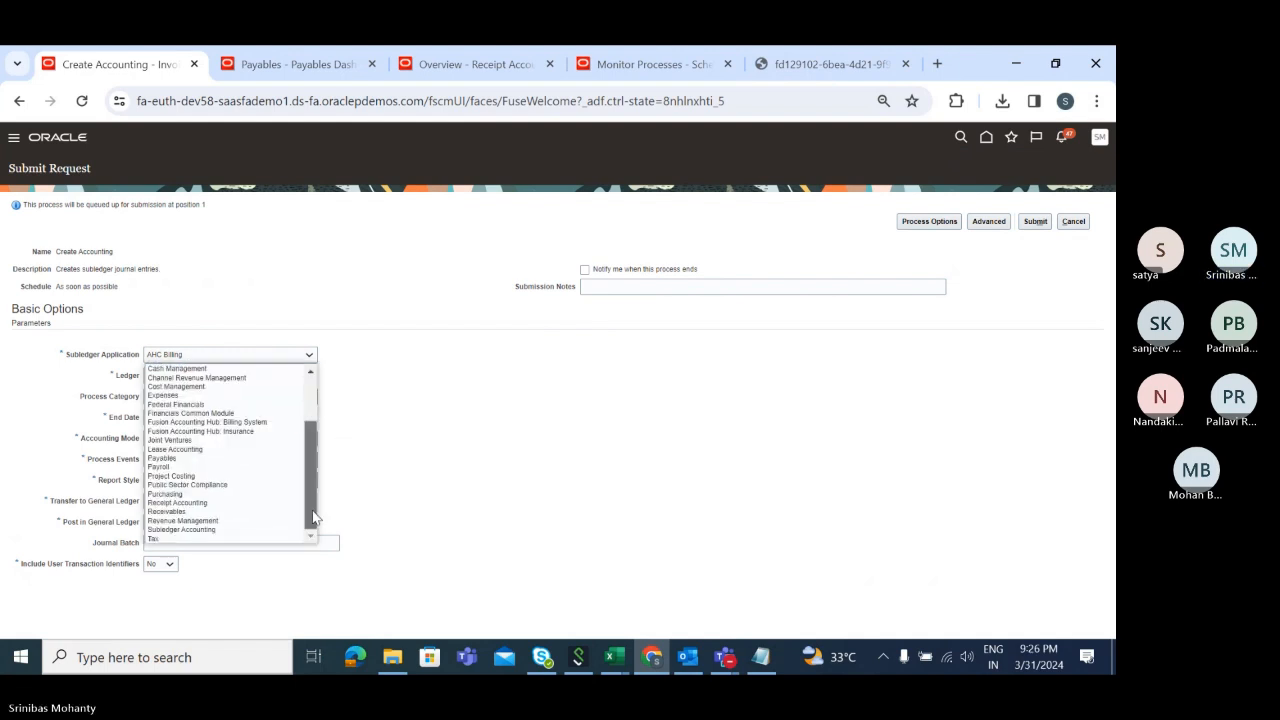
left_click(155, 459)
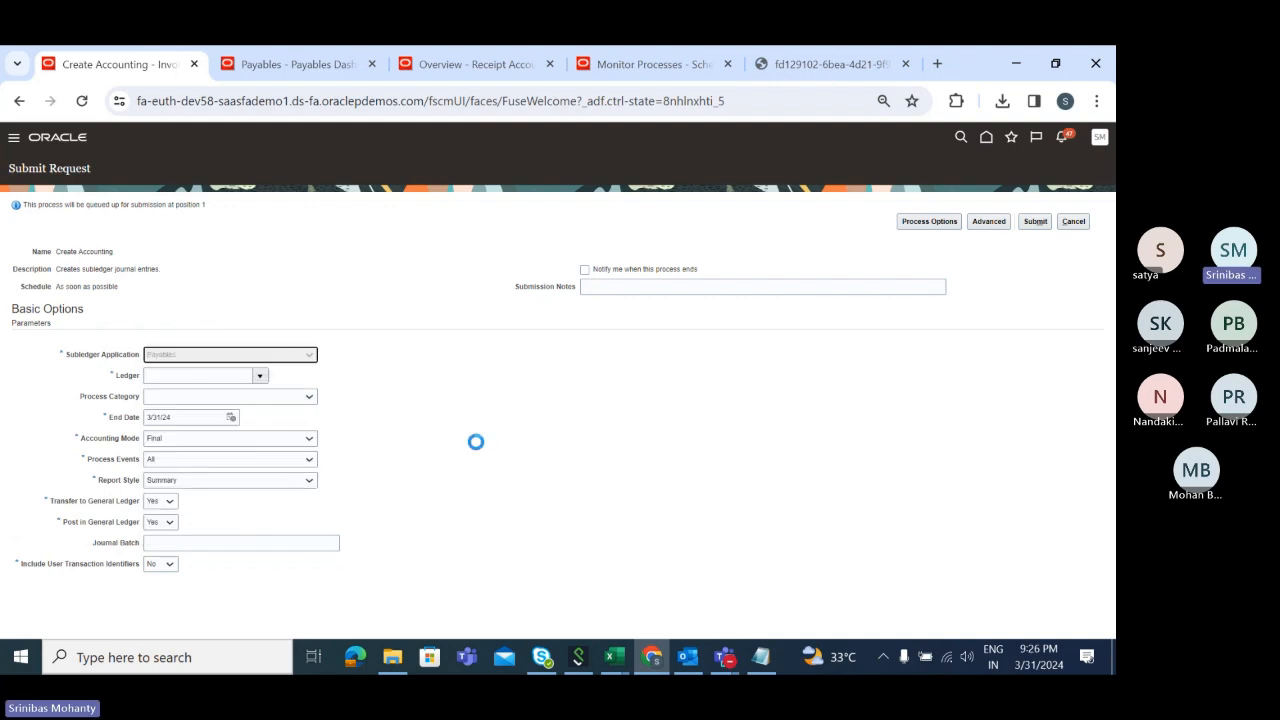
left_click(260, 375)
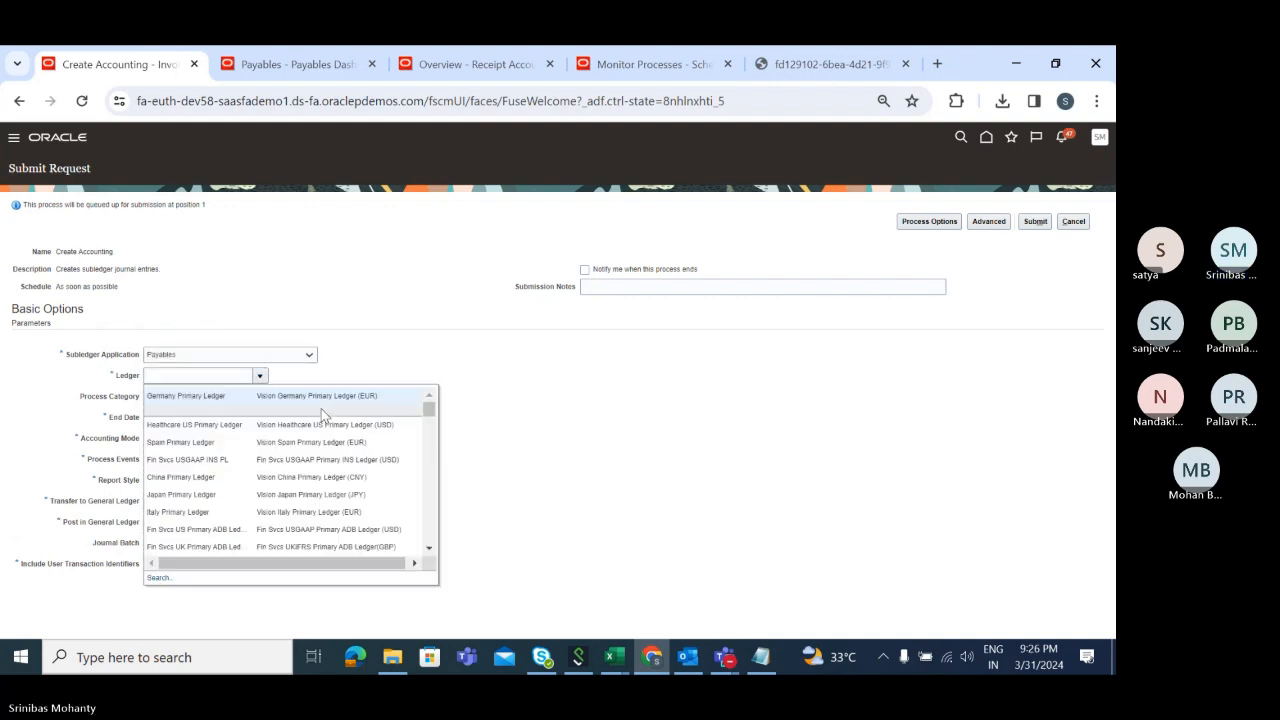
left_click(158, 578)
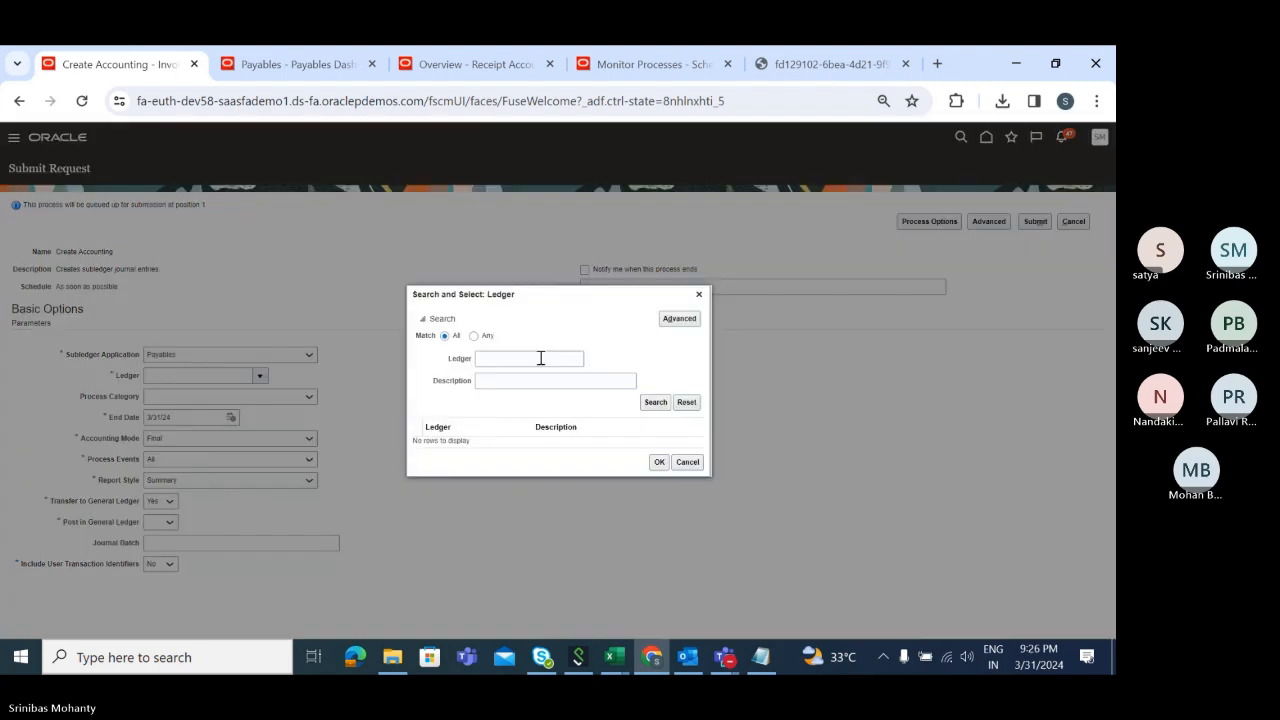
left_click(540, 358)
left_click(655, 402)
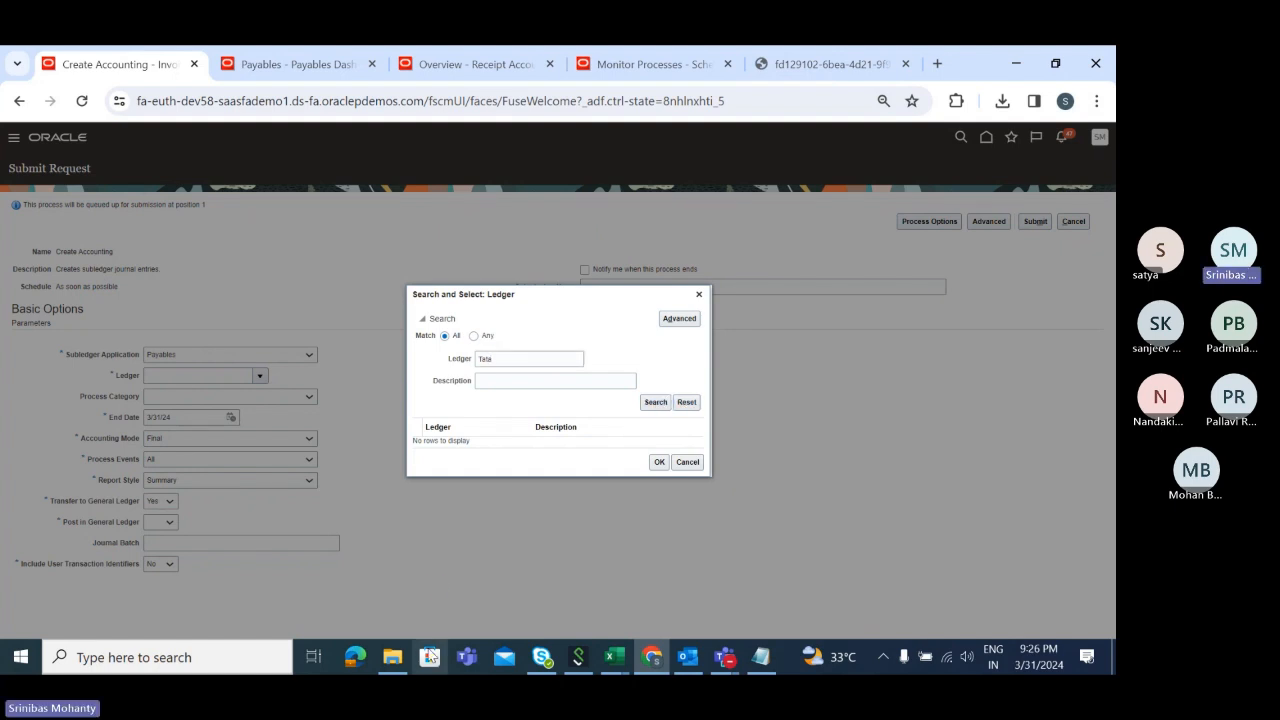
left_click(659, 467)
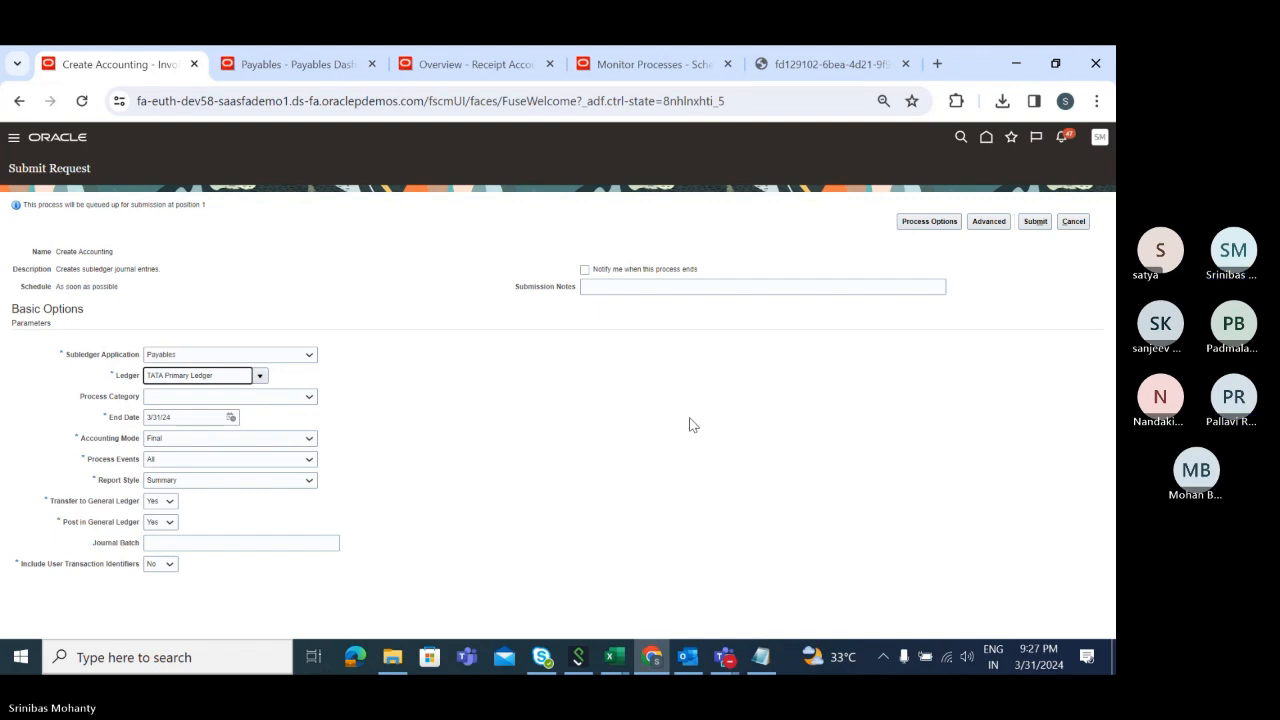
Check that the Create Accounting mode is Final and set the report style to Detail
left_click(198, 440)
left_click(482, 478)
left_click(175, 440)
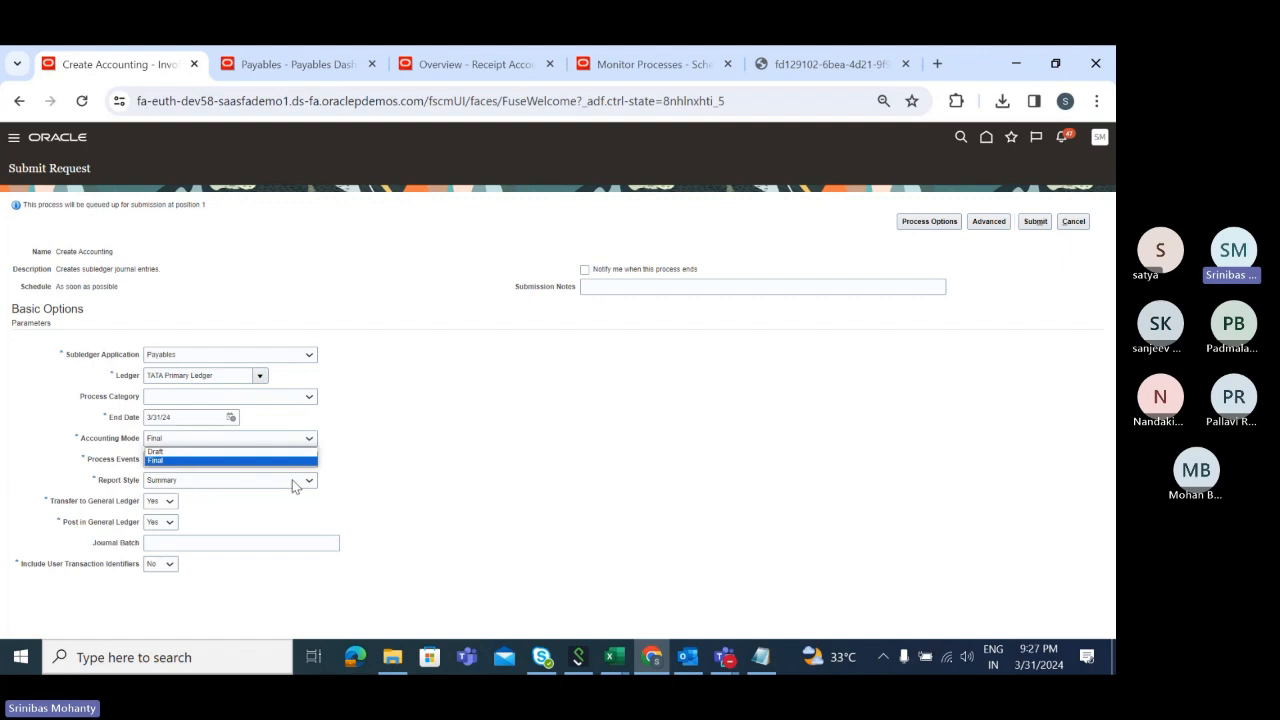
left_click(533, 484)
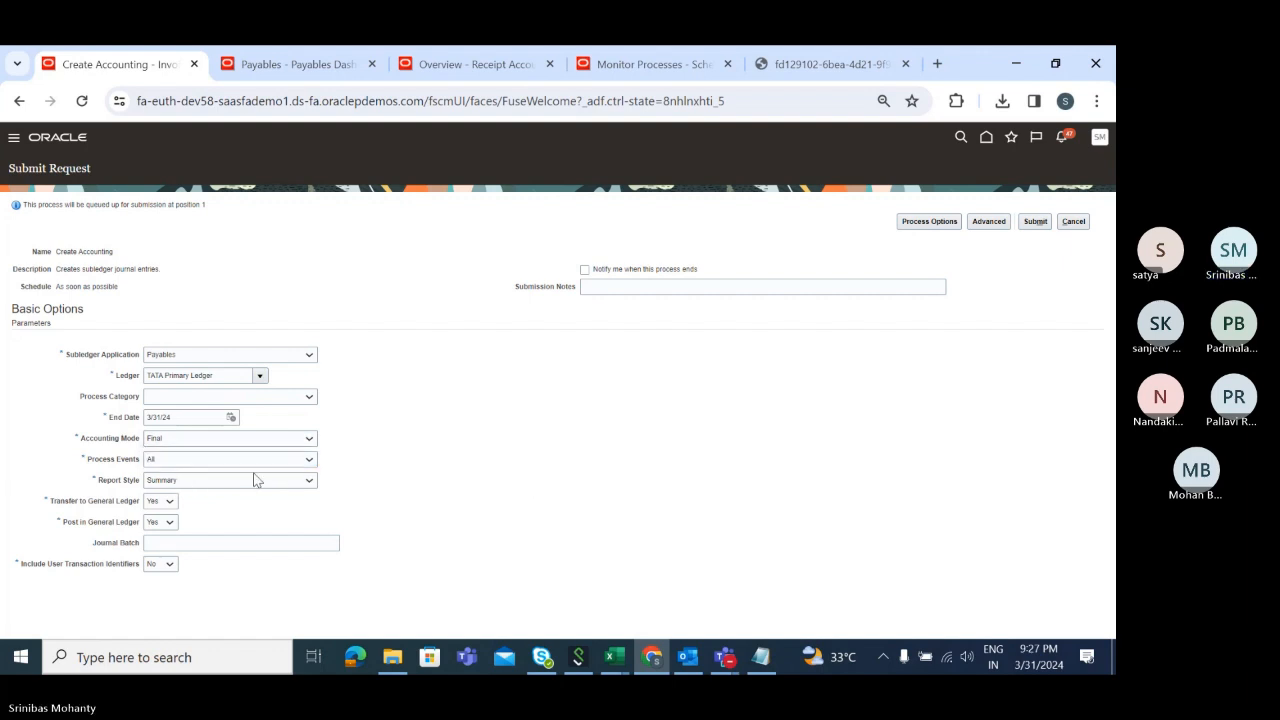
left_click(179, 482)
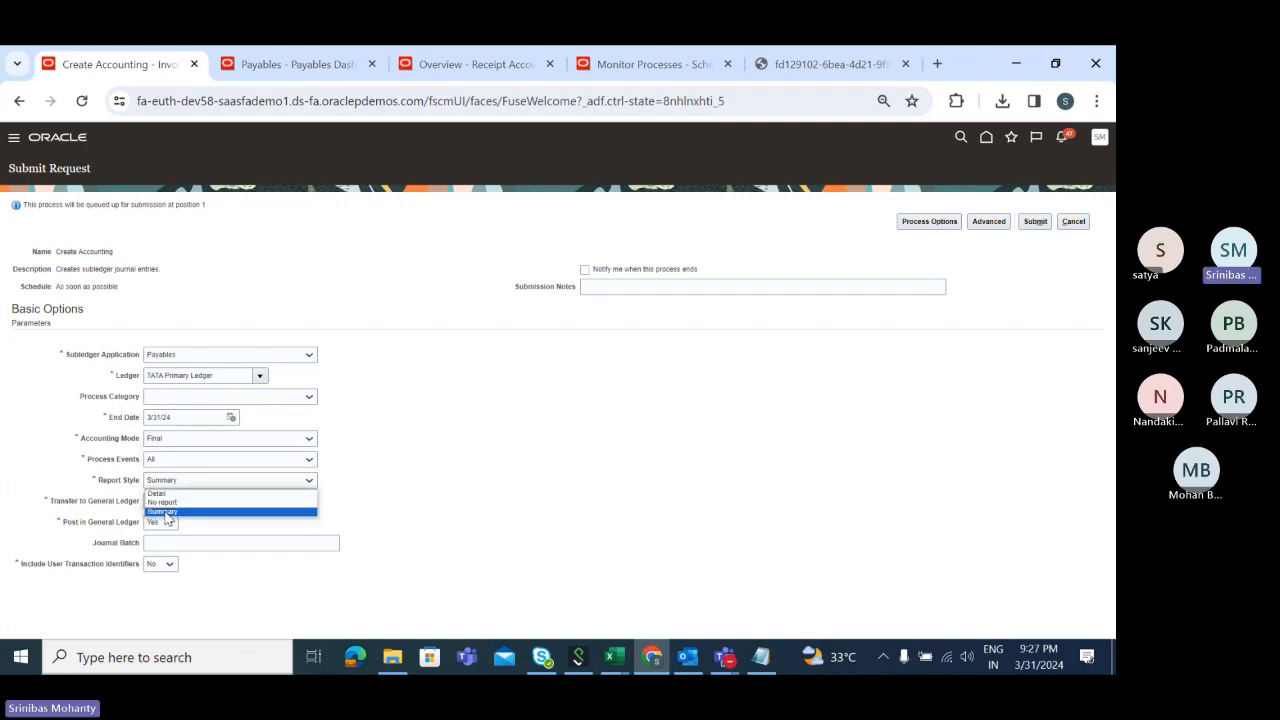
left_click(158, 493)
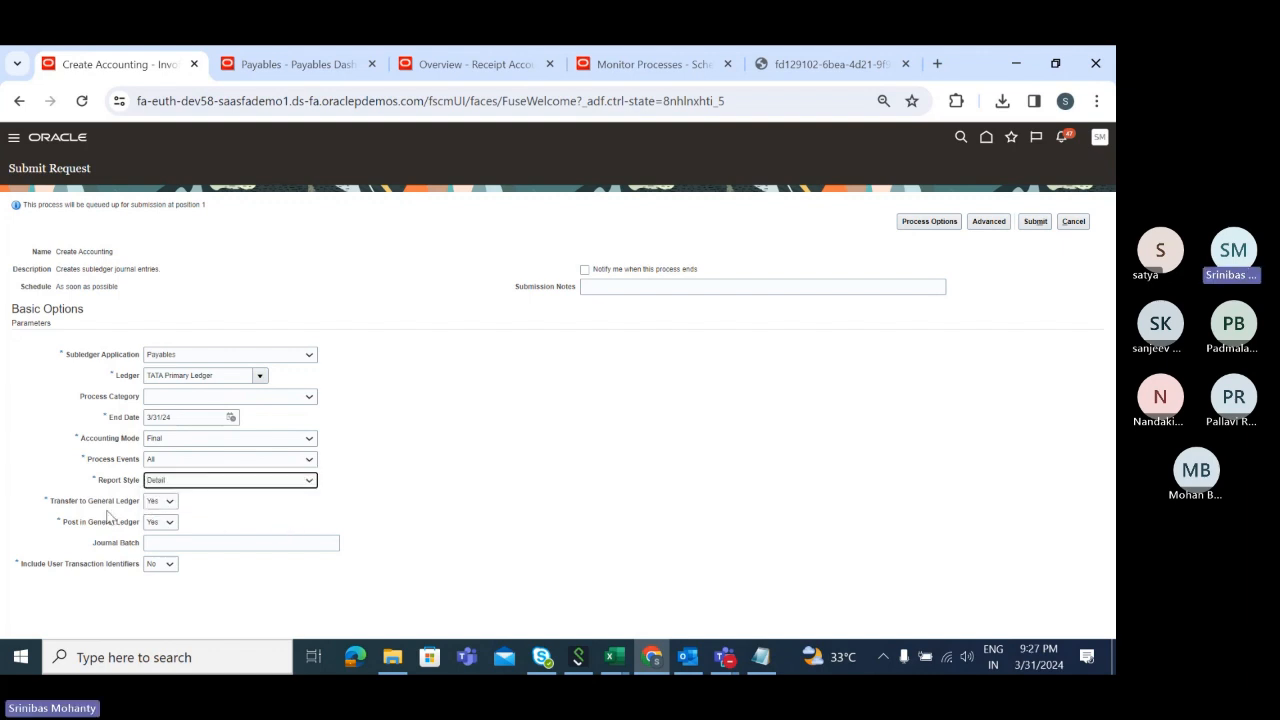
Review the available choices for the Transfer to General Ledger and Post in General Ledger parameters
left_click_drag(49, 502, 140, 508)
left_click(66, 520)
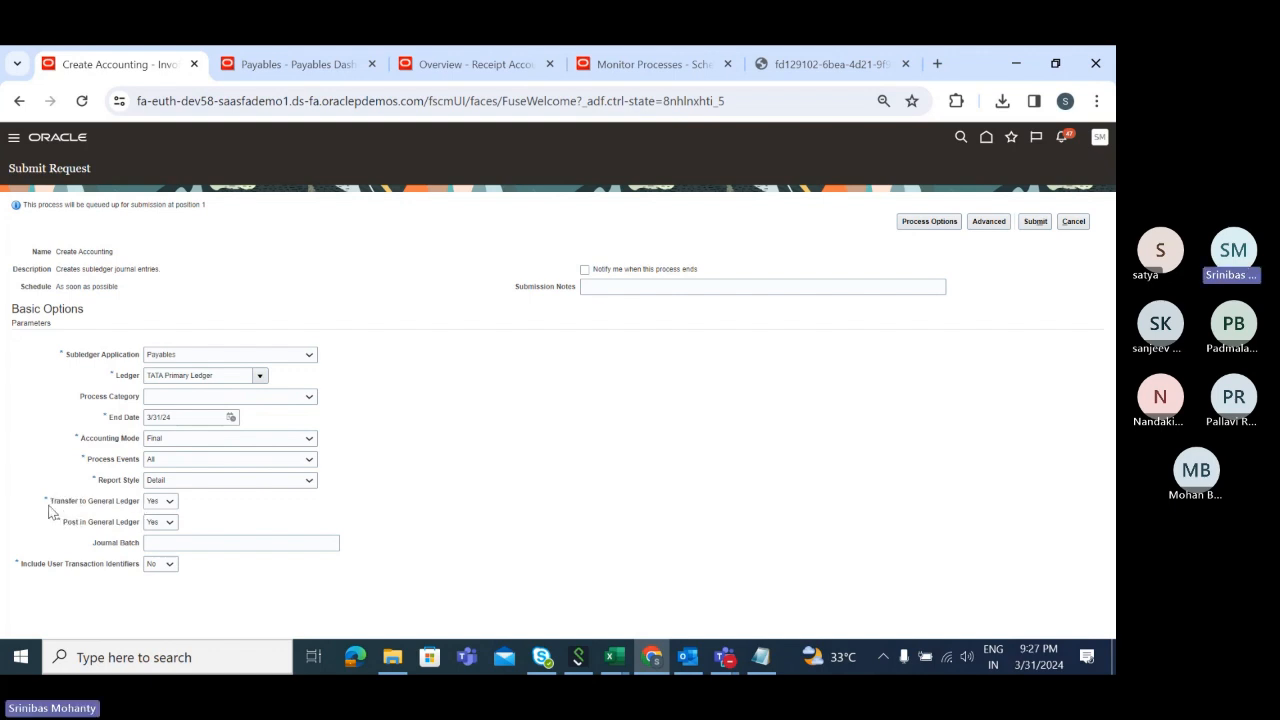
triple_click(53, 508)
left_click_drag(63, 522, 141, 533)
left_click(158, 522)
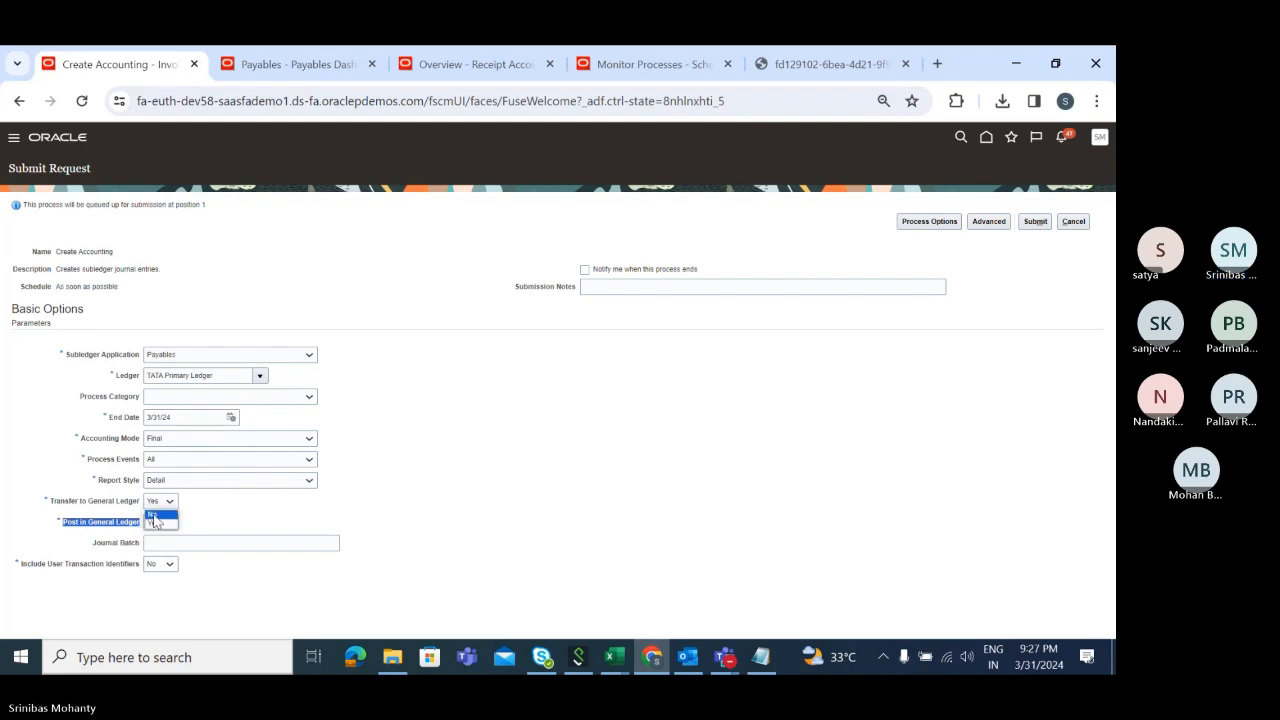
left_click(260, 515)
left_click_drag(45, 500, 152, 503)
left_click(158, 524)
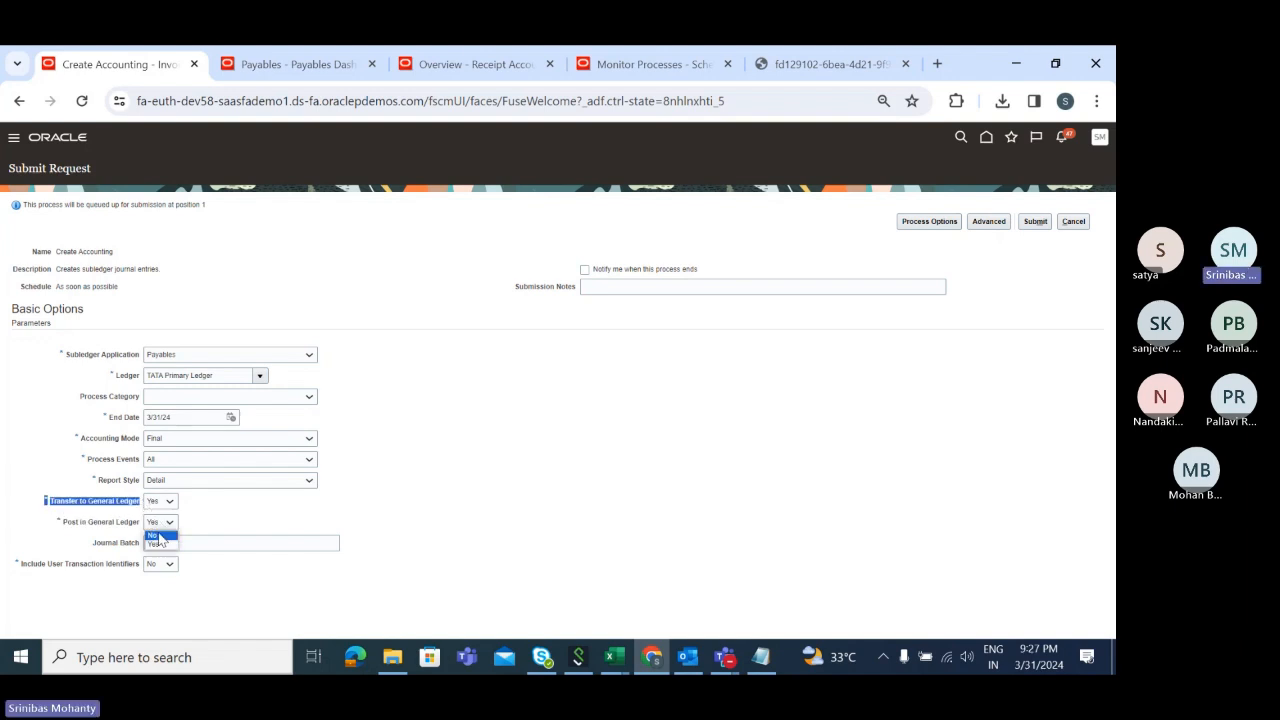
Set Post in General Ledger to No for the Create Accounting request
left_click_drag(63, 522, 136, 528)
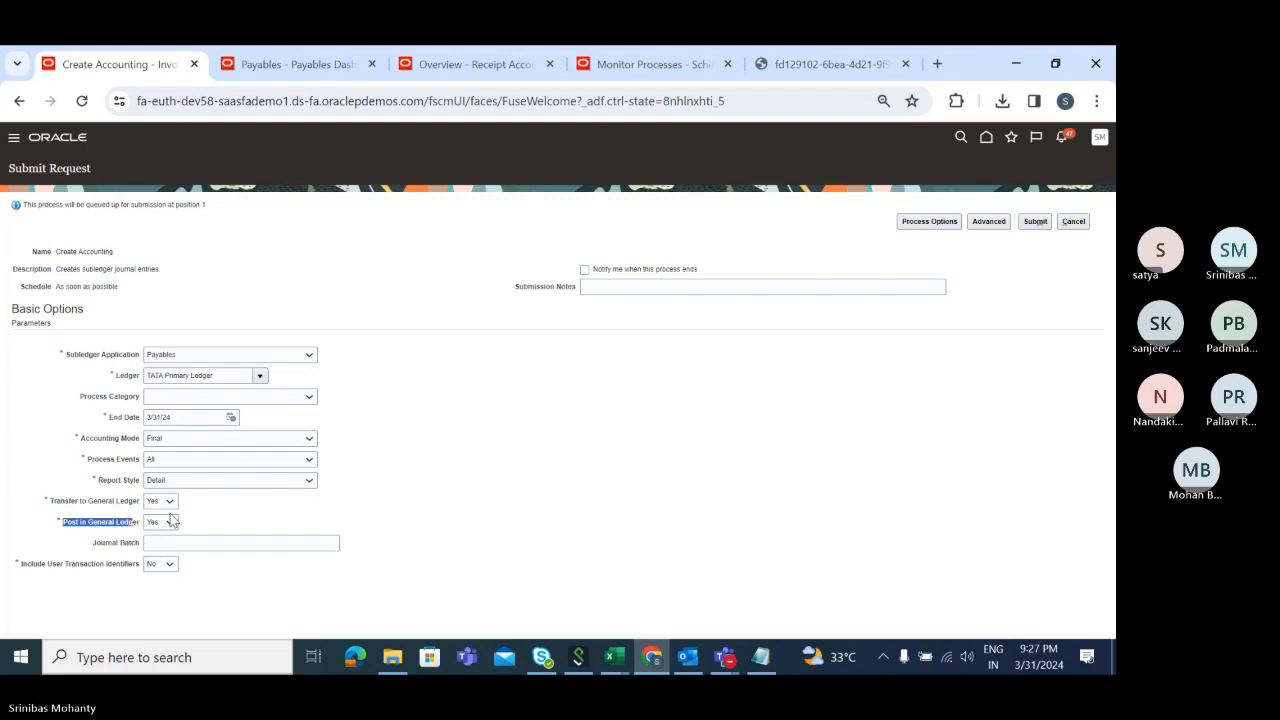
left_click(170, 522)
left_click(170, 524)
left_click(170, 523)
left_click(160, 536)
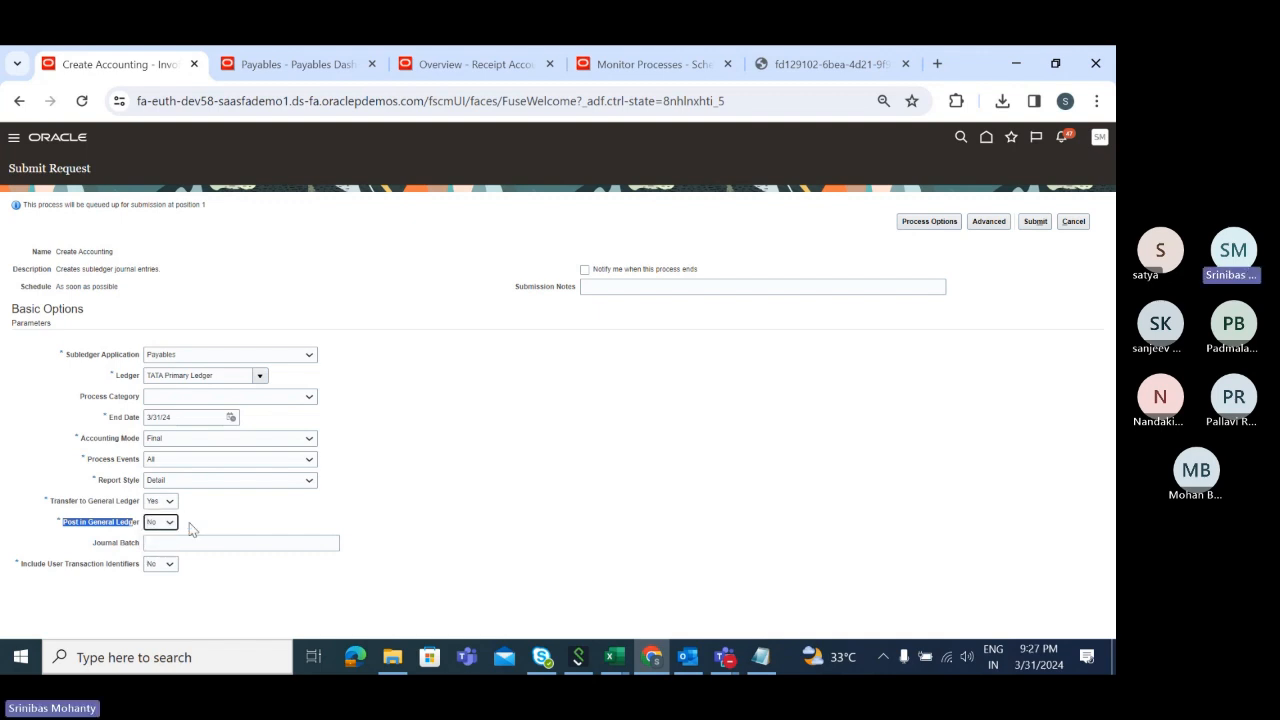
Review the Transfer to General Ledger setting and set Post in General Ledger back to Yes
left_click_drag(45, 503, 142, 508)
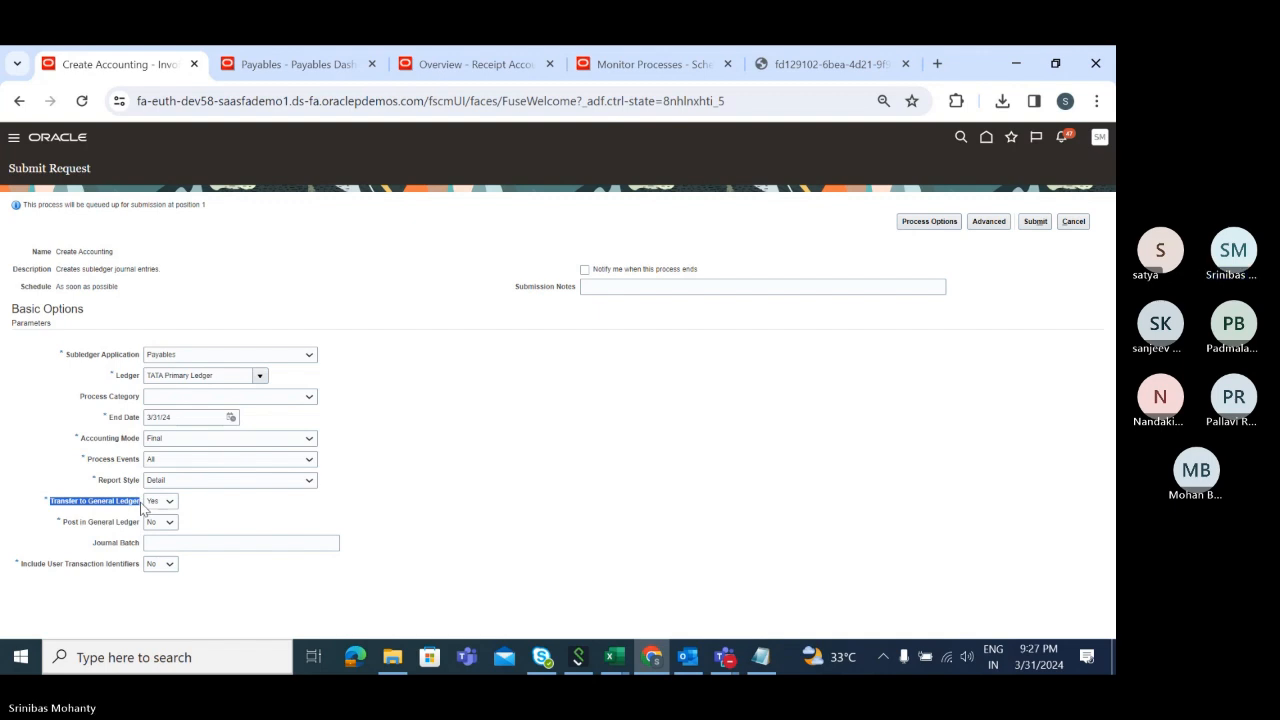
left_click(106, 506)
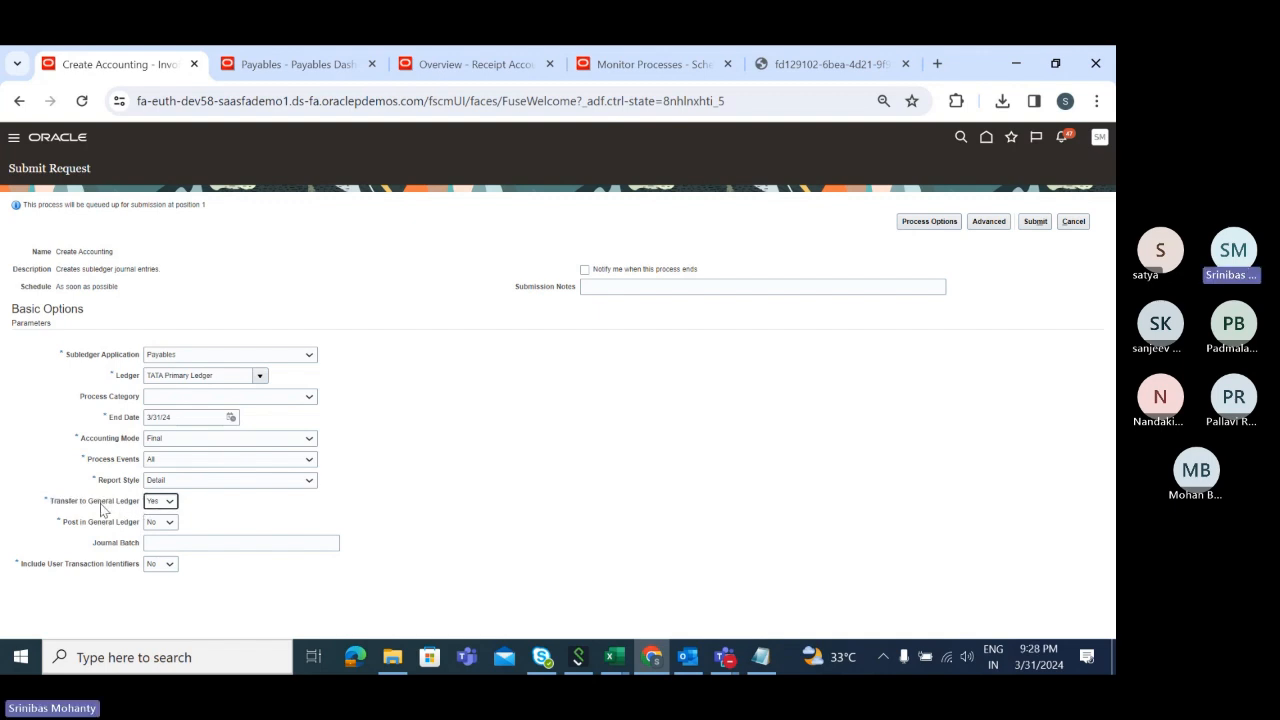
left_click_drag(64, 524, 136, 527)
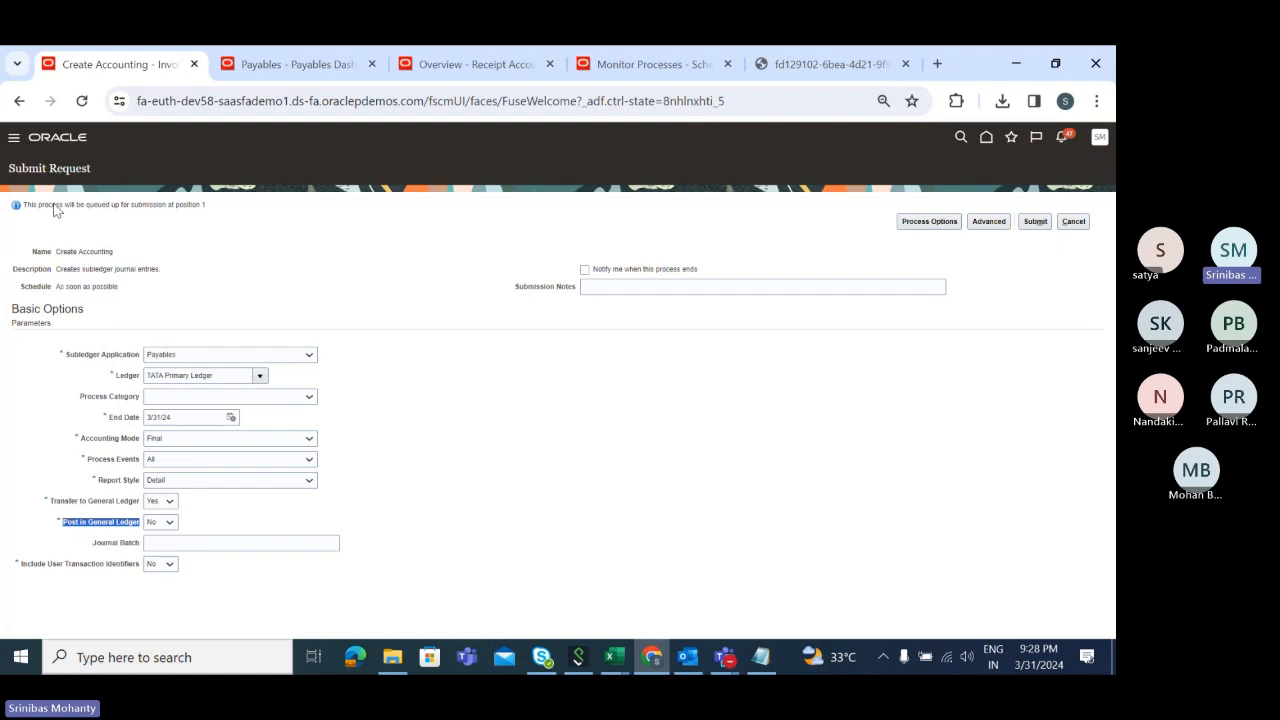
left_click(169, 522)
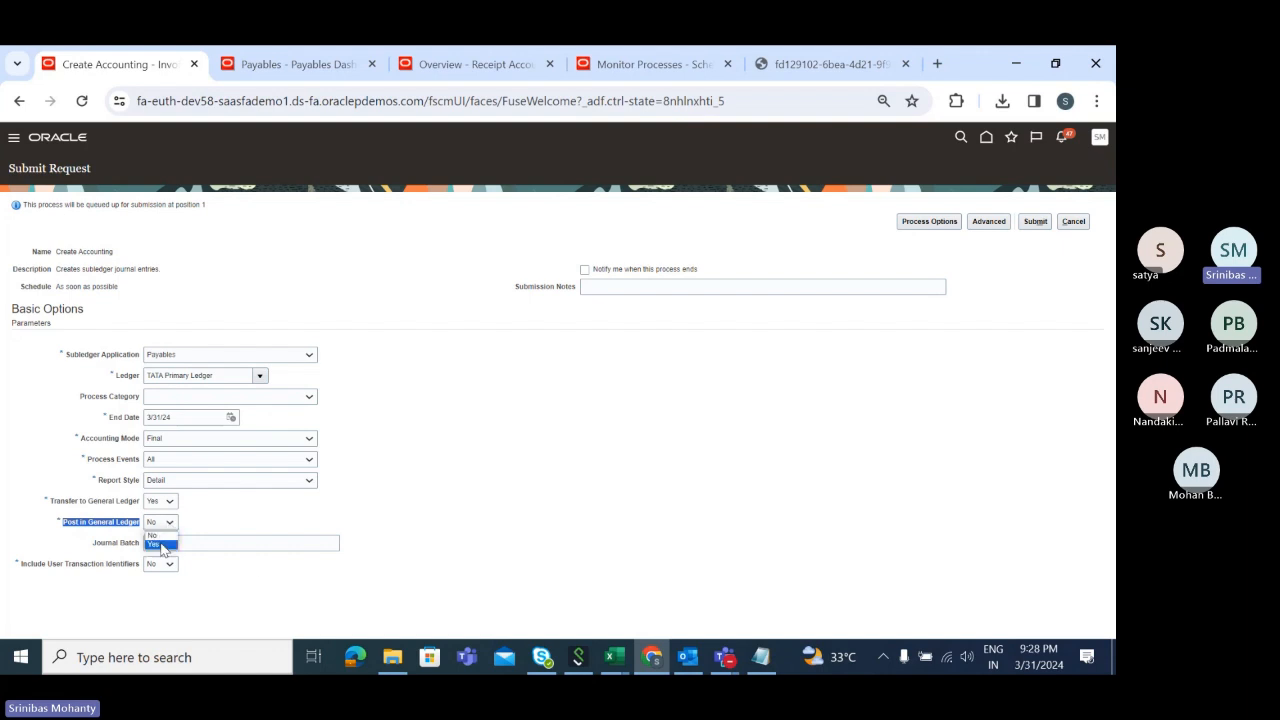
left_click(162, 545)
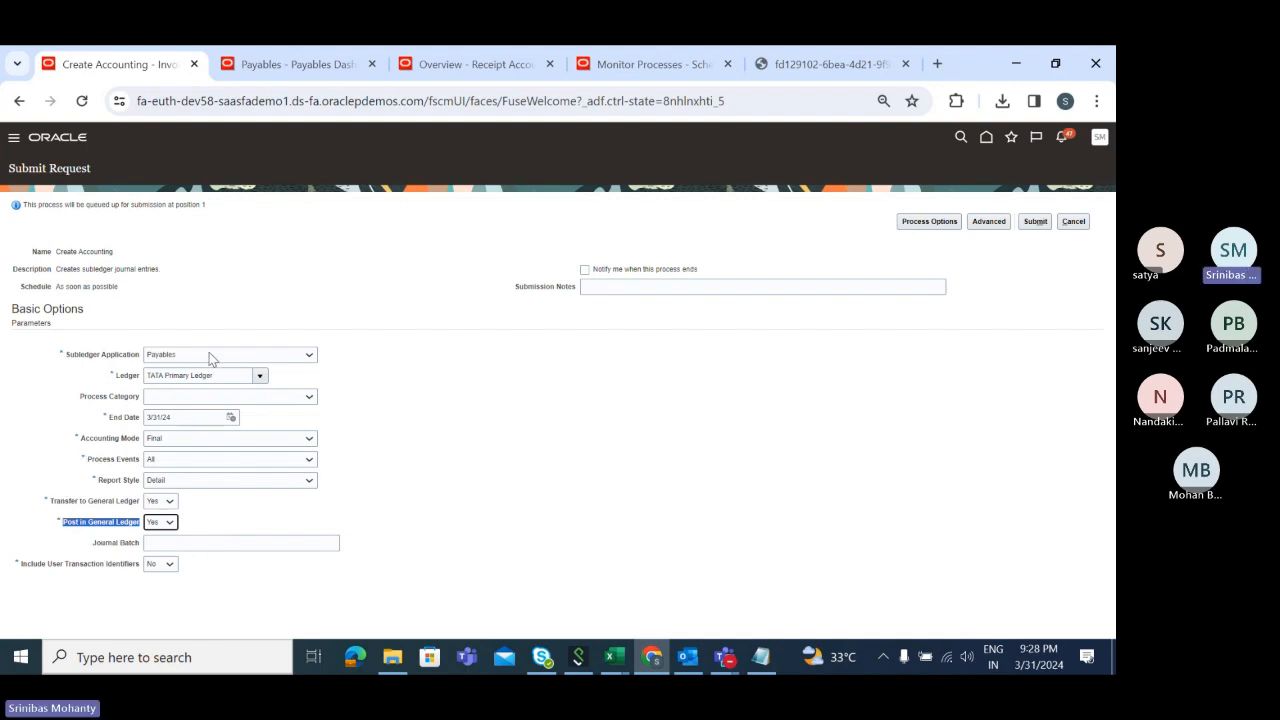
Compare the Transfer to General Ledger parameter with the Post in General Ledger parameter on the request
left_click_drag(56, 501, 134, 497)
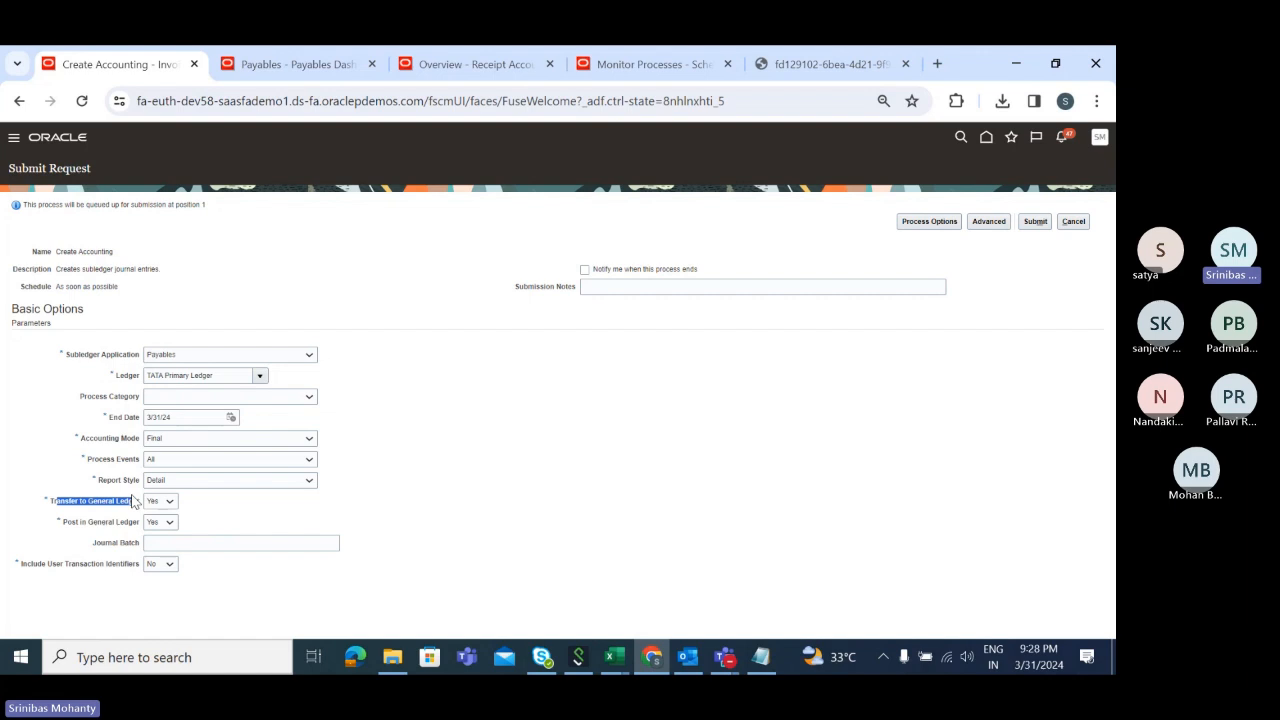
left_click_drag(64, 523, 140, 525)
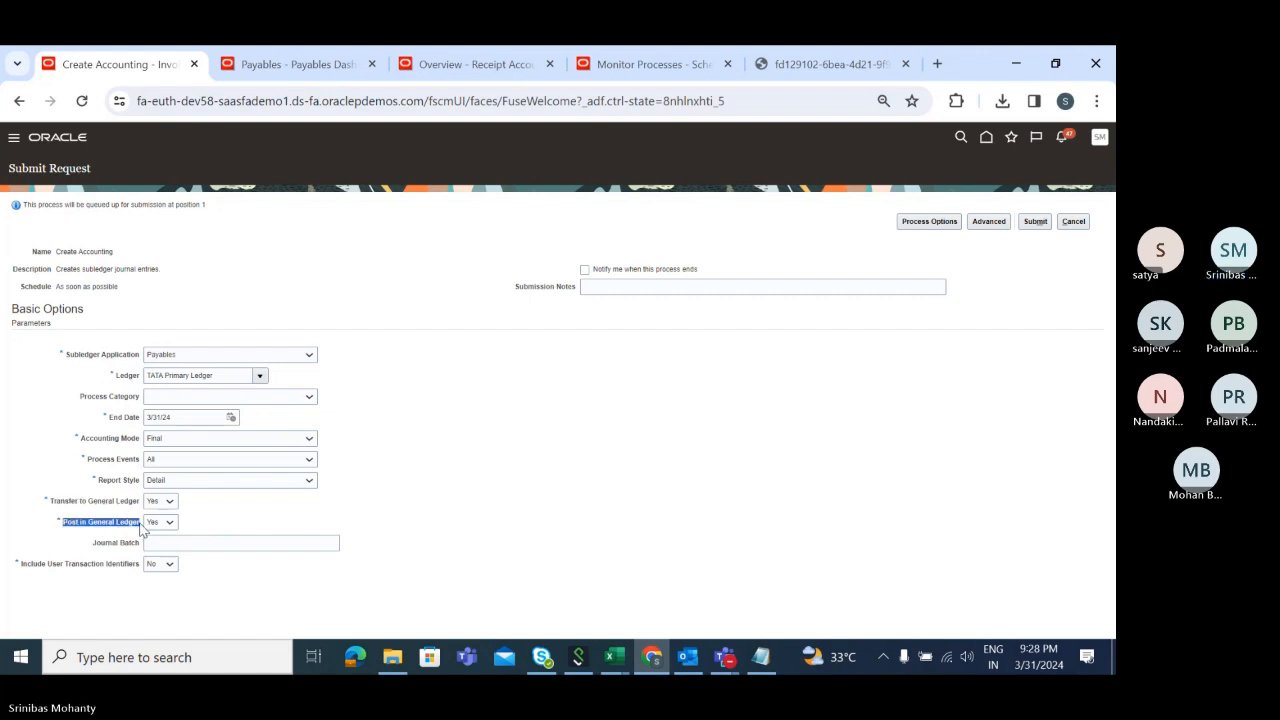
left_click_drag(50, 501, 140, 504)
left_click_drag(63, 523, 127, 528)
left_click_drag(51, 502, 138, 508)
left_click_drag(58, 524, 138, 528)
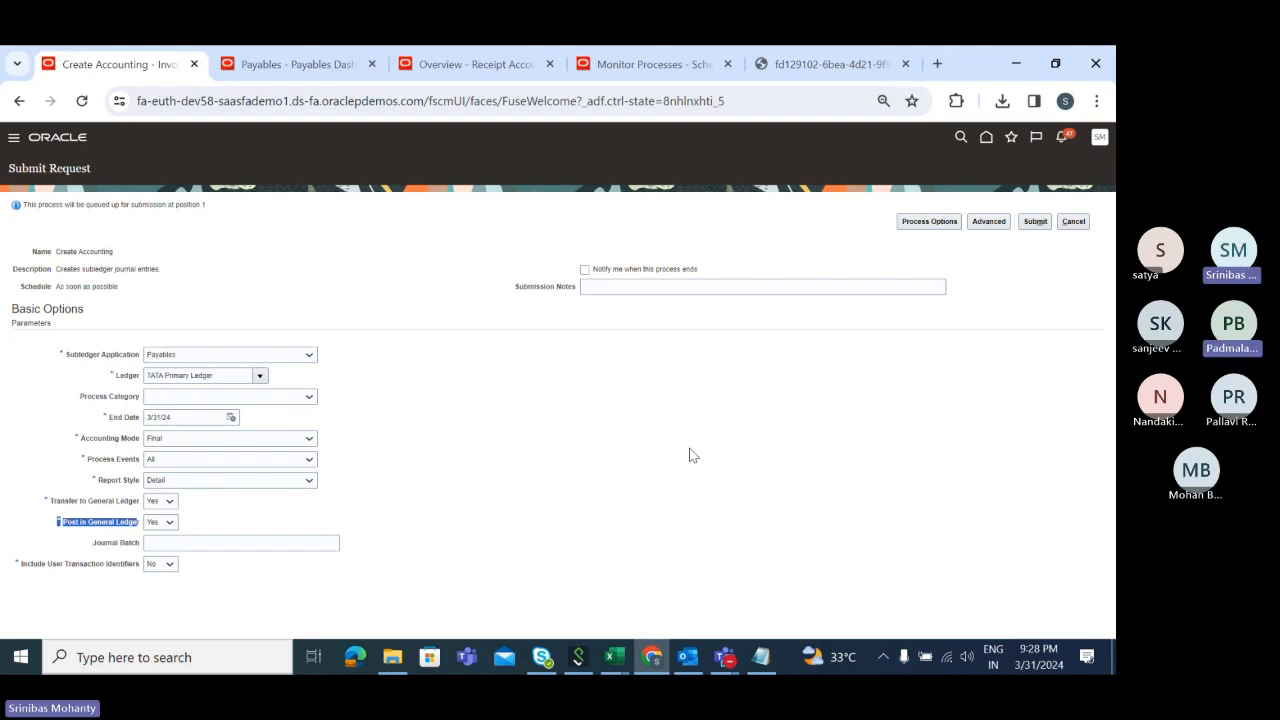
From the Payables Dashboard browser tab, open the home page in a new tab and go to the Payables Invoices work area
left_click(311, 66)
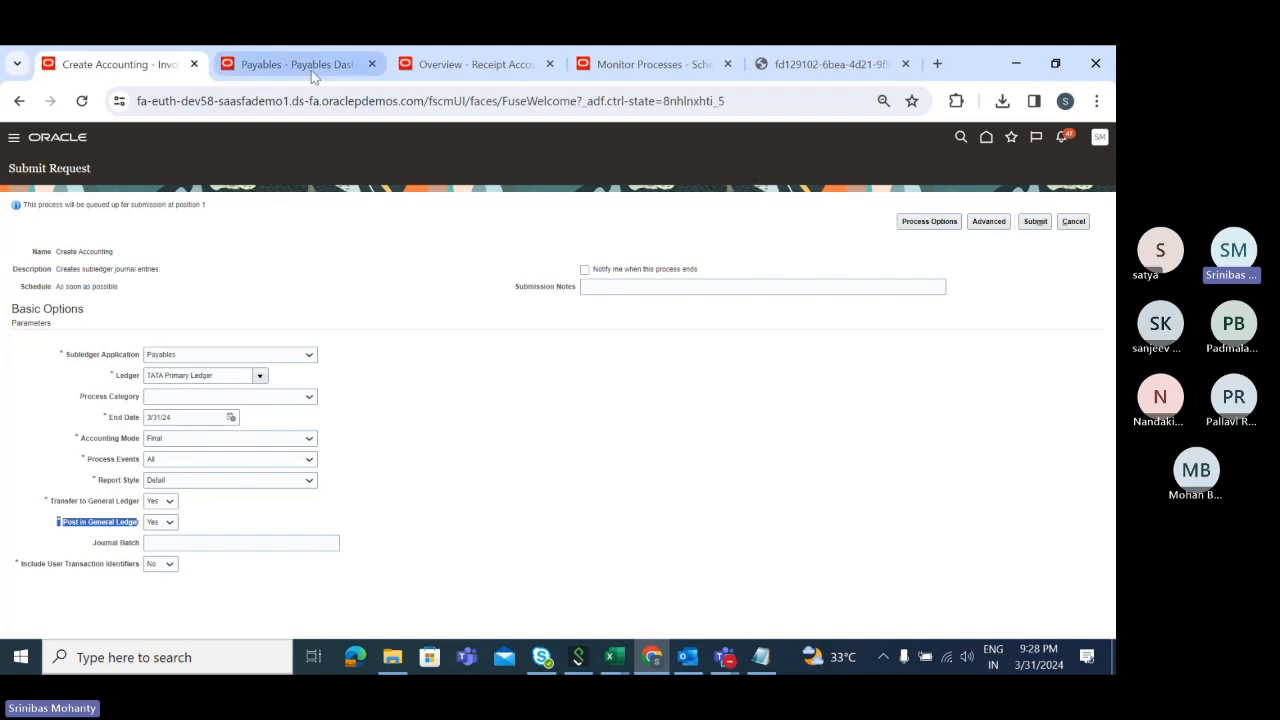
right_click(970, 142)
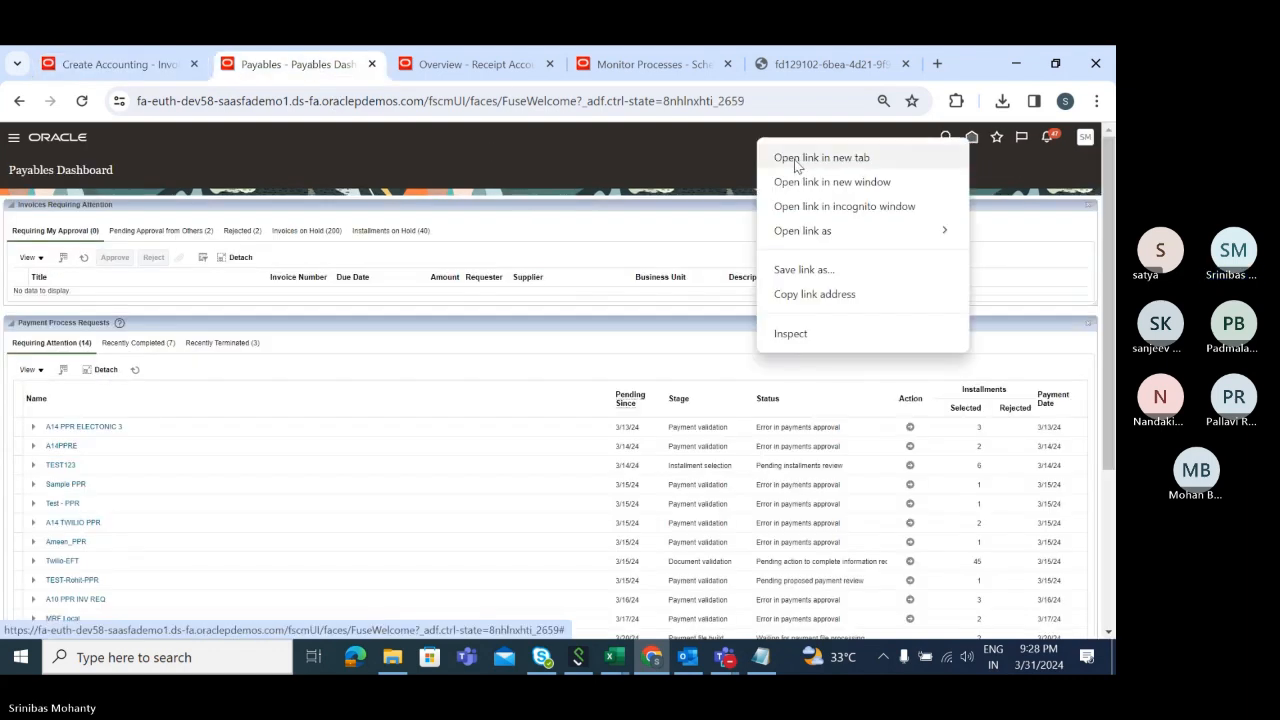
left_click(797, 160)
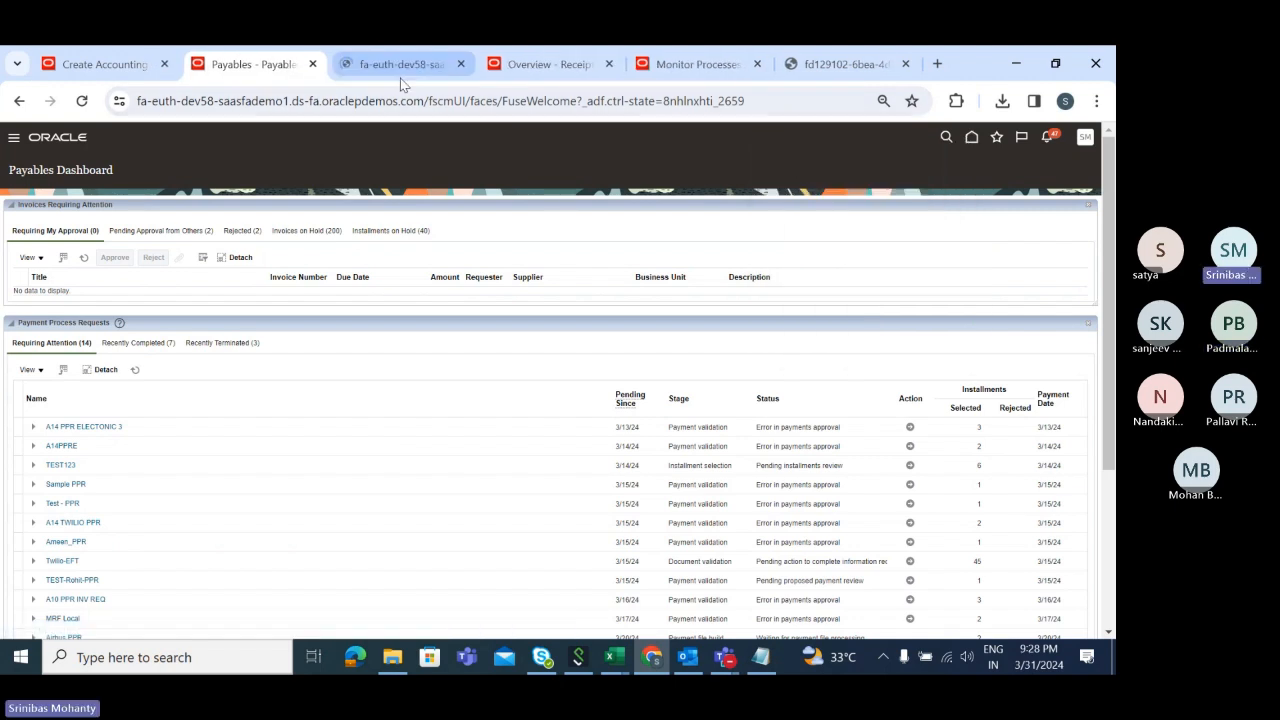
left_click(399, 77)
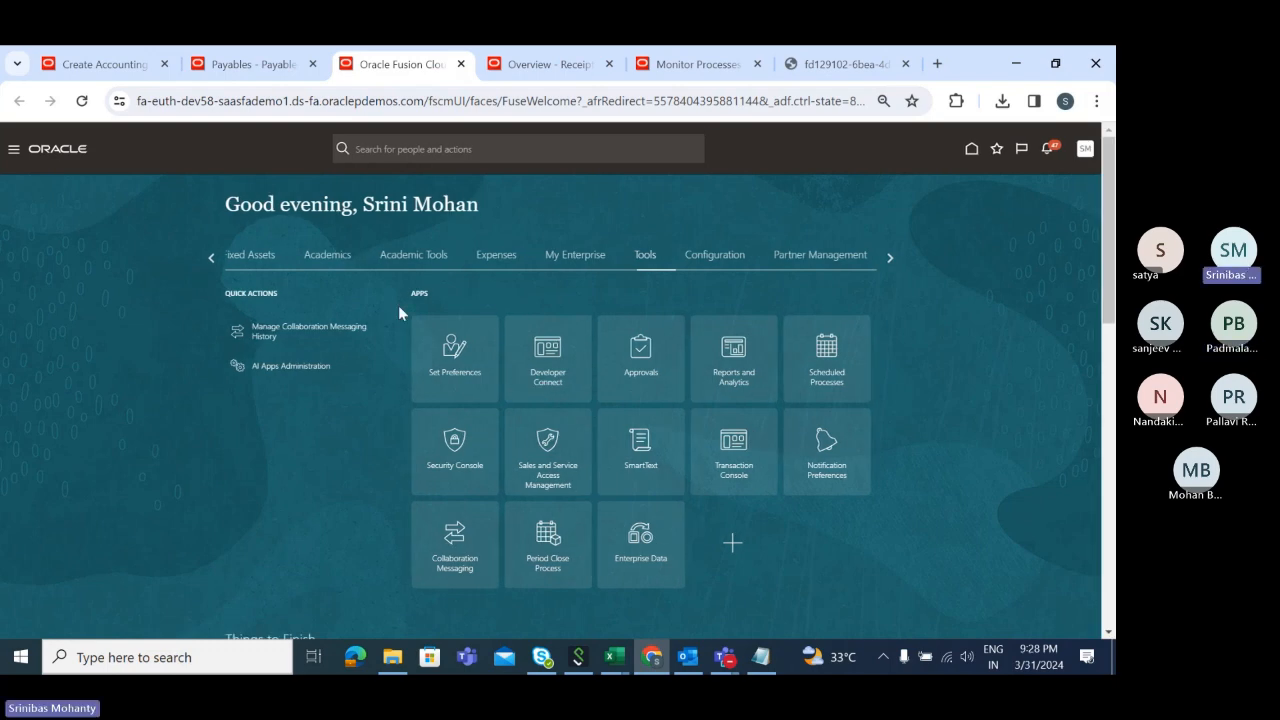
left_click(211, 258)
left_click(211, 258)
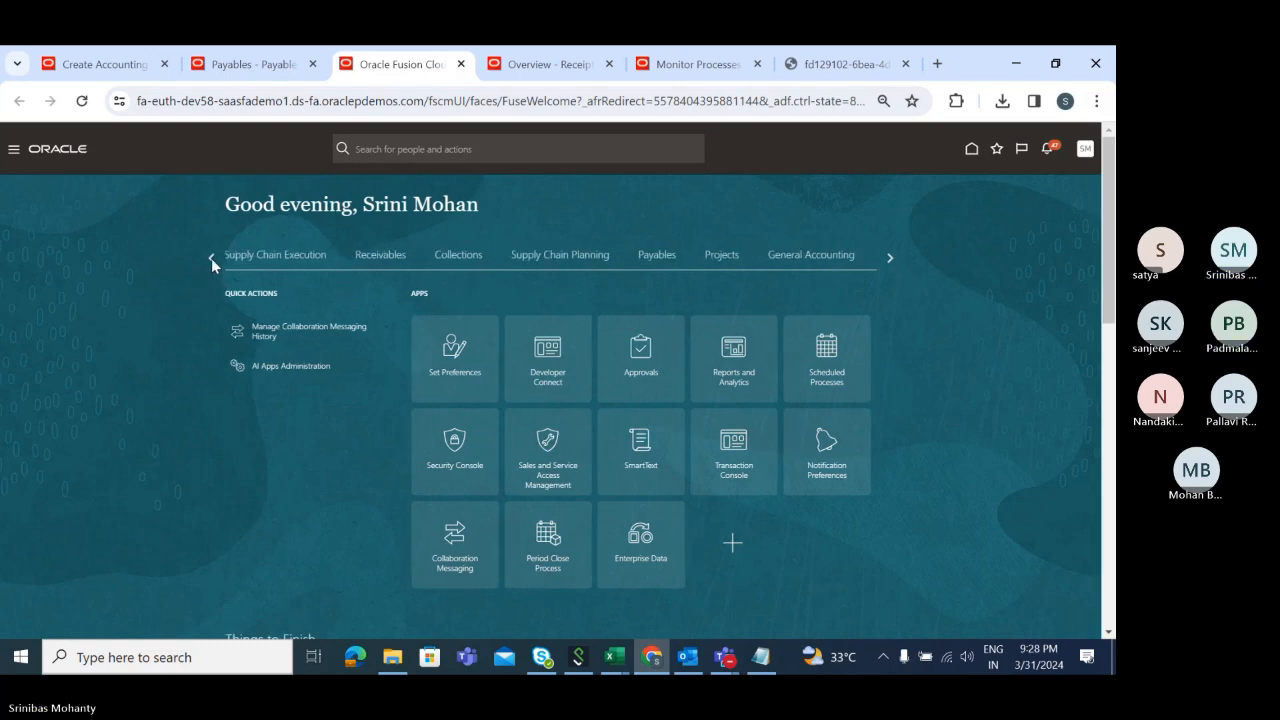
left_click(655, 262)
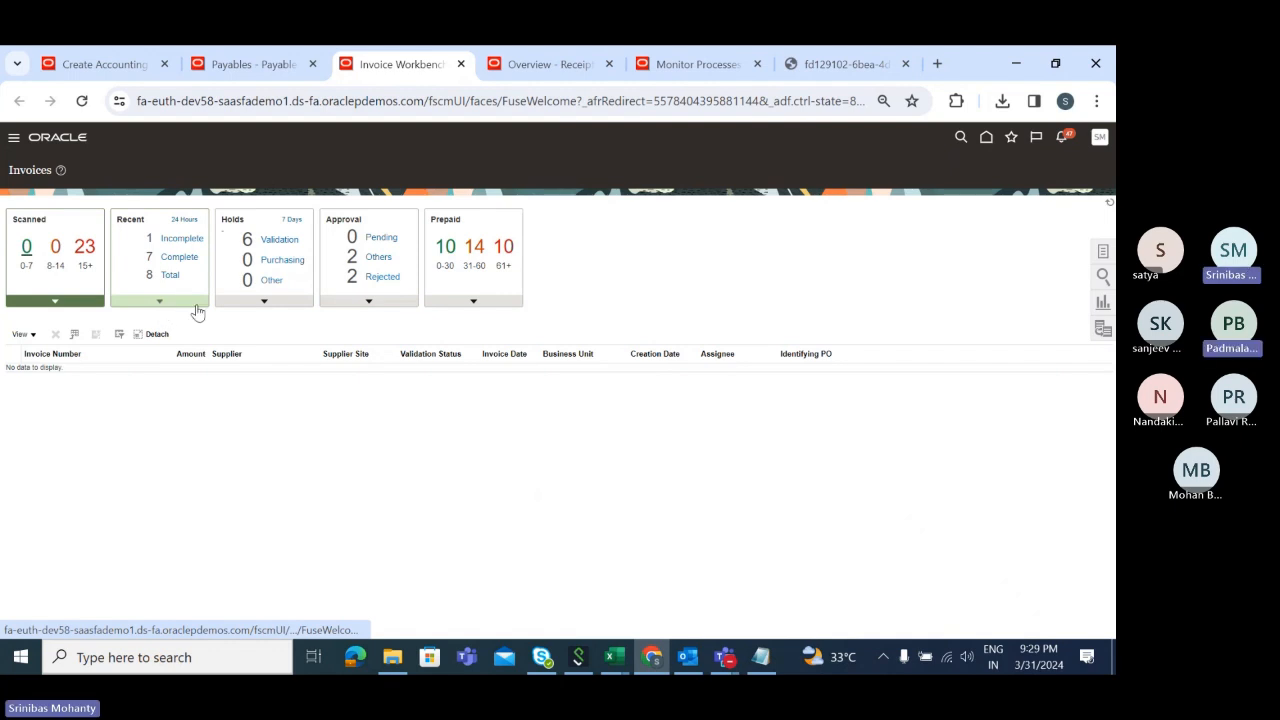
Open Manage Invoices from the invoice tasks and search for invoice numbers starting with "Tata"
left_click(1103, 252)
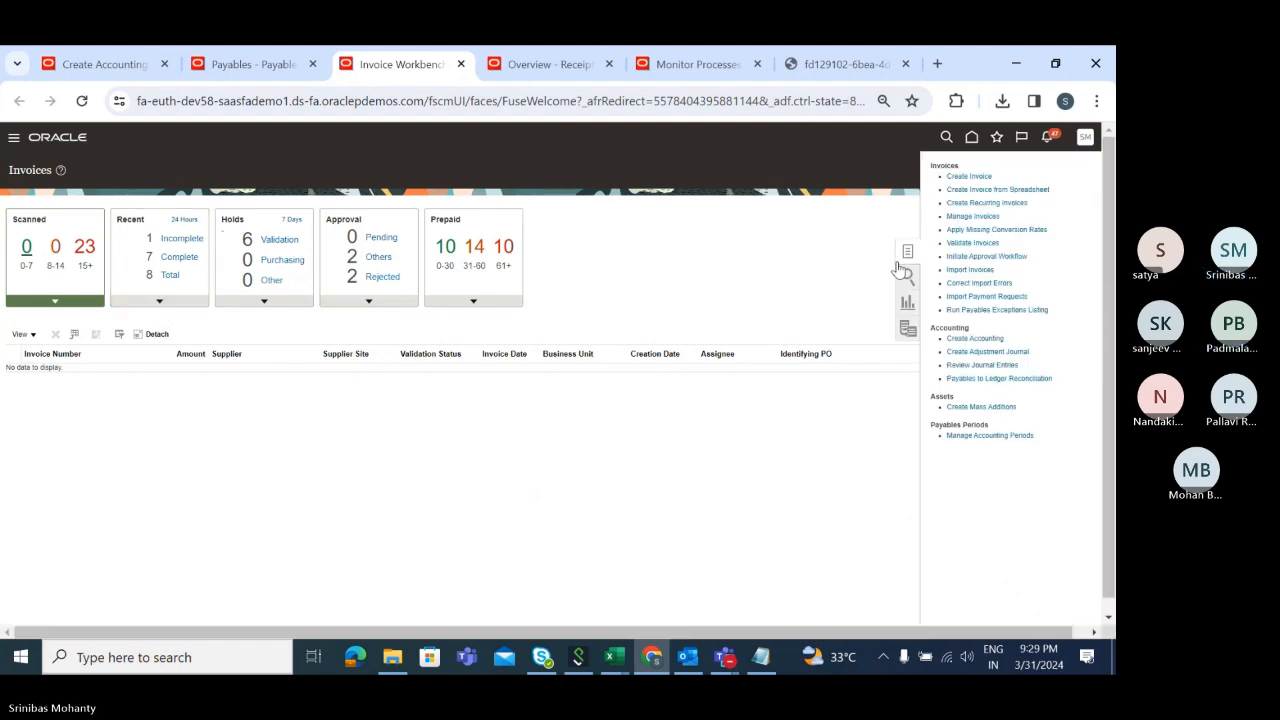
left_click(972, 216)
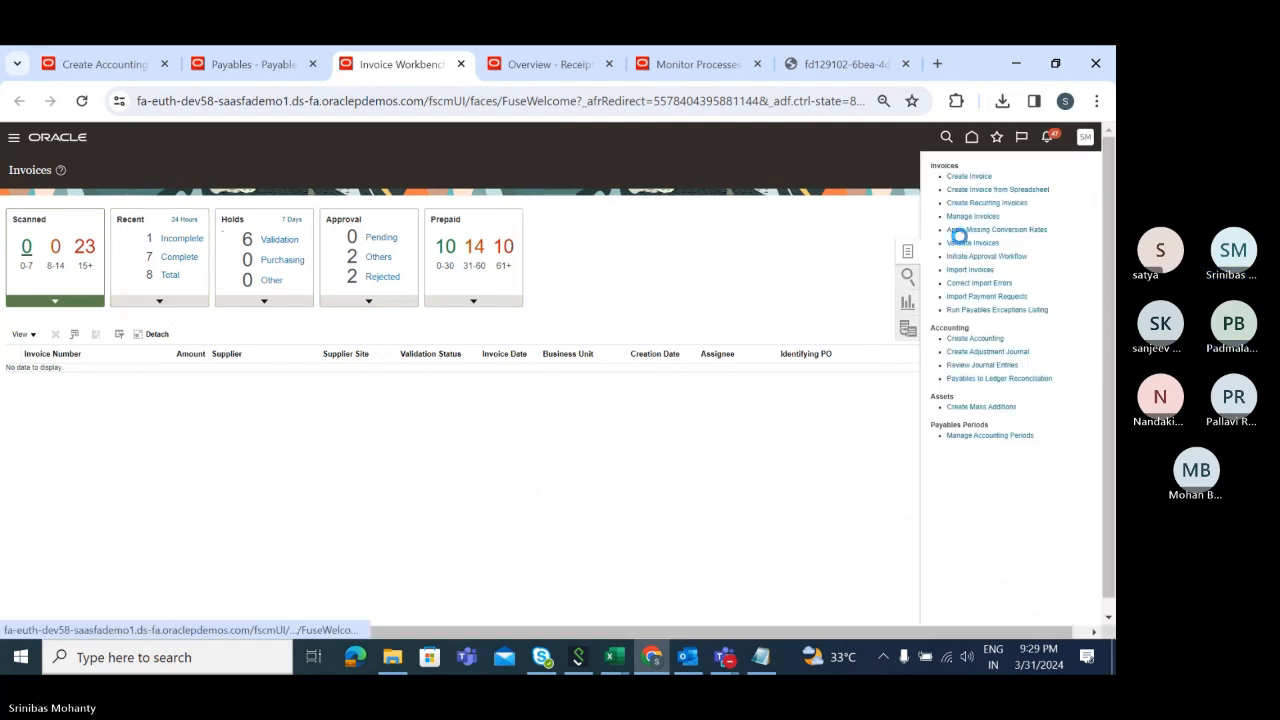
left_click(269, 283)
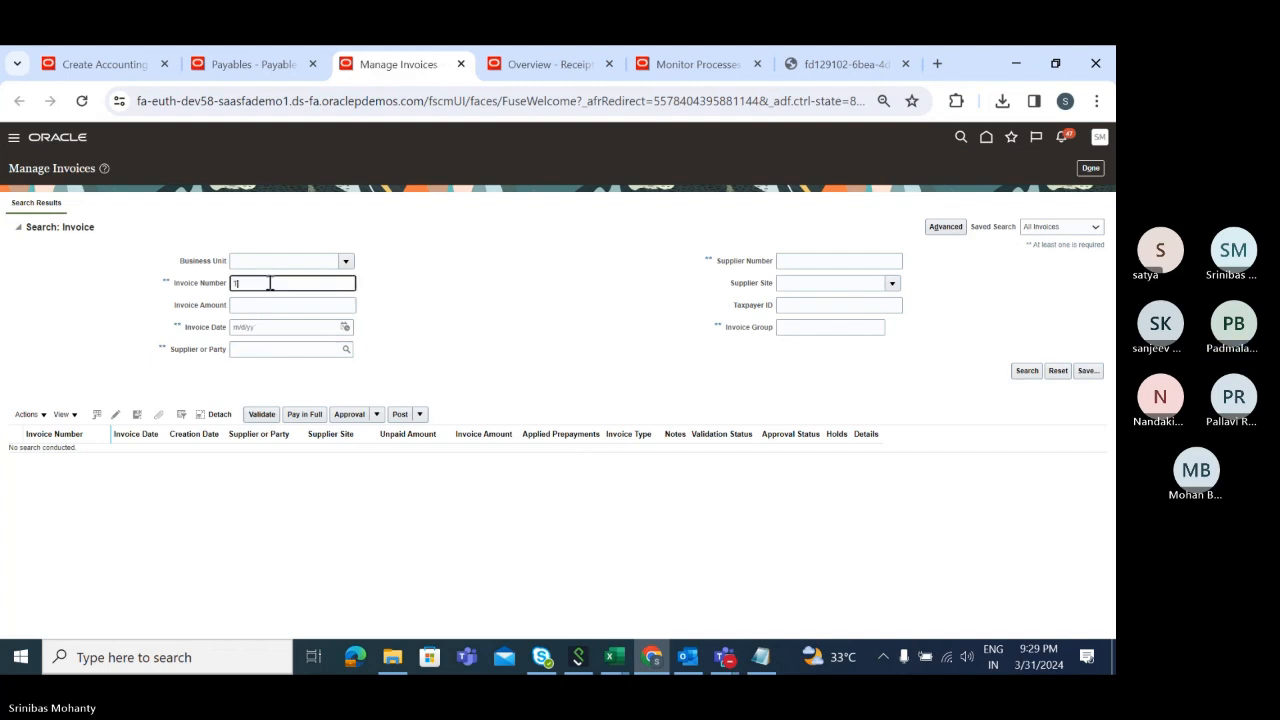
type("Tata")
left_click(1029, 372)
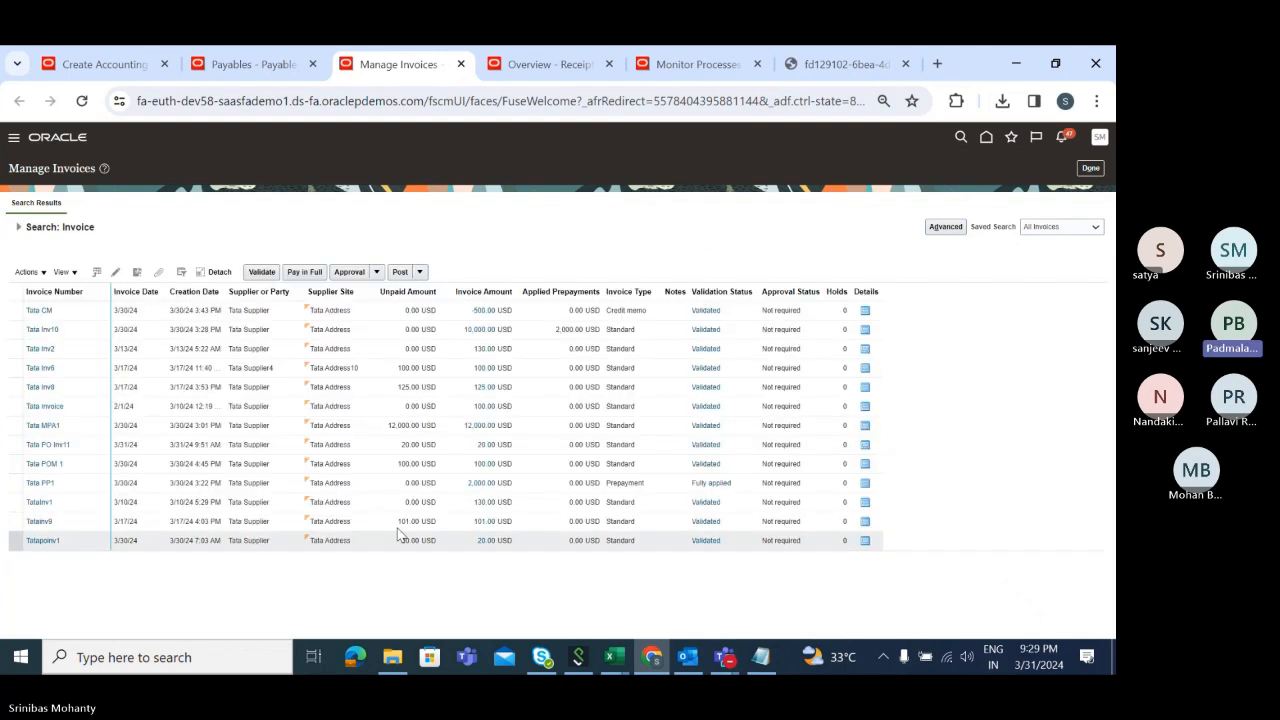
Open invoice Tata Inv10 and review its available actions, including Post to Ledger and Account in Draft
left_click(44, 330)
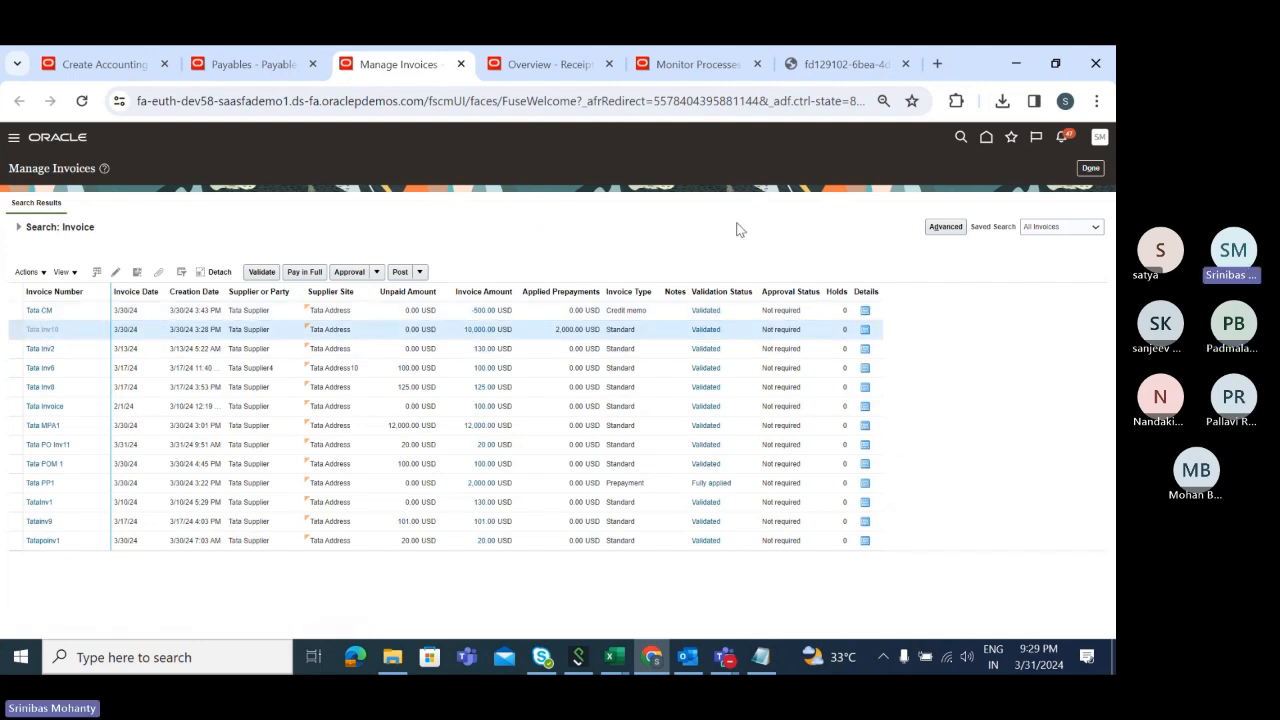
left_click(958, 225)
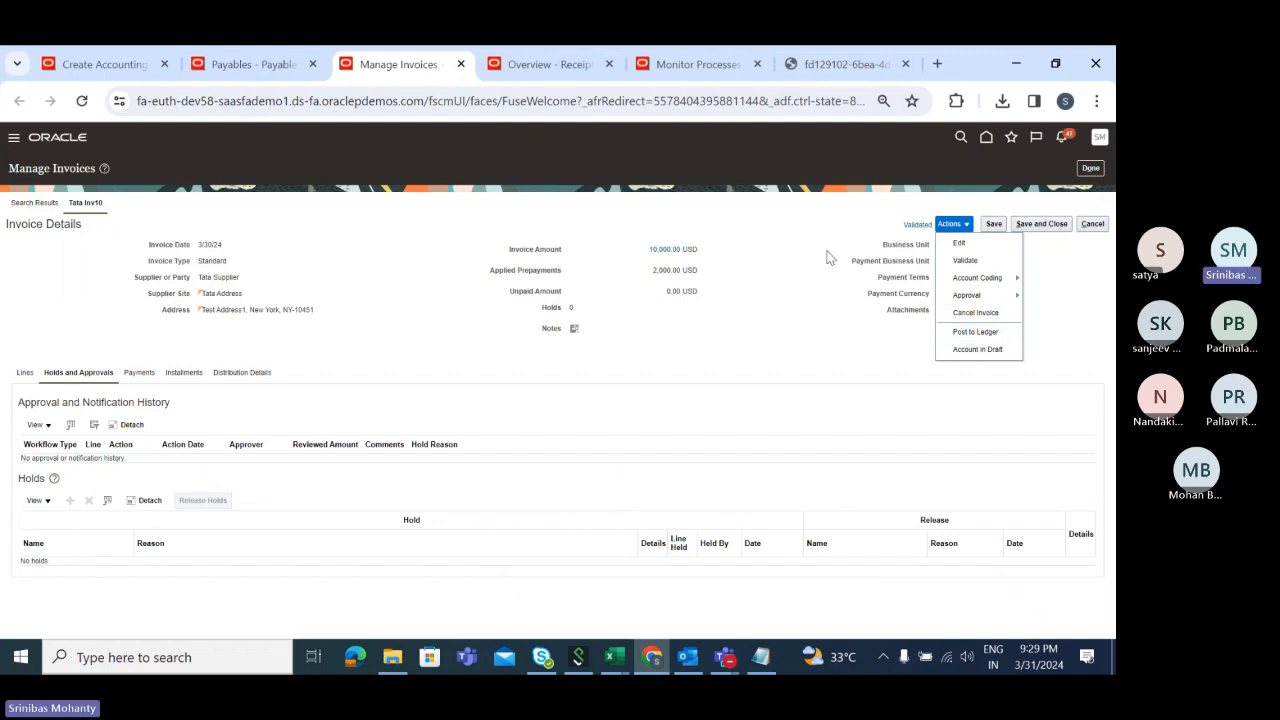
left_click(798, 152)
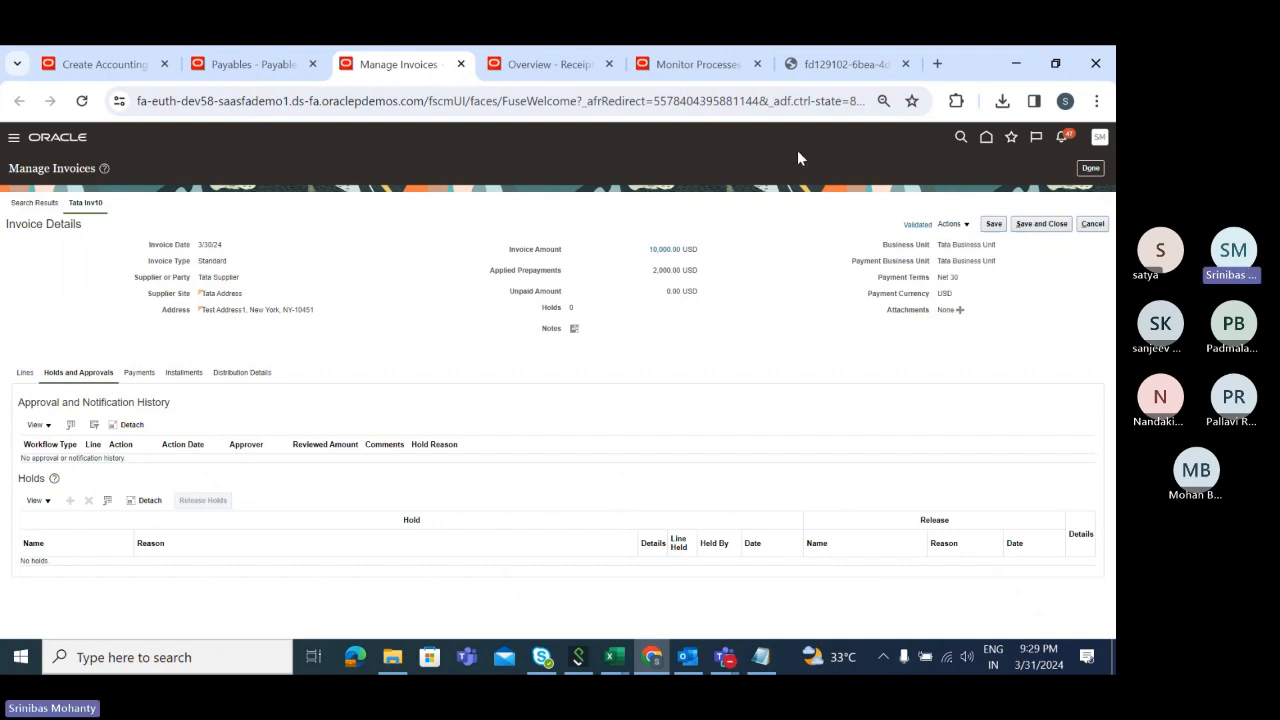
Check the Payables Dashboard browser tab, return to the Create Accounting request and cancel it without submitting
left_click(105, 66)
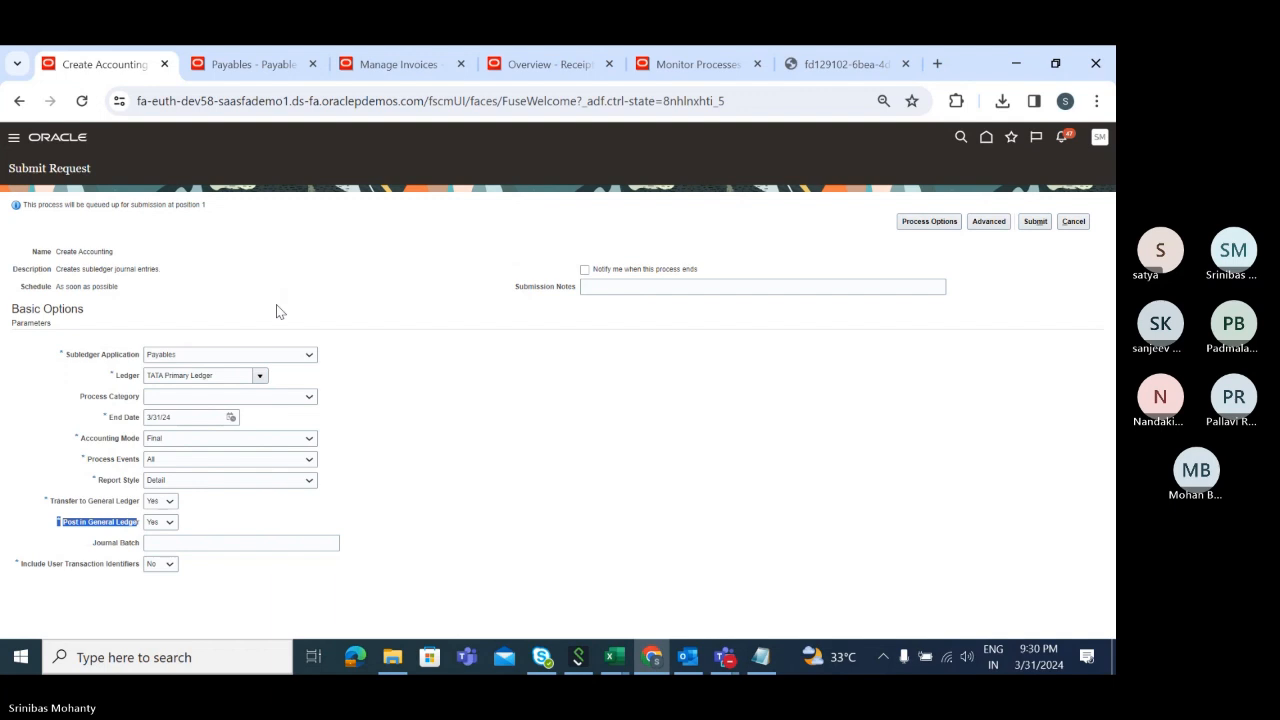
left_click(247, 65)
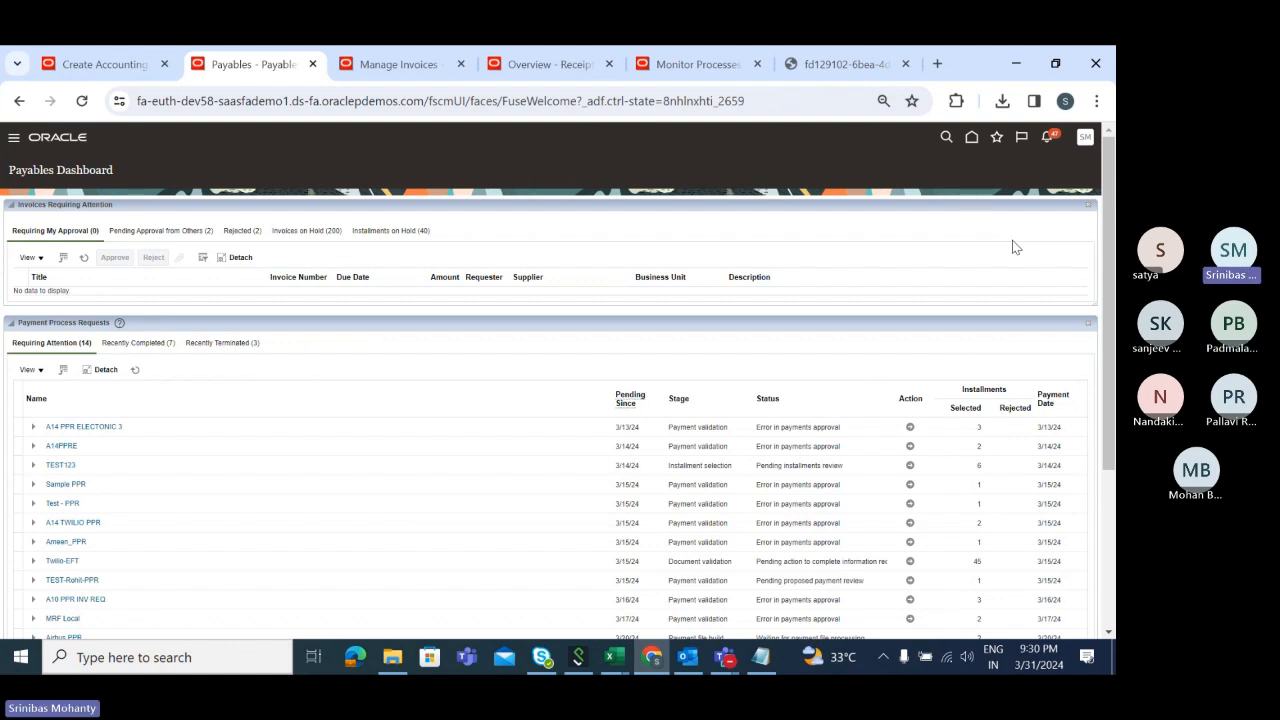
left_click(100, 63)
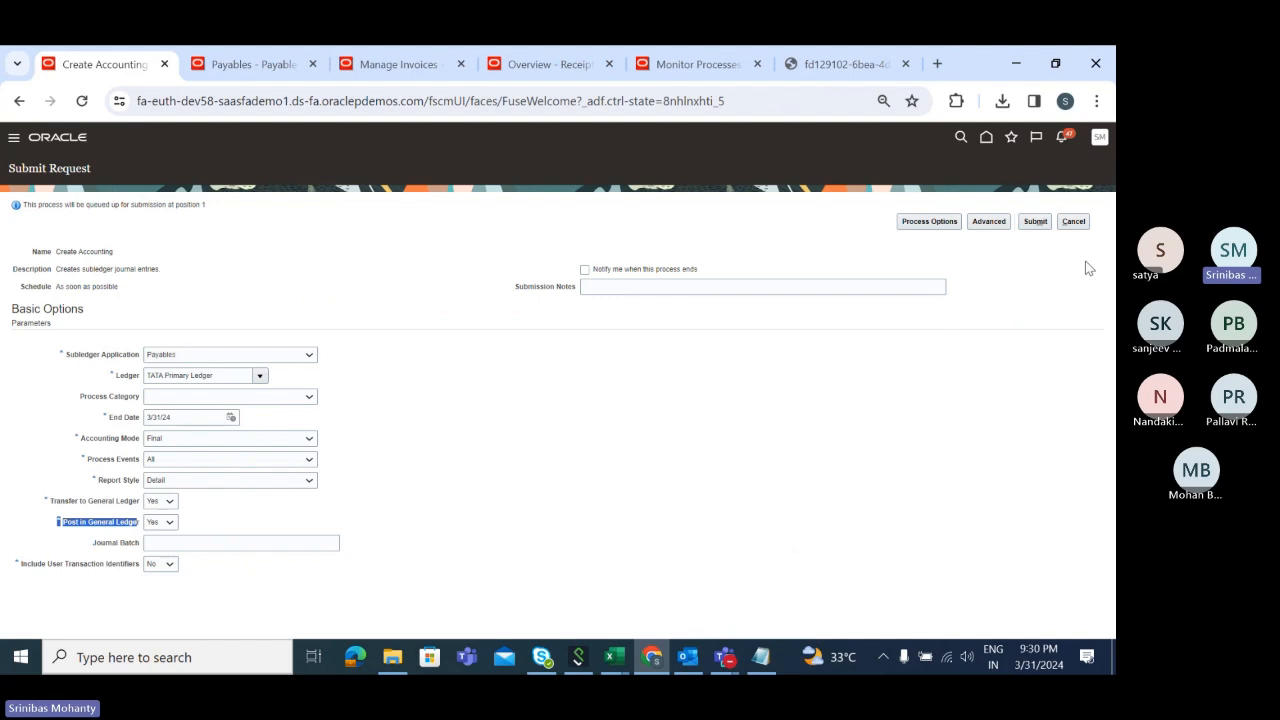
left_click(1073, 221)
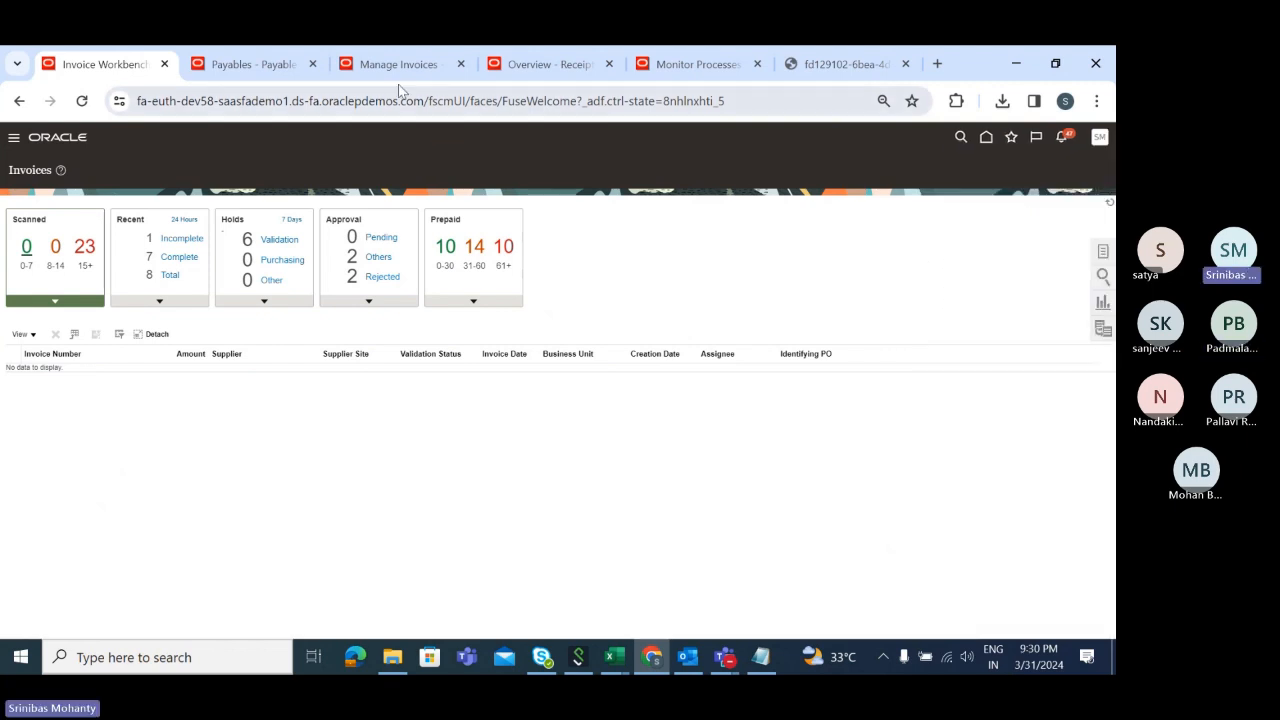
In the Monitor Processes browser tab, start scheduling a new process and look up its name with %Unaccounted%
left_click(705, 66)
left_click(125, 228)
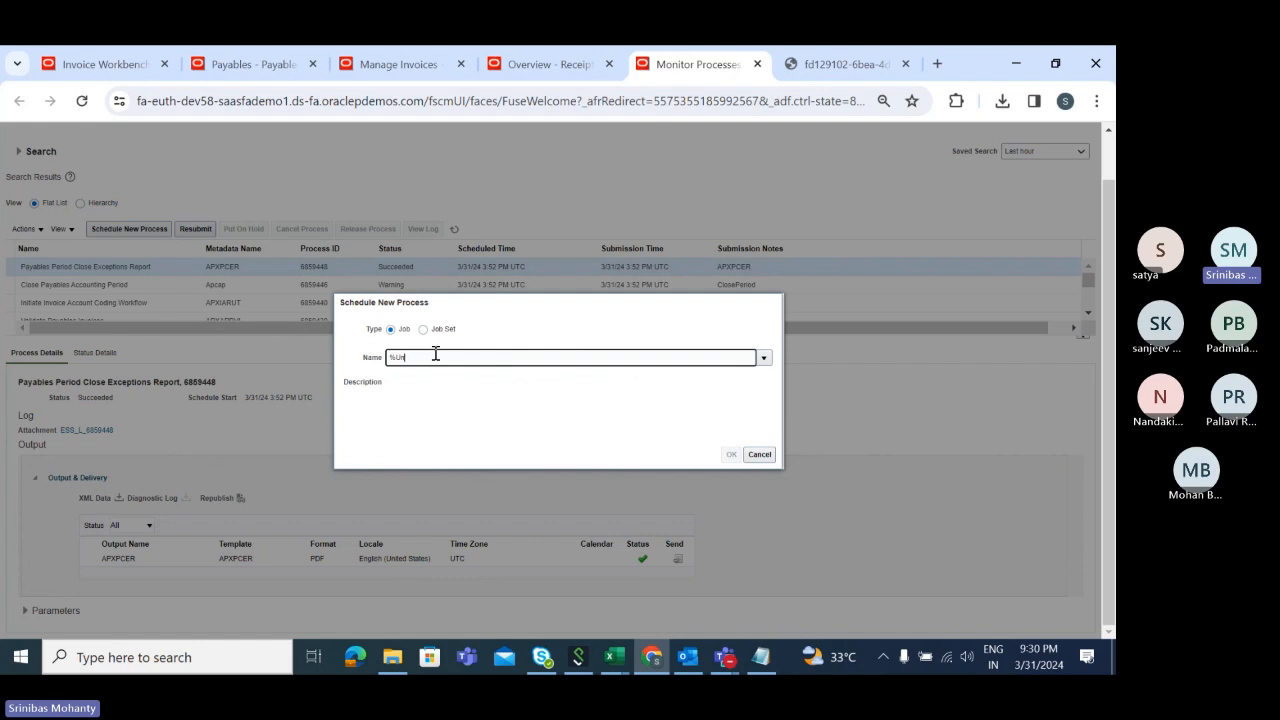
type("%")
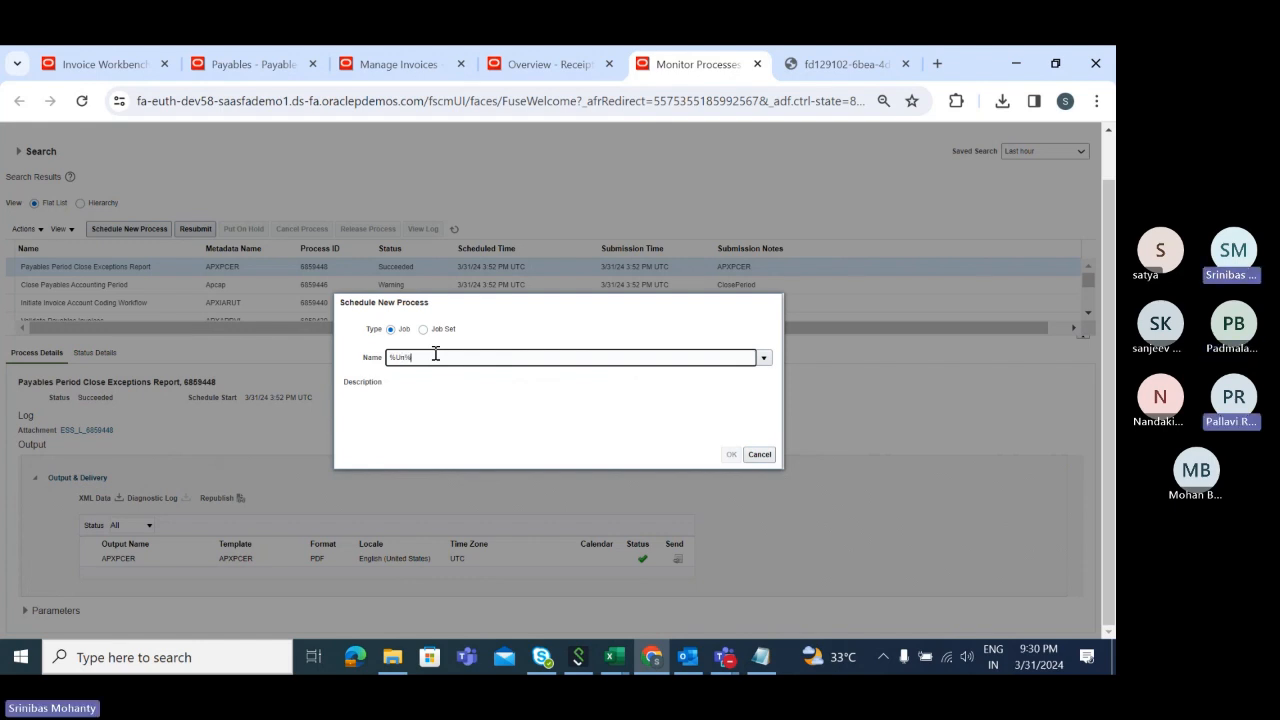
key("BackSpace")
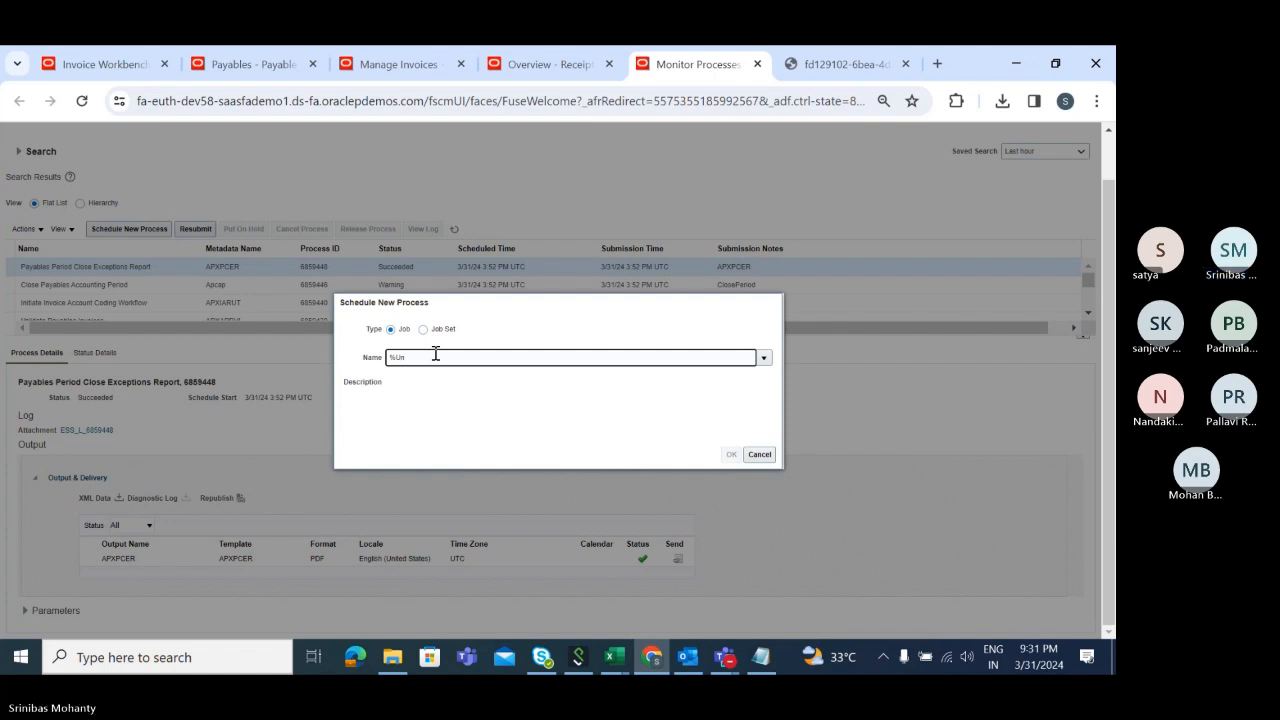
type("accounte")
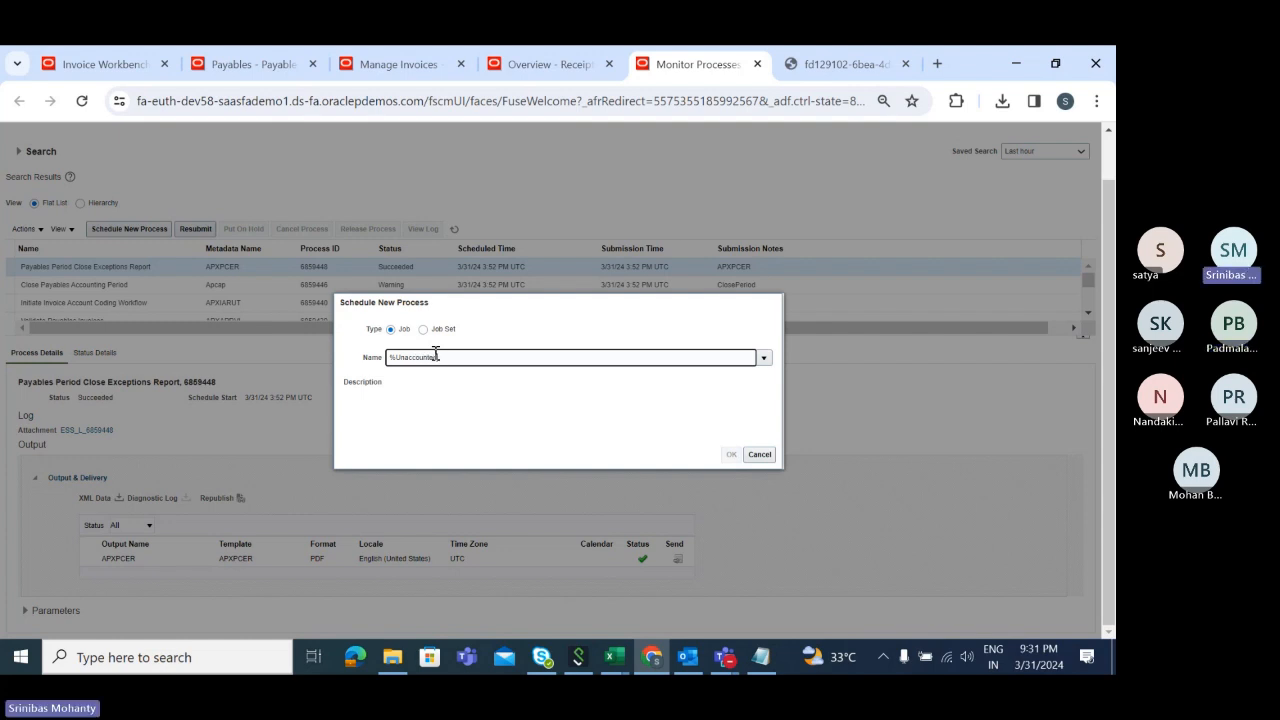
type("d%")
key("Tab")
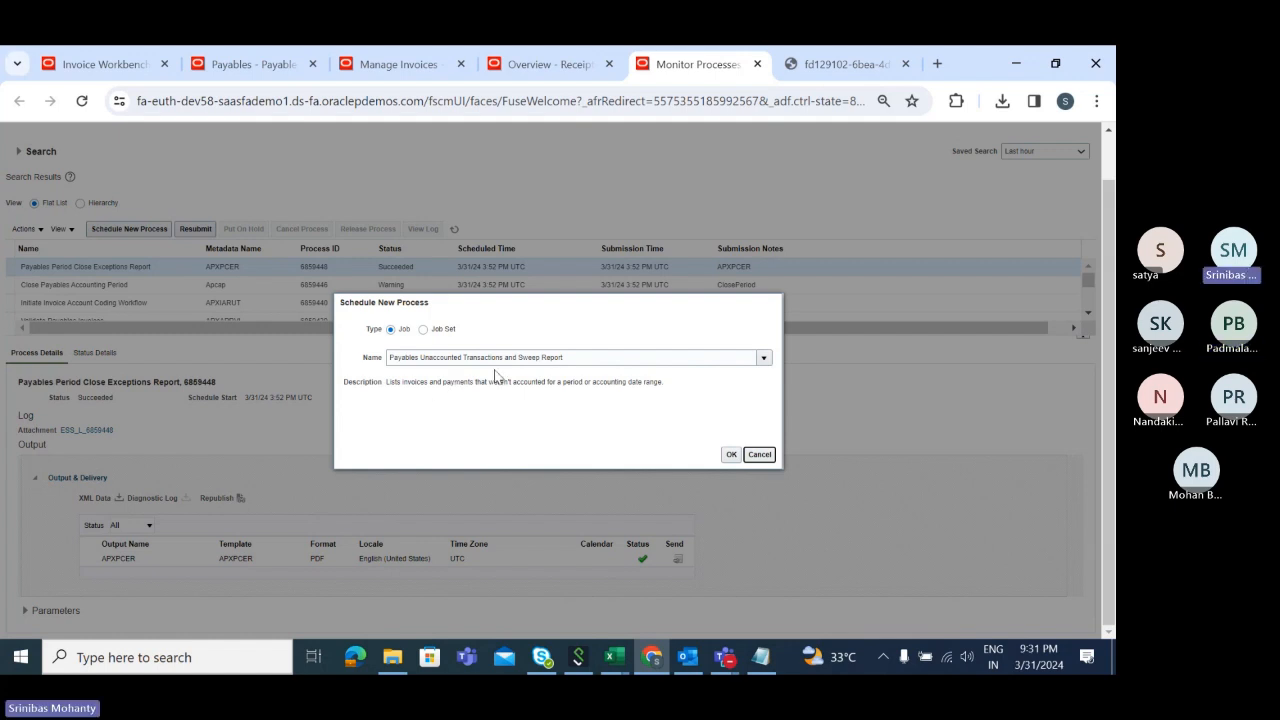
Open the process details of the Payables Unaccounted Transactions and Sweep Report and review the report name
left_click(578, 357)
left_click_drag(578, 357, 388, 357)
left_click(731, 455)
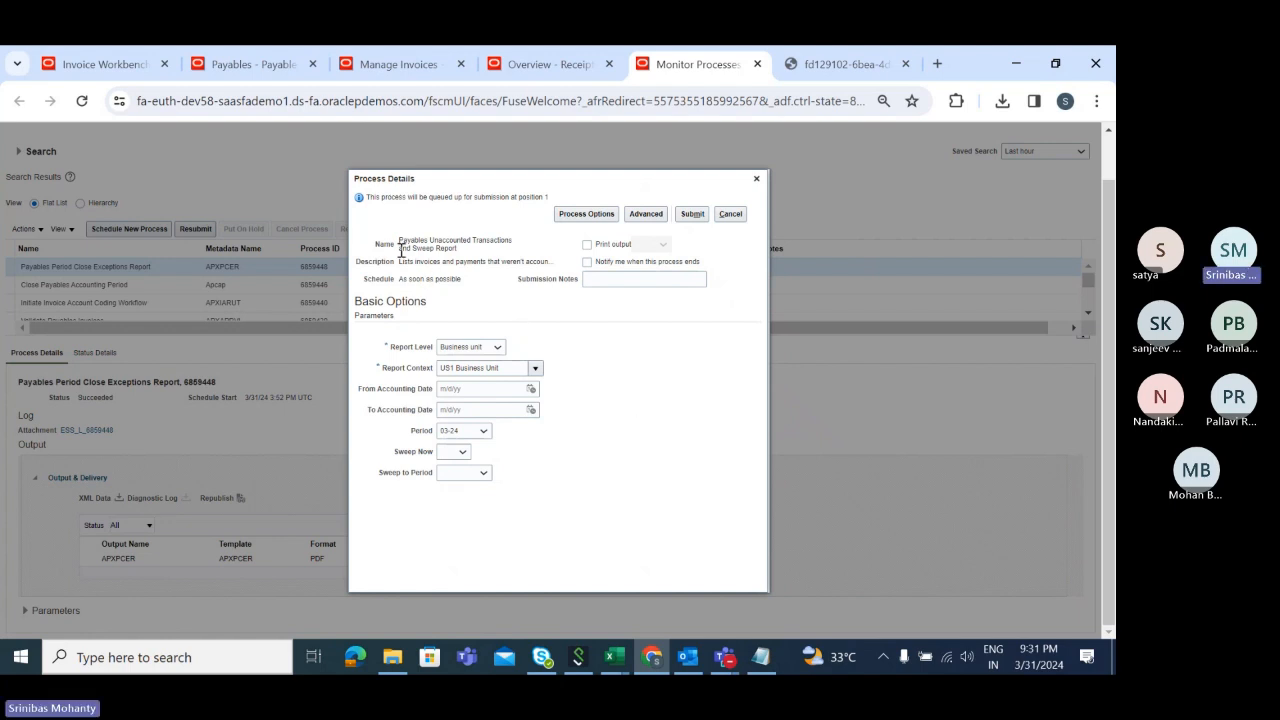
left_click_drag(513, 241, 459, 247)
left_click_drag(399, 241, 474, 252)
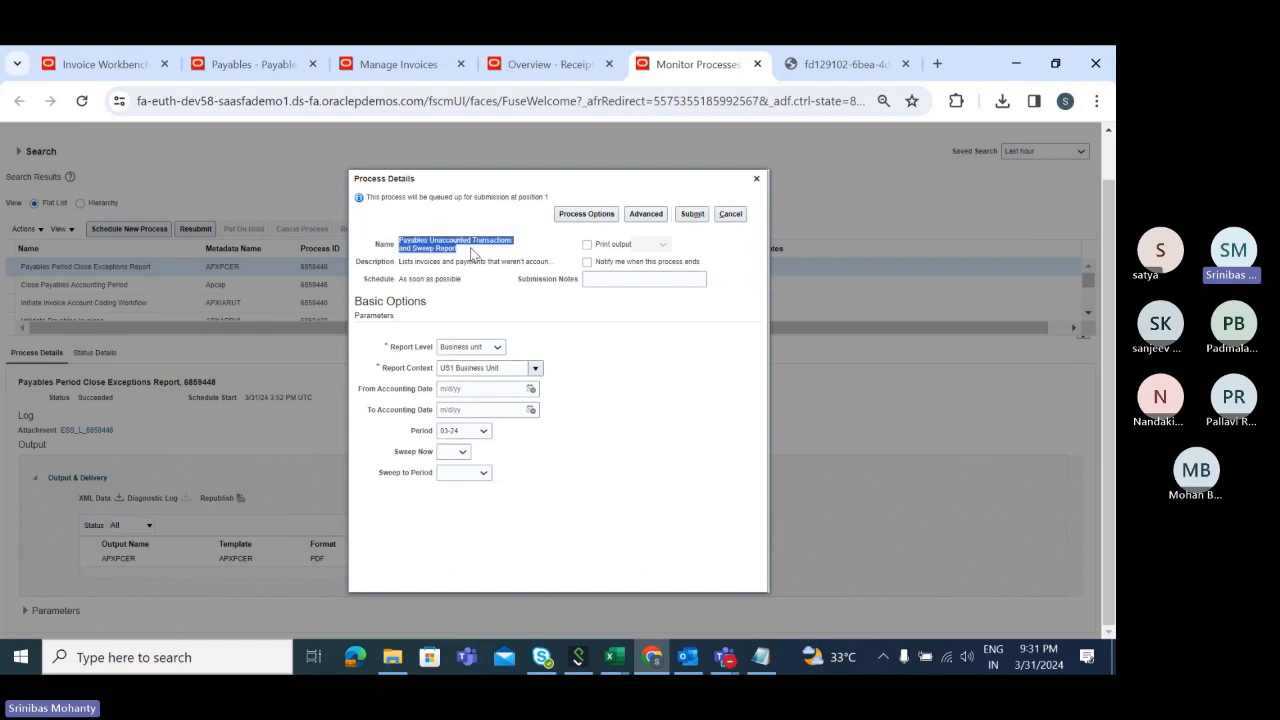
left_click(498, 290)
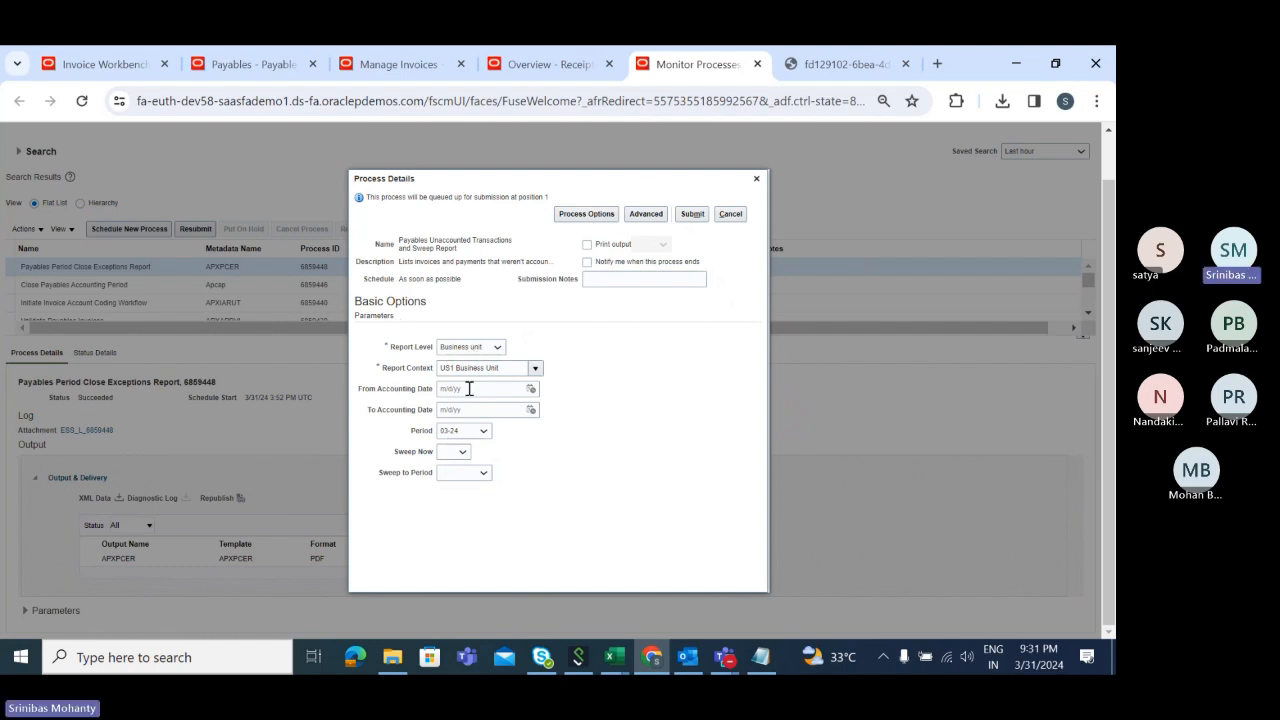
Search the report contexts for "Tata" and set the sweep report's context to Tata Business Unit
left_click(536, 370)
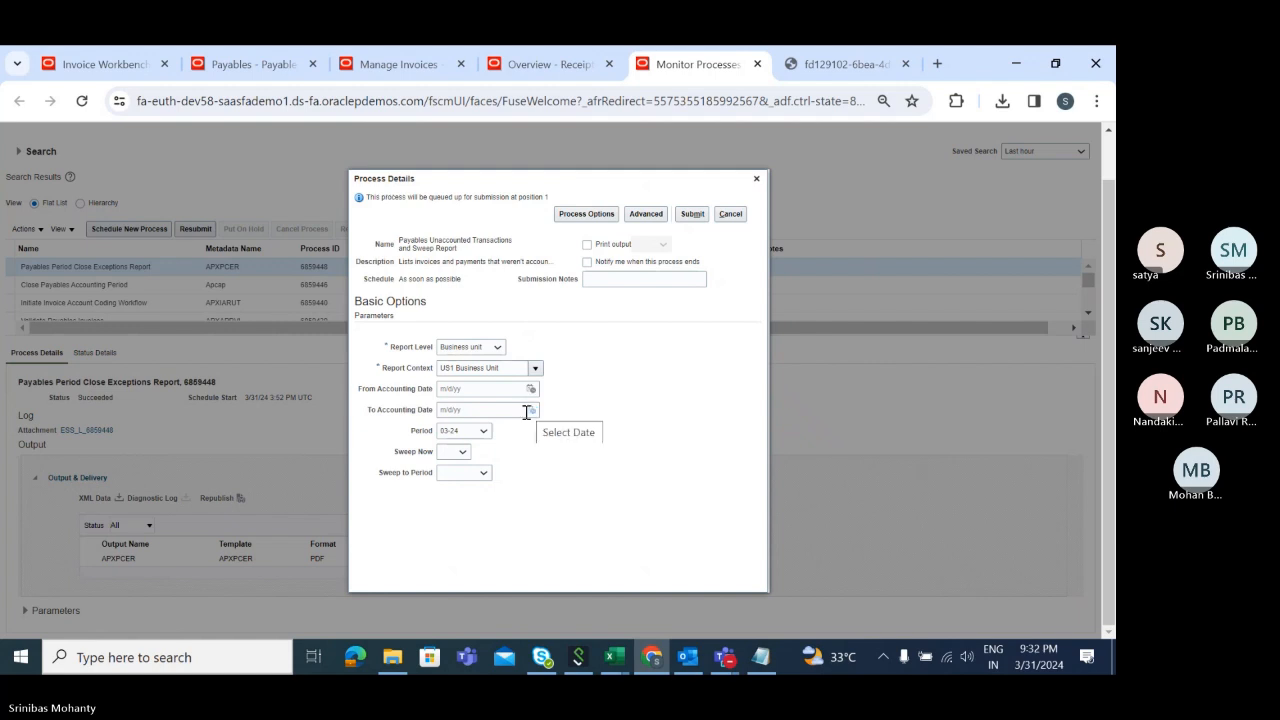
left_click(455, 578)
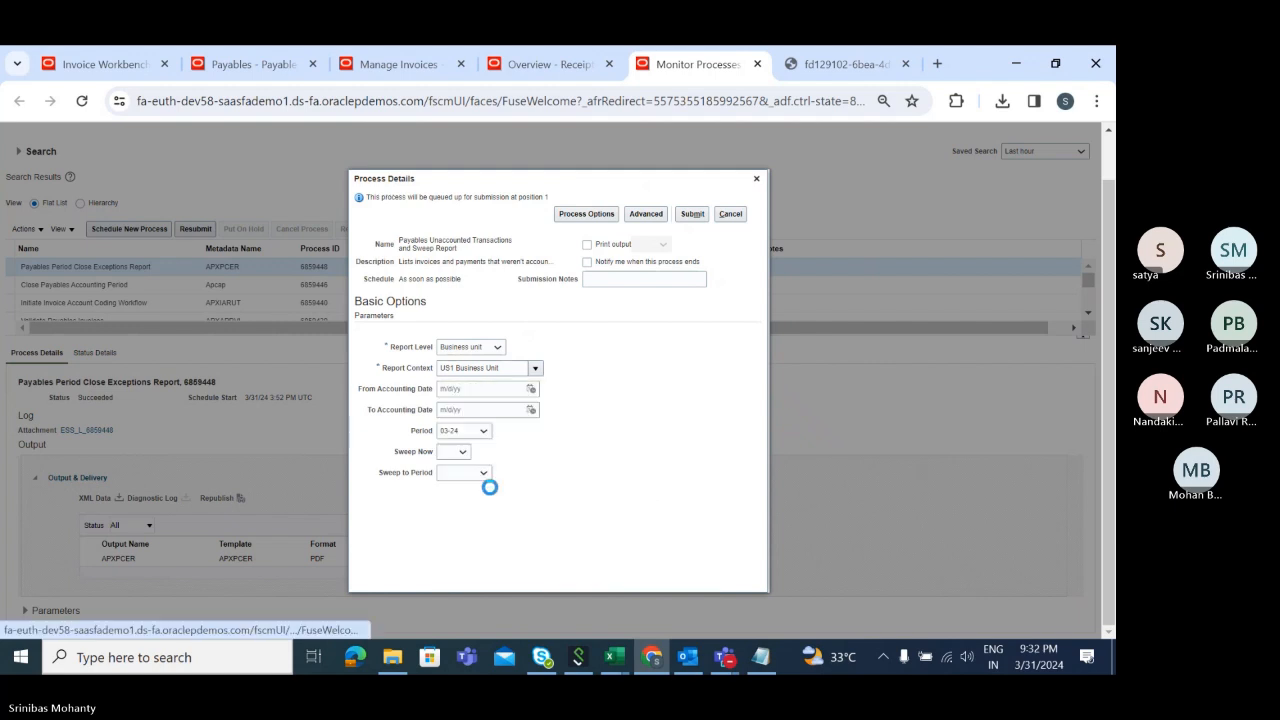
key("BackSpace")
type("Tata")
left_click(645, 383)
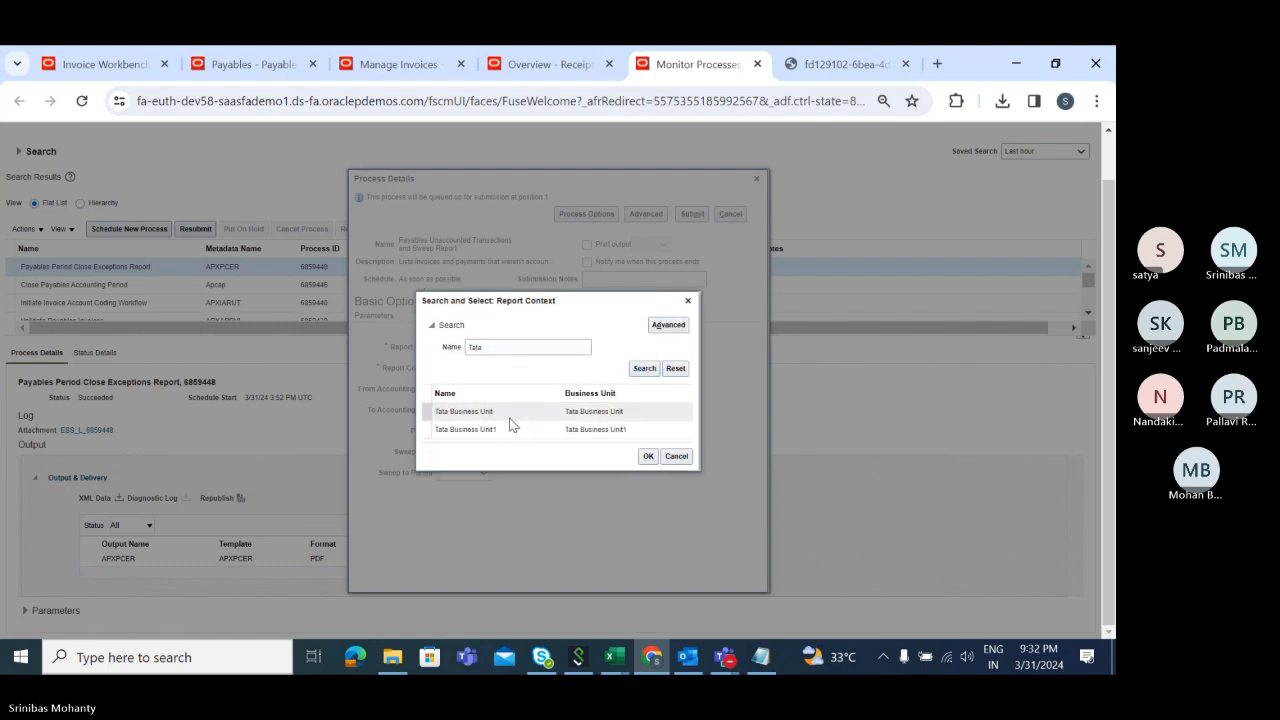
left_click(503, 411)
left_click(648, 457)
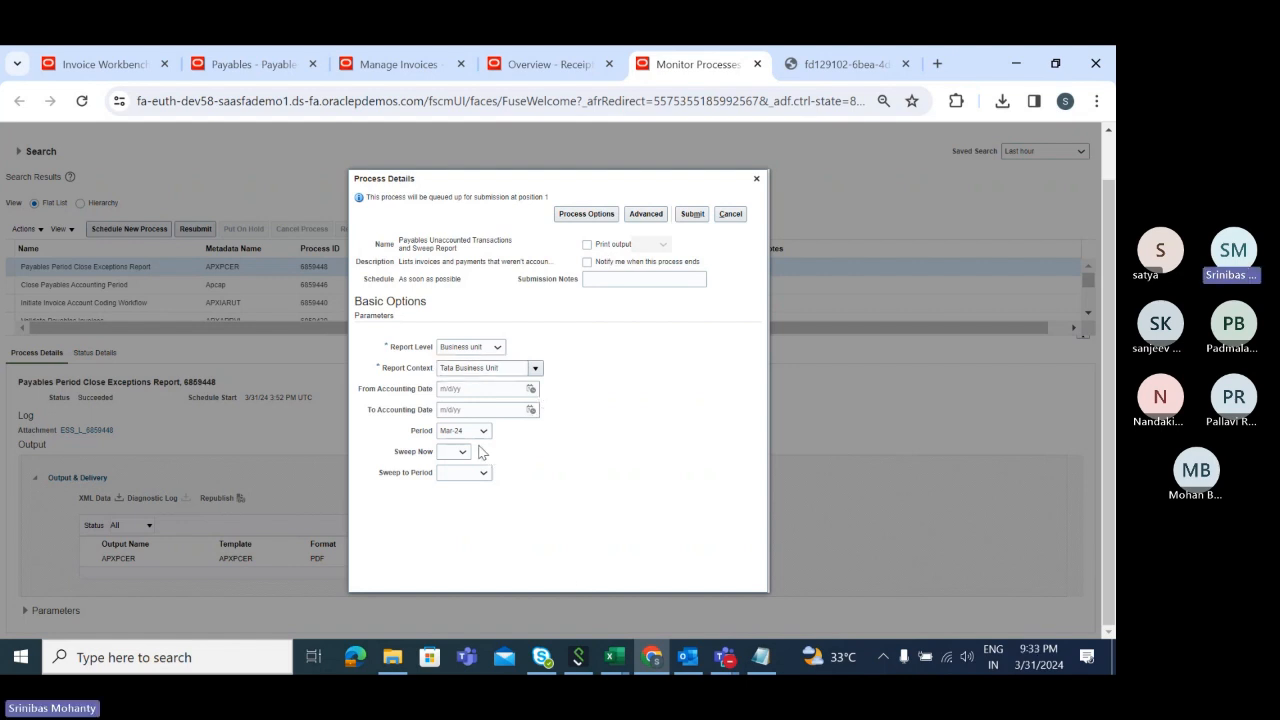
Set Sweep Now to Yes and the sweep-to period to Apr-24, and close the report request without submitting it
left_click(462, 433)
left_click(452, 461)
left_click(452, 452)
left_click(452, 483)
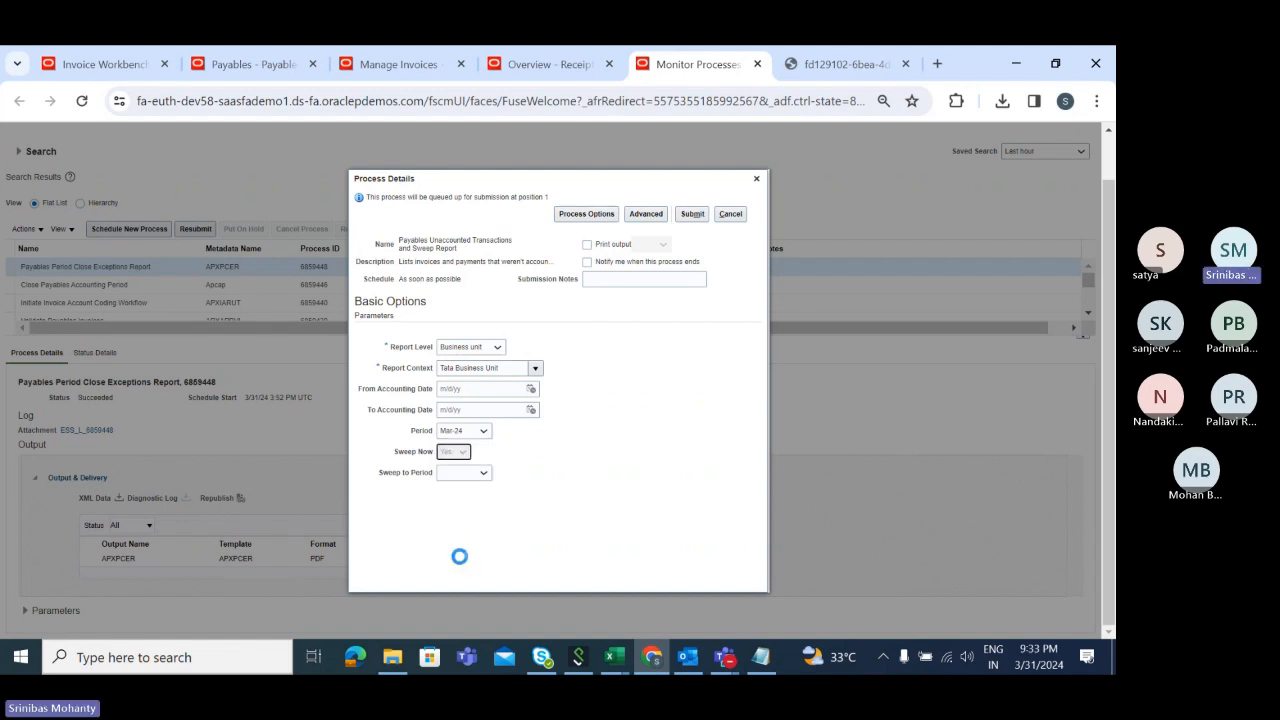
left_click(464, 472)
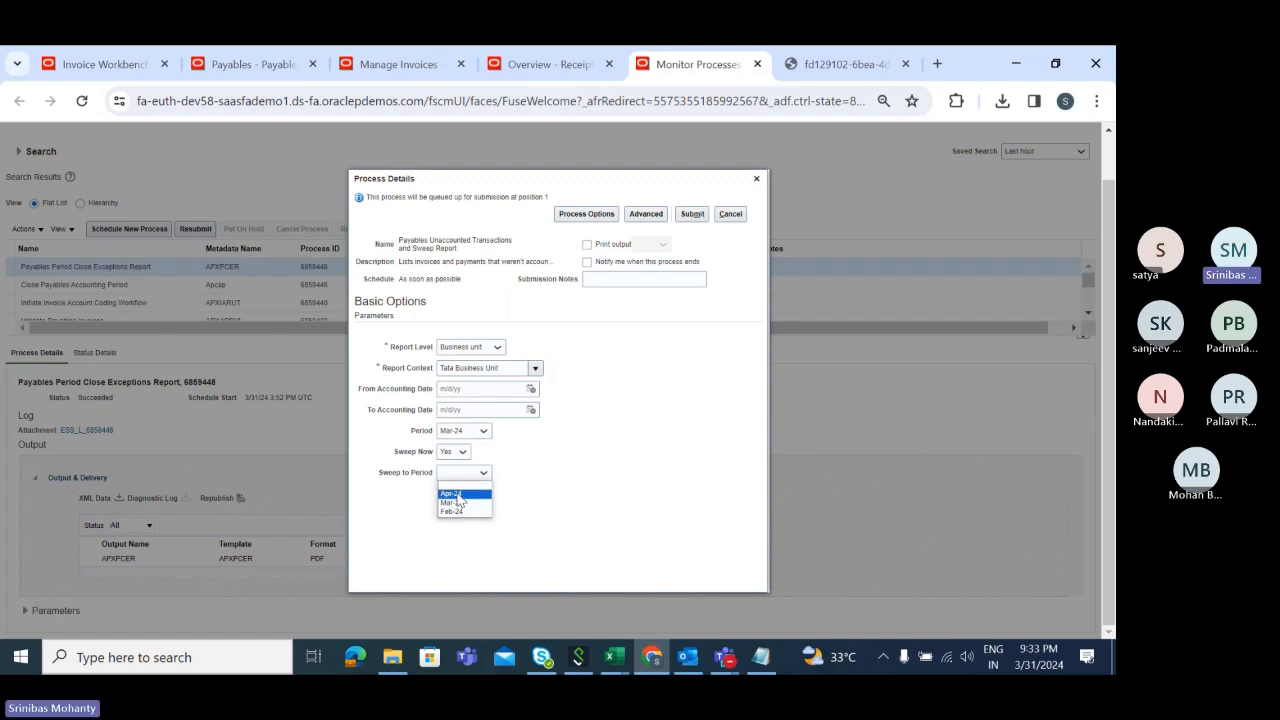
left_click(452, 493)
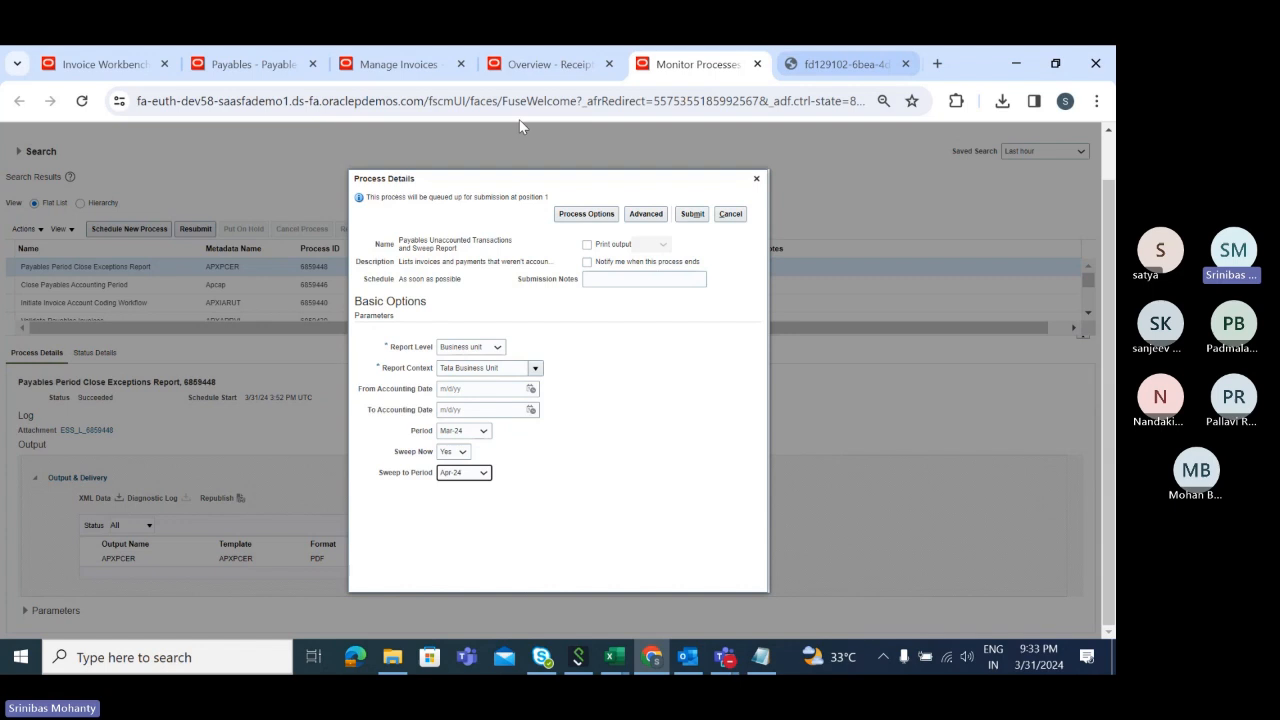
left_click(756, 178)
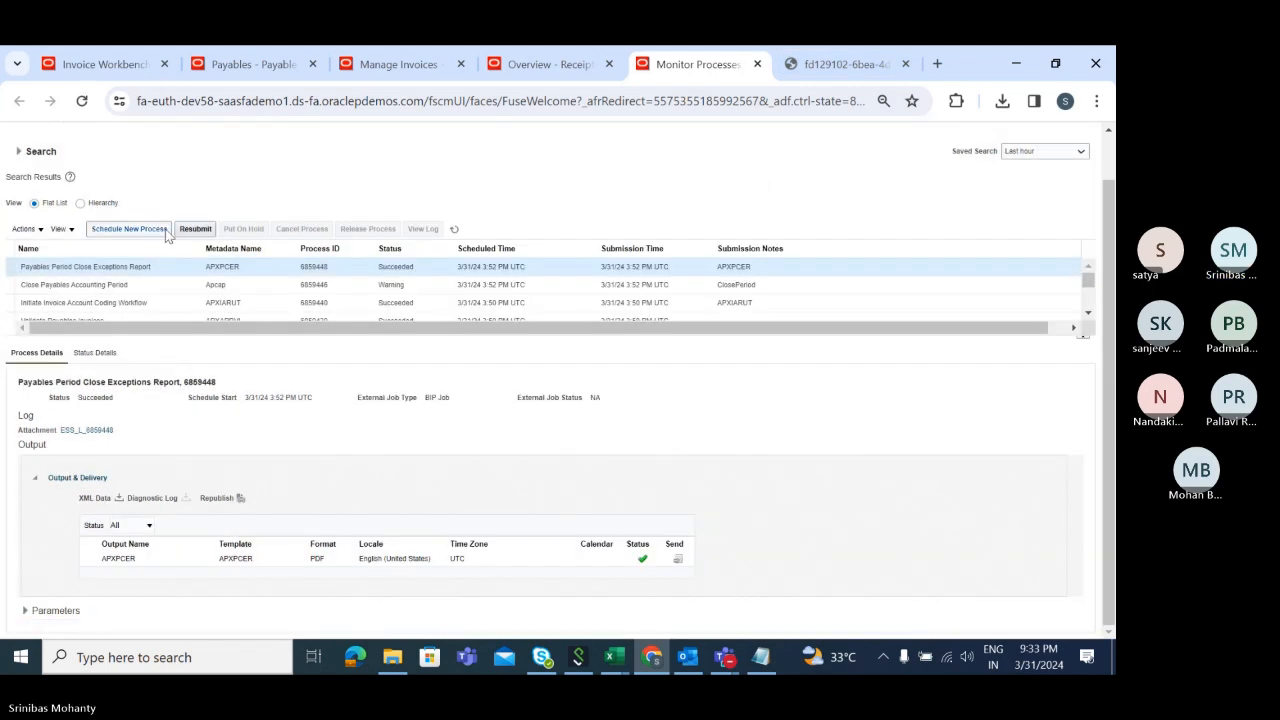
Schedule another new process, look up names with %create%, choose Create Accounting and open its process details
scroll(293, 381, "up", 1)
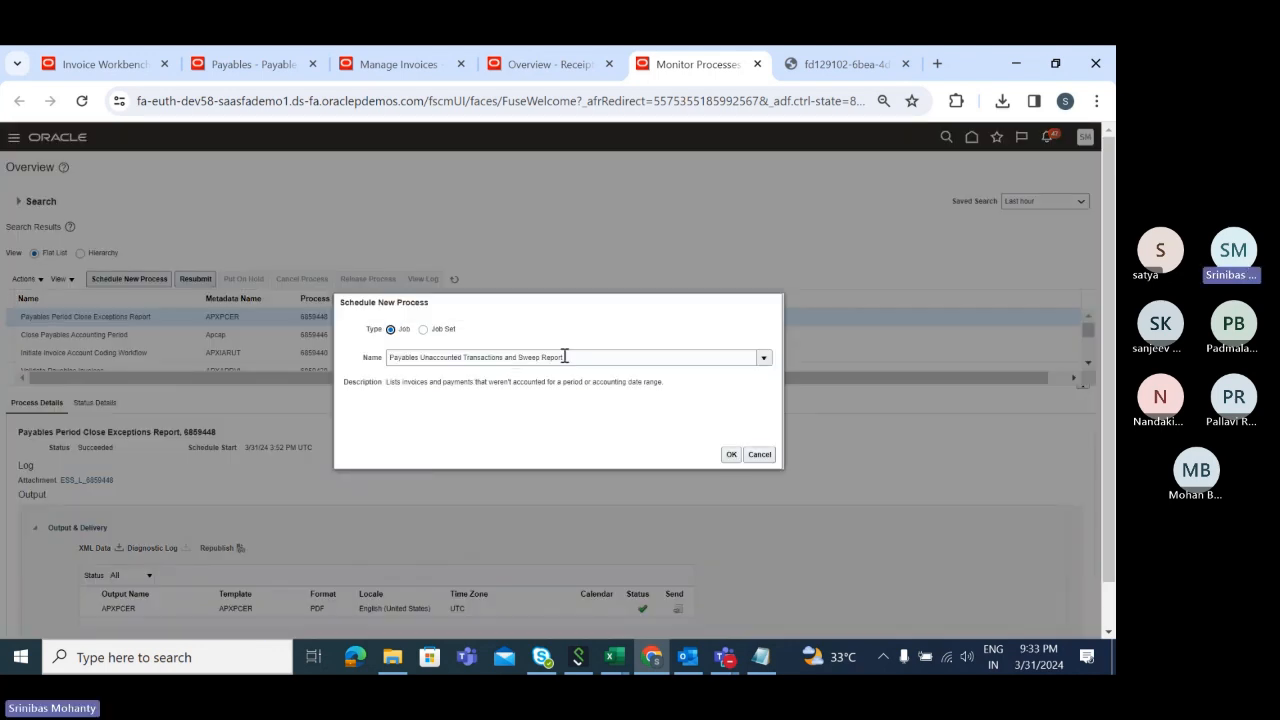
left_click_drag(603, 359, 386, 368)
mouse_move(614, 666)
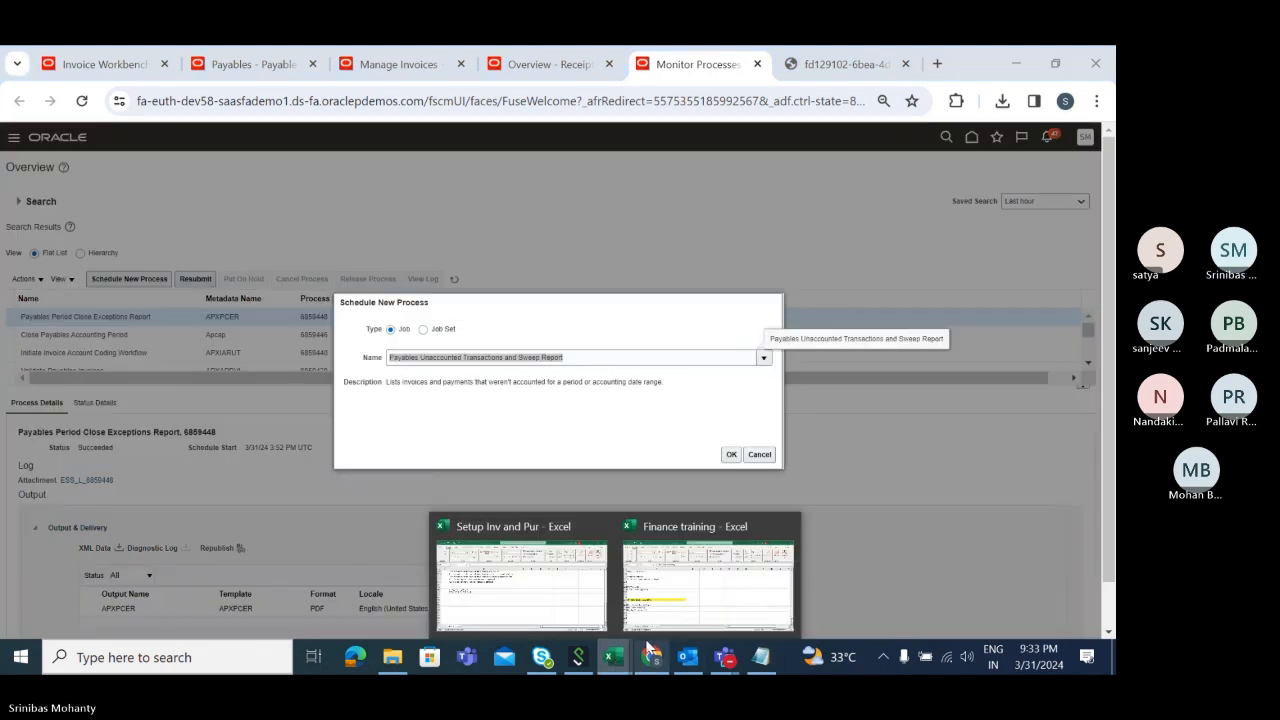
left_click(566, 610)
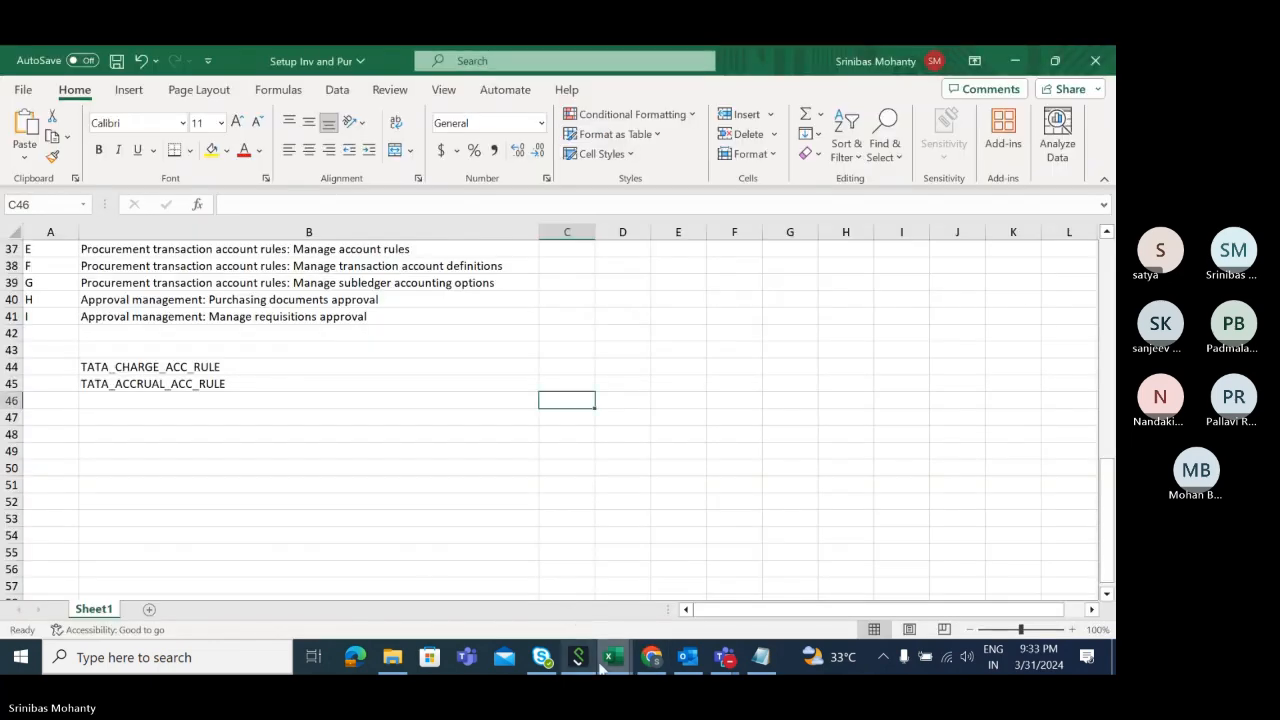
key("alt+Tab")
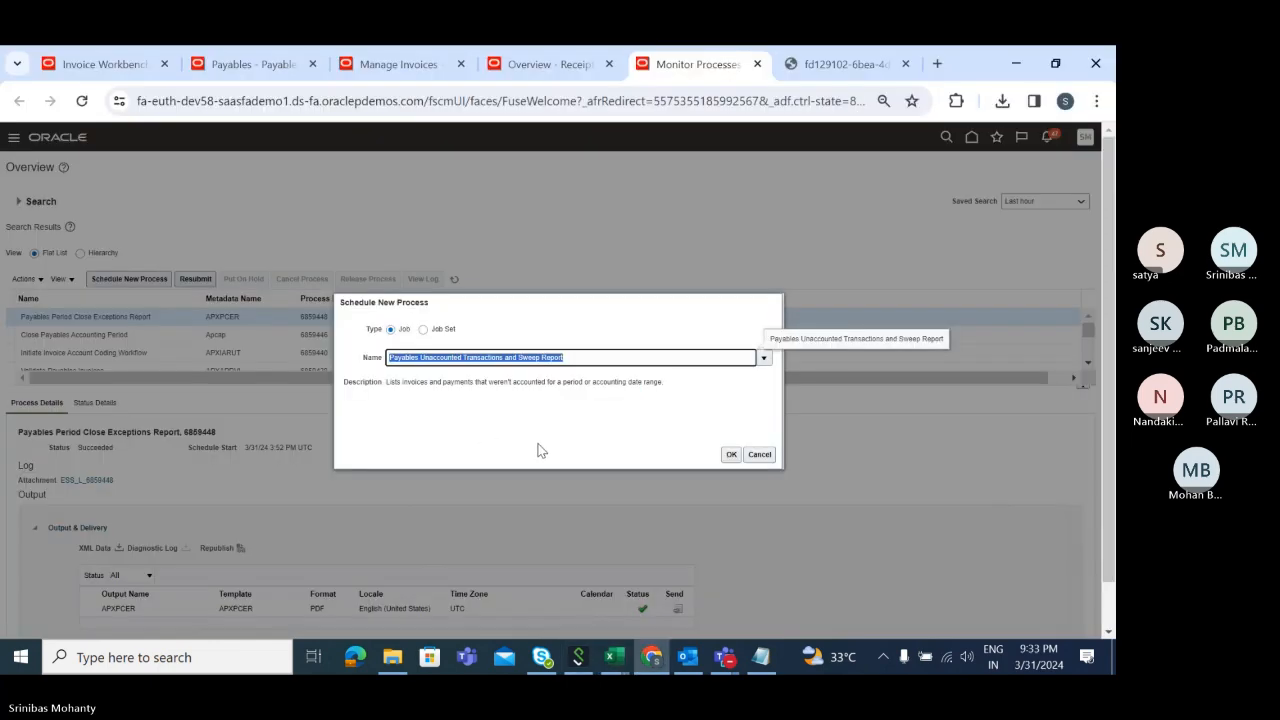
type("%create%")
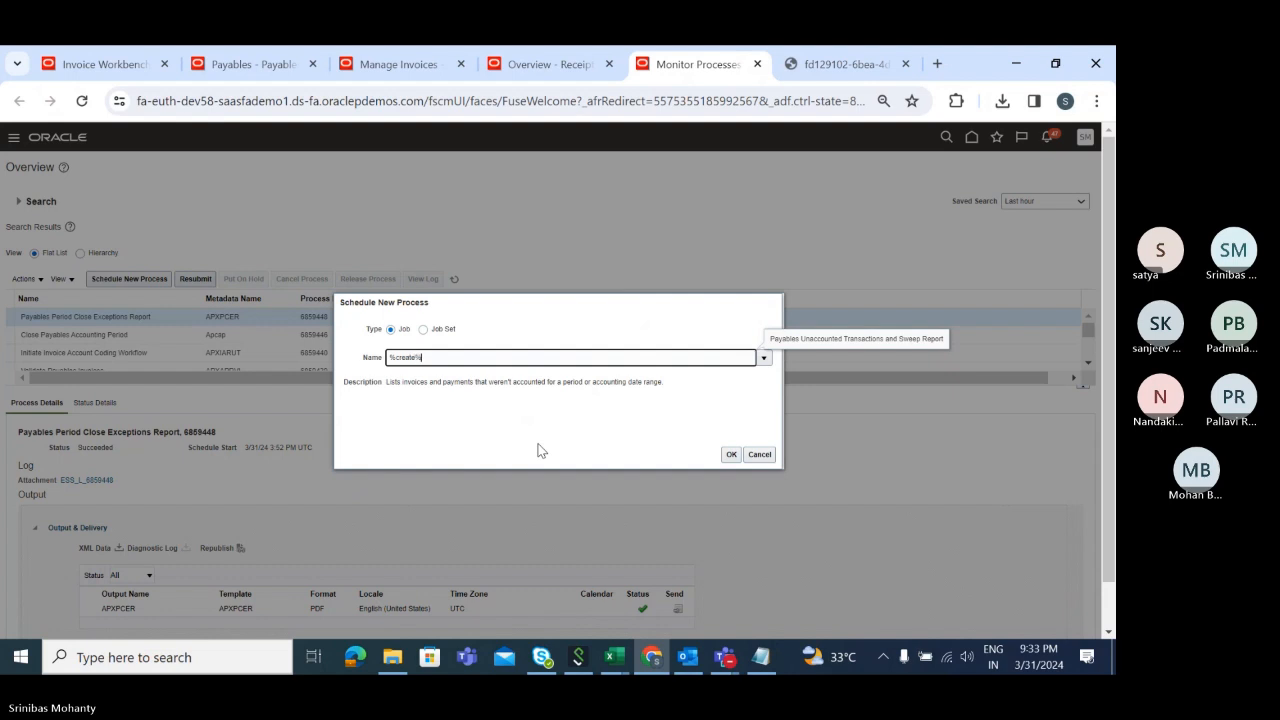
key("Tab")
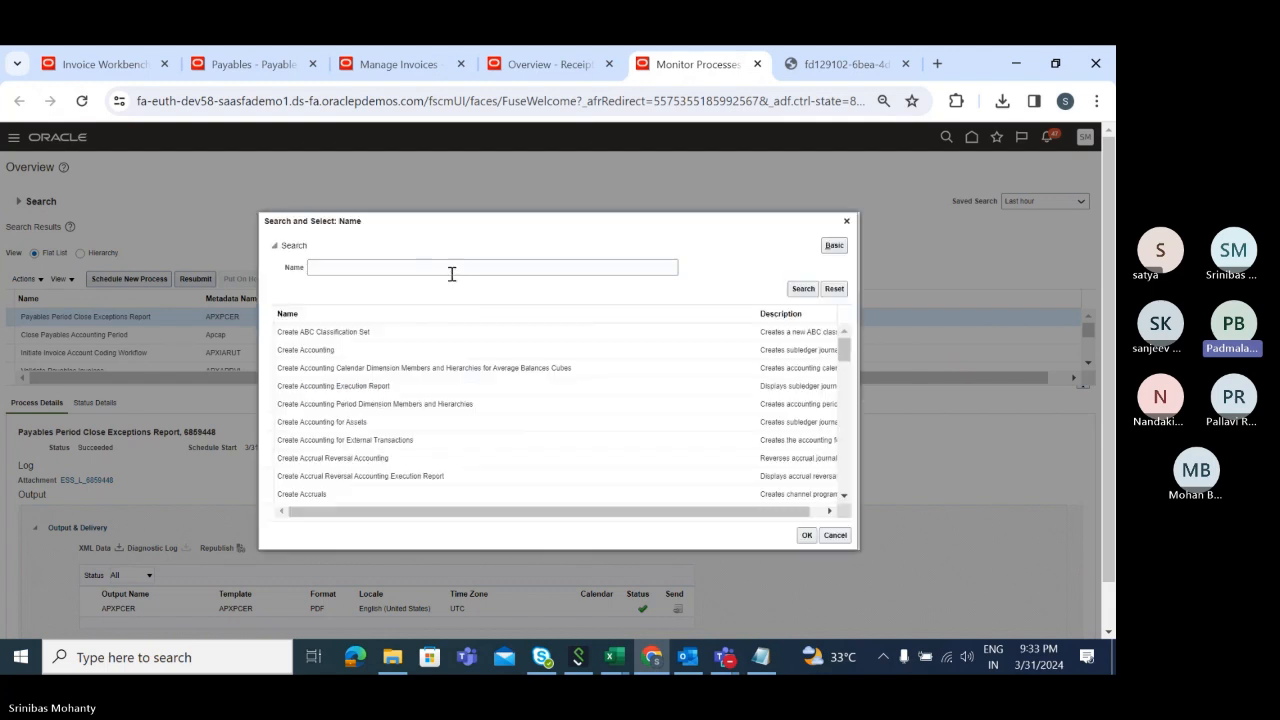
left_click(359, 350)
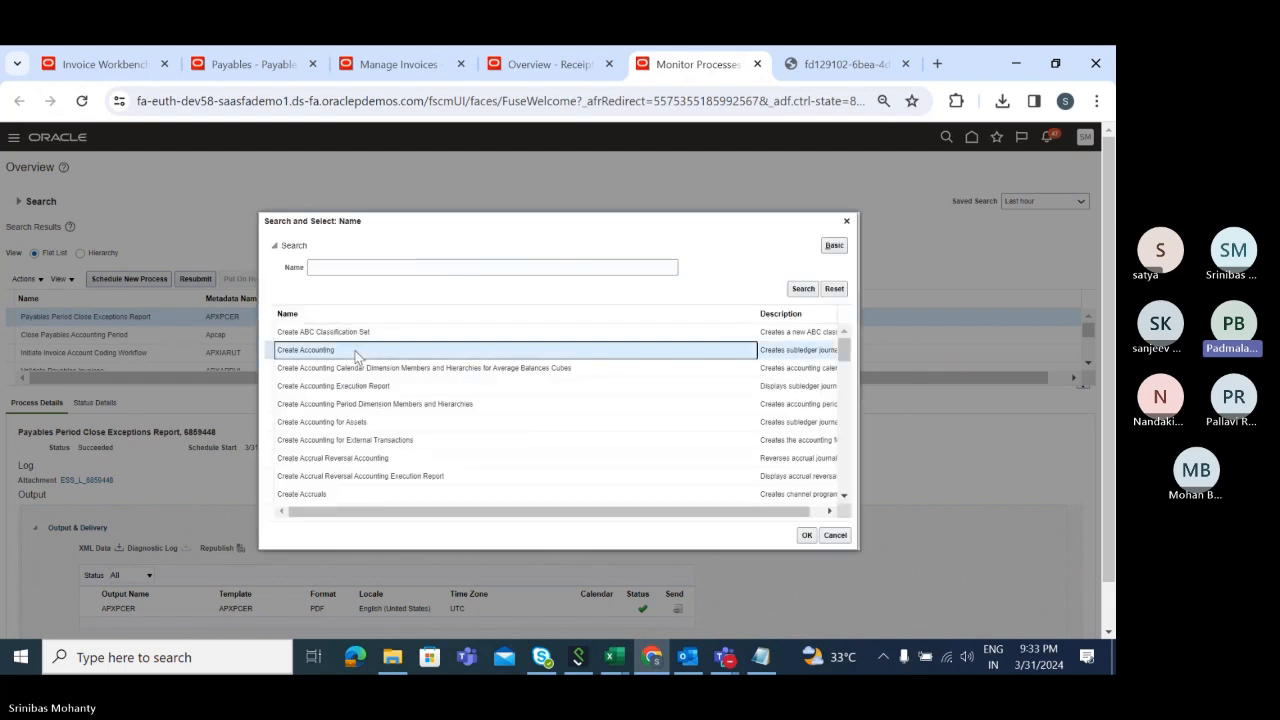
left_click(807, 536)
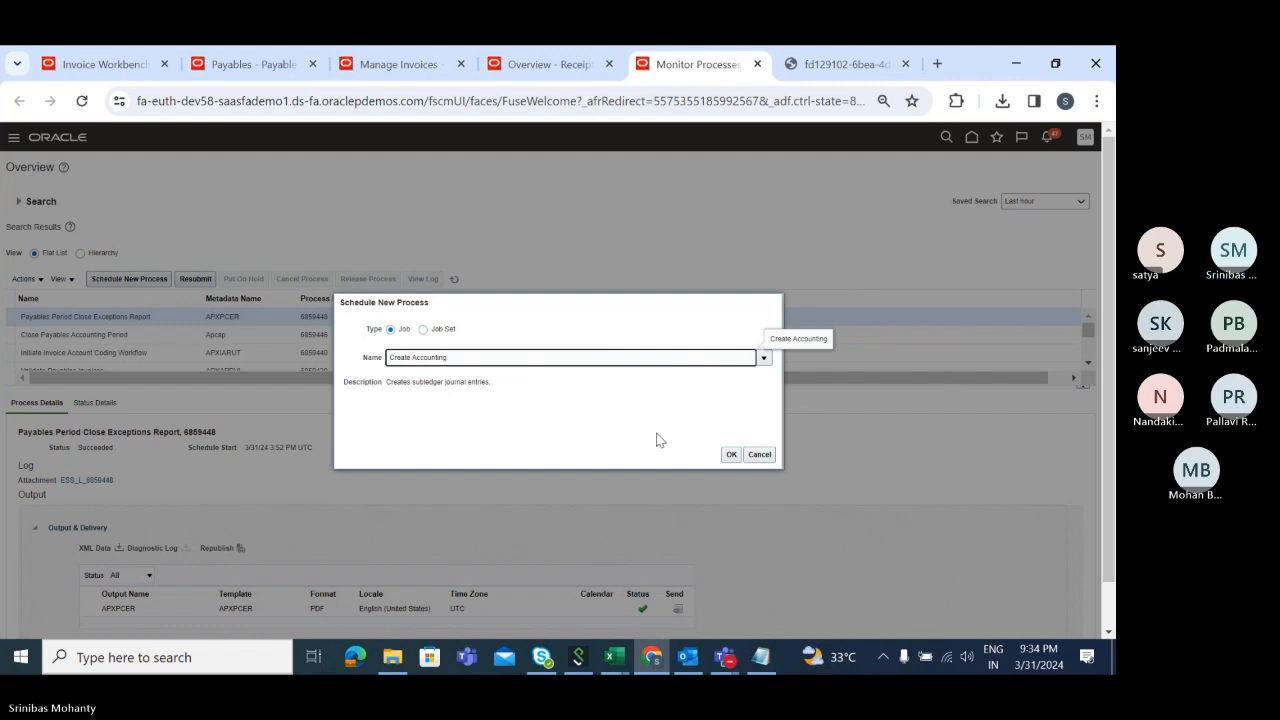
left_click(731, 455)
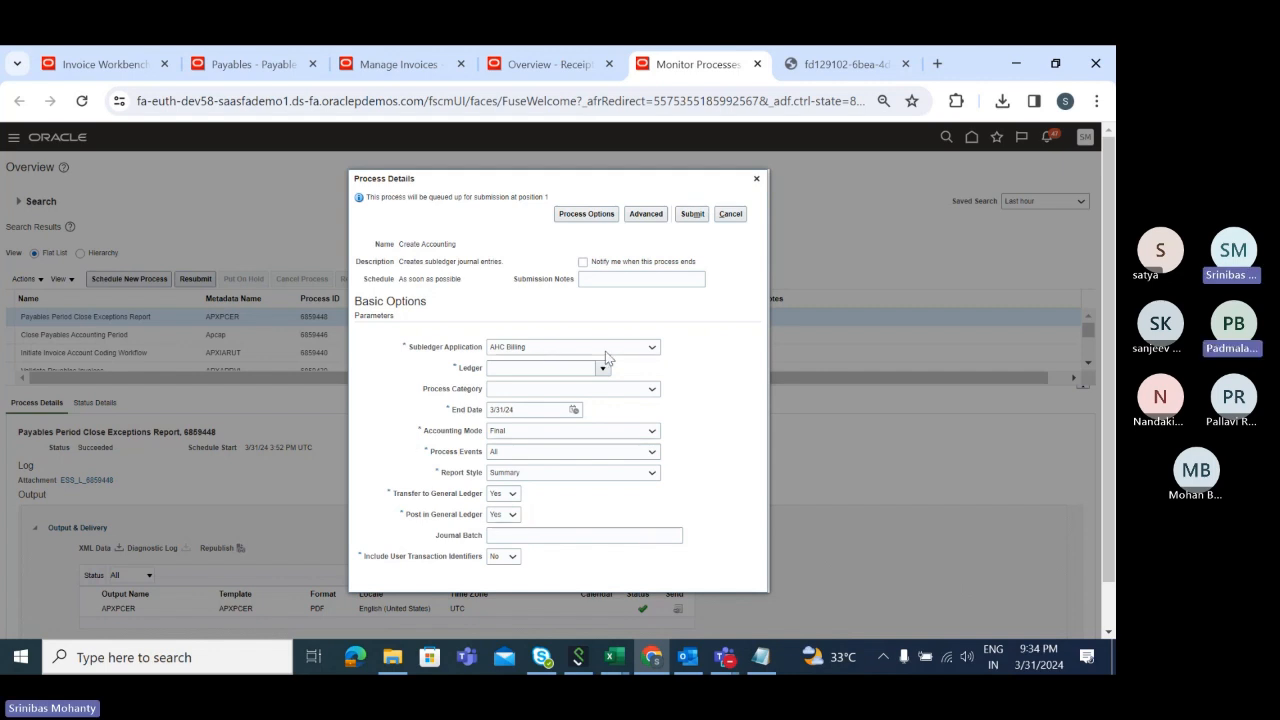
Set the Create Accounting subledger application to Payables and the ledger to TATA Primary Ledger
left_click(604, 369)
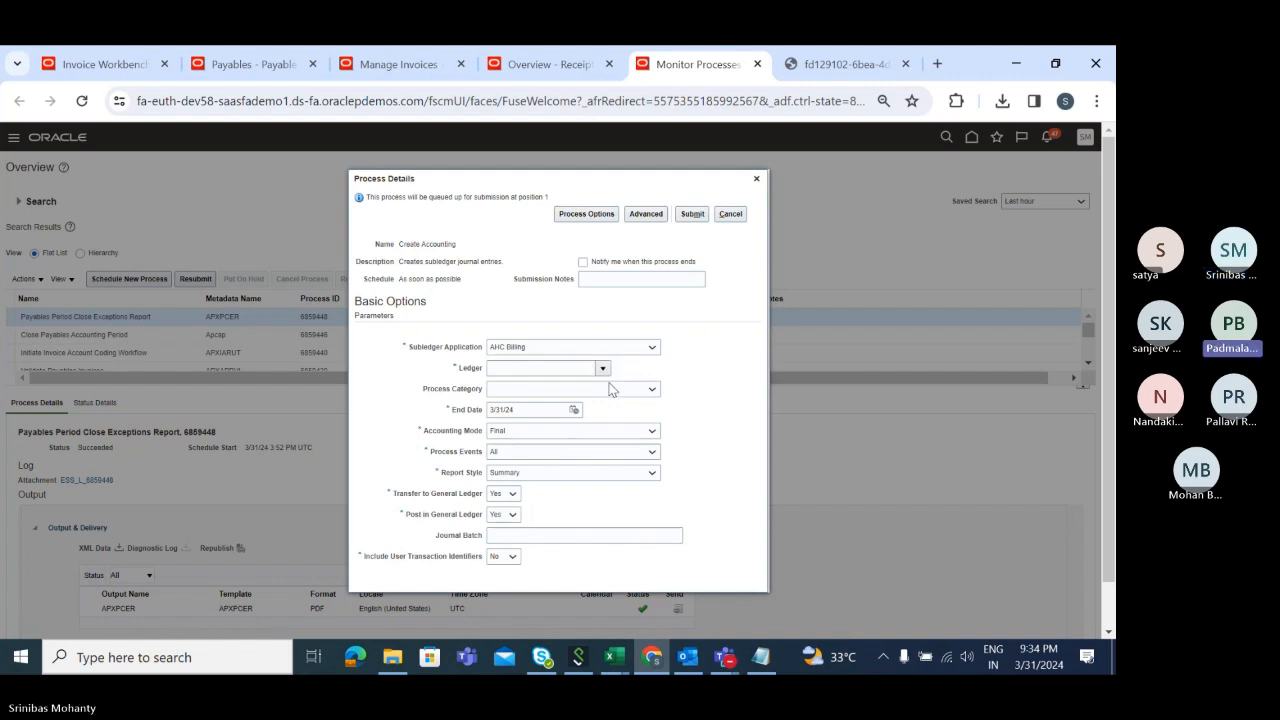
left_click(596, 347)
left_click(593, 351)
left_click(593, 351)
left_click_drag(652, 399, 654, 471)
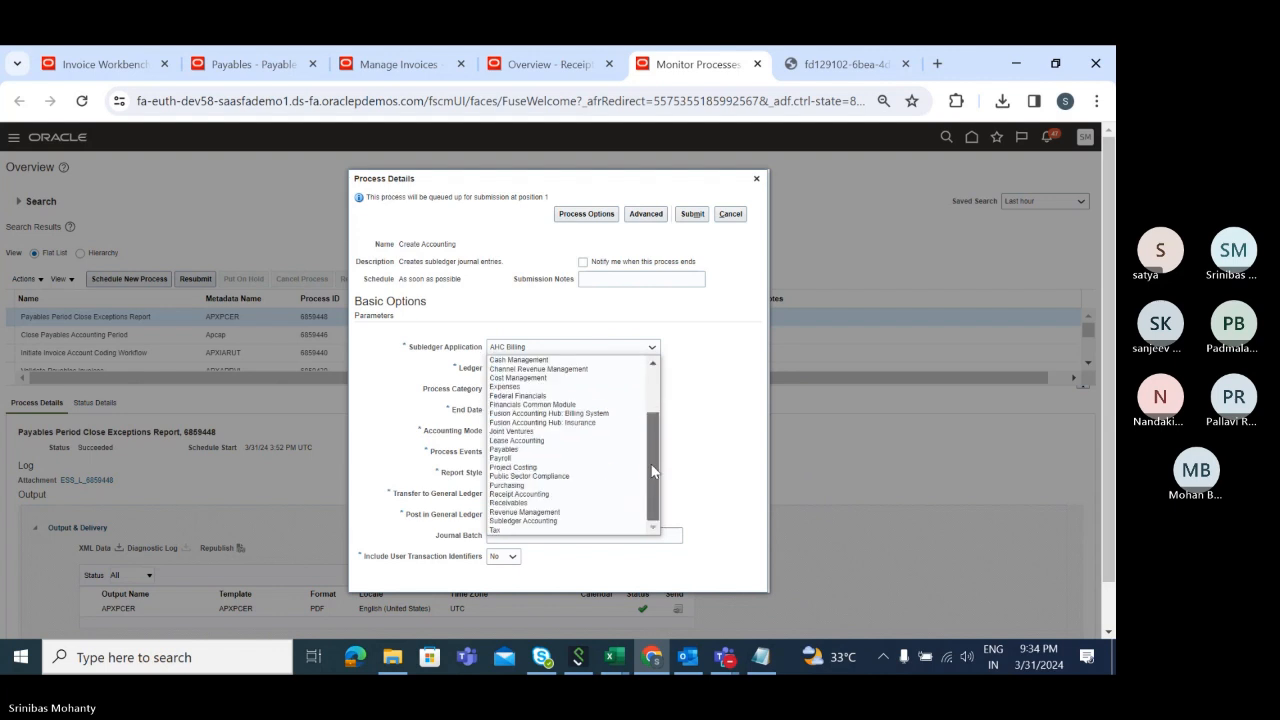
left_click(516, 451)
left_click(602, 368)
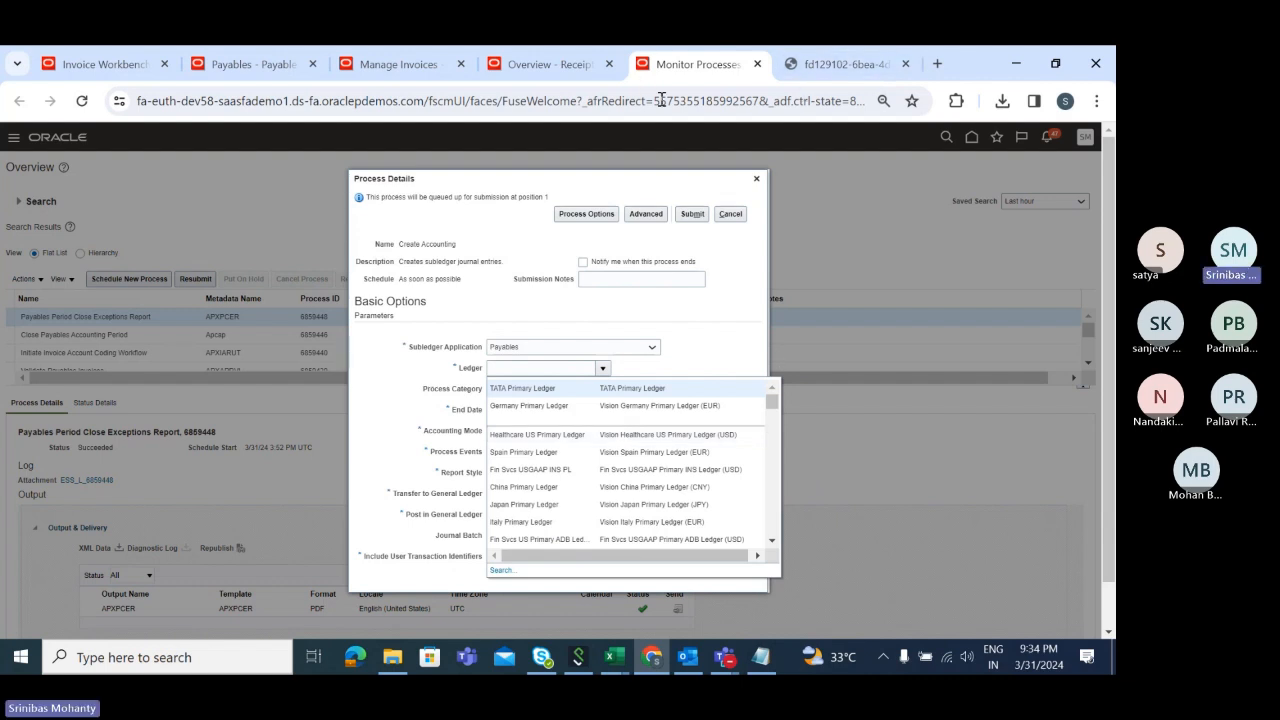
left_click(537, 389)
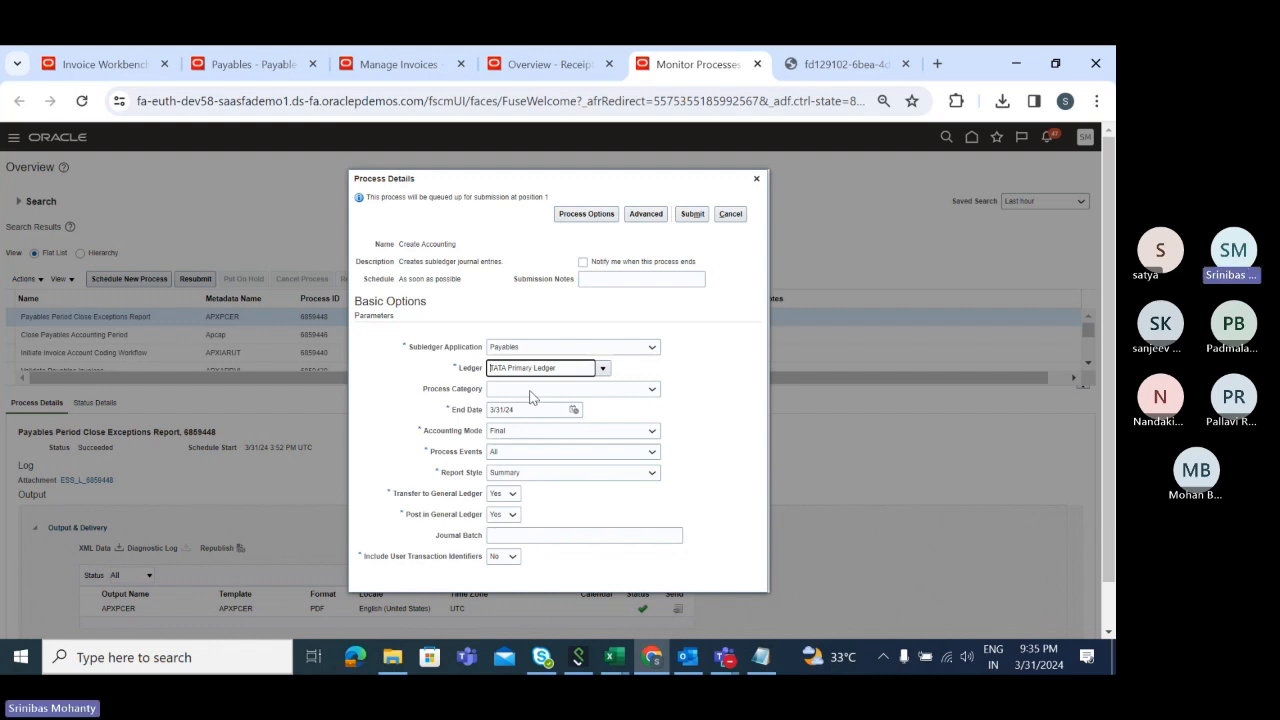
Review the Process Category options for Create Accounting and leave the field blank
left_click(531, 390)
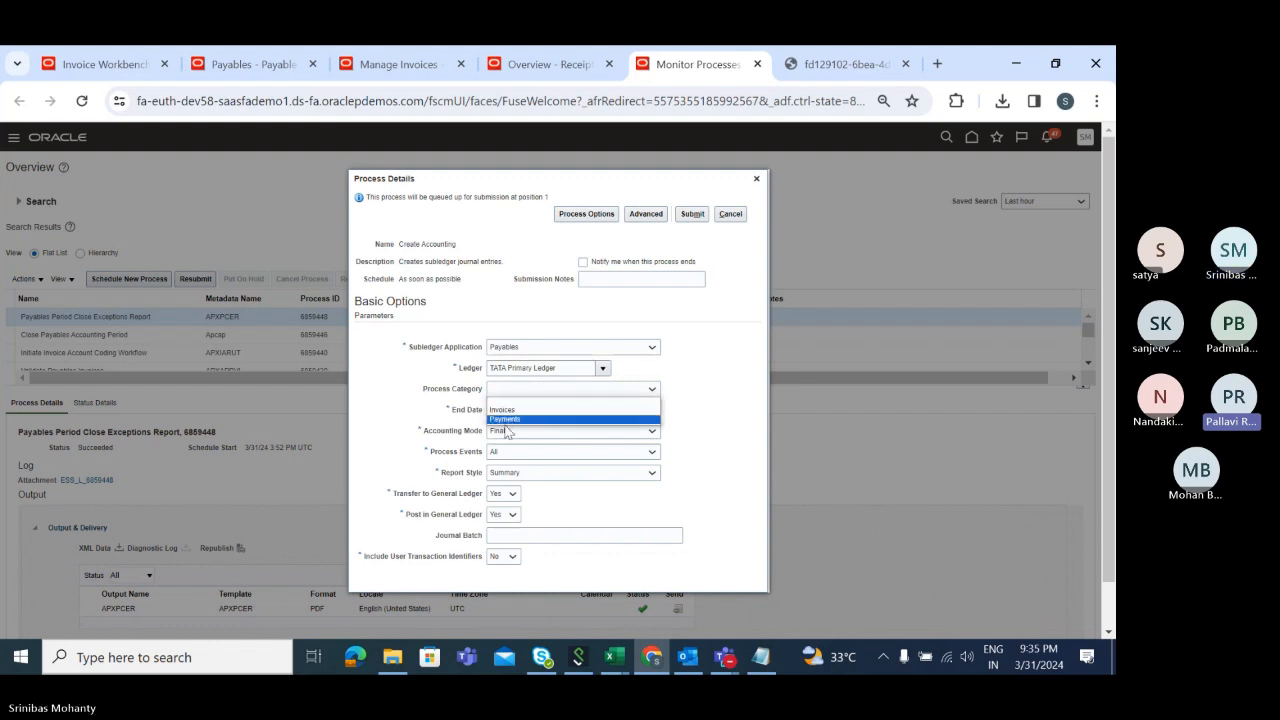
left_click(380, 366)
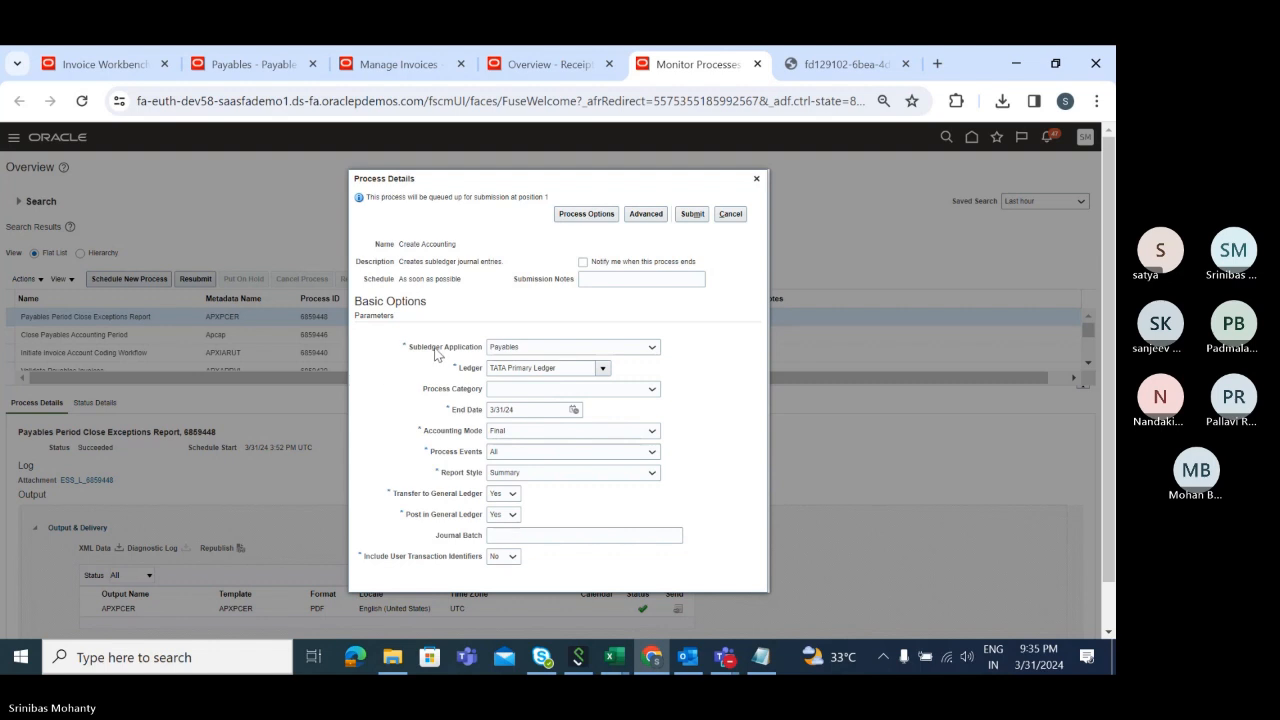
left_click(522, 391)
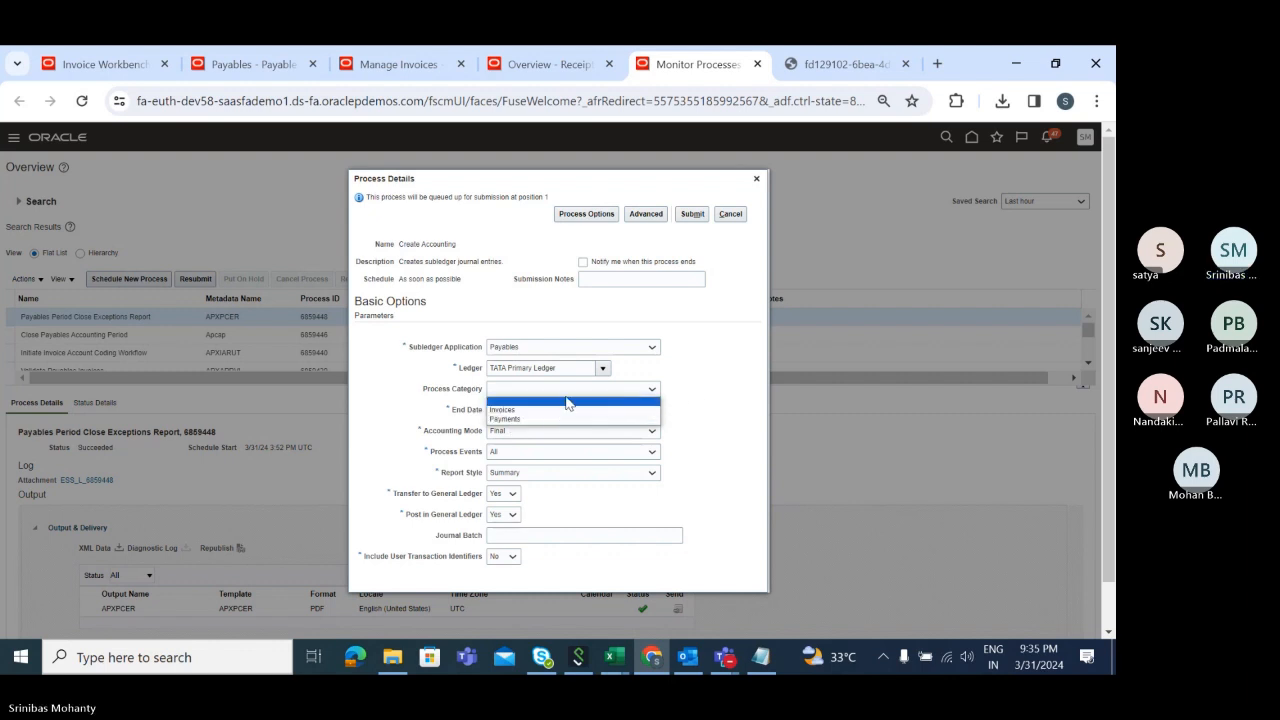
left_click(706, 395)
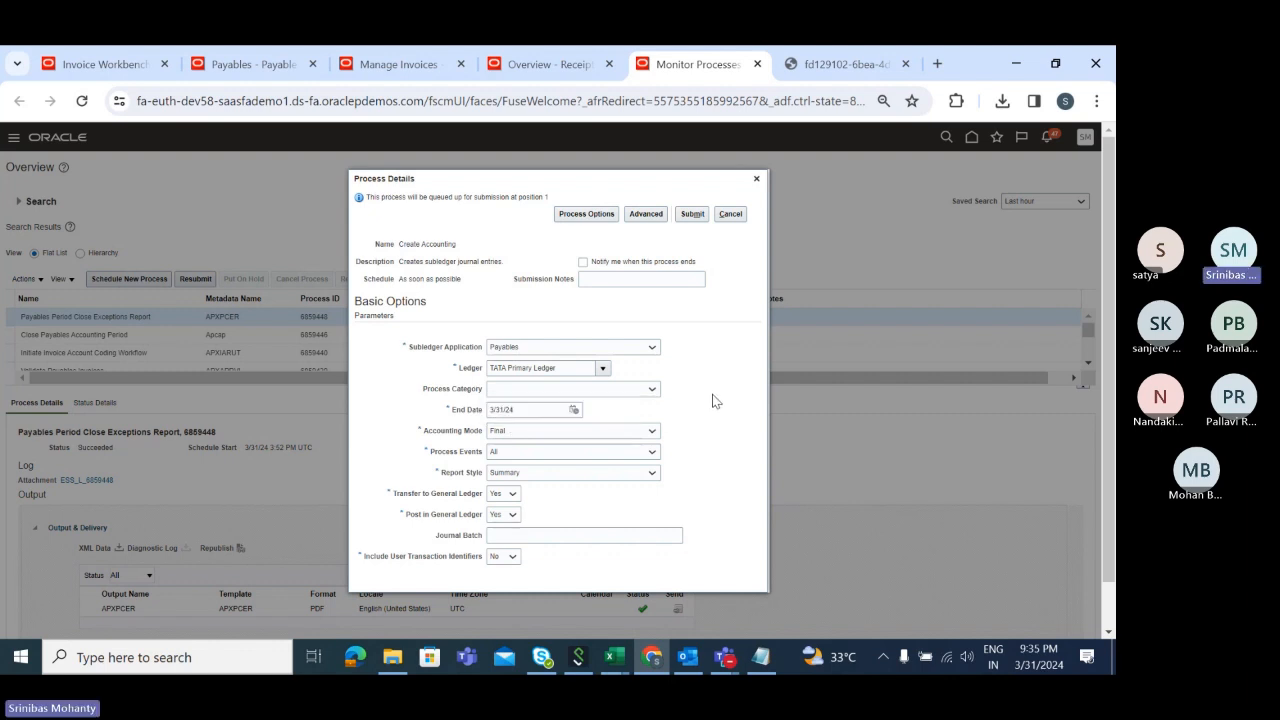
Set the report style to Detail and submit the Create Accounting process for TATA Primary Ledger
left_click(528, 475)
left_click(527, 484)
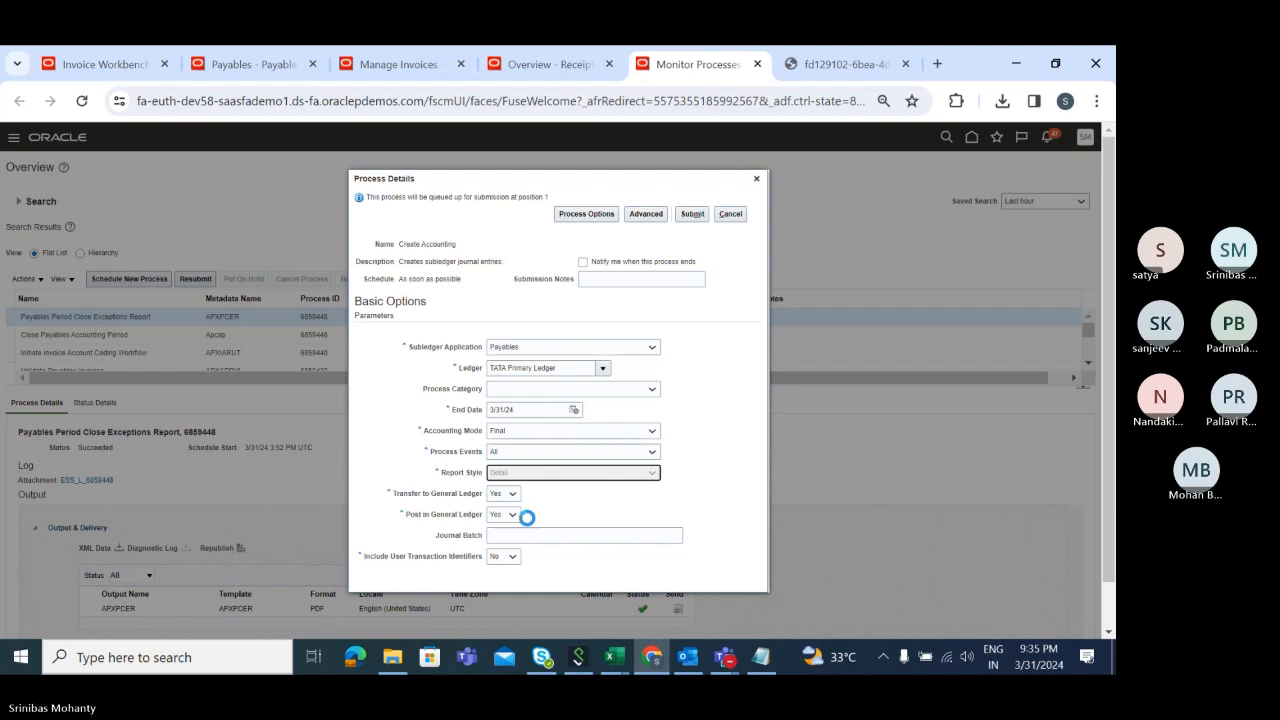
left_click(693, 215)
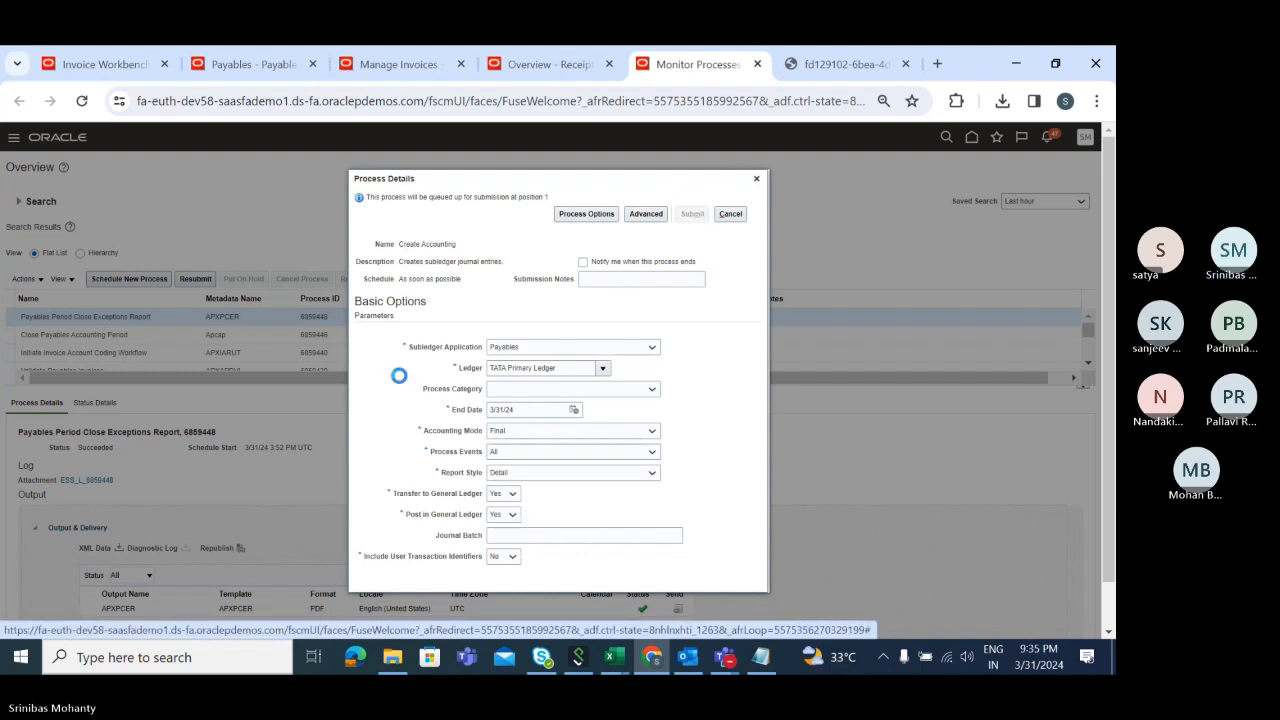
Acknowledge the submission confirmation and refresh the scheduled process list to track the Create Accounting run
left_click(686, 294)
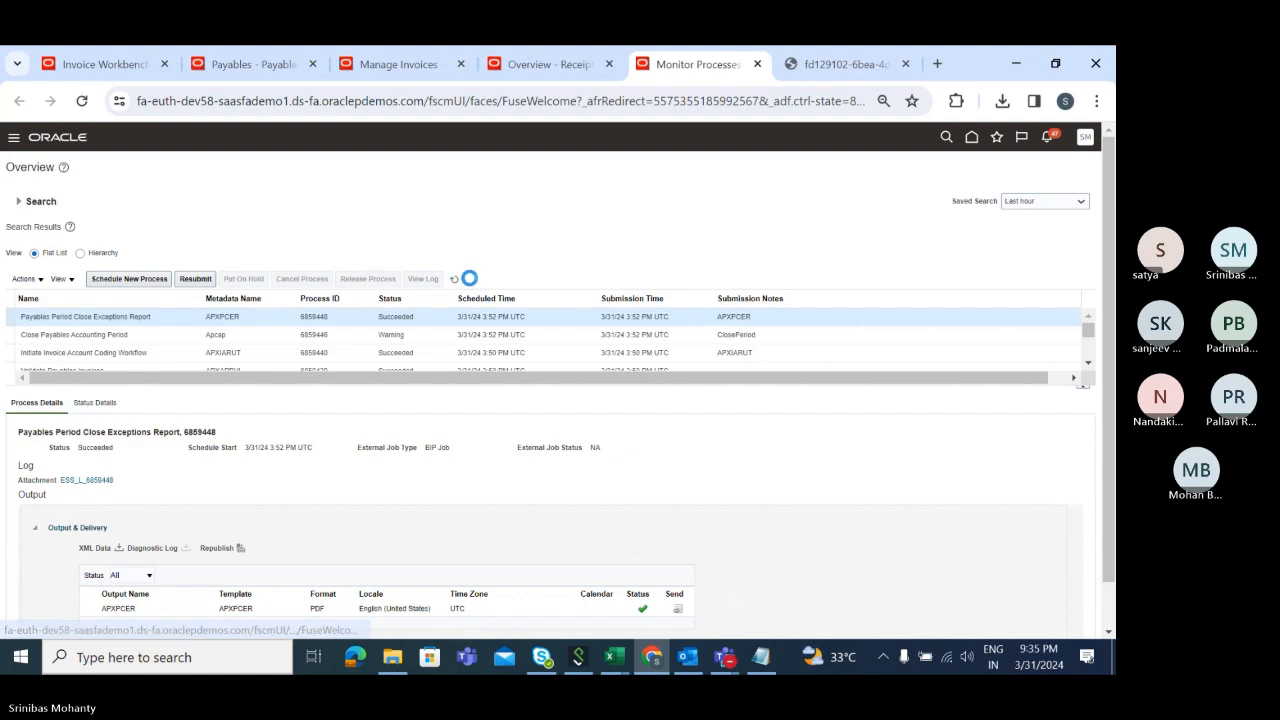
left_click(456, 280)
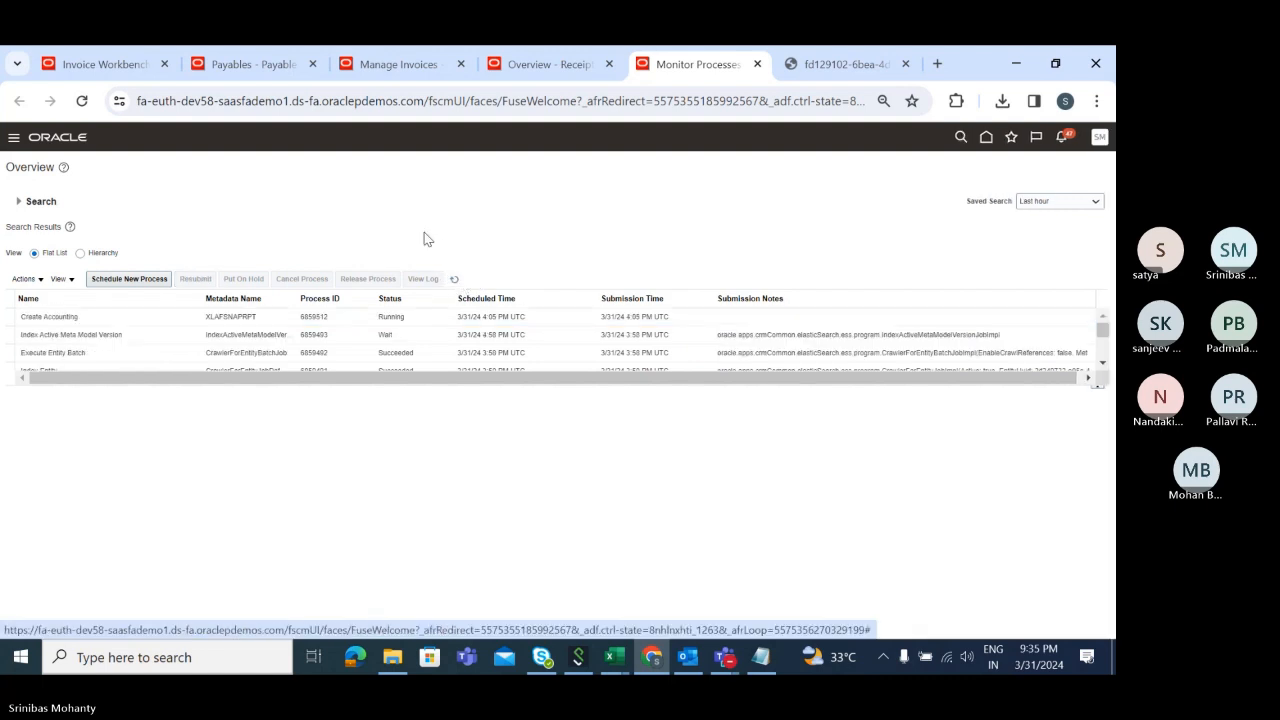
left_click(427, 65)
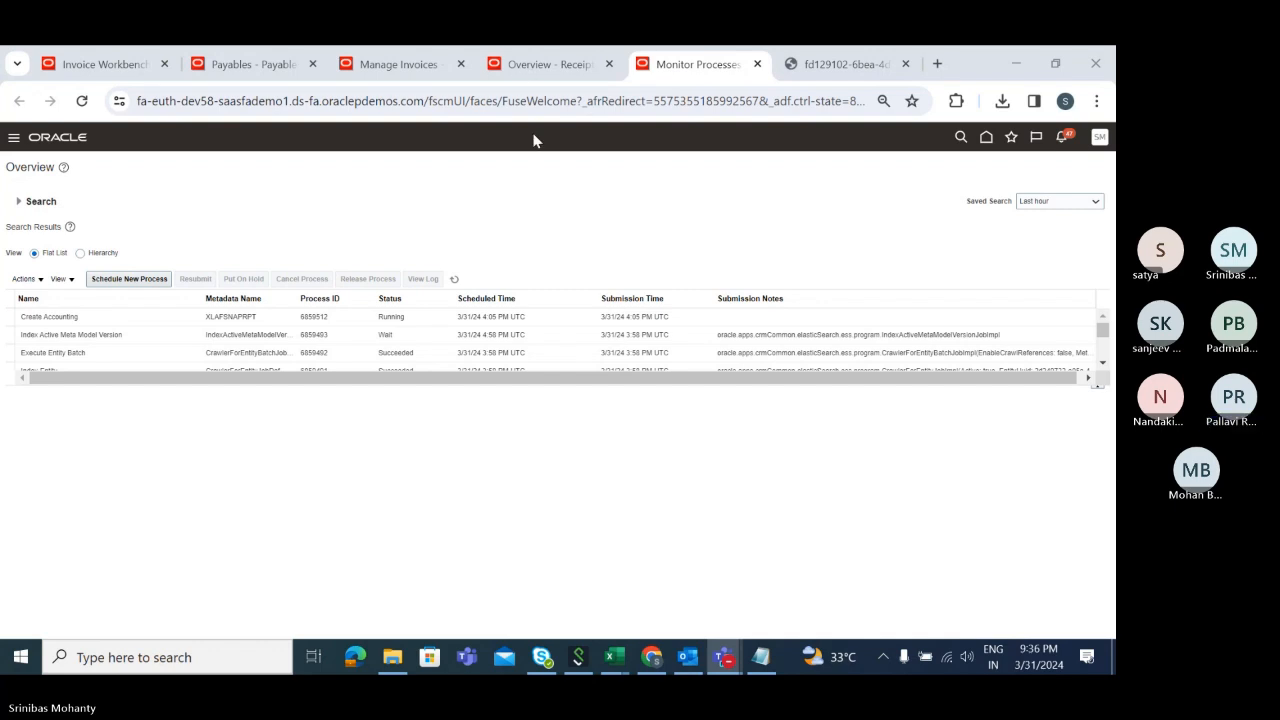
left_click(455, 279)
left_click(455, 280)
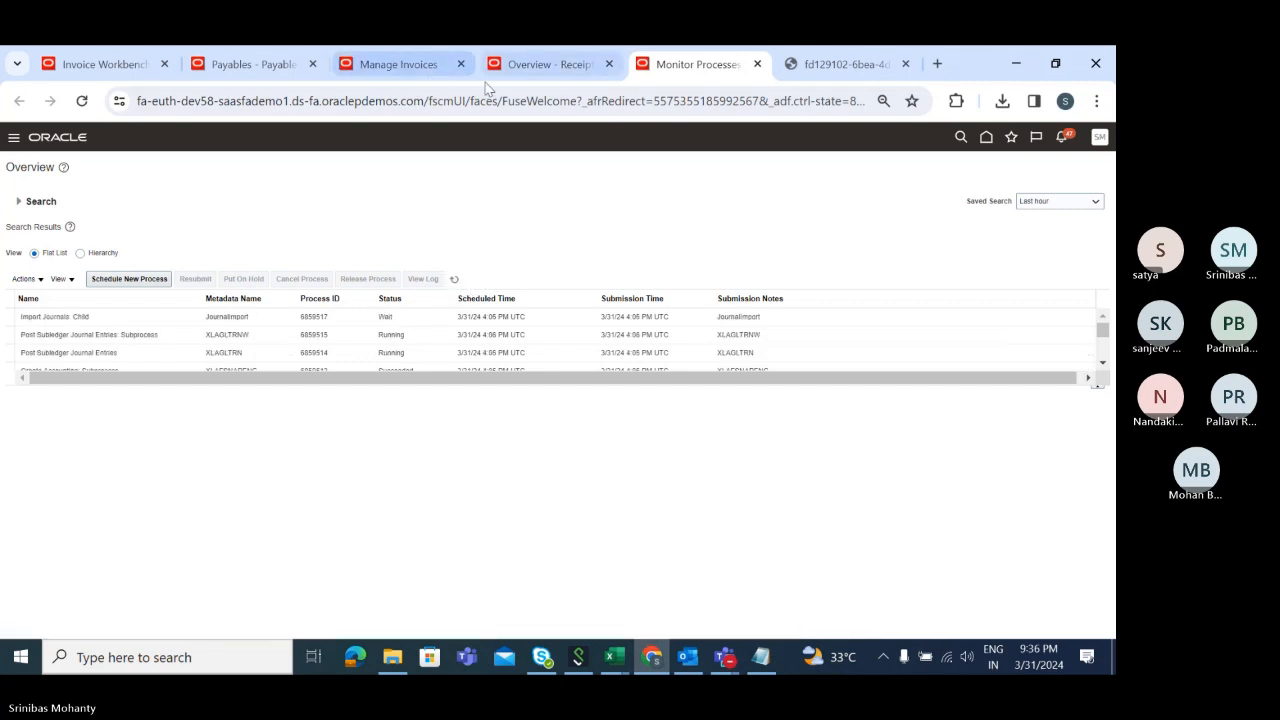
Switch to the Fusion Finance Training meeting window in Microsoft Teams, then minimize it to return to the scheduled processes
mouse_move(726, 665)
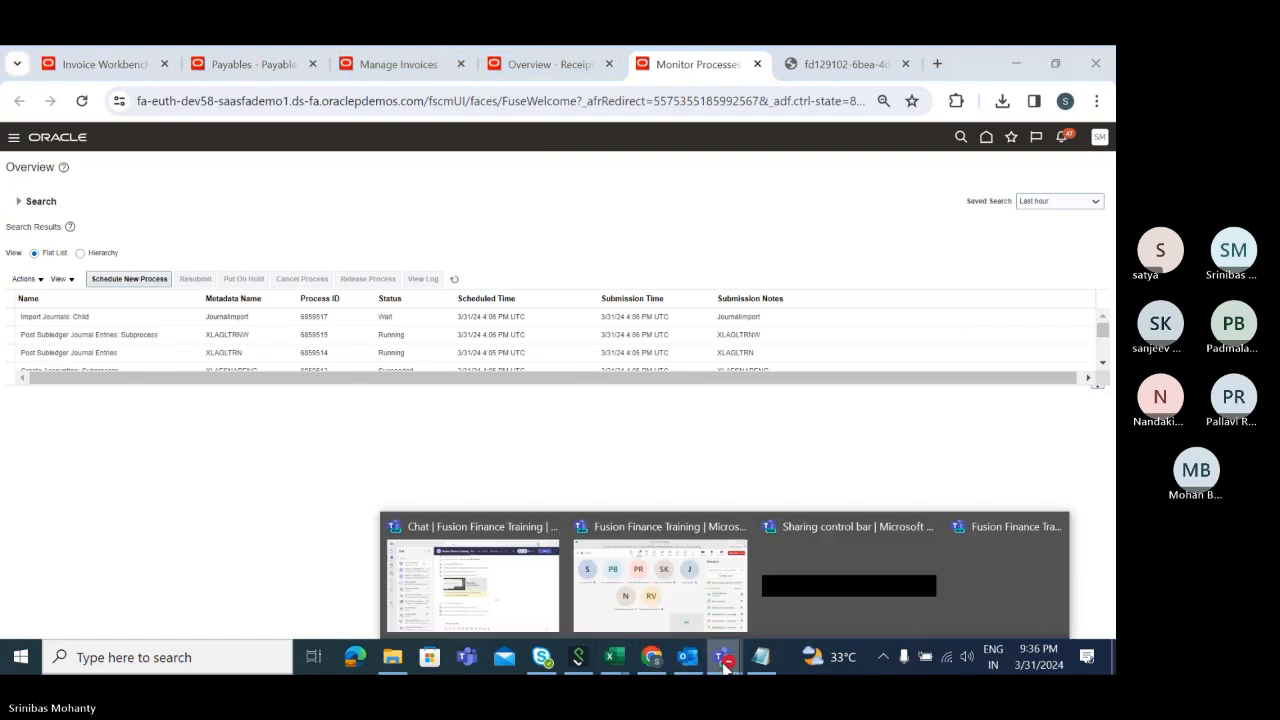
left_click(660, 580)
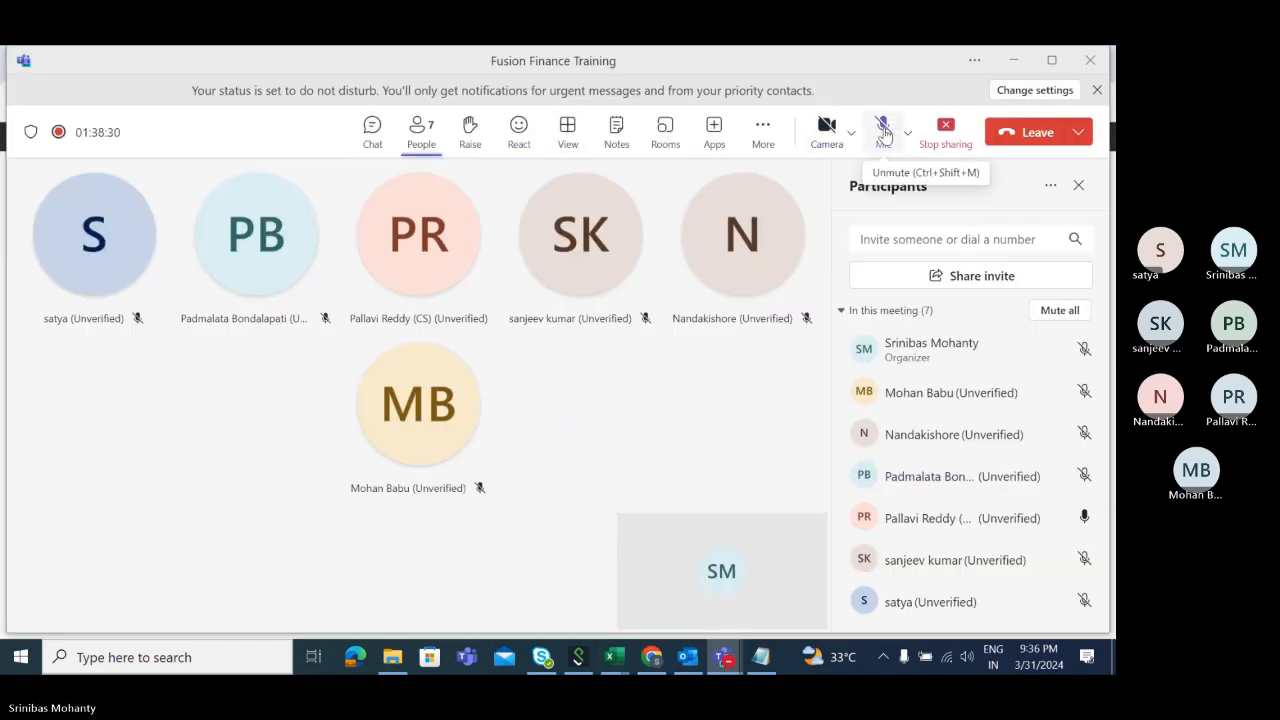
left_click(1013, 60)
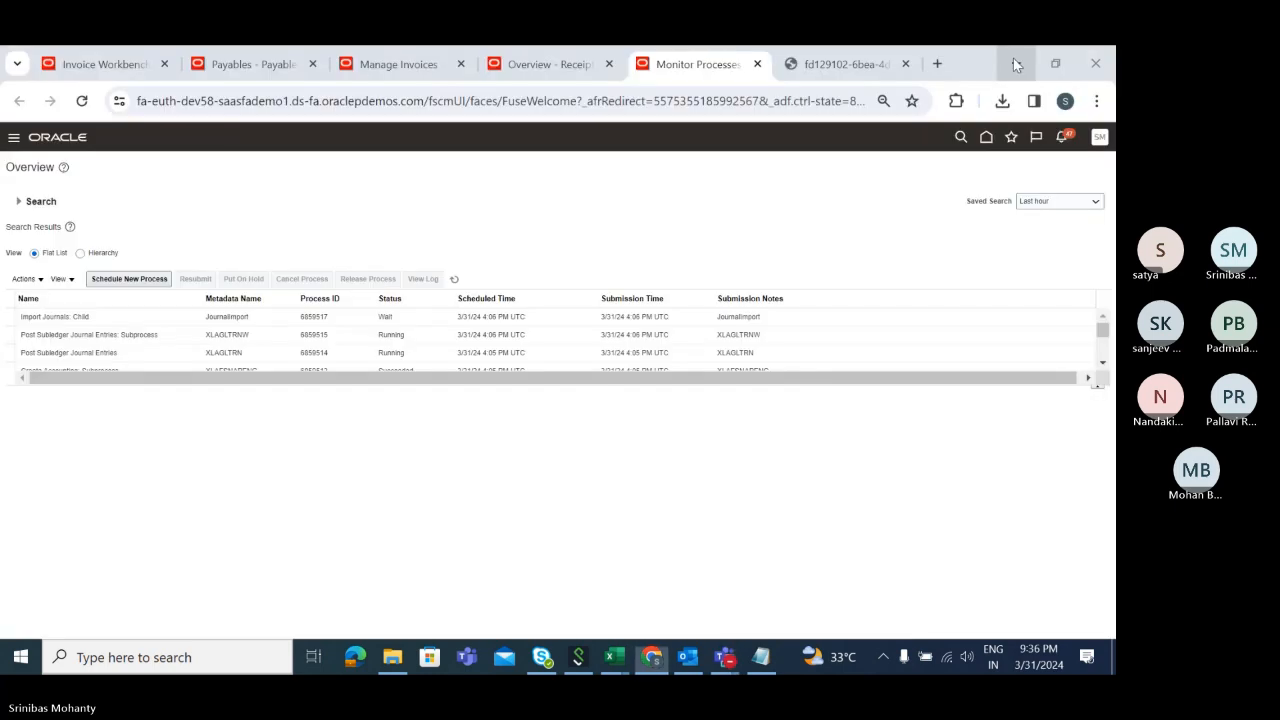
Refresh the process list and check the details of Import Journals: Child, Post Journals and Post Subledger Journal Entries: Subprocess
left_click(455, 280)
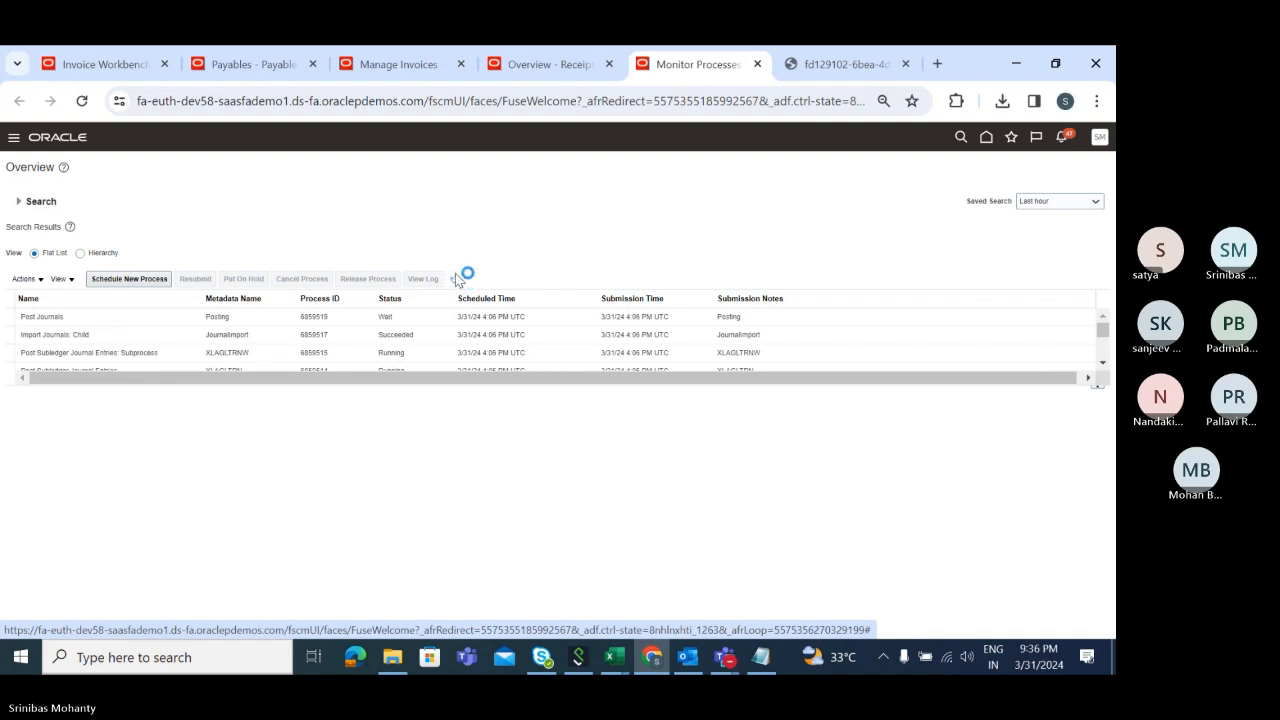
left_click(455, 280)
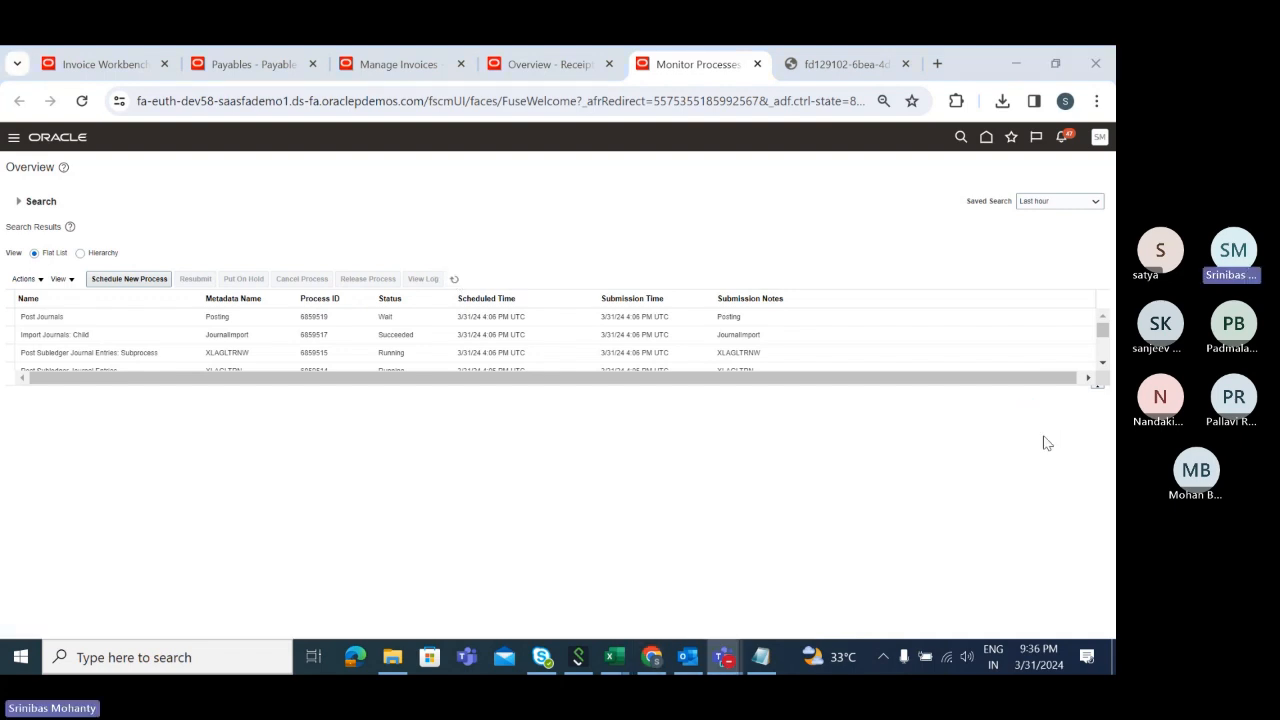
left_click(106, 335)
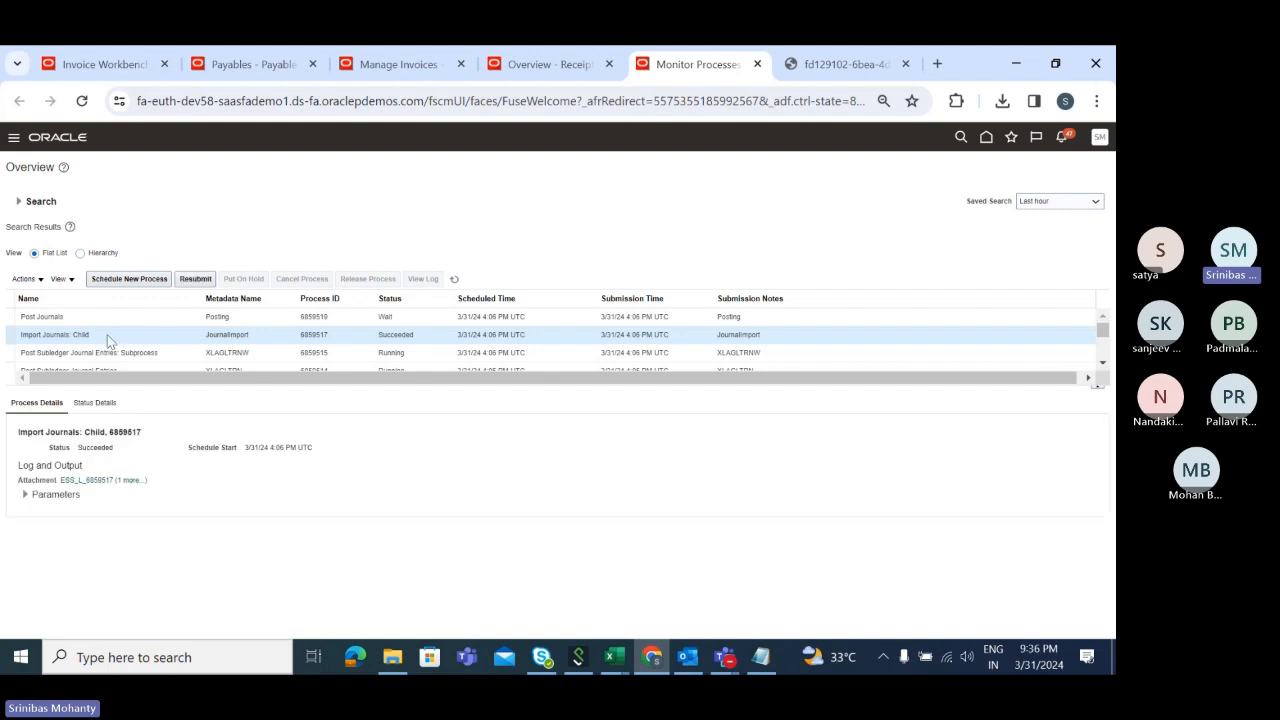
left_click(89, 316)
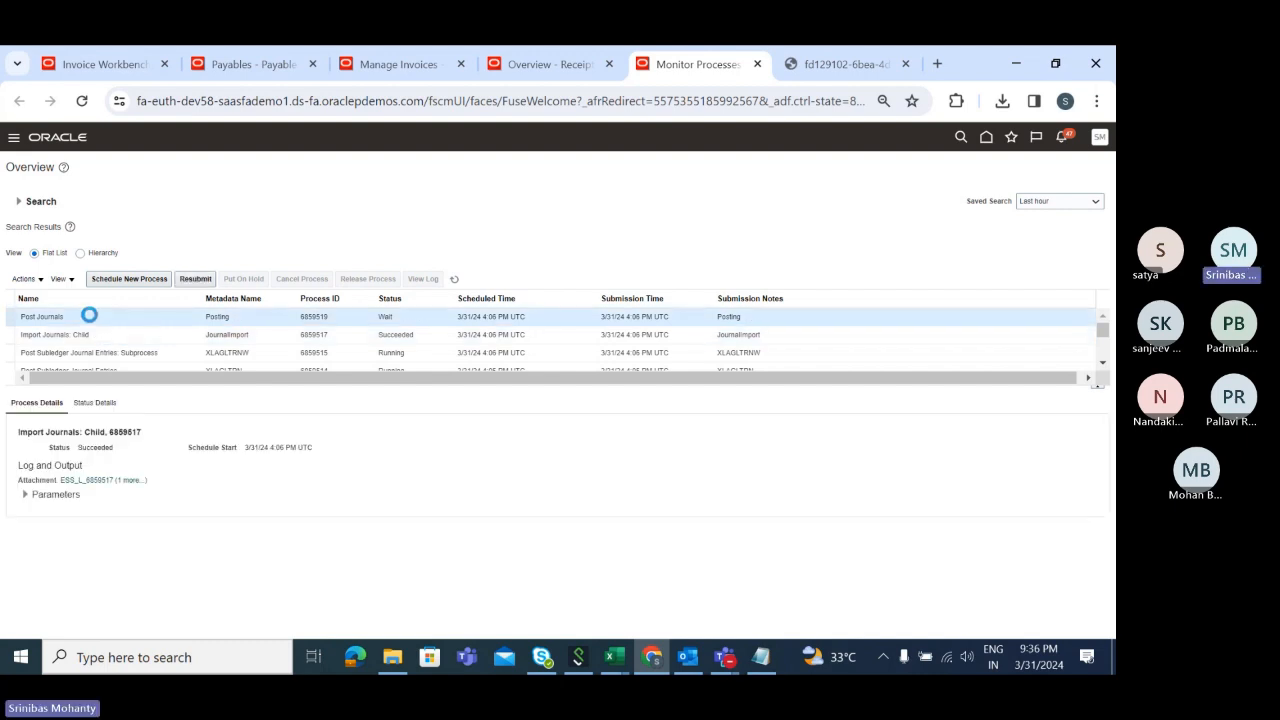
left_click(122, 354)
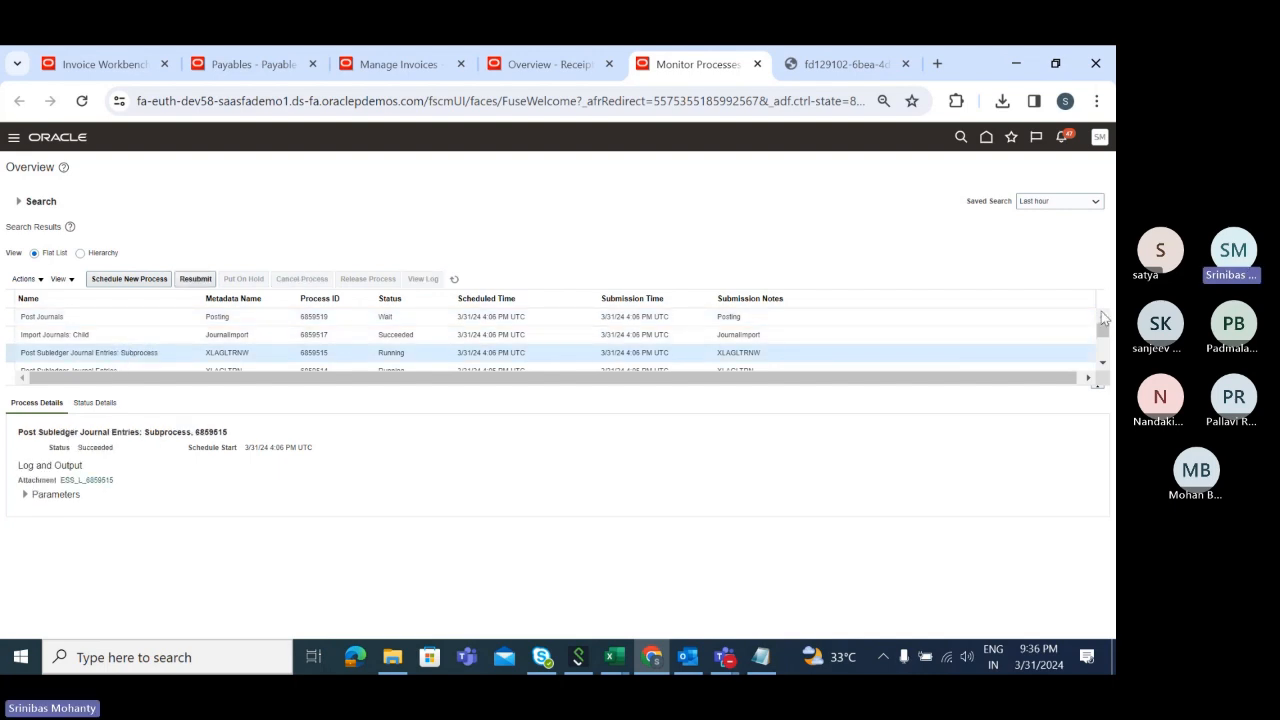
Keep refreshing the process list until the Create Accounting Execution Report has finished running
left_click(455, 281)
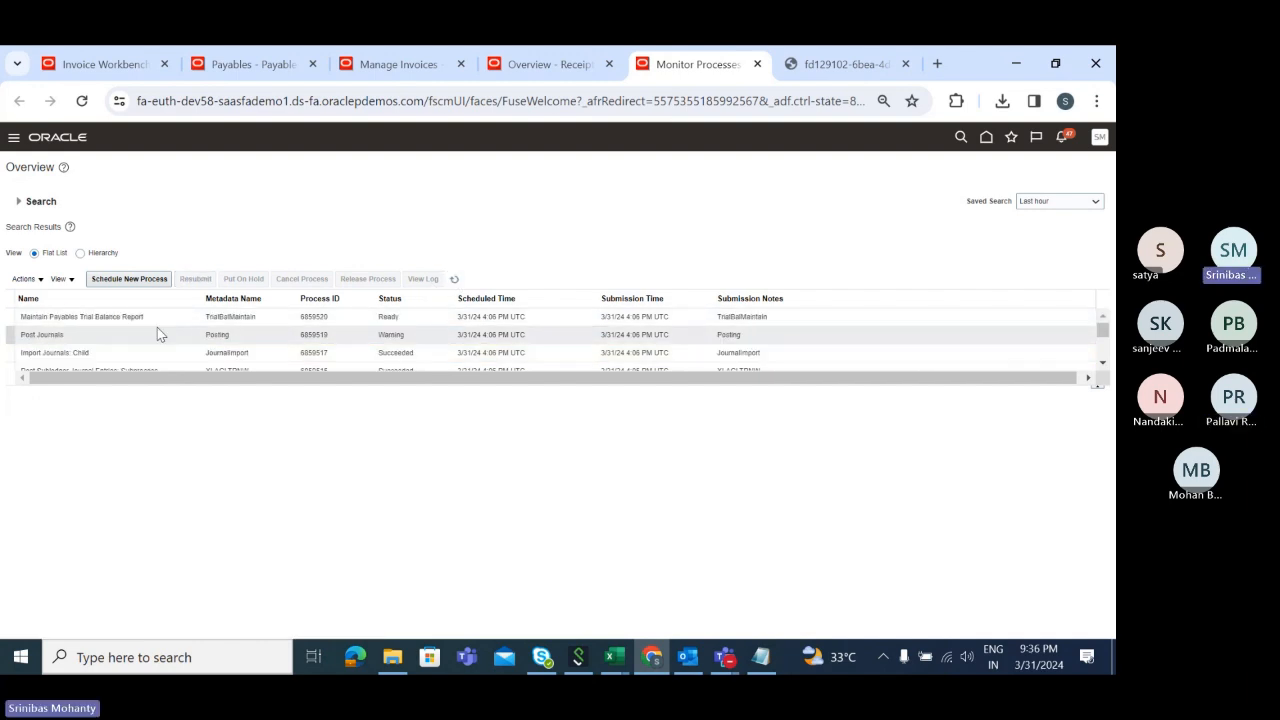
left_click(456, 279)
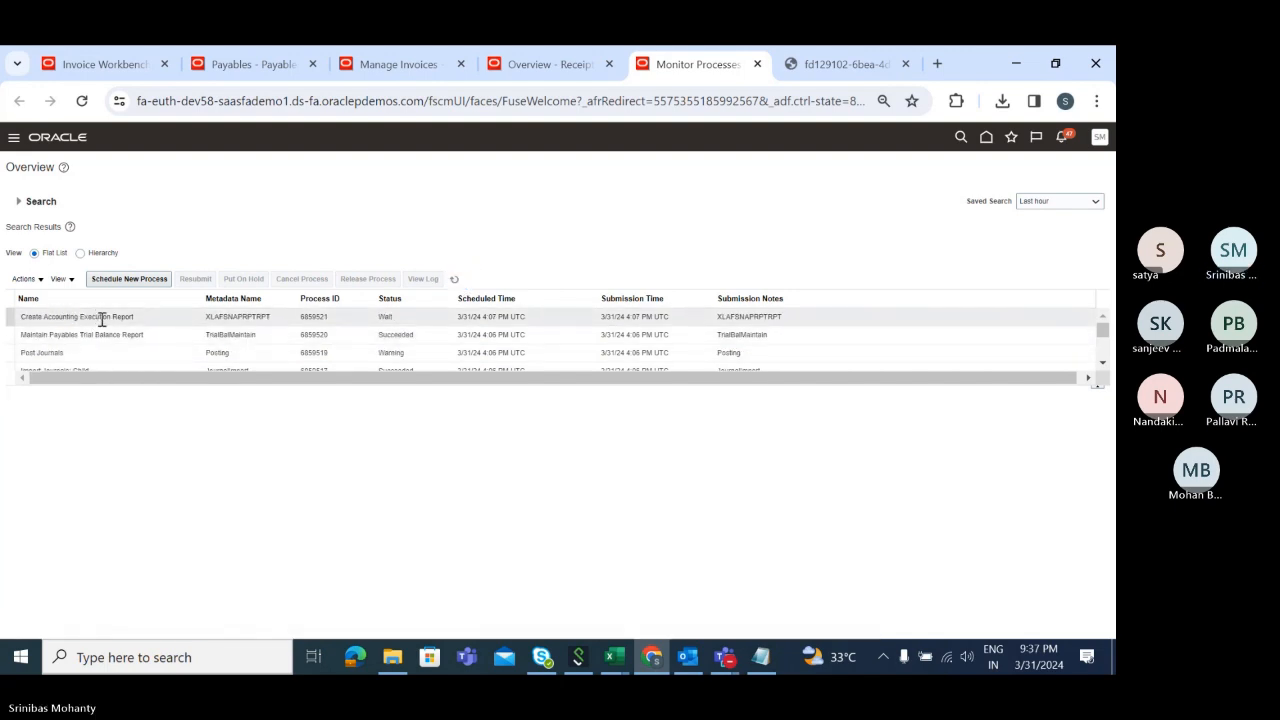
left_click(454, 280)
left_click(454, 280)
left_click(456, 282)
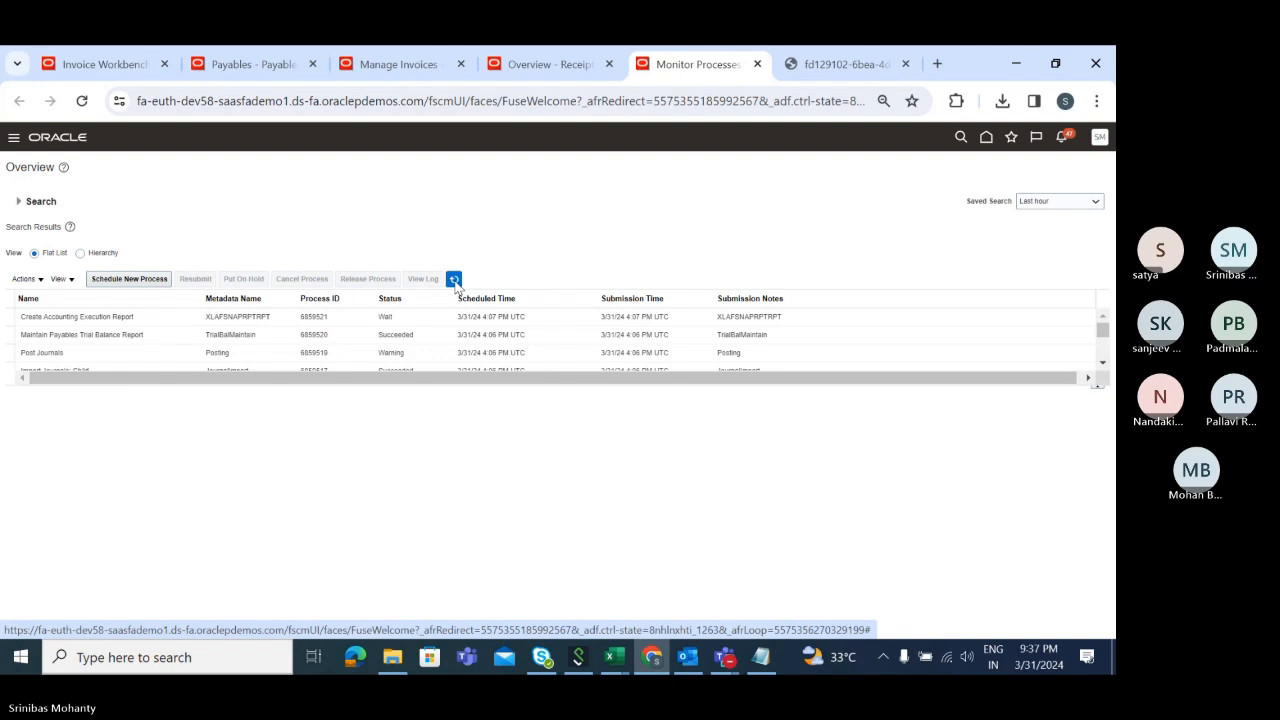
left_click(457, 283)
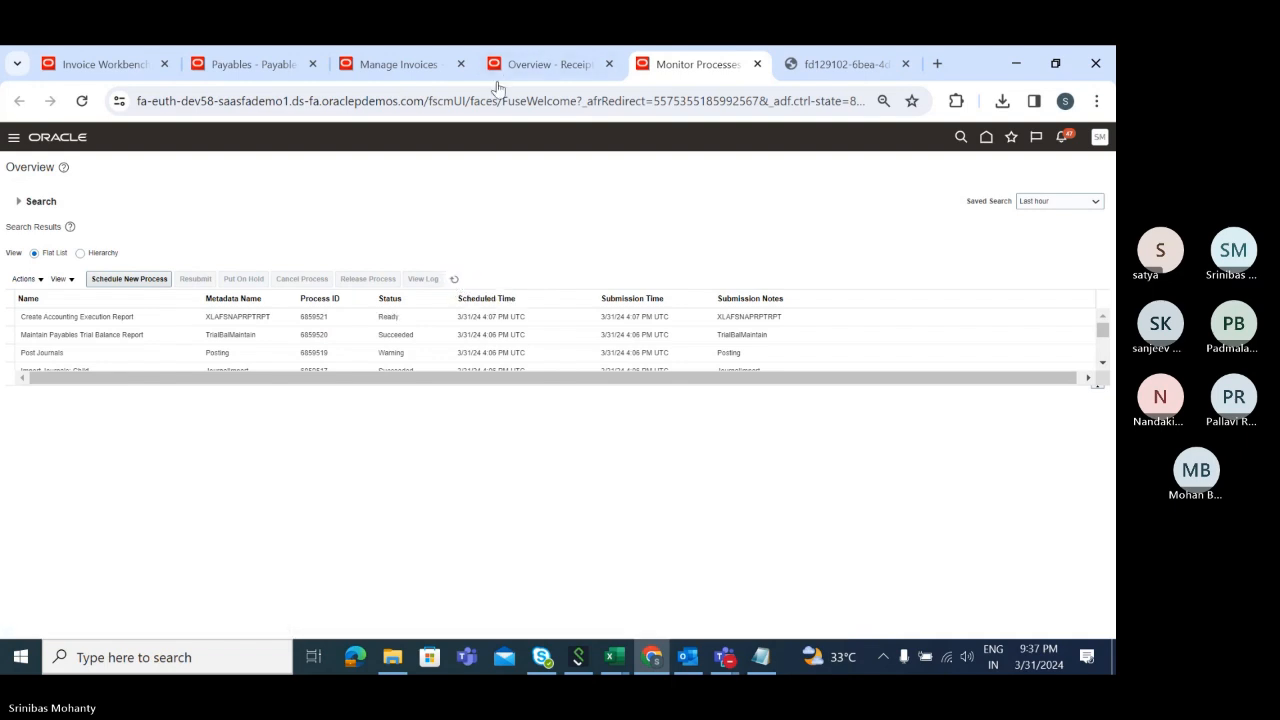
left_click(459, 281)
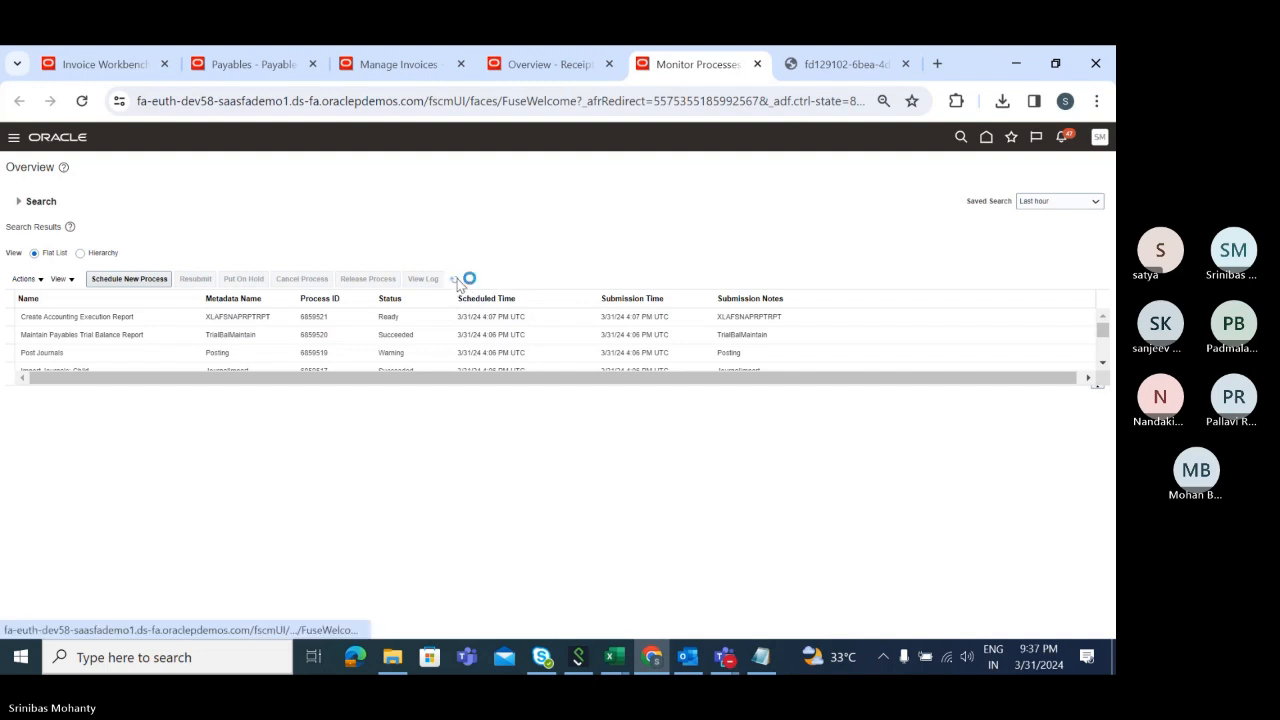
left_click(457, 281)
left_click(455, 282)
left_click(455, 282)
left_click(455, 282)
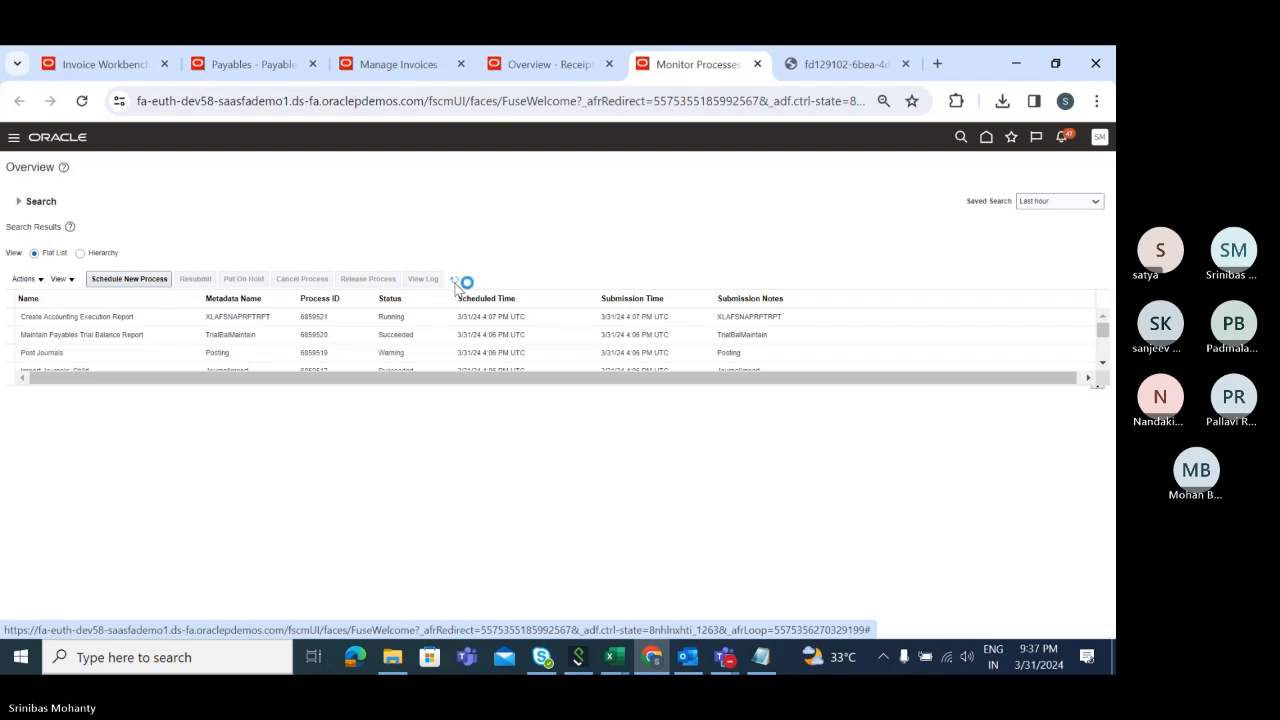
left_click(455, 282)
Select the Create Accounting Execution Report process and open its Default Document output
left_click(148, 318)
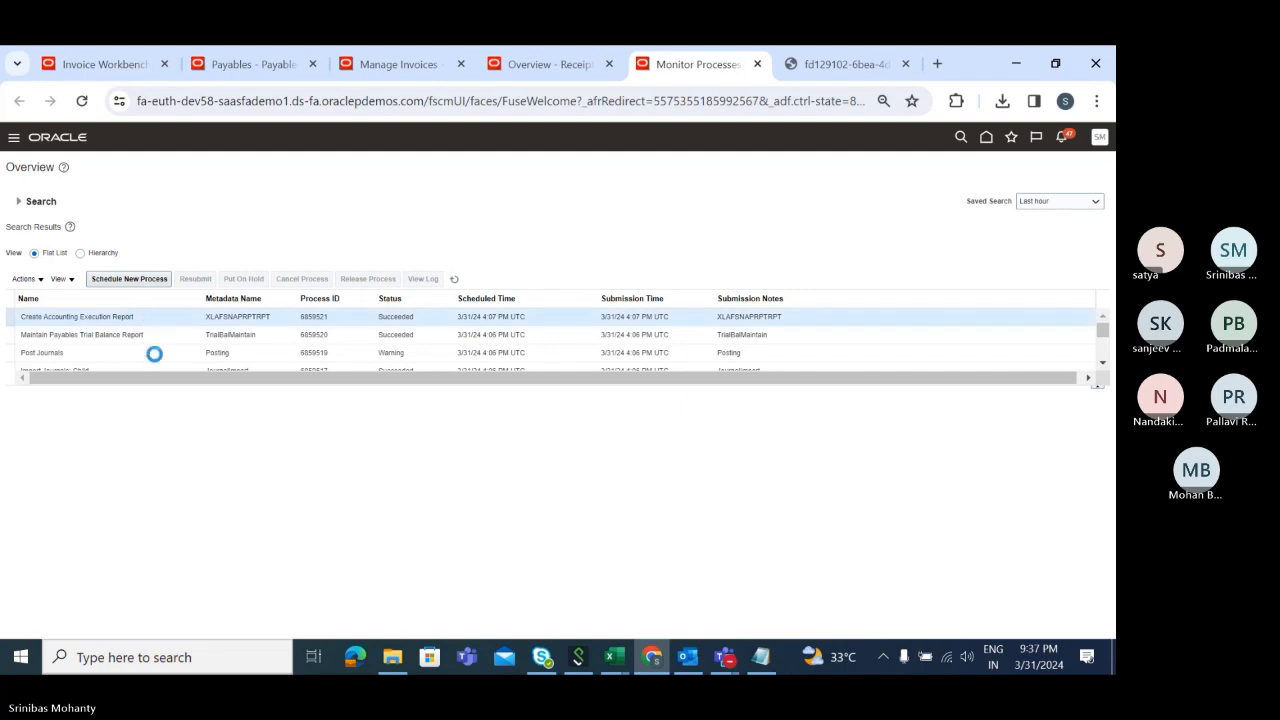
scroll(306, 479, "down", 2)
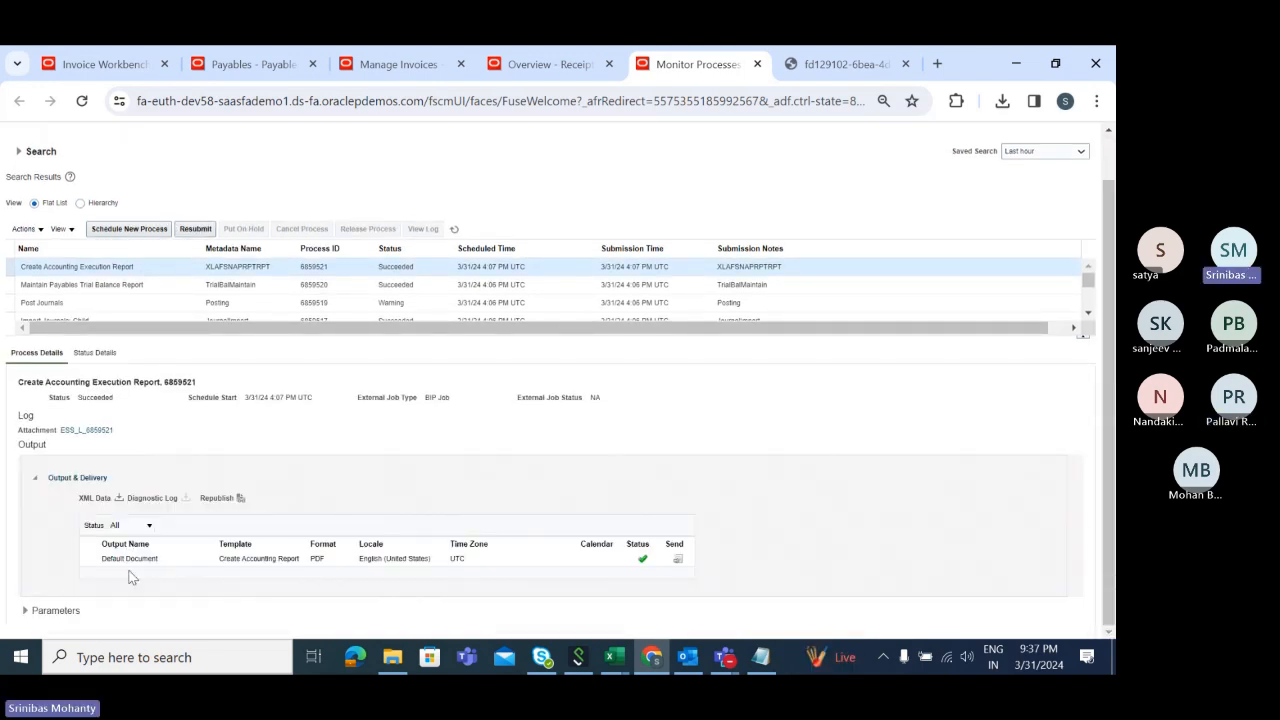
left_click(129, 560)
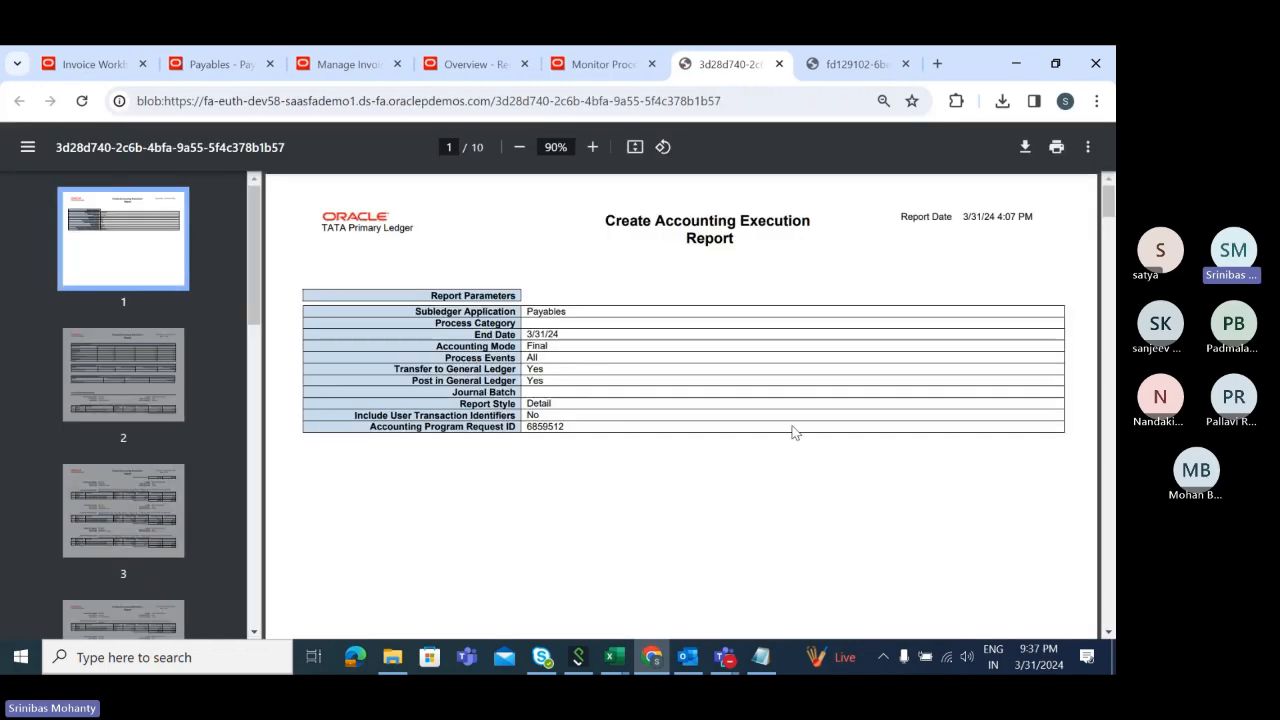
Review the report's accounting event, subledger journal entries and General Ledger transfer summaries, checking the events in error
scroll(690, 420, "down", 10)
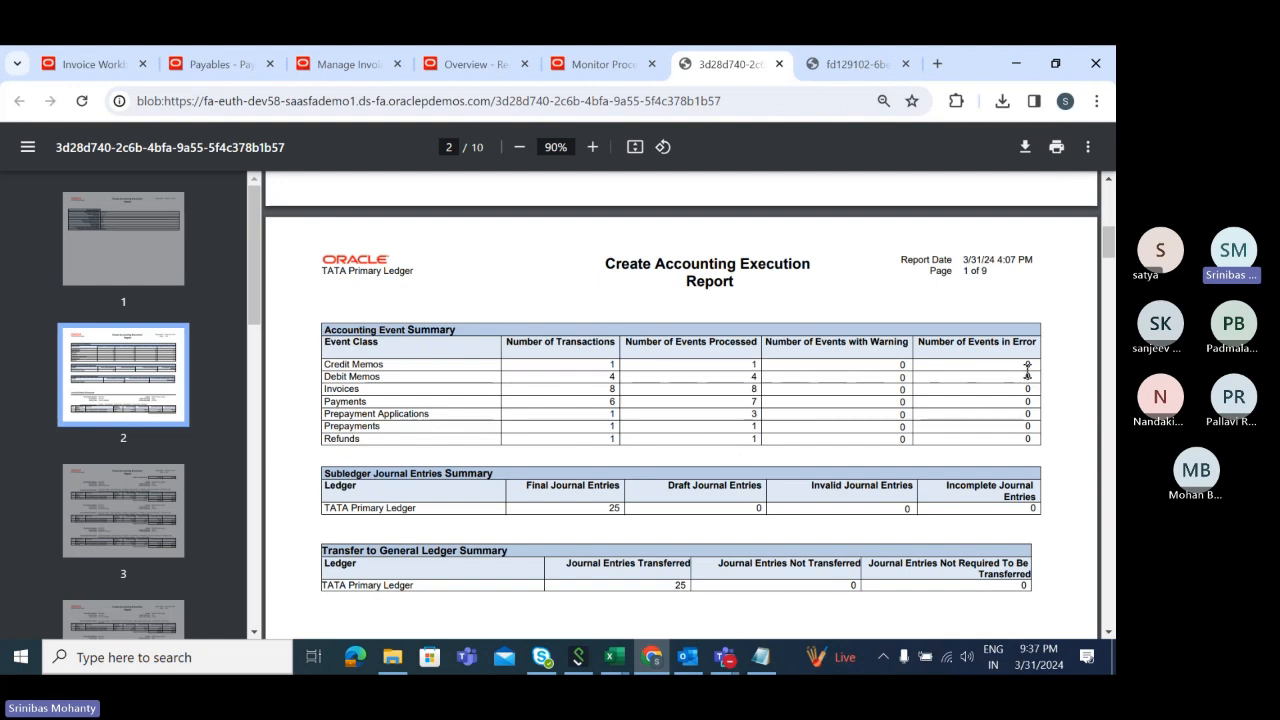
left_click_drag(922, 342, 1038, 368)
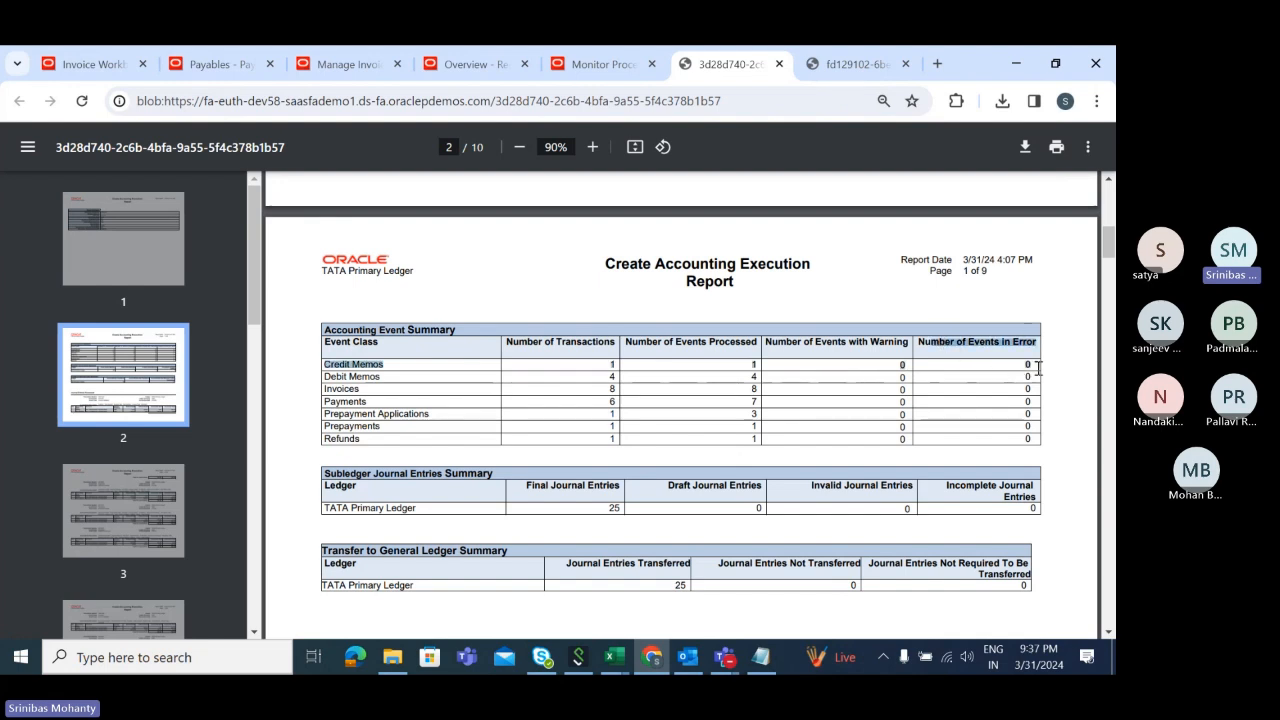
left_click(447, 369)
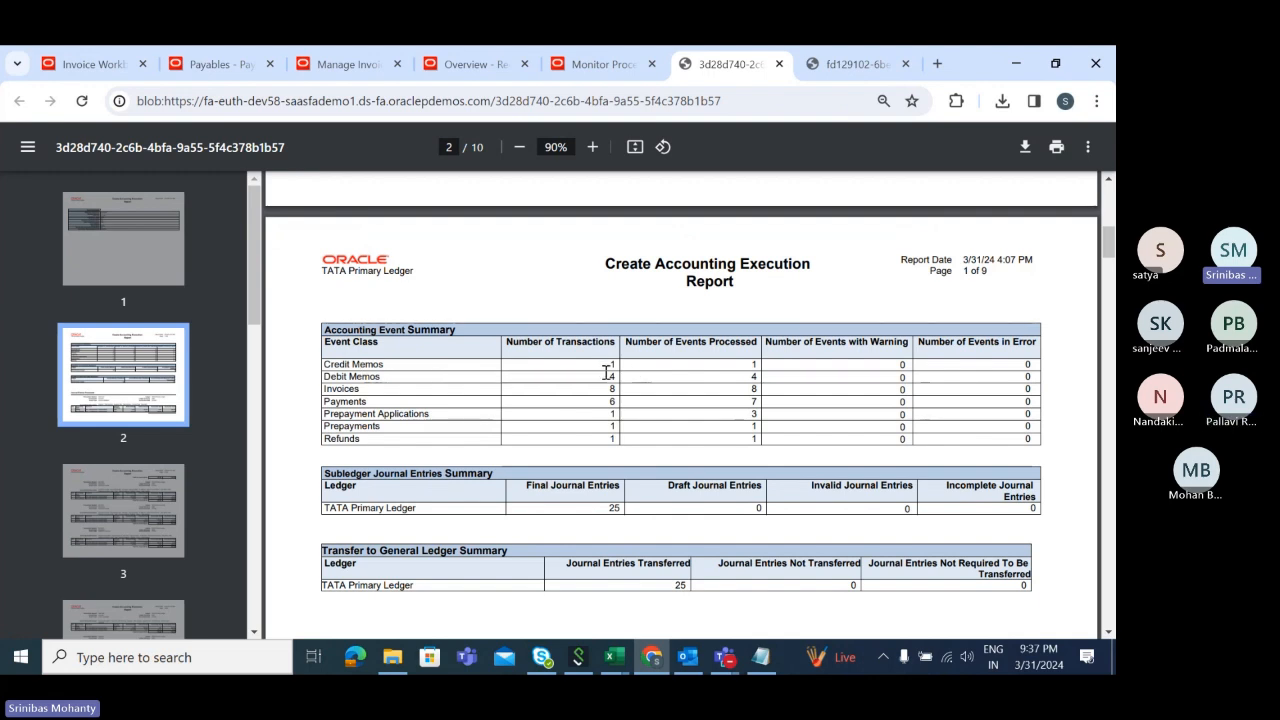
scroll(603, 420, "down", 1)
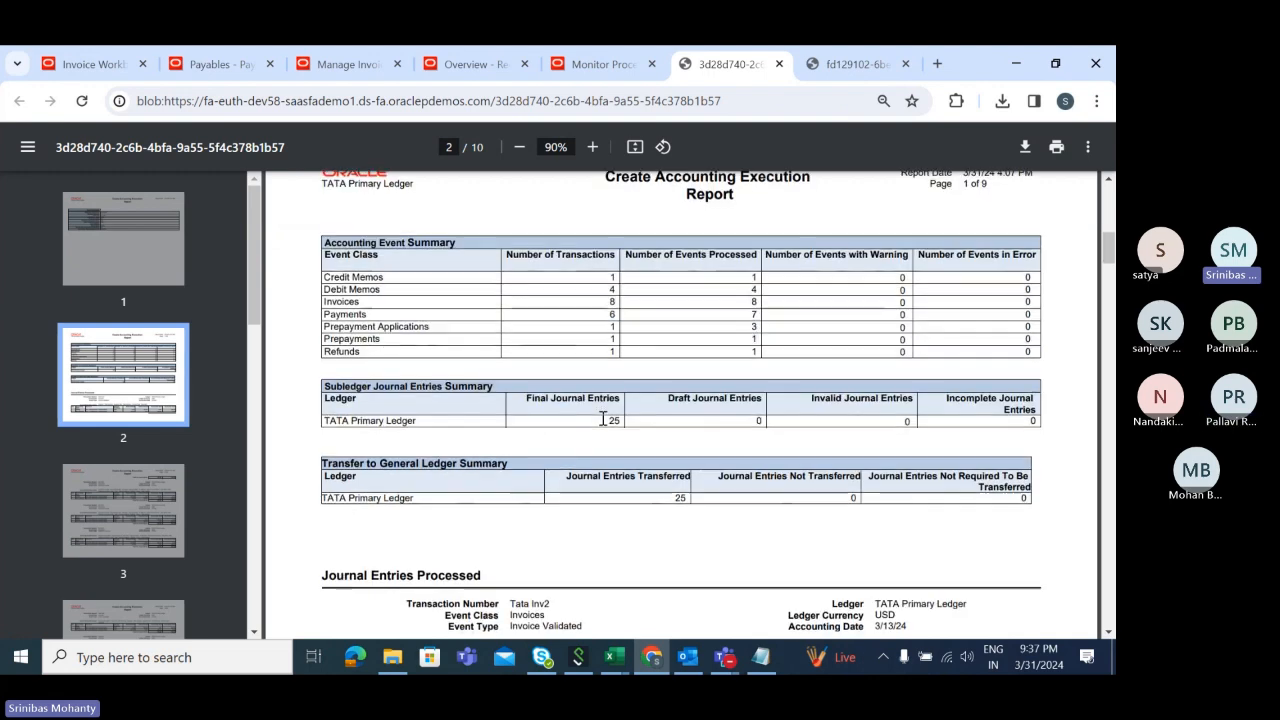
Examine the accounting classes in the processed invoice and payment journal entries, and return to the report's first page
scroll(603, 420, "down", 4)
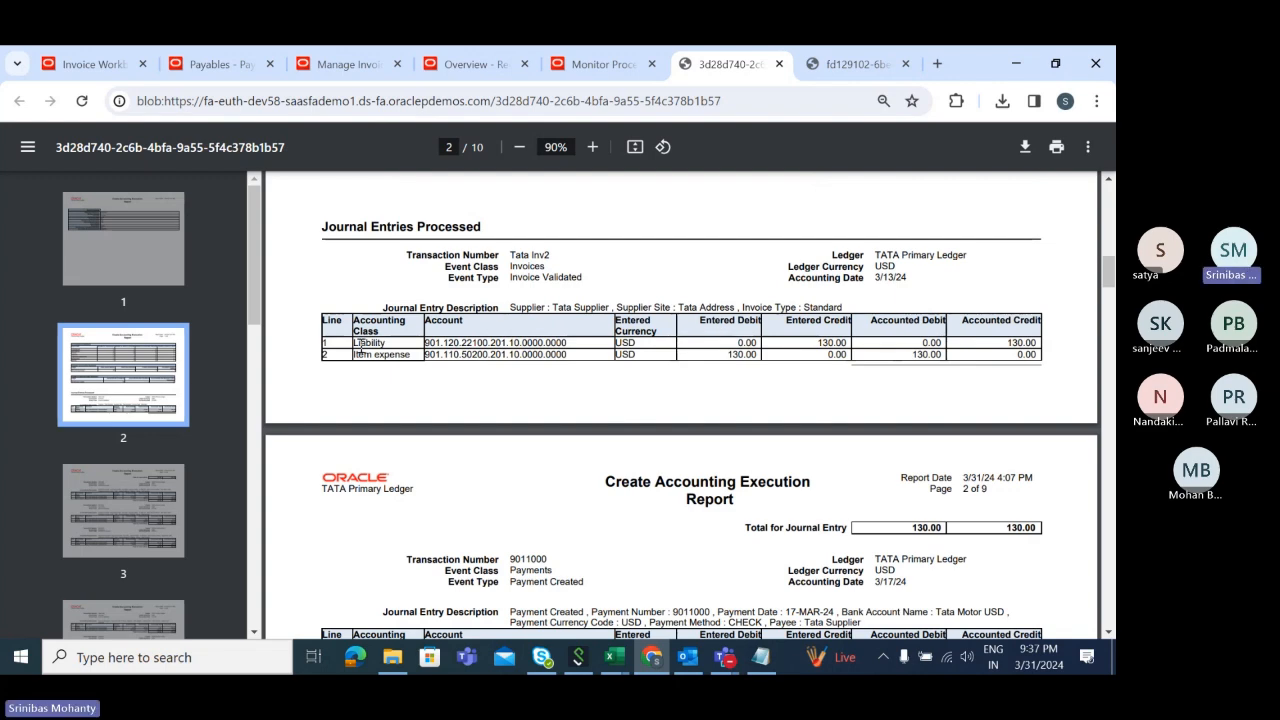
left_click_drag(354, 342, 452, 343)
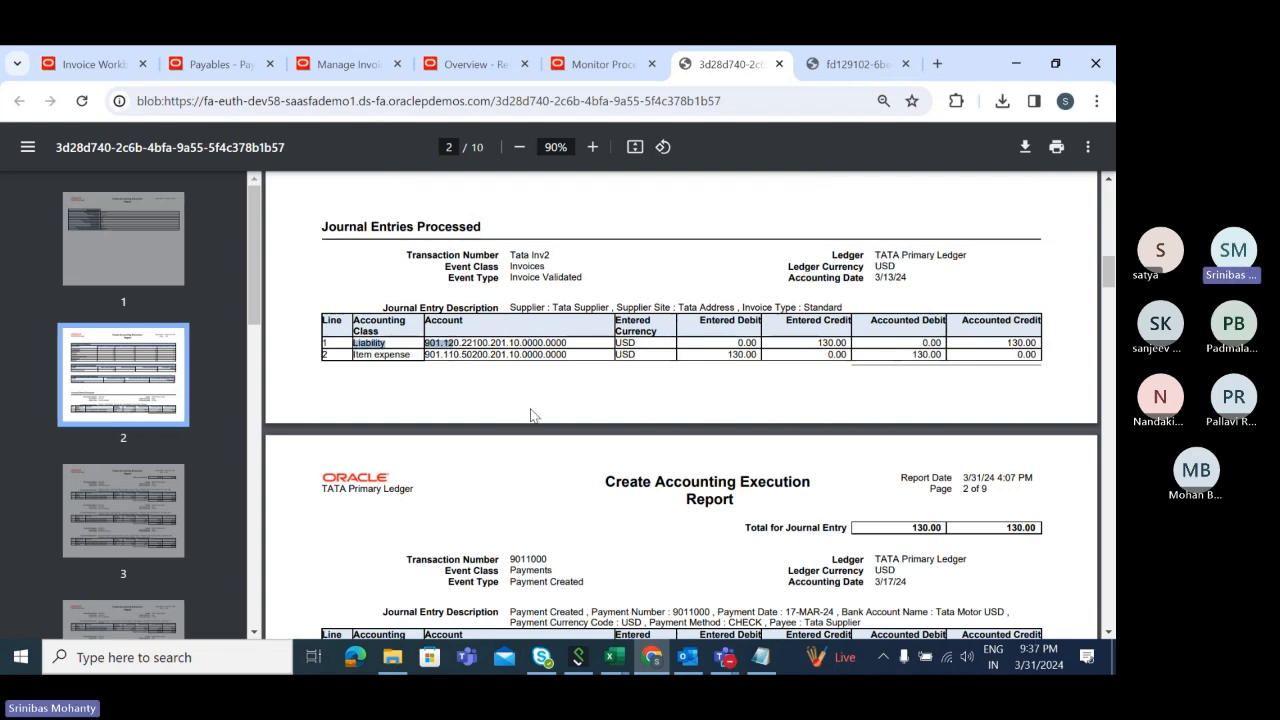
scroll(530, 413, "down", 5)
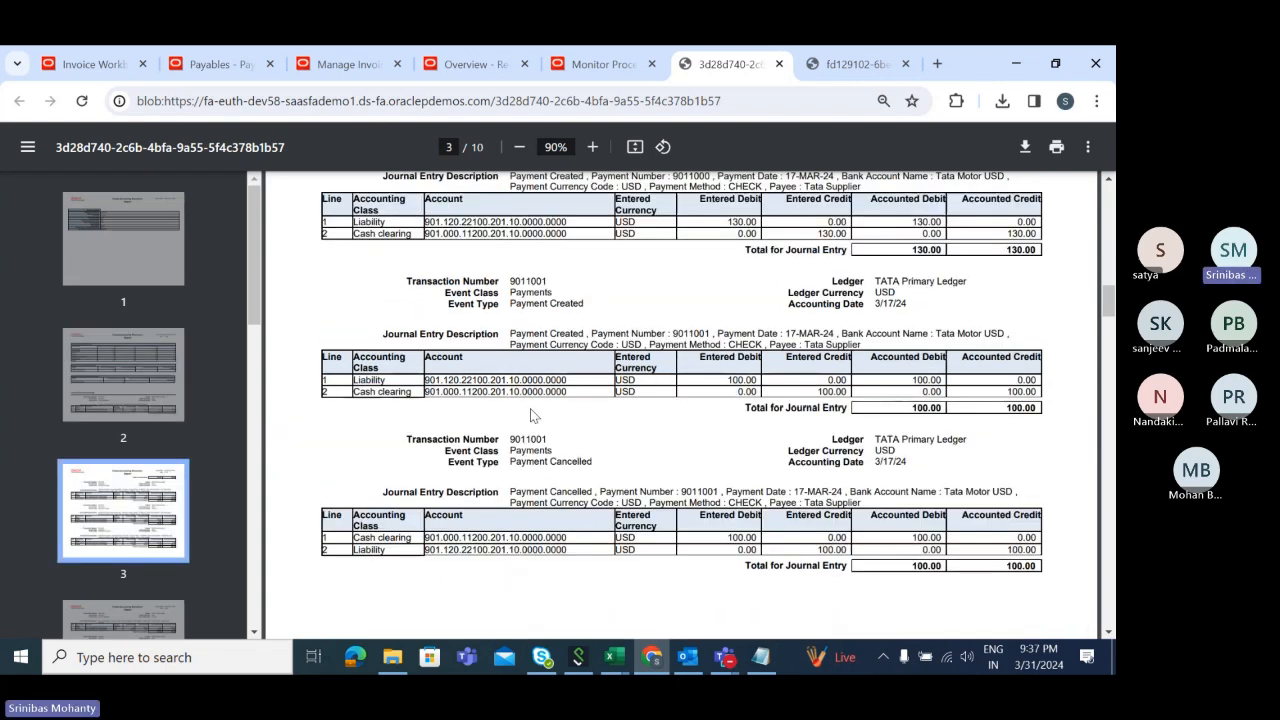
left_click_drag(357, 380, 377, 400)
left_click(377, 400)
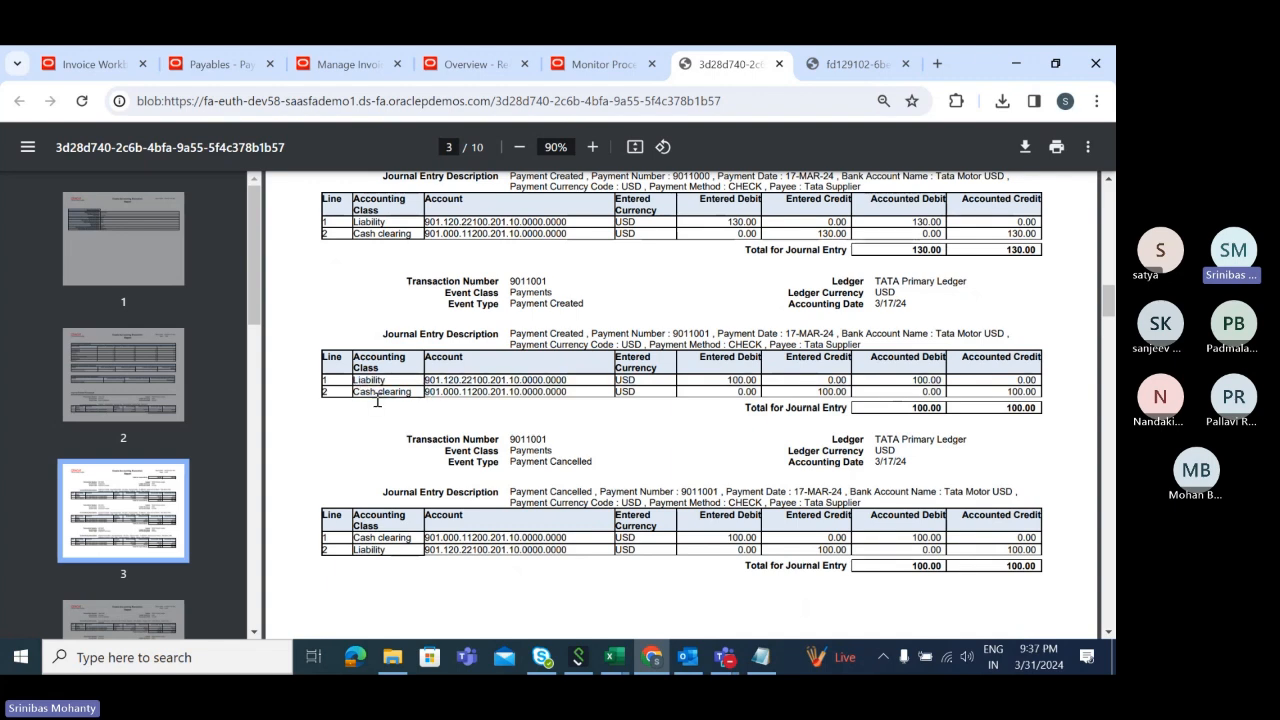
left_click_drag(1109, 298, 1111, 158)
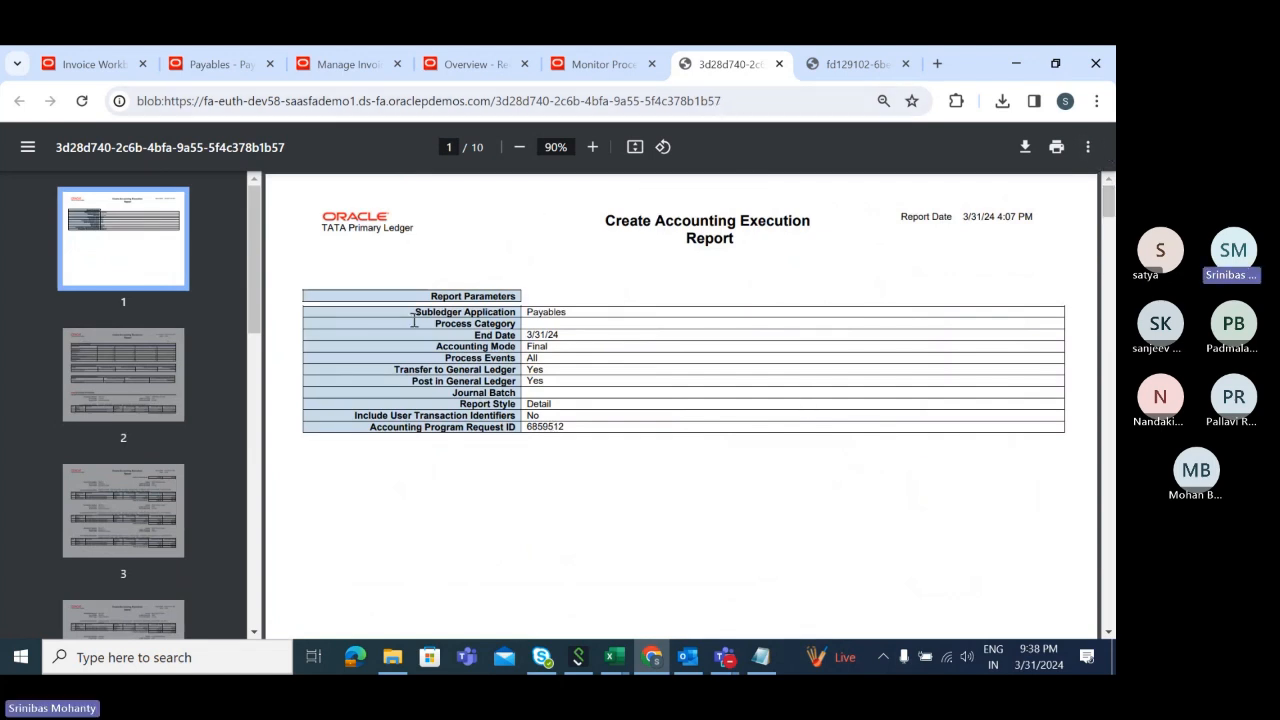
Download the execution report as a PDF to the Downloads folder, naming the file Create ACCOUNTING
left_click(1026, 148)
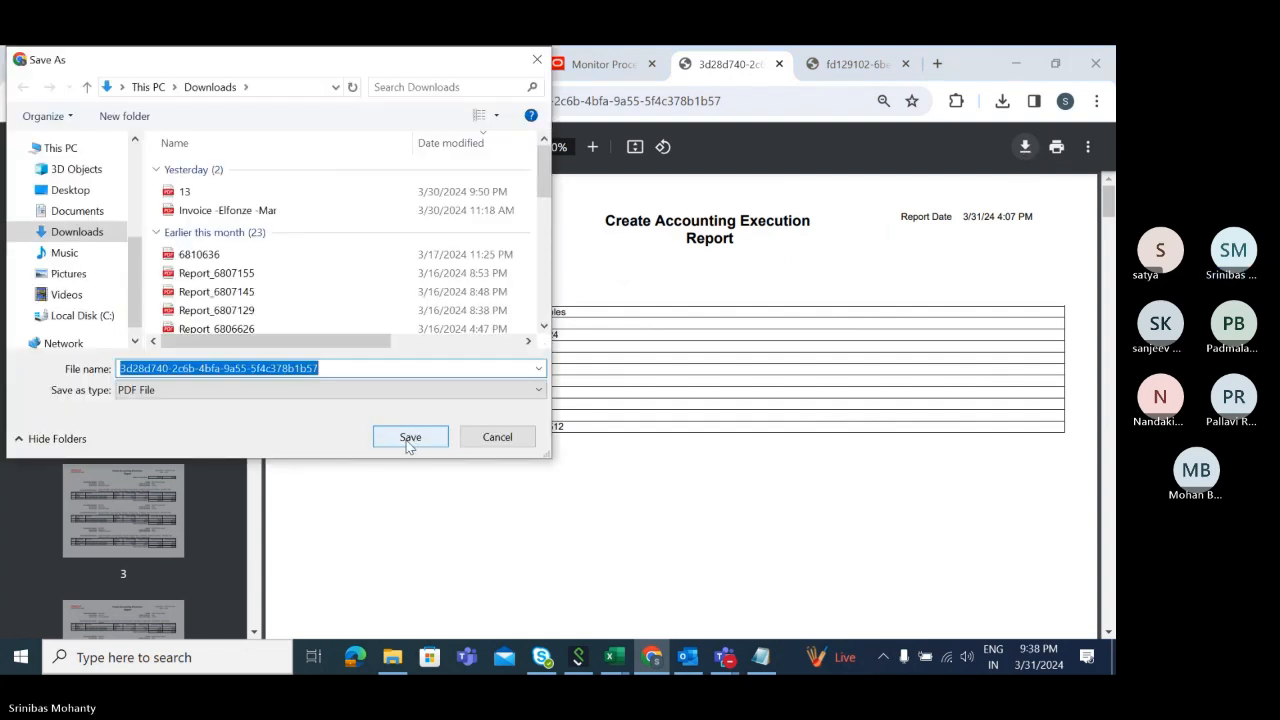
type("Crete")
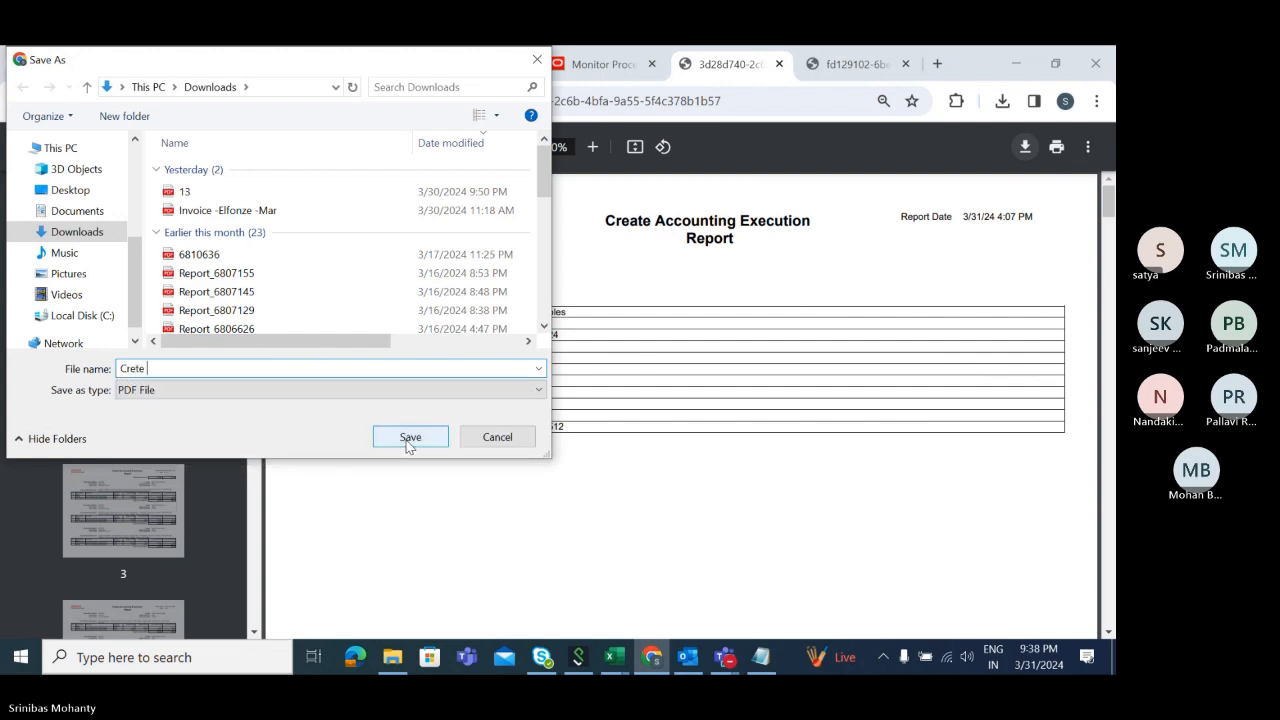
key("BackSpace")
key("BackSpace")
type("A")
key("BackSpace")
type("ate ACCOUNTING")
left_click(410, 437)
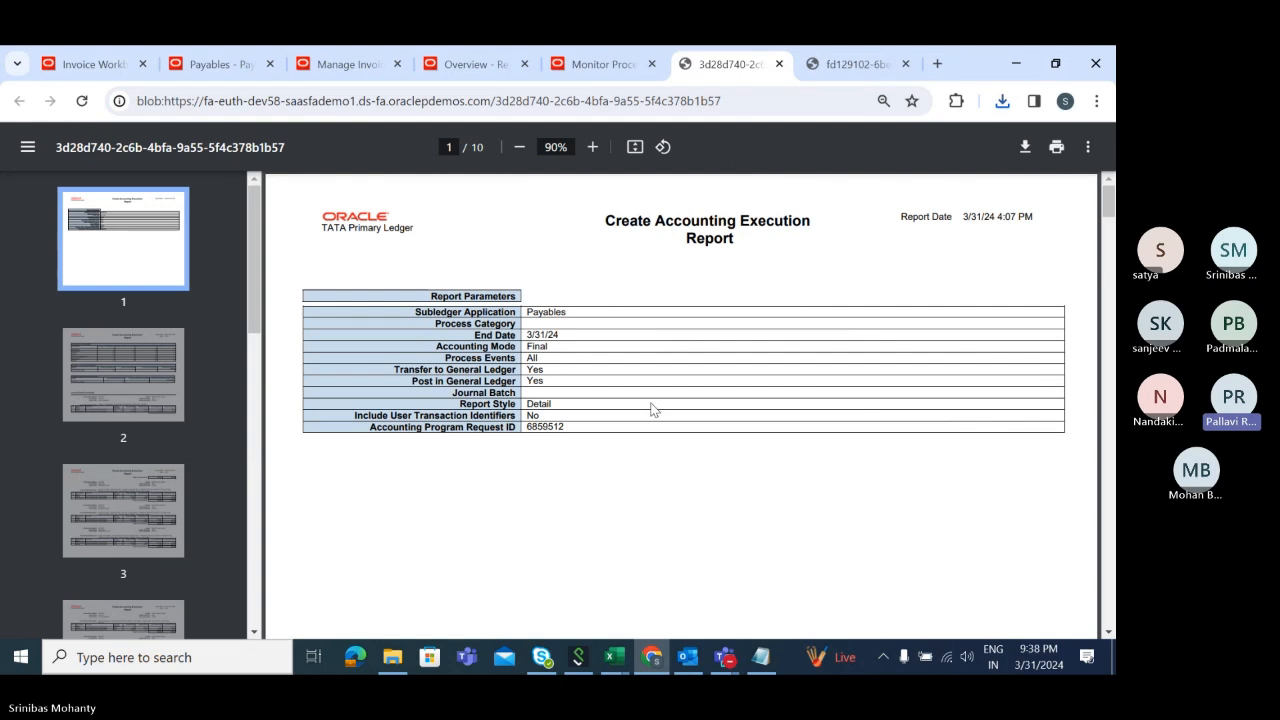
Look over the report parameters and the Accounting Event Summary of the execution report once more
left_click_drag(1109, 205, 1109, 250)
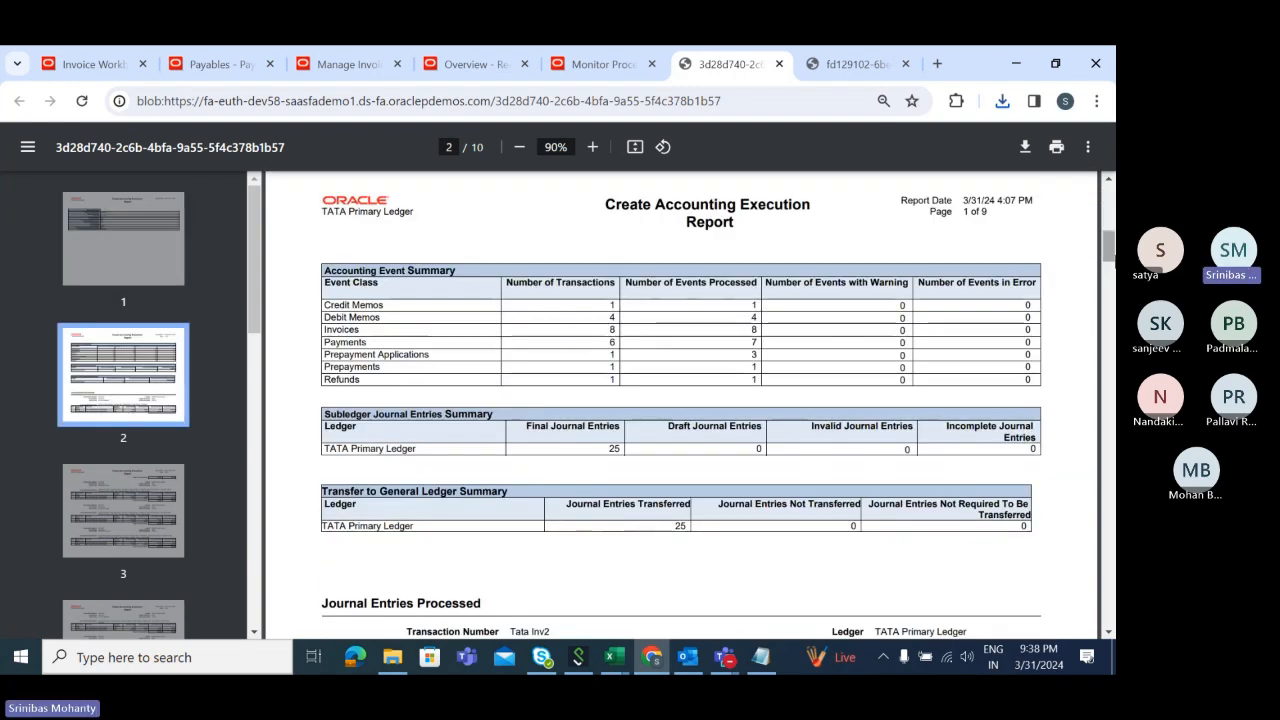
left_click_drag(1108, 257, 1108, 185)
scroll(847, 430, "down", 4)
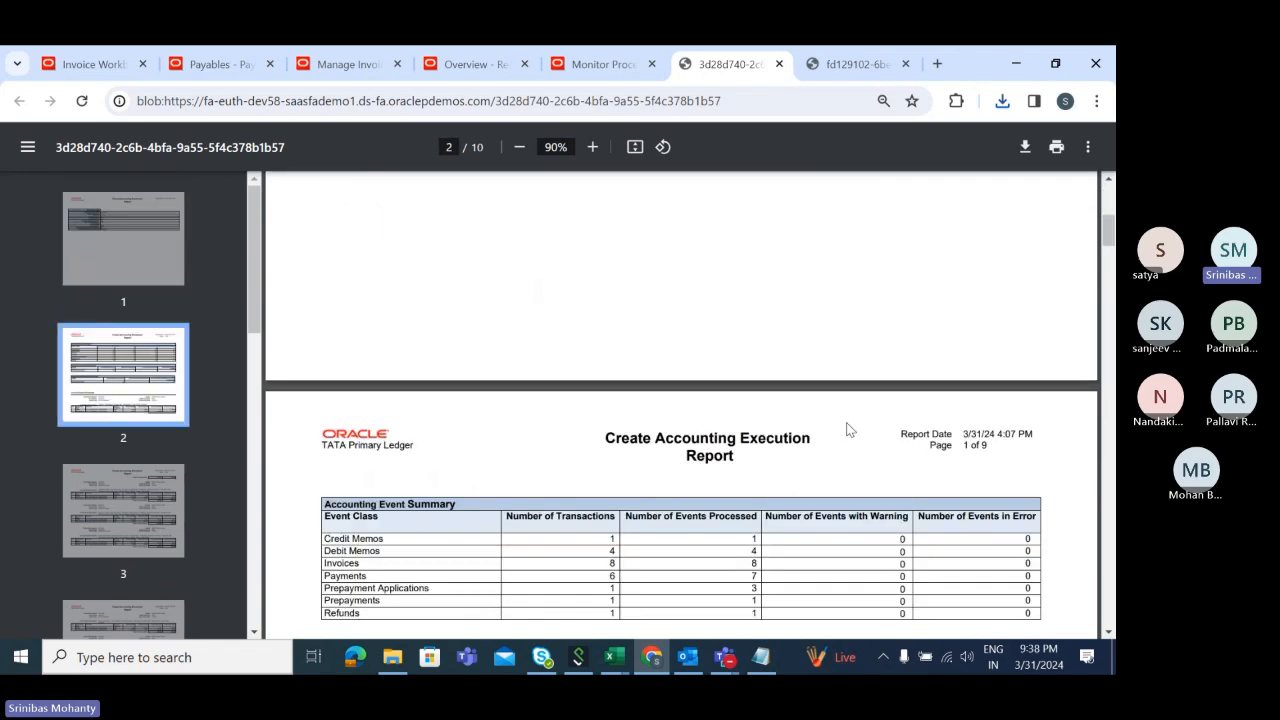
mouse_move(1108, 234)
left_mouse_down()
mouse_move(1108, 257)
mouse_move(1108, 222)
left_mouse_up()
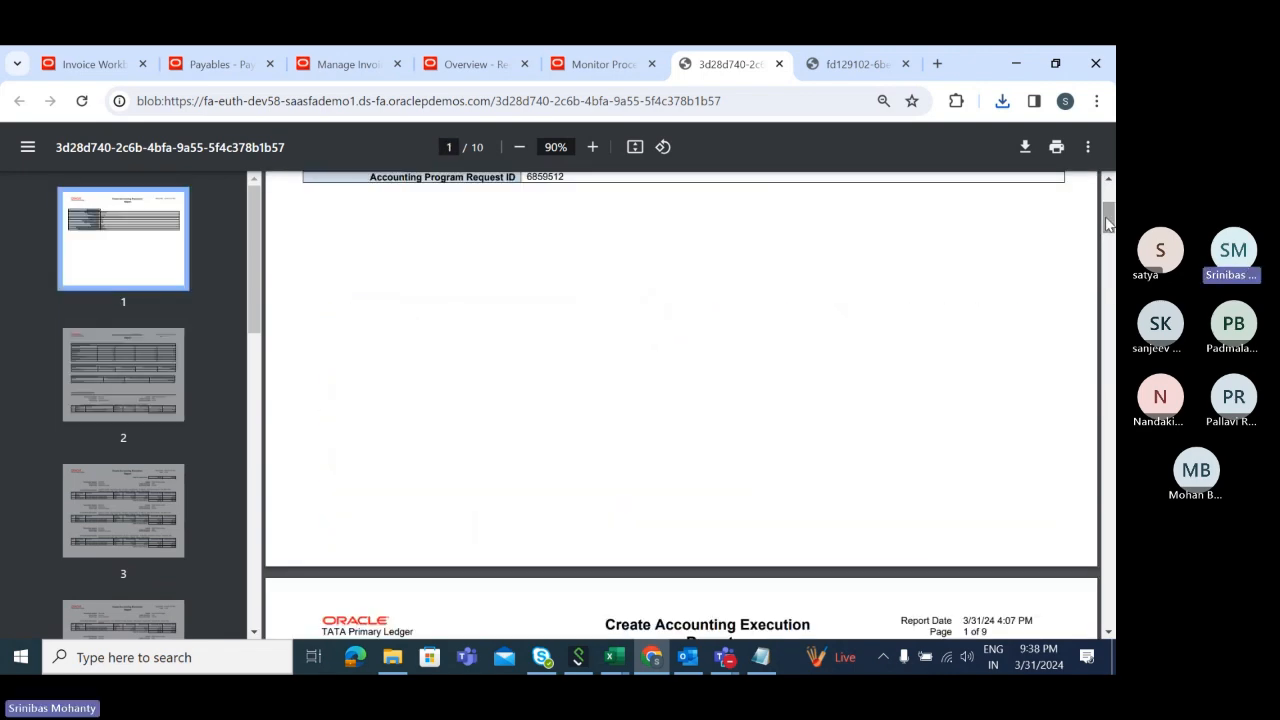
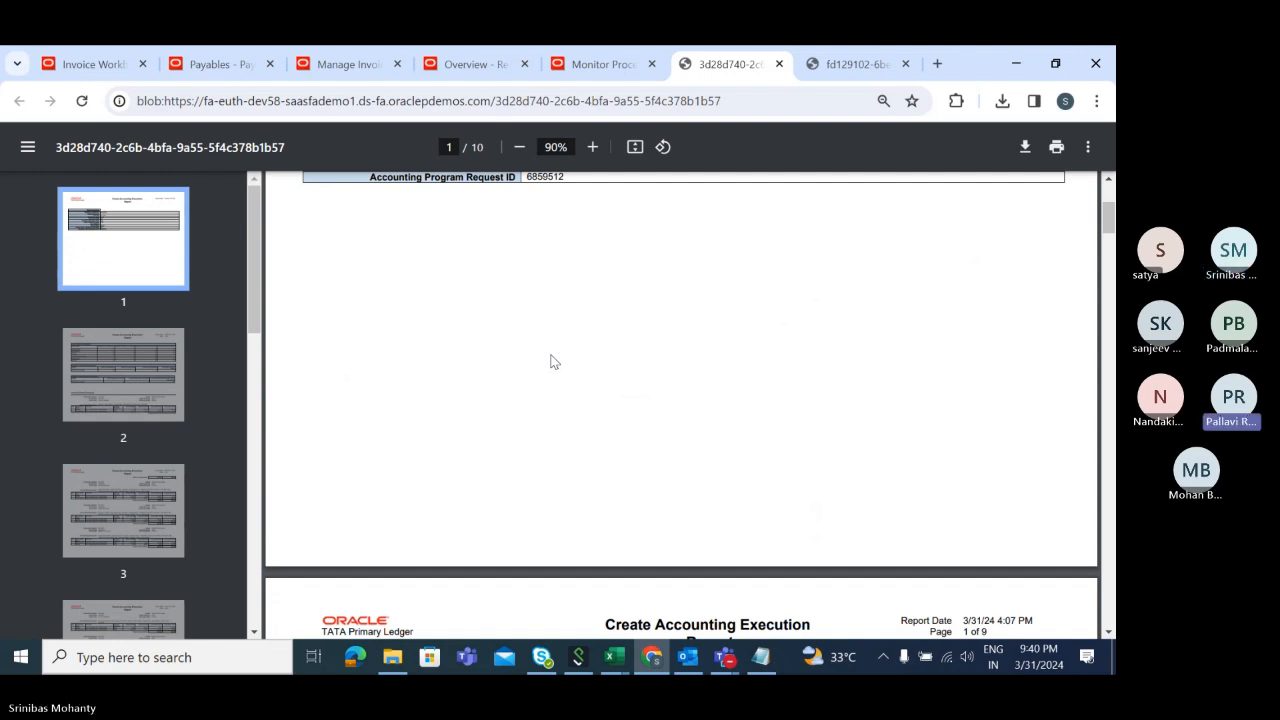
right_click(551, 360)
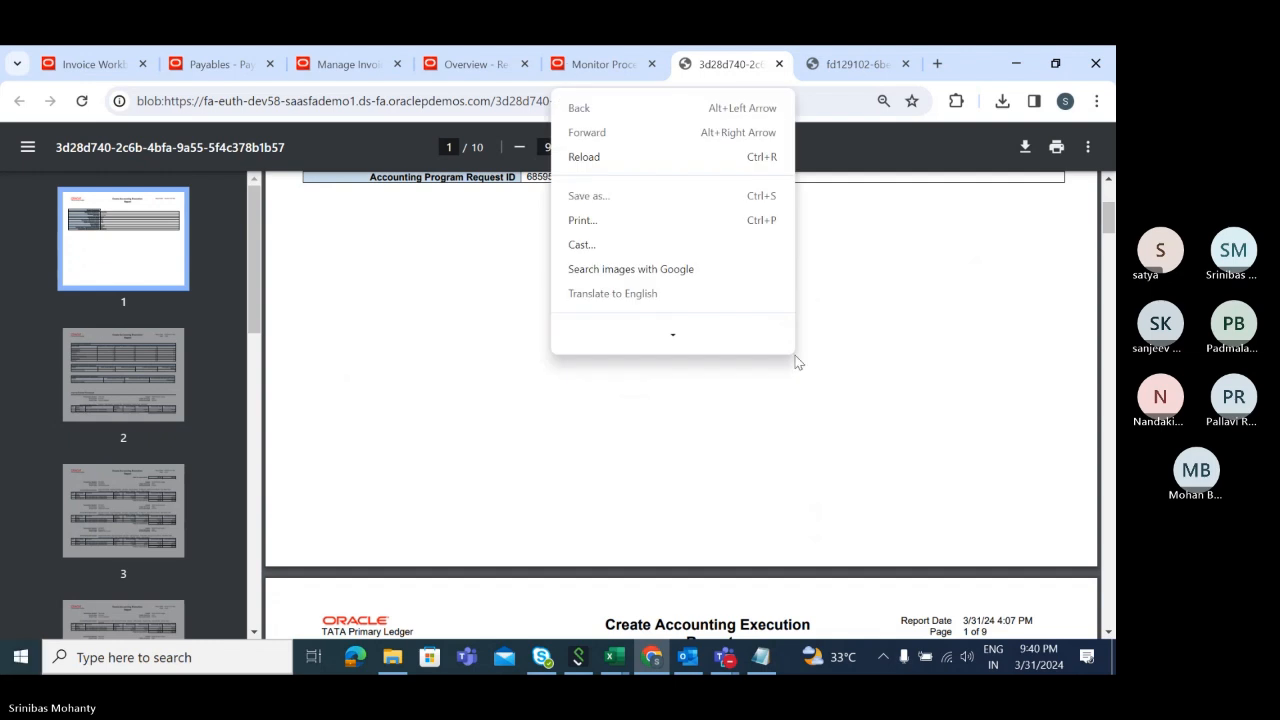
left_click(397, 350)
scroll(648, 377, "up", 3)
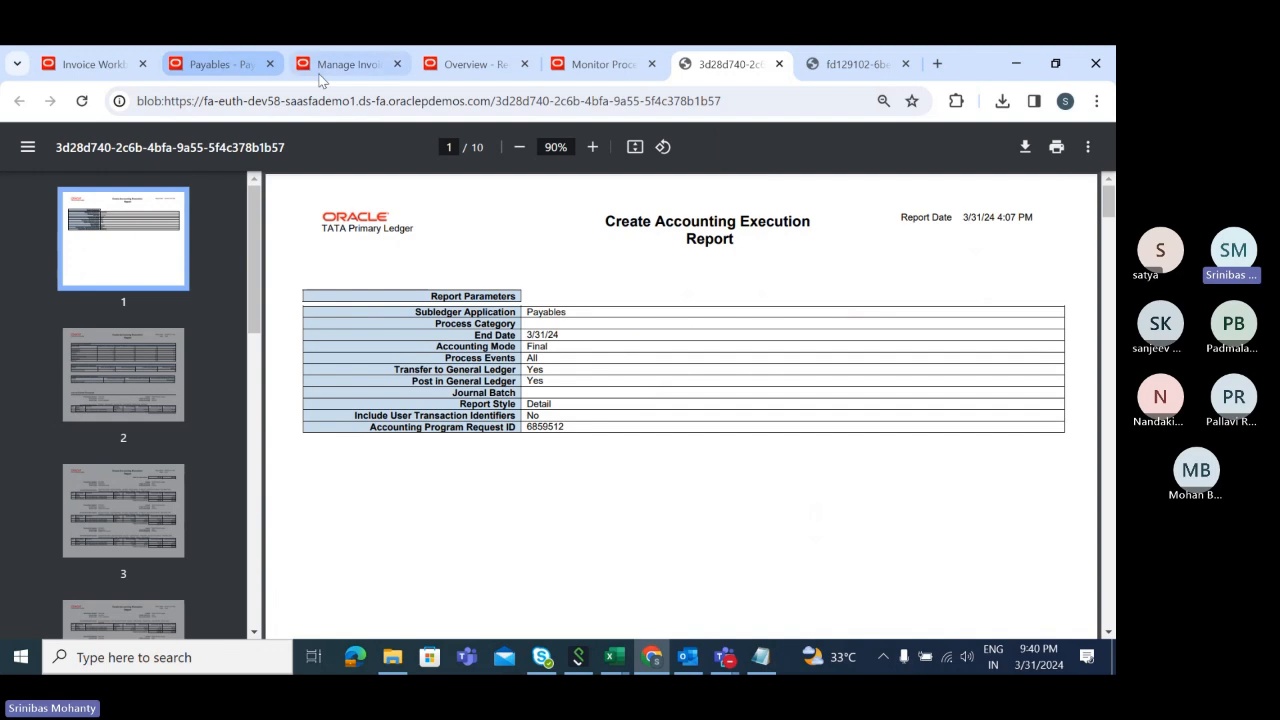
Open the Oracle Fusion home page in a new browser tab from the Payables dashboard and switch to it
left_click(226, 66)
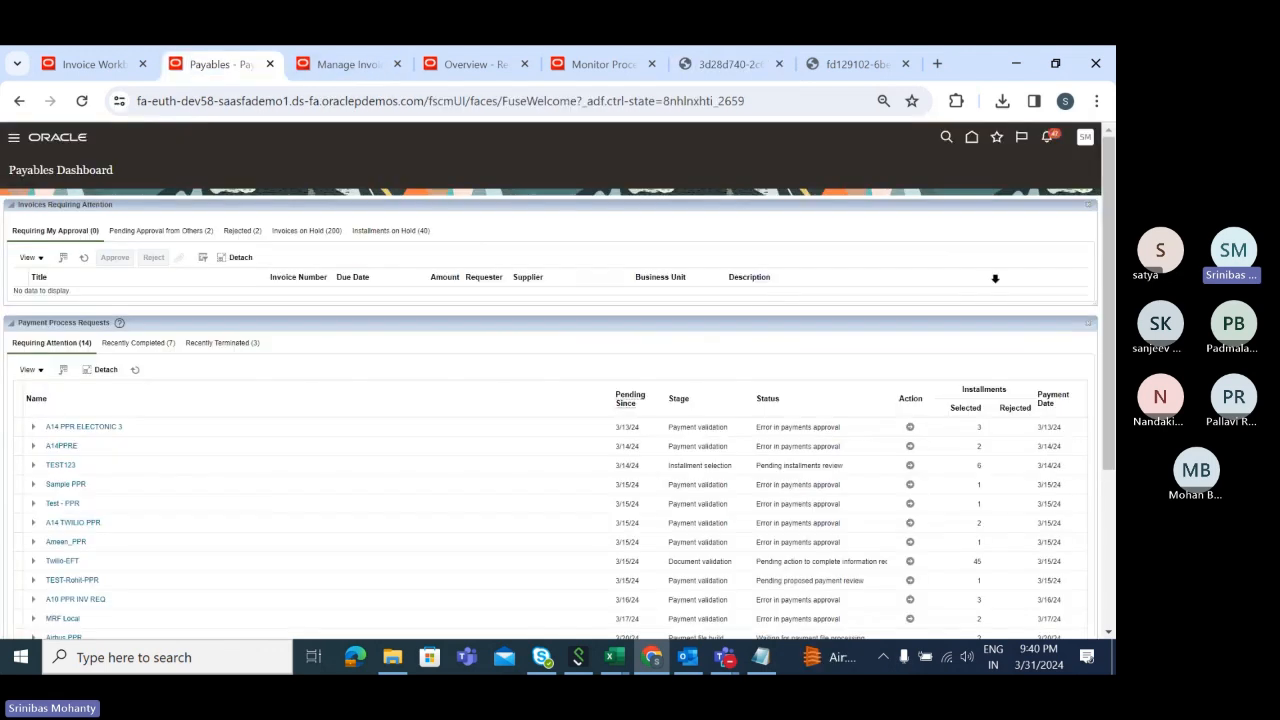
right_click(970, 138)
left_click(835, 154)
left_click(300, 64)
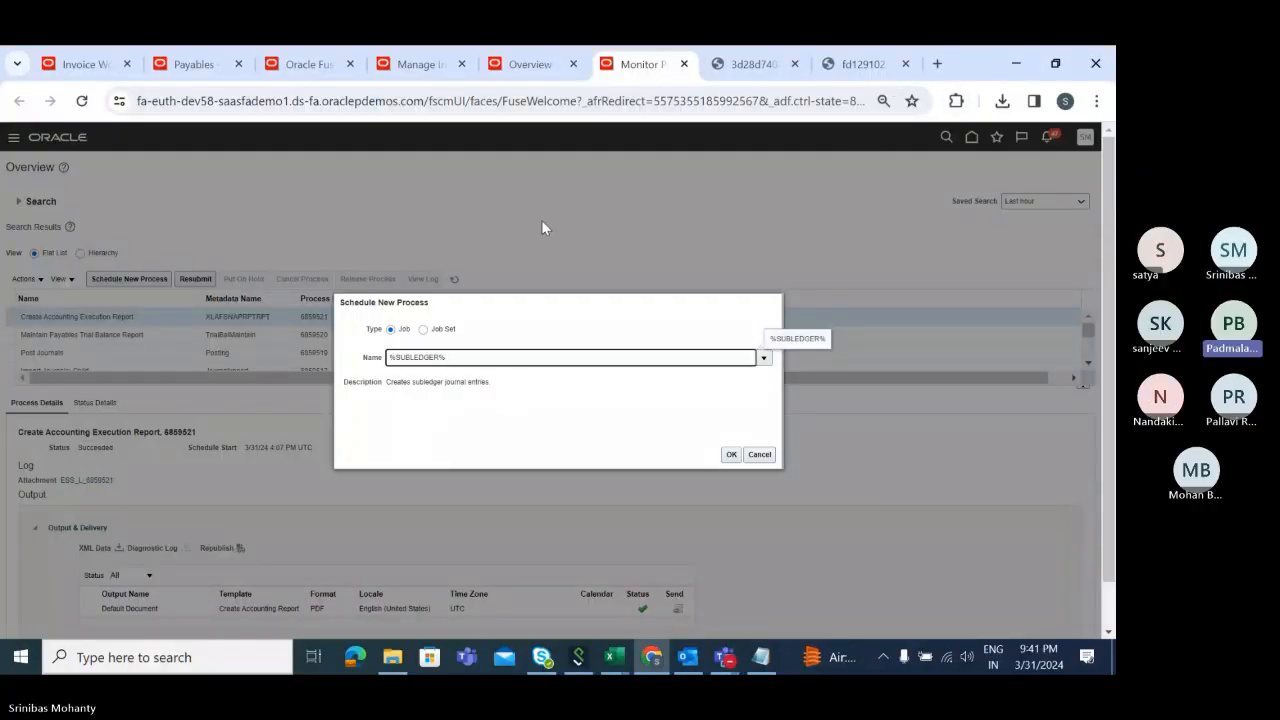
Find the job with %Subledger%period% and choose Subledger Period Close Exceptions Report as the new scheduled process
left_click_drag(506, 357, 404, 357)
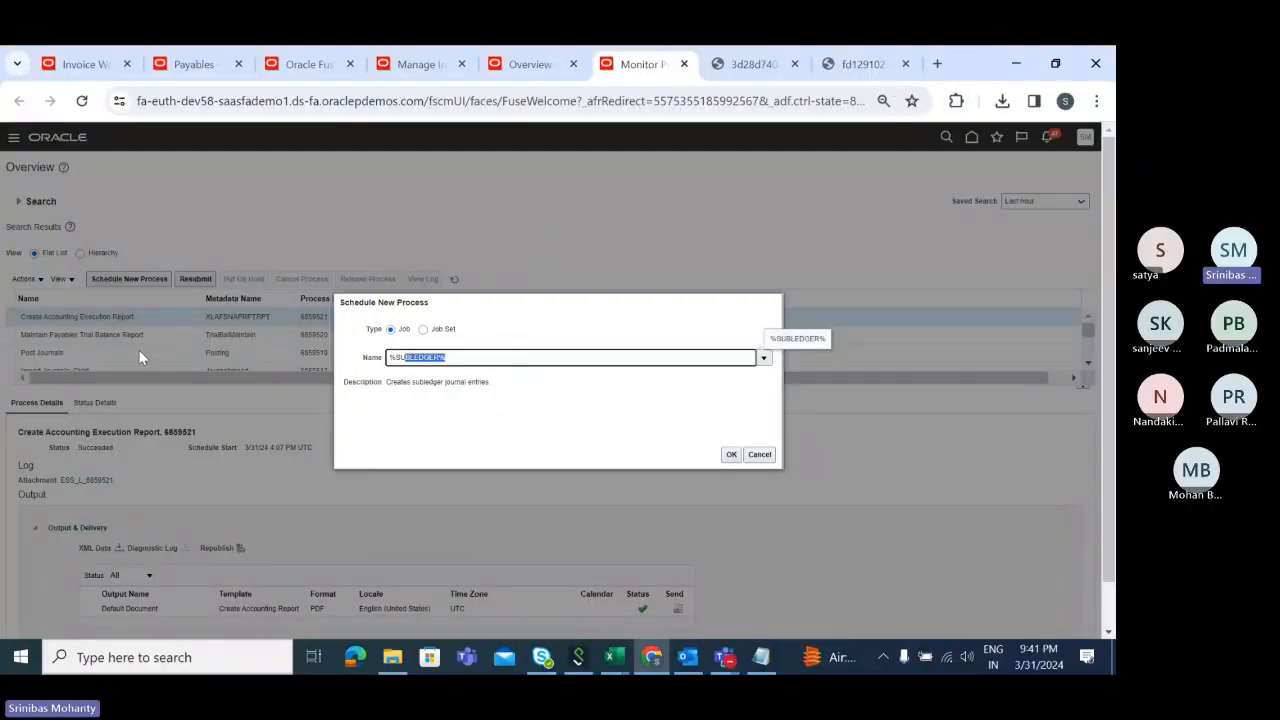
type("%Subledger%")
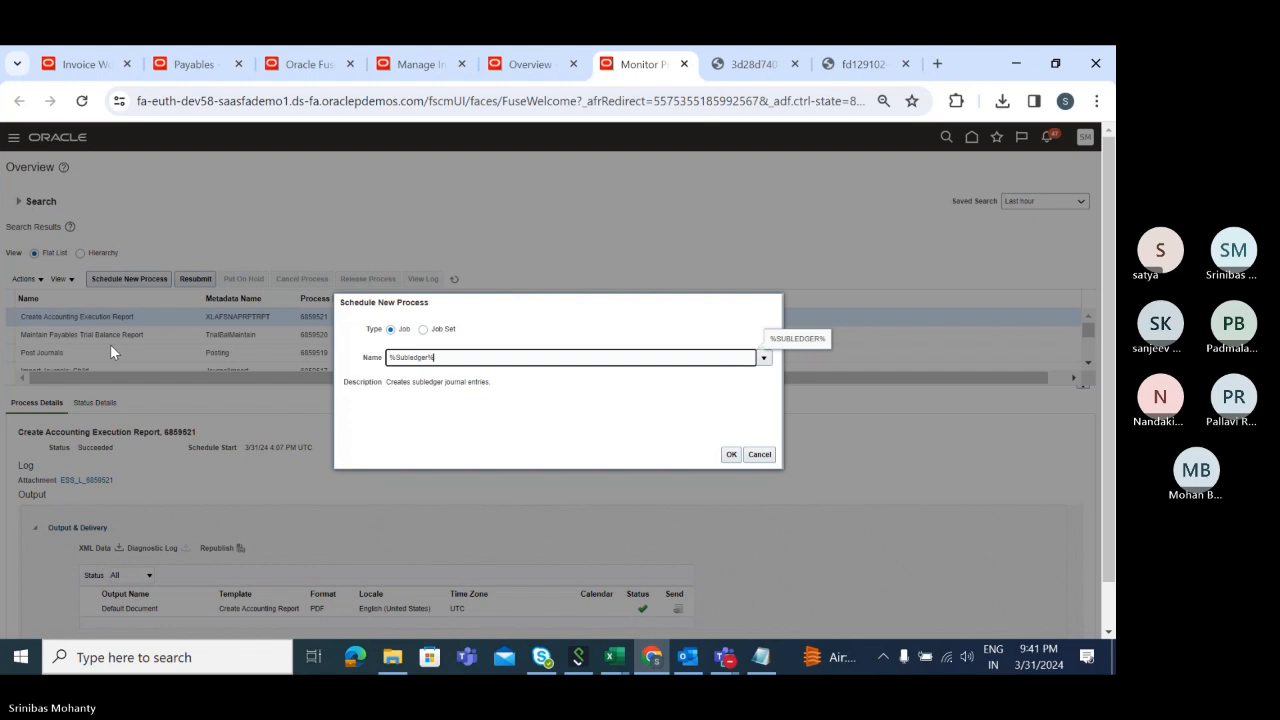
type("period%")
key("Tab")
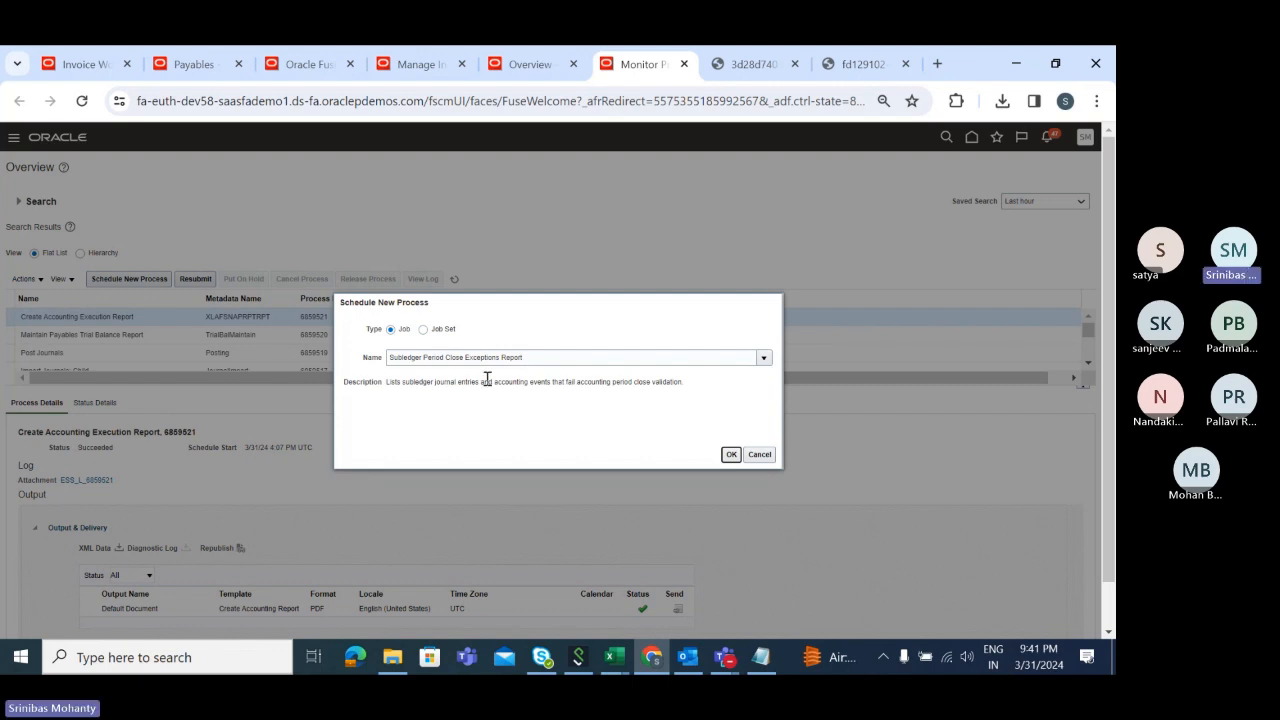
left_click(731, 454)
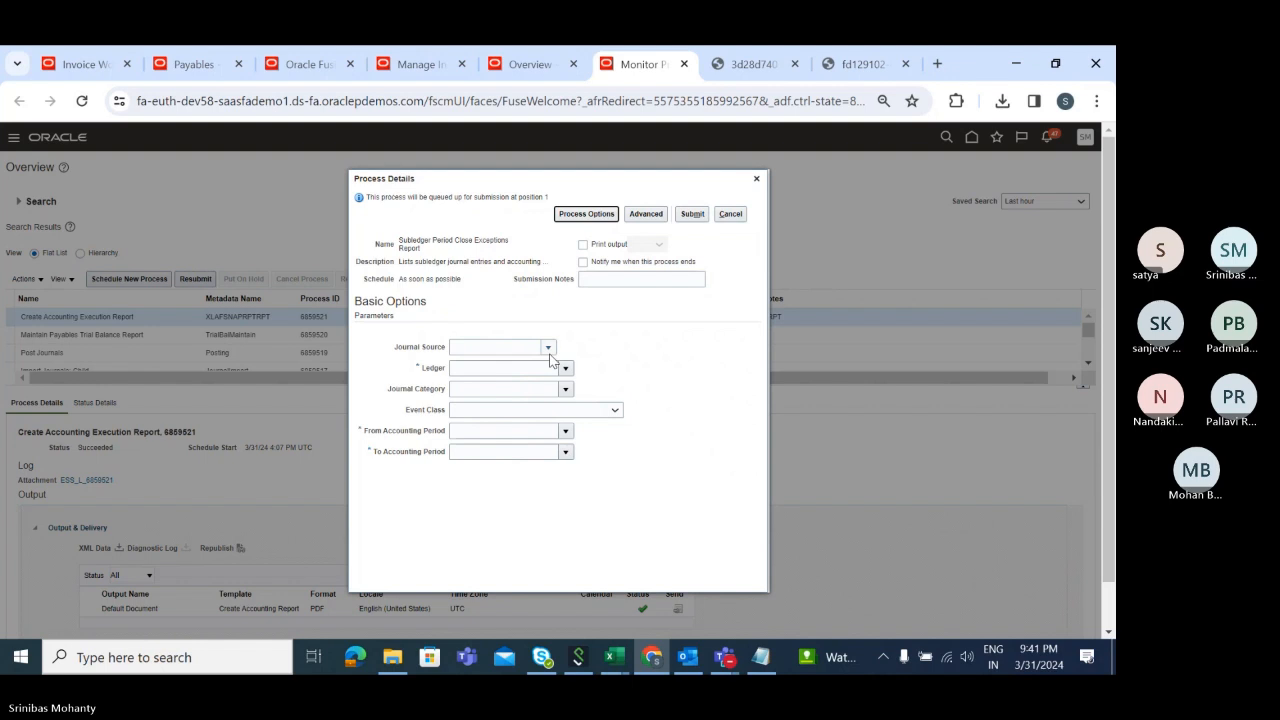
Search the journal sources for Pa and set the report's Journal Source to Payables
left_click(535, 347)
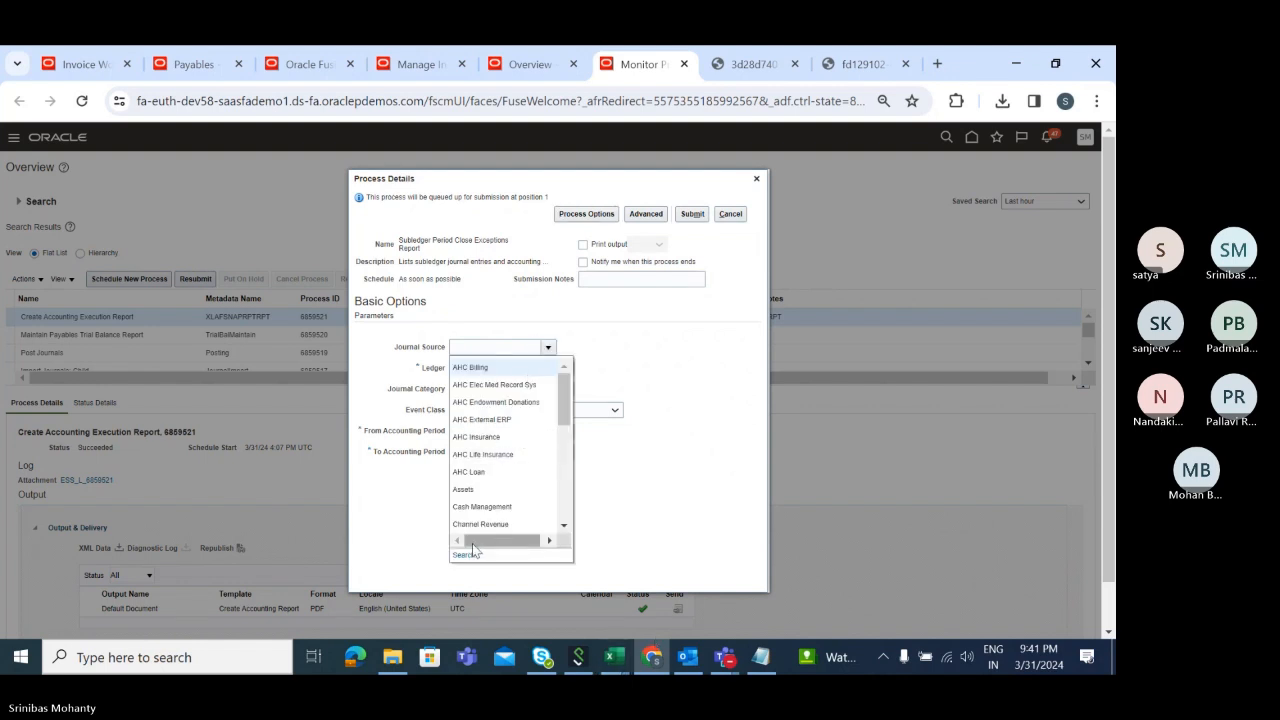
left_click(464, 556)
left_click(523, 360)
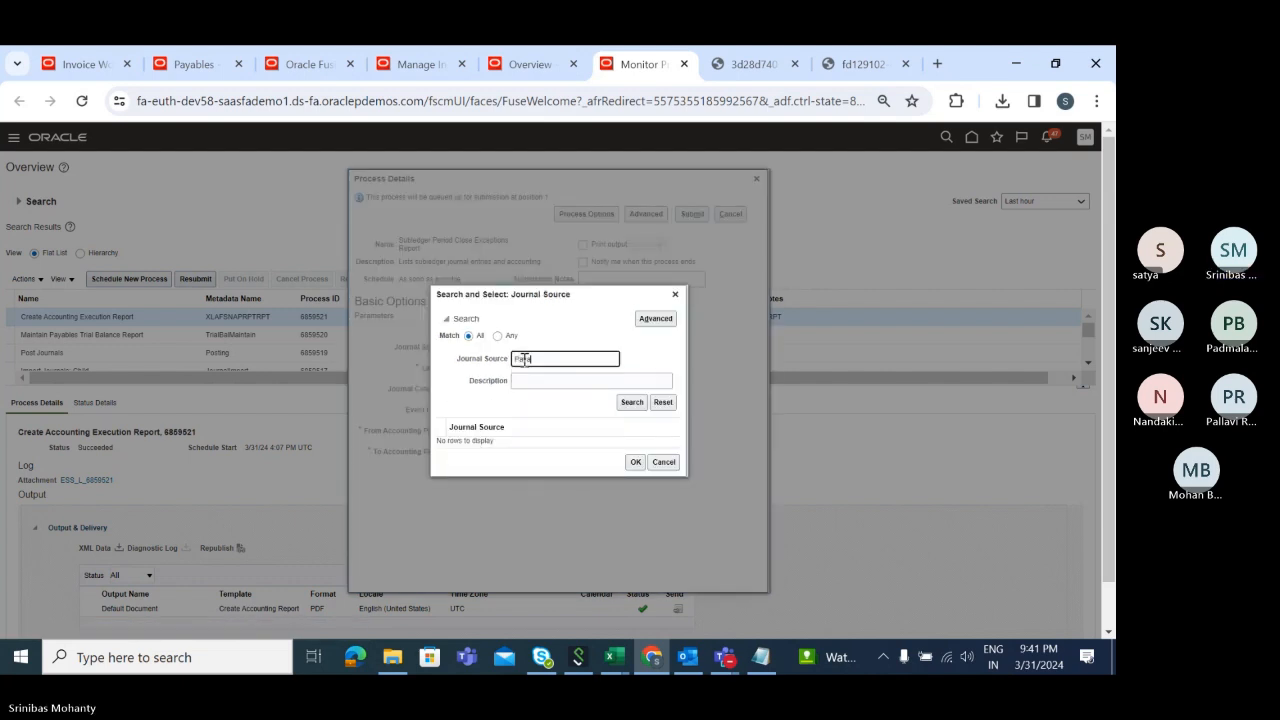
left_click(640, 404)
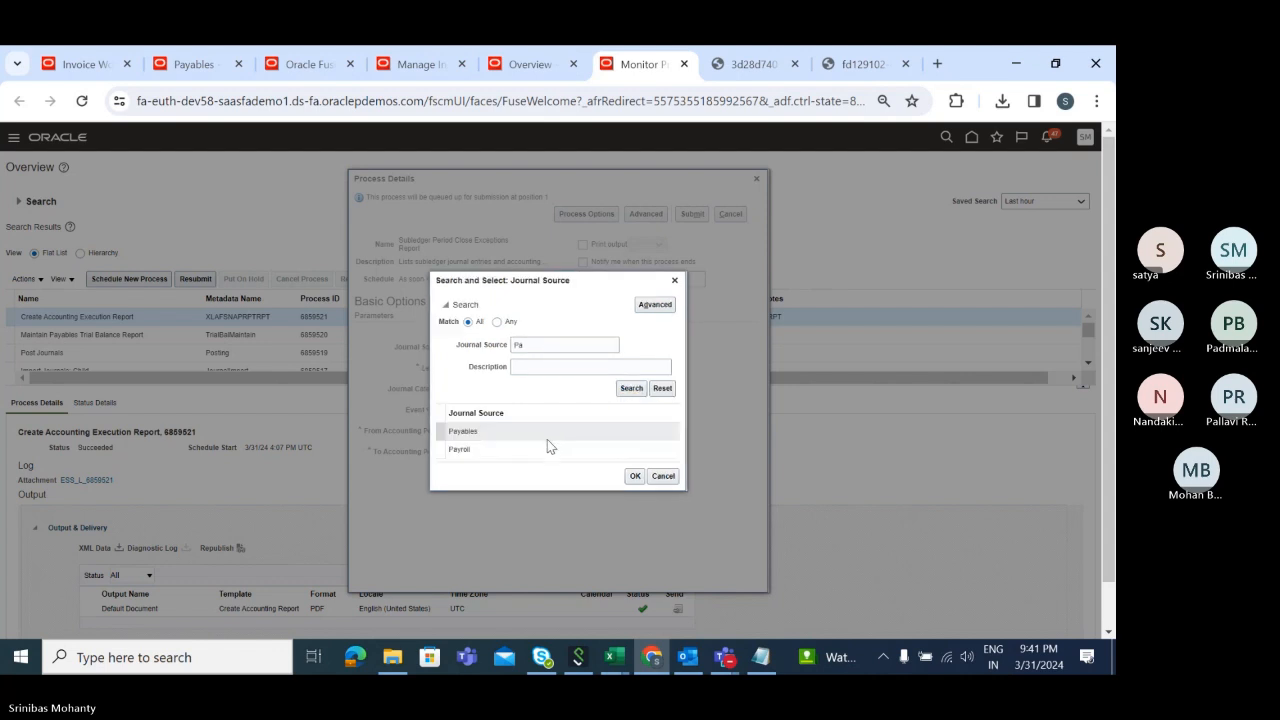
left_click(500, 433)
left_click(635, 476)
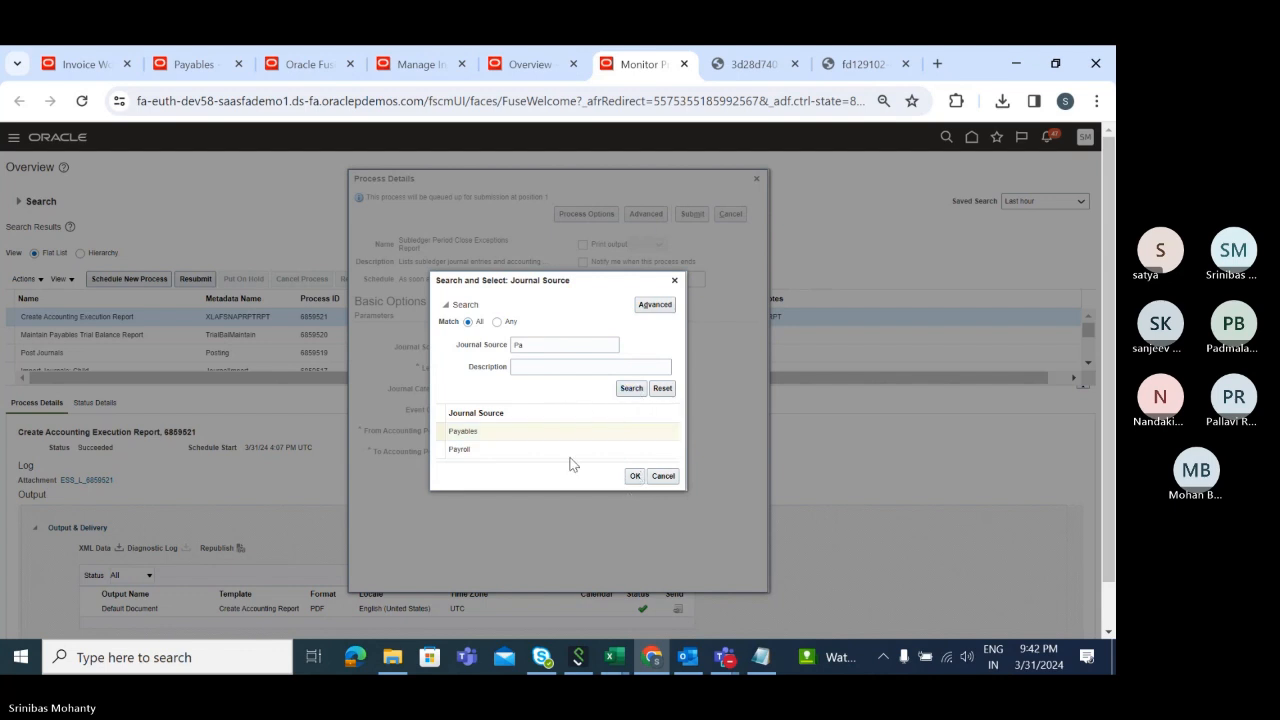
left_click(513, 433)
left_click(635, 476)
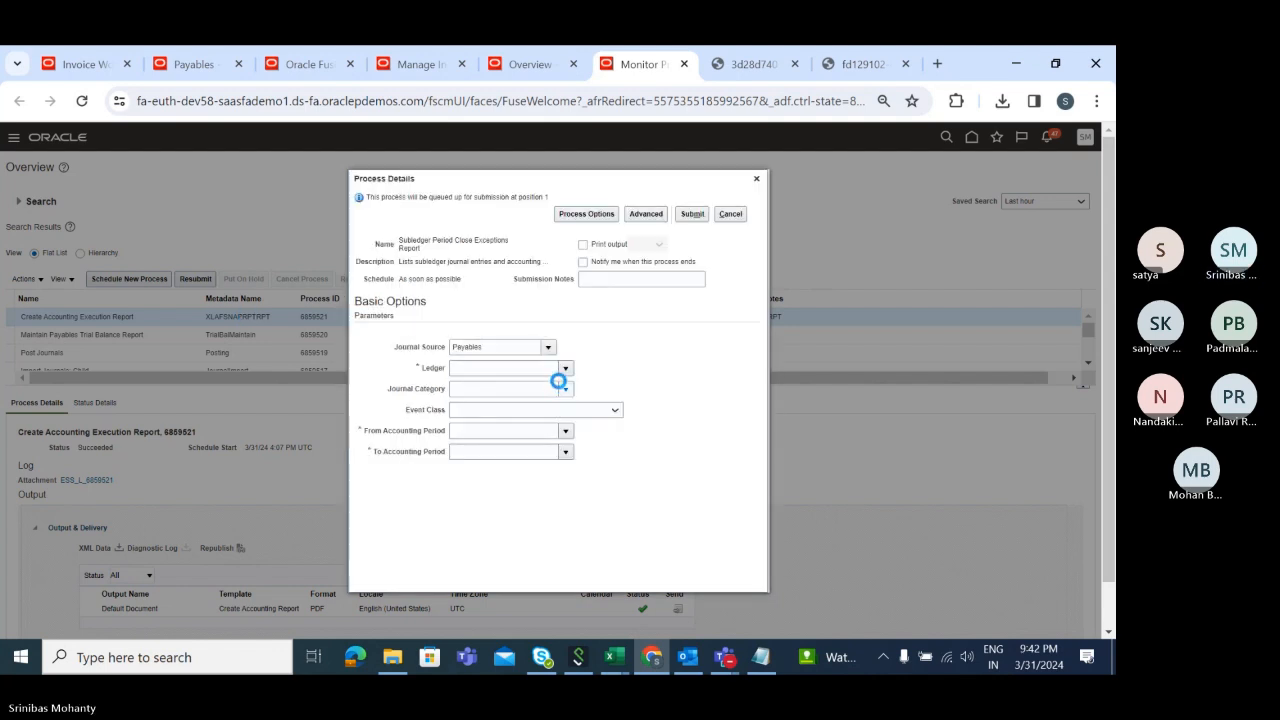
Search the ledgers for Tata and set the report's Ledger to TATA Primary Ledger
left_click(563, 369)
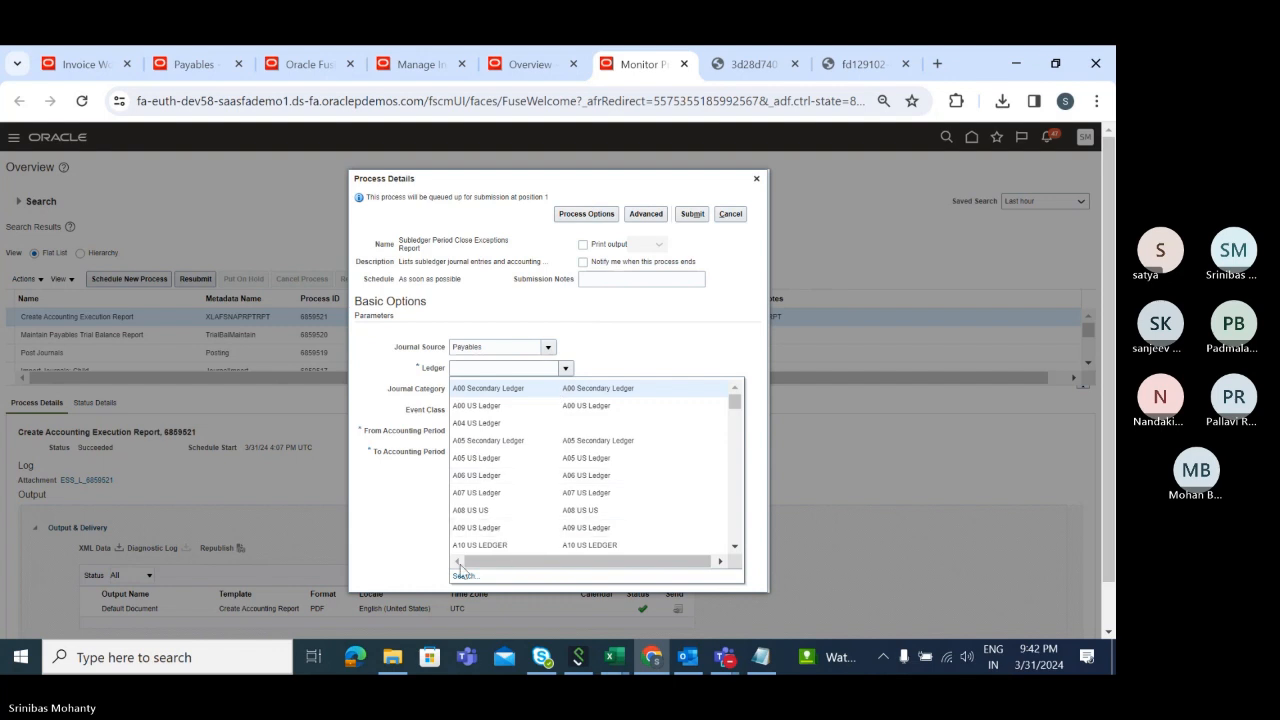
left_click(557, 389)
left_click(540, 350)
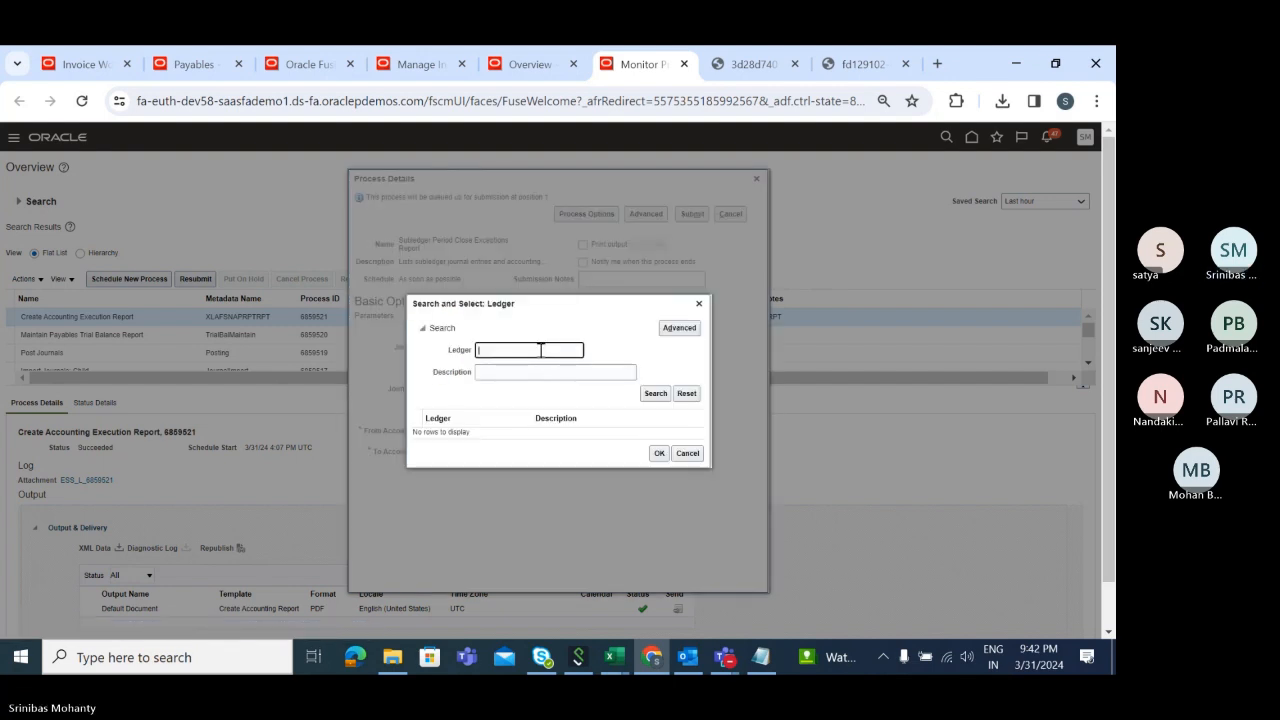
type("tata")
left_click(658, 393)
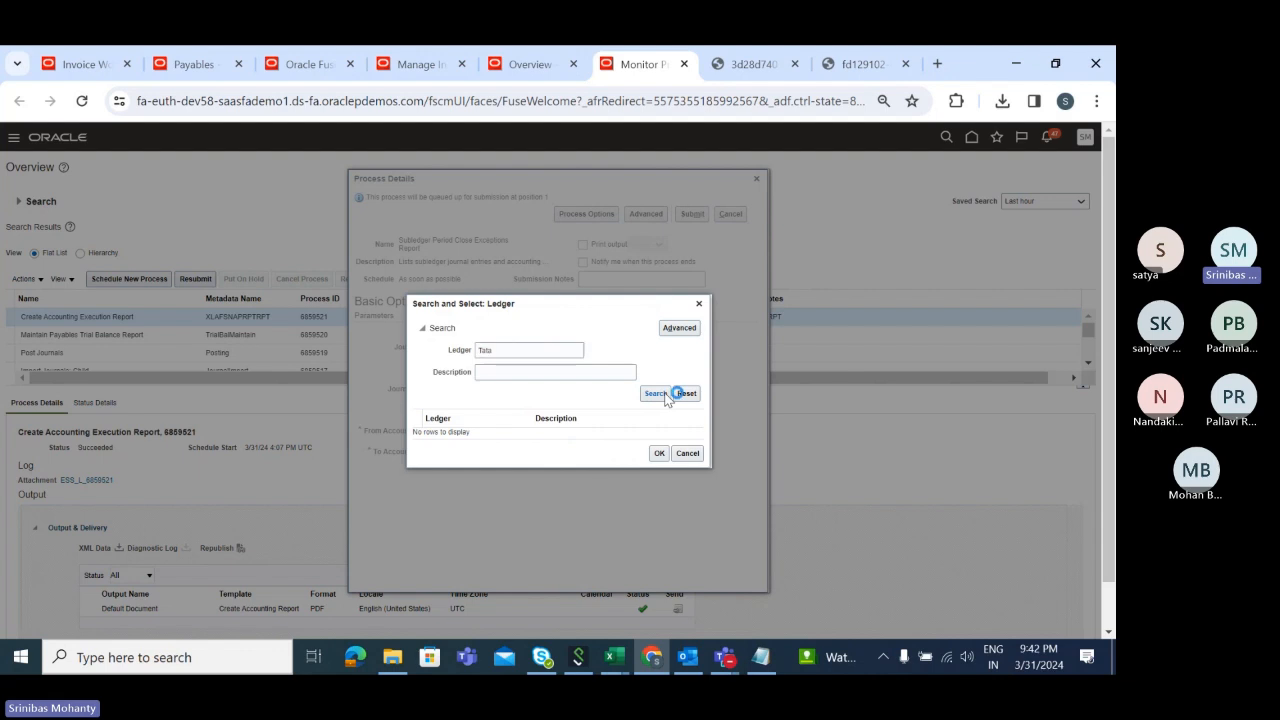
left_click(497, 414)
left_click(661, 477)
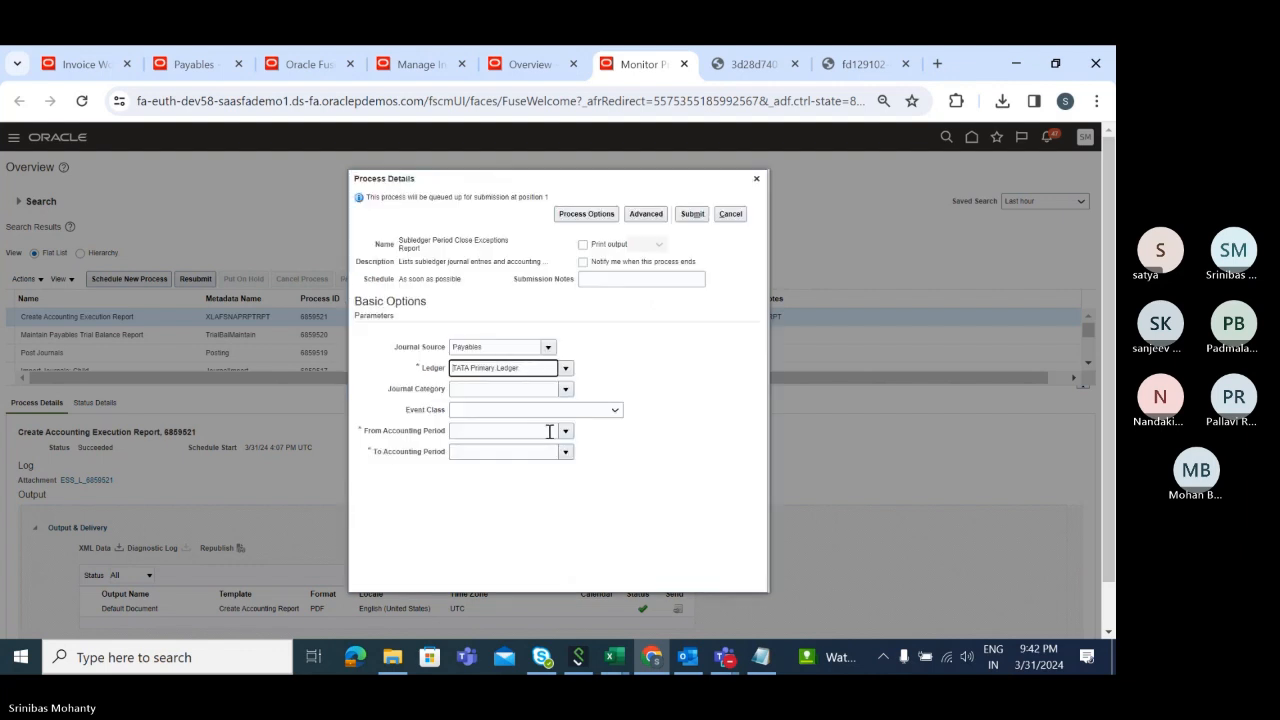
Set both the From and To Accounting Period to Mar-24 and submit the Subledger Period Close Exceptions Report
left_click(566, 434)
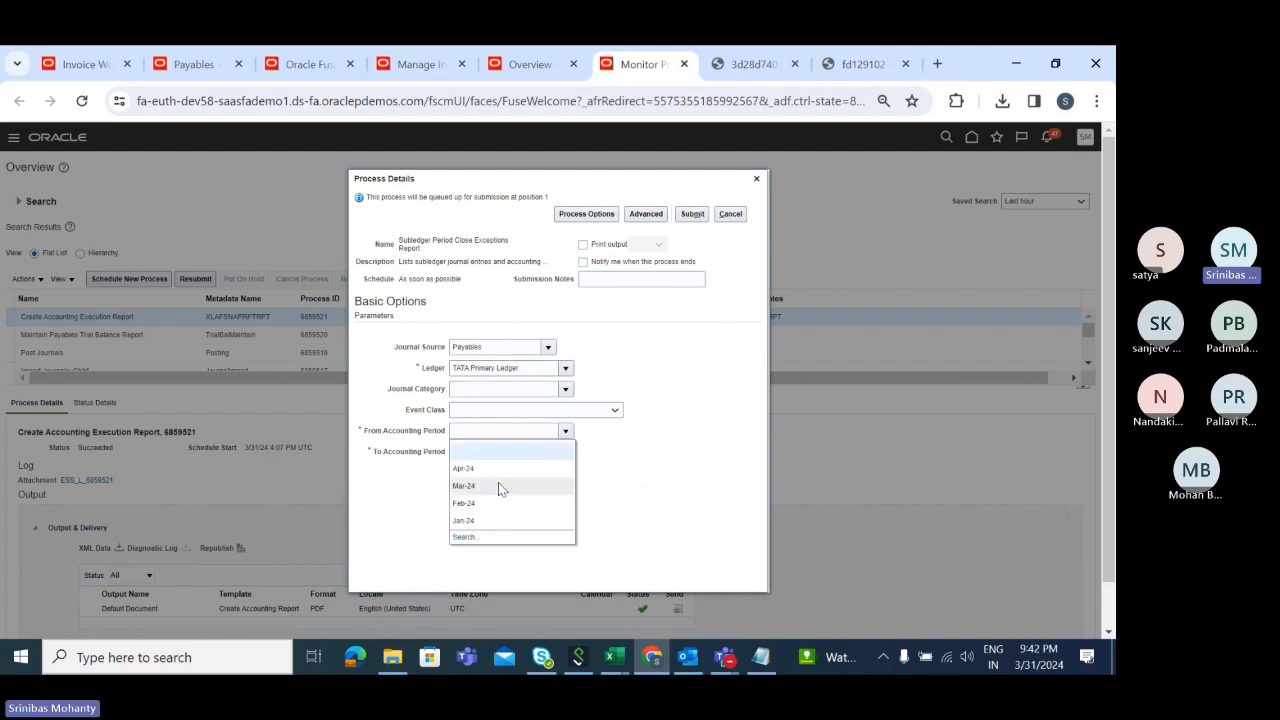
left_click(466, 485)
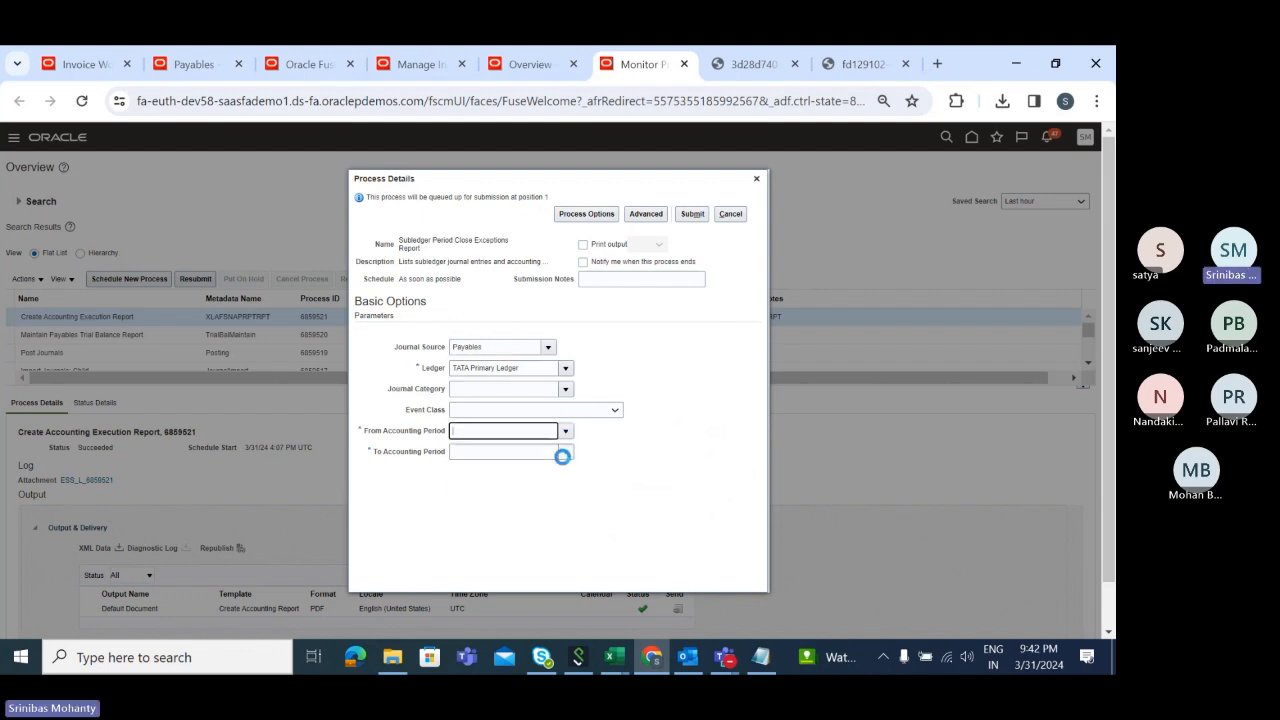
left_click(566, 453)
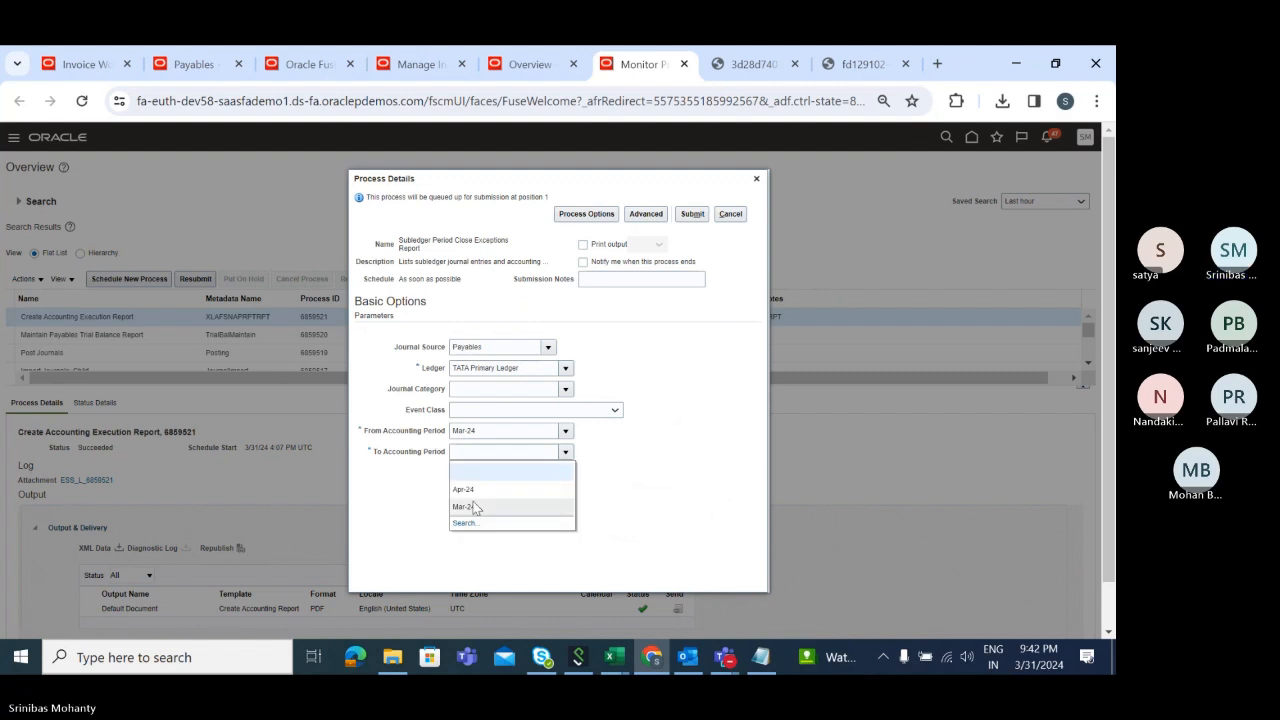
left_click(466, 506)
left_click(693, 214)
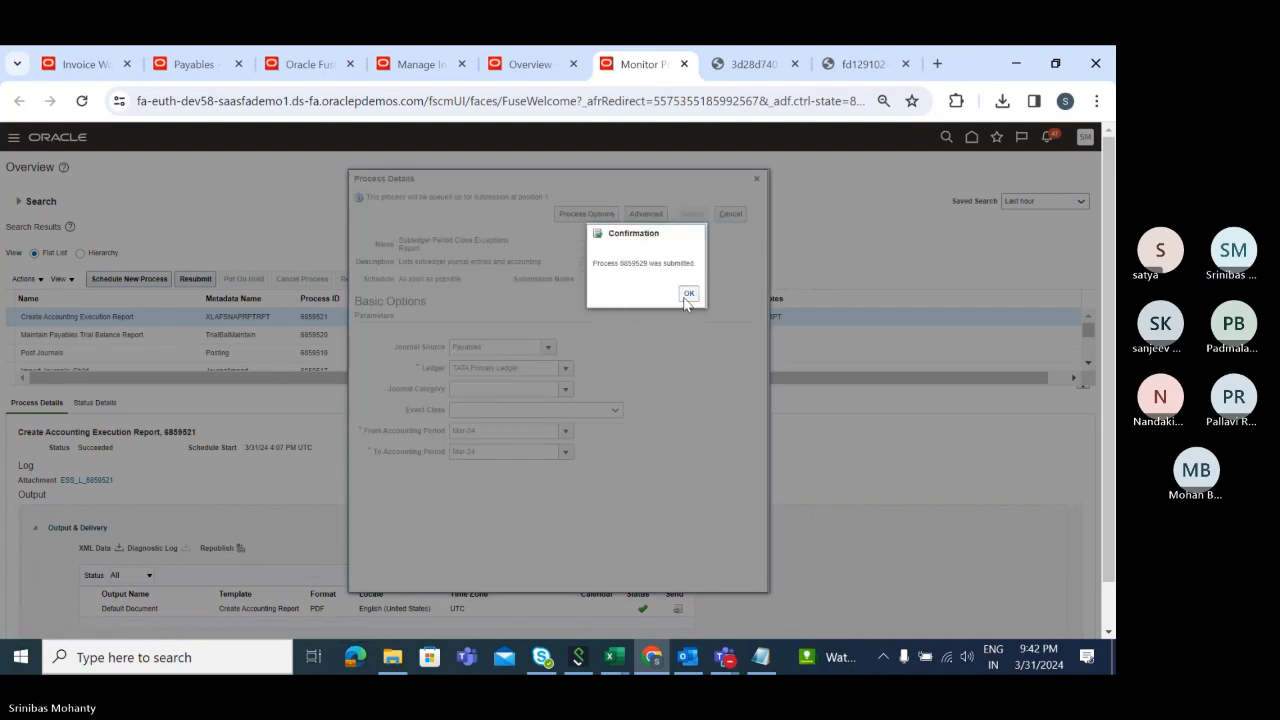
key("Return")
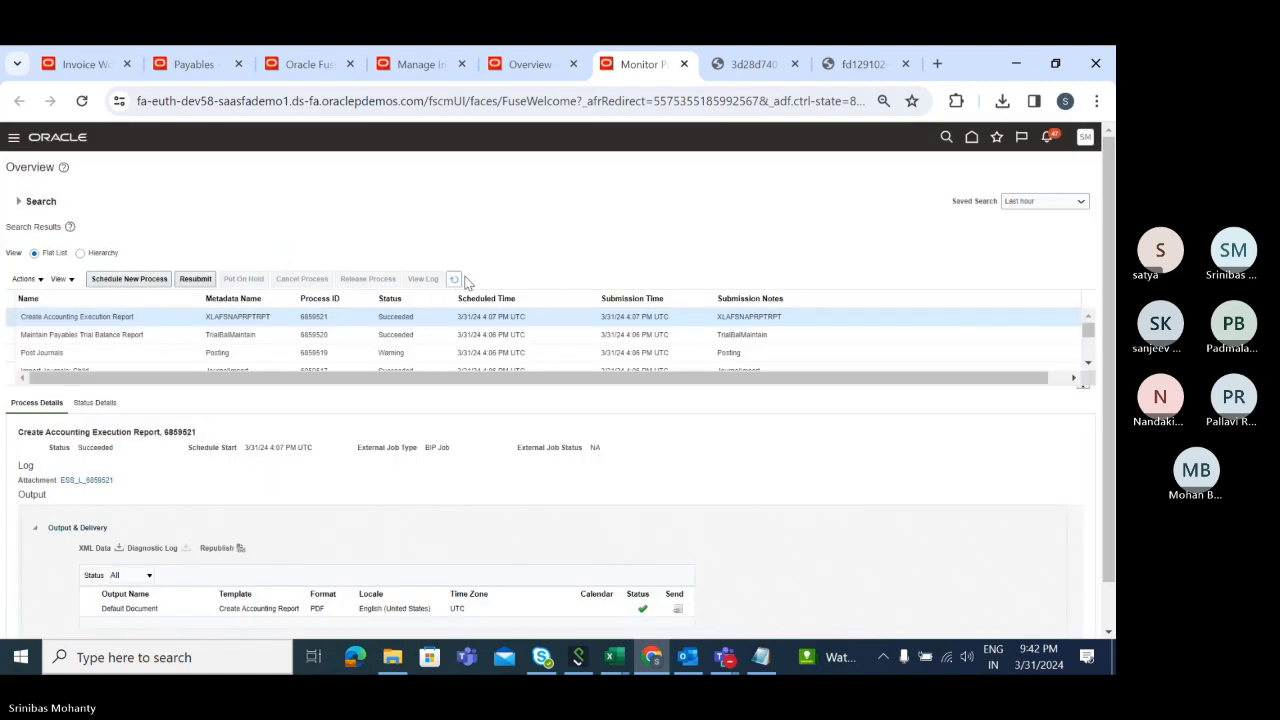
Refresh the scheduled process list repeatedly to track the status of the Subledger Period Close Exceptions Report until it finishes
left_click(455, 280)
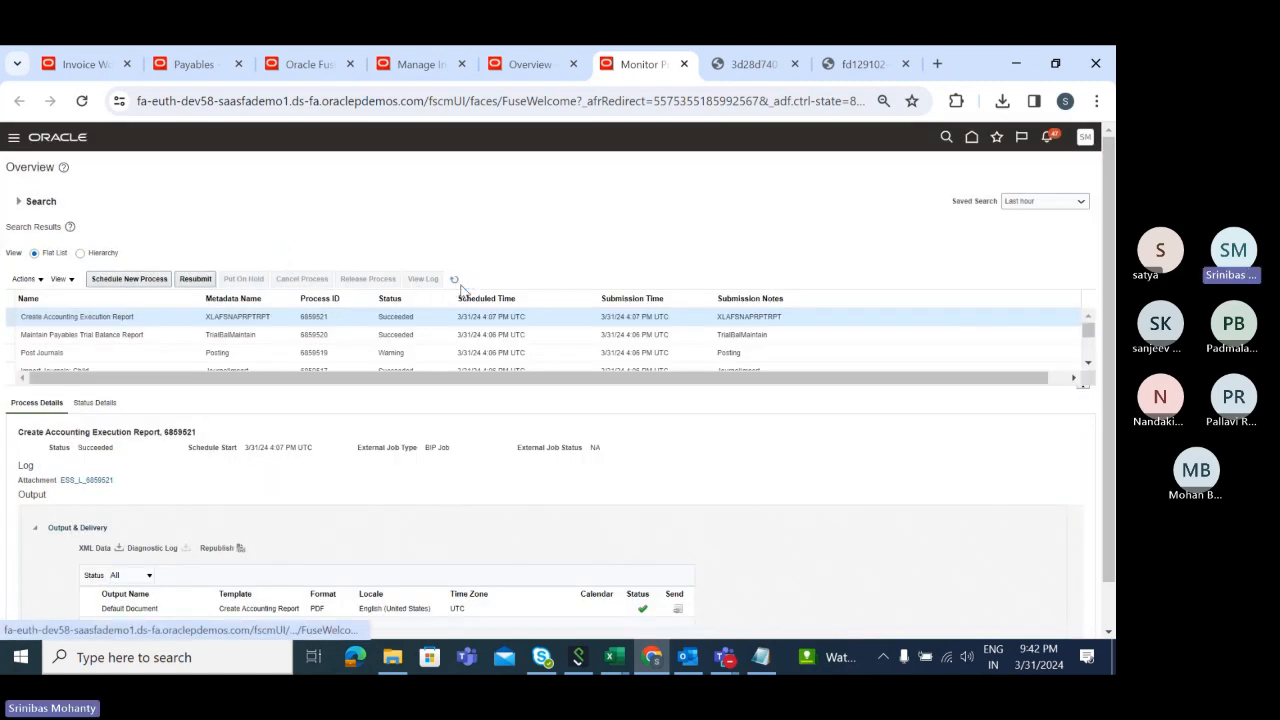
left_click(455, 280)
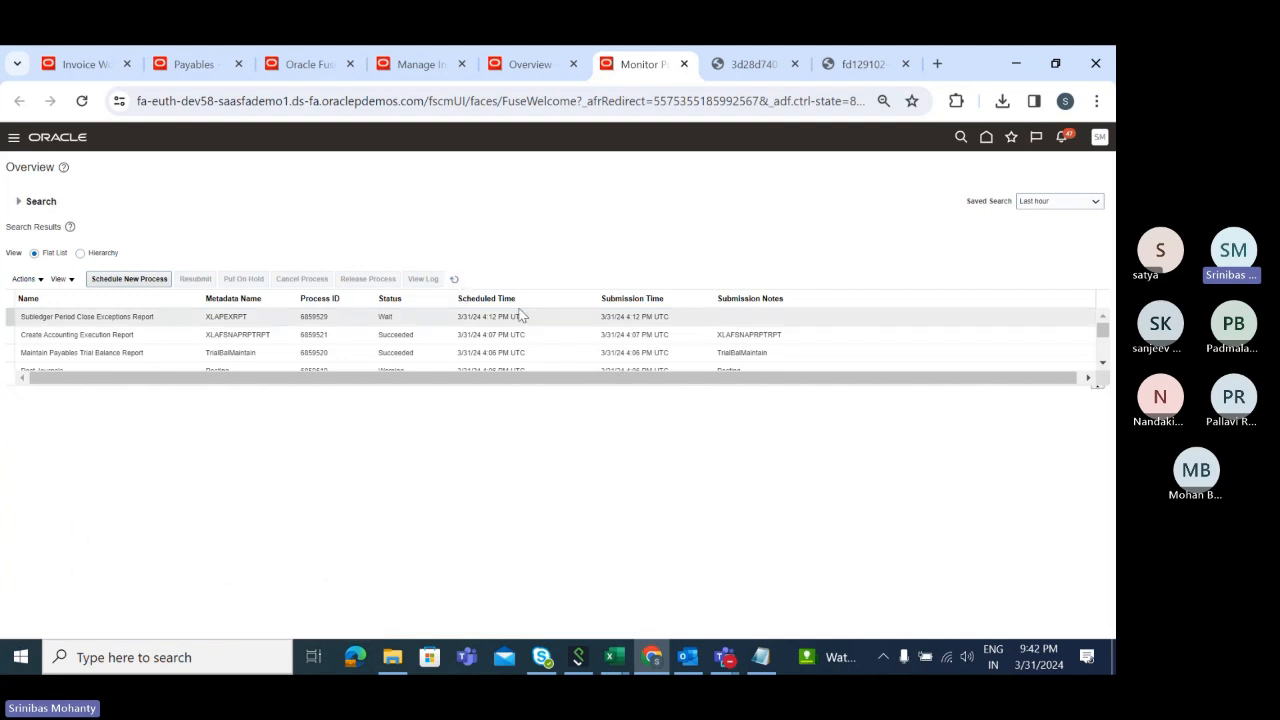
left_click(452, 282)
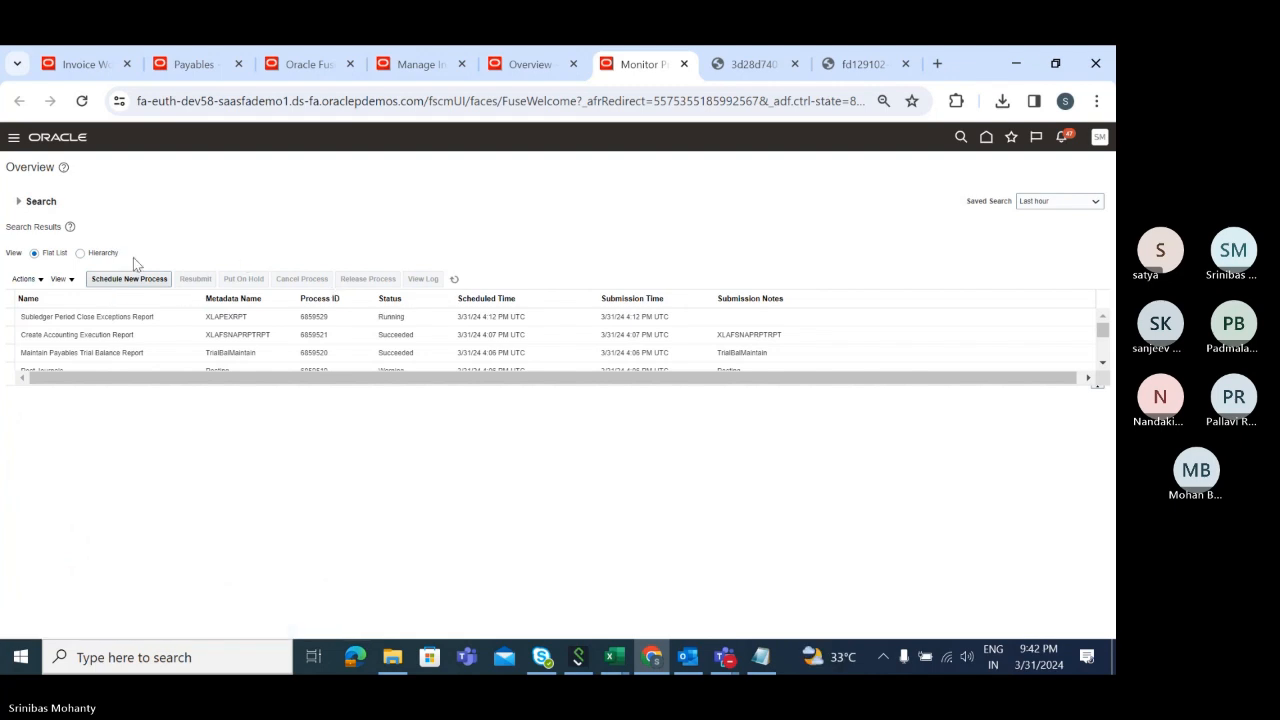
left_click(136, 314)
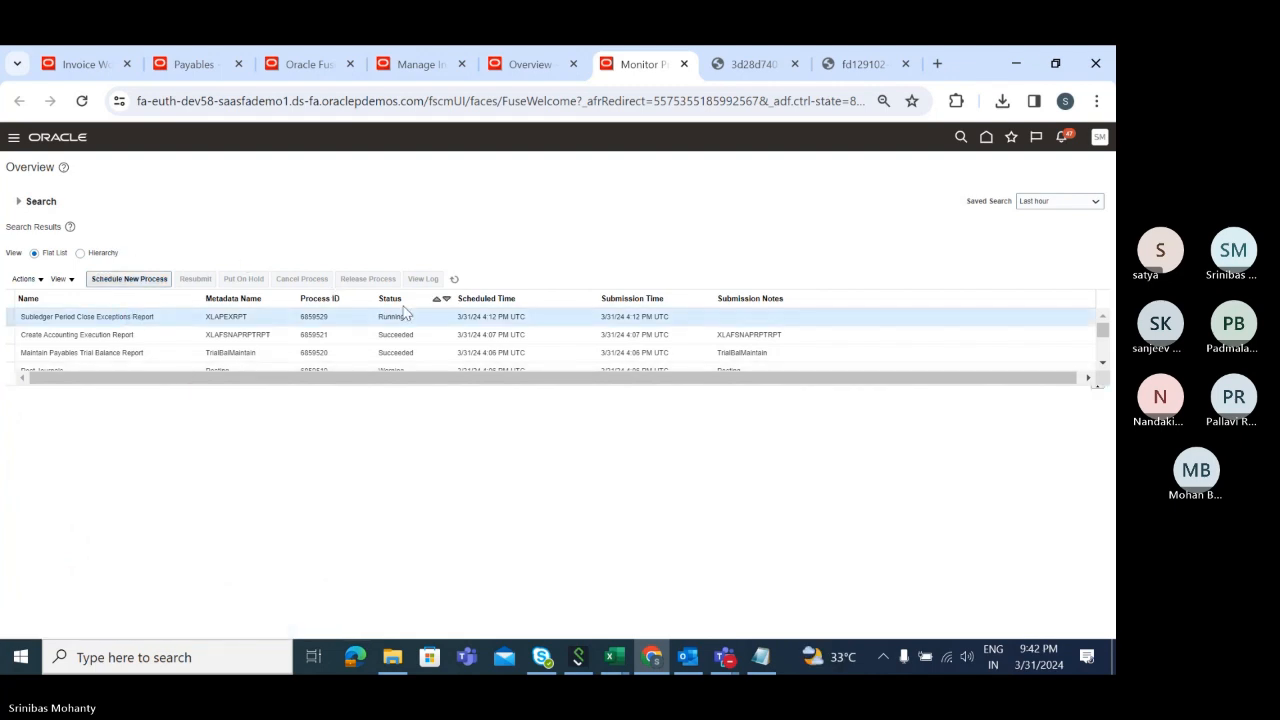
left_click(453, 281)
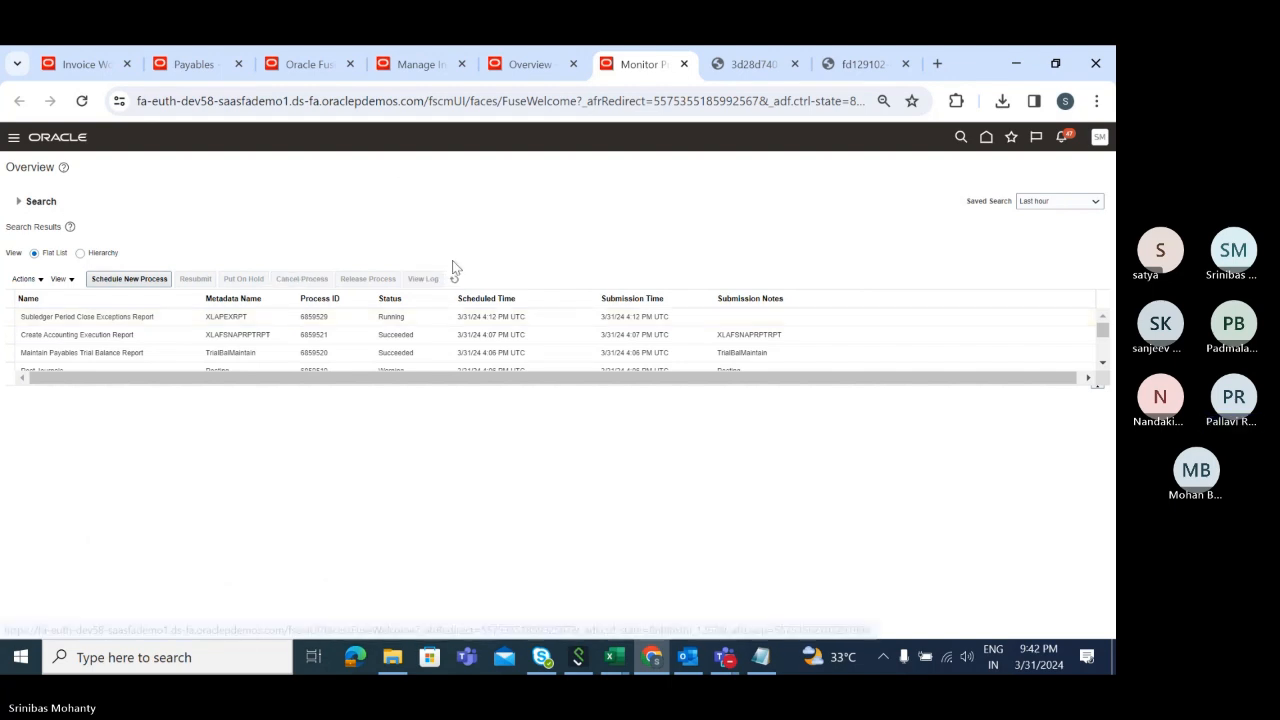
left_click(454, 280)
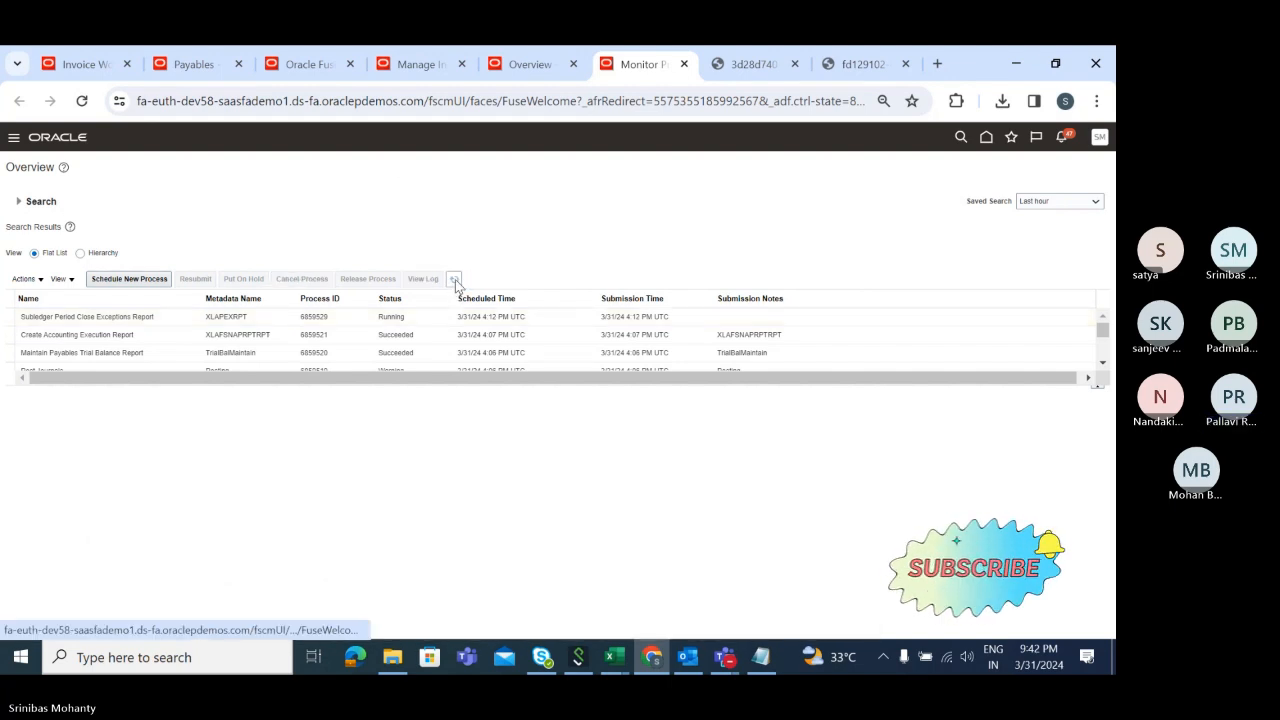
left_click(454, 280)
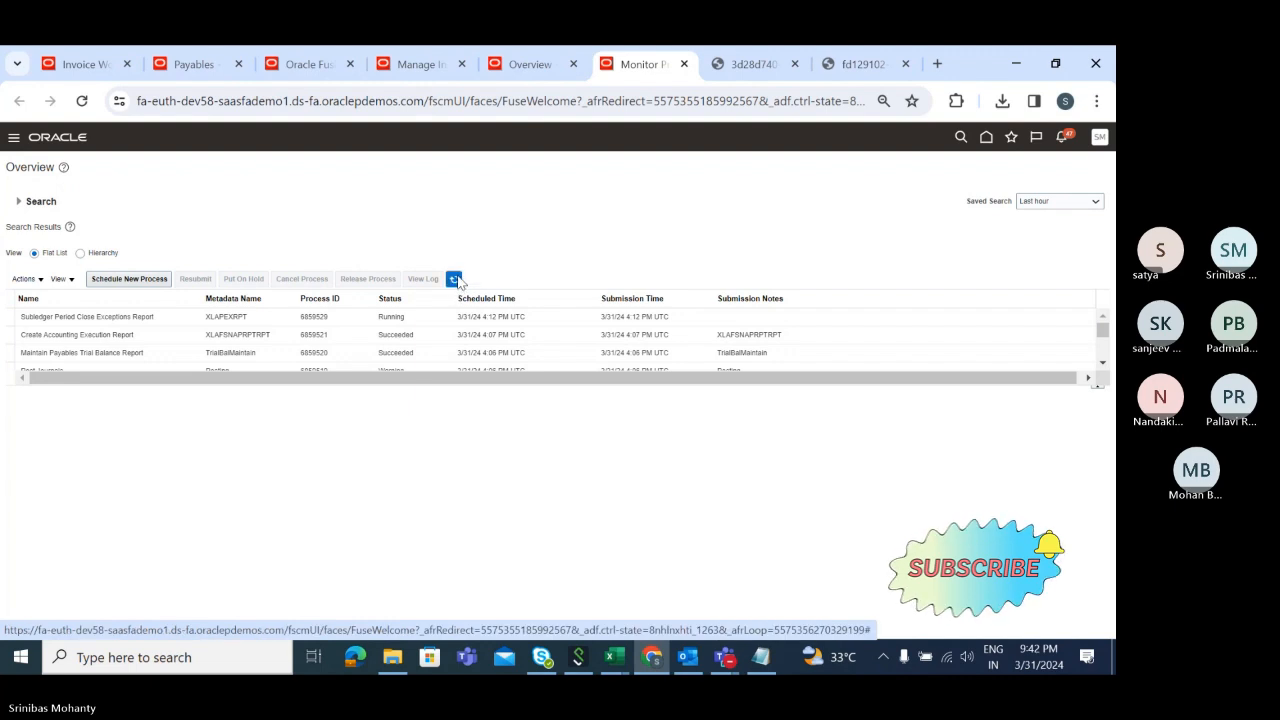
left_click(455, 281)
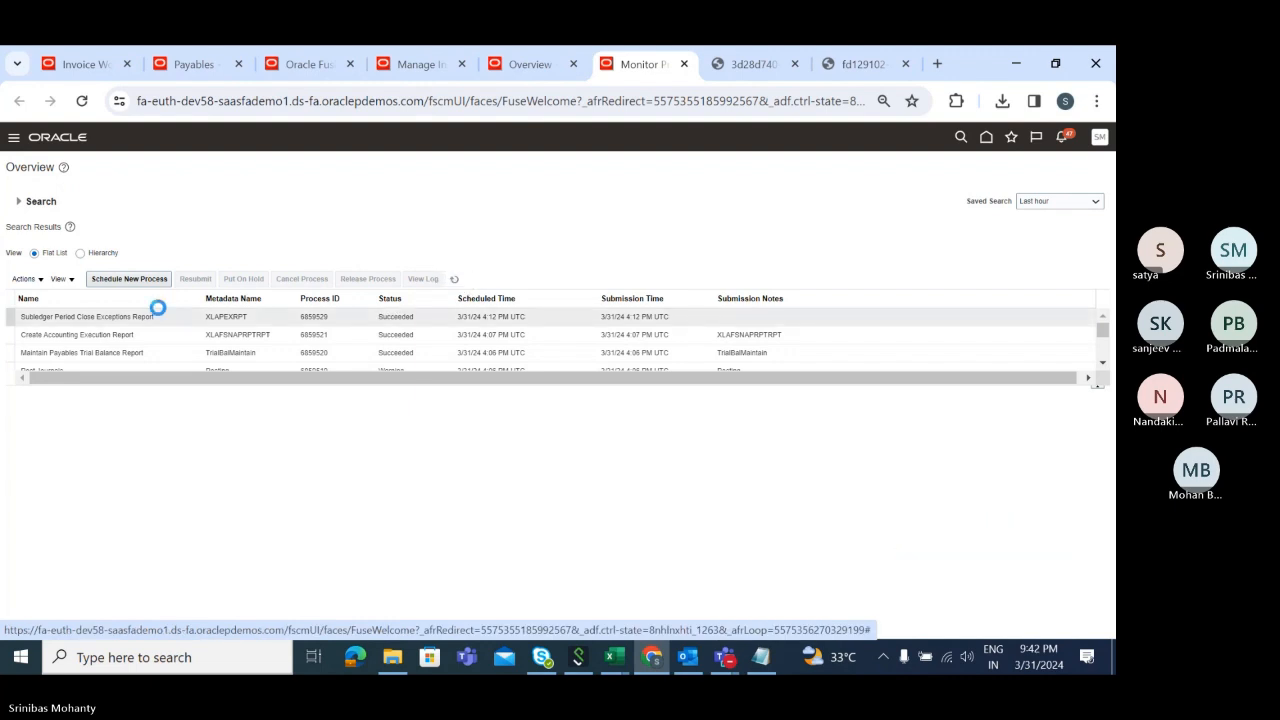
Open the output of the Subledger Period Close Exceptions Report and check its second page for exceptions
left_click(144, 317)
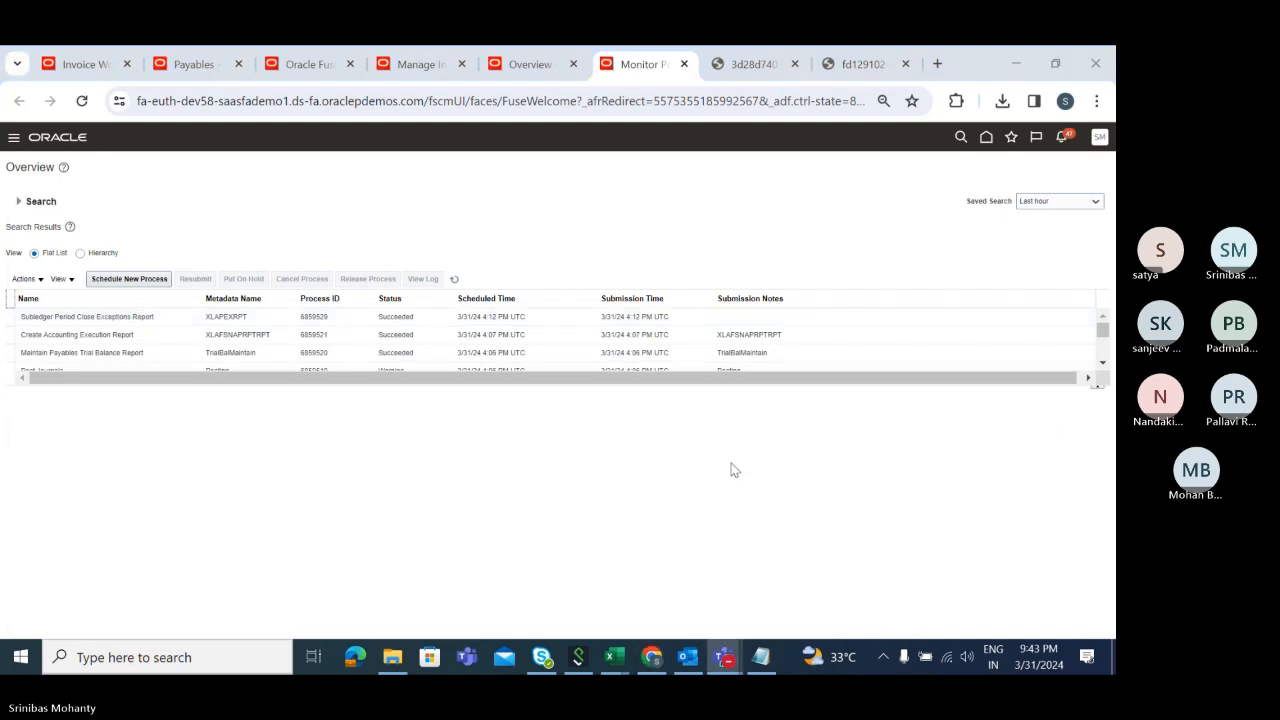
left_click(143, 317)
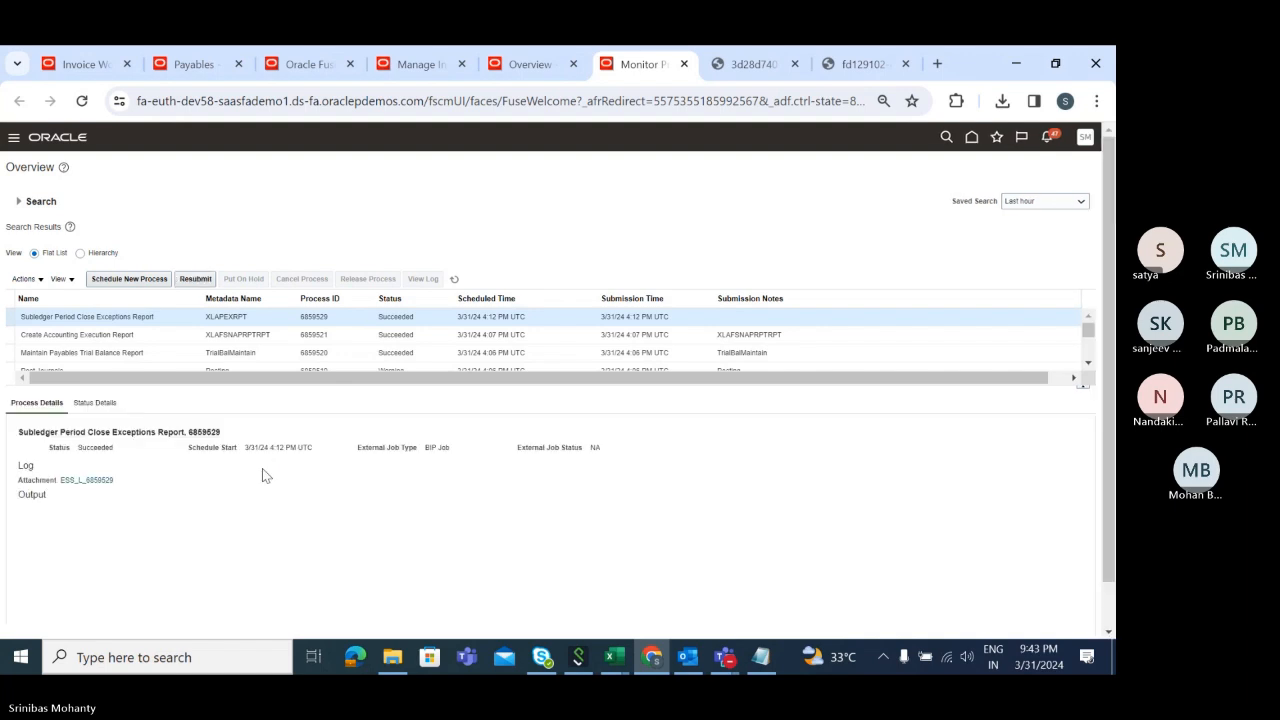
scroll(262, 475, "down", 1)
left_click(136, 566)
scroll(651, 457, "down", 10)
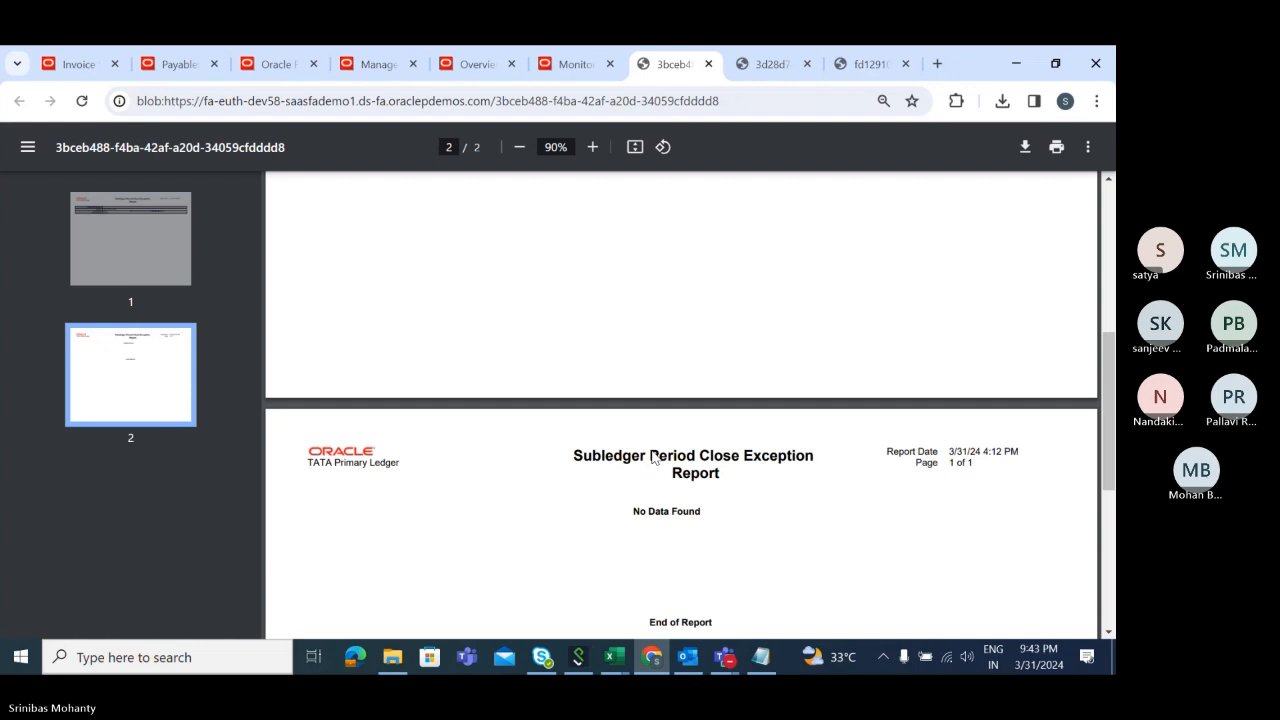
Review the result line on the exception report's second page and the report parameters on its first page
scroll(651, 457, "up", 4)
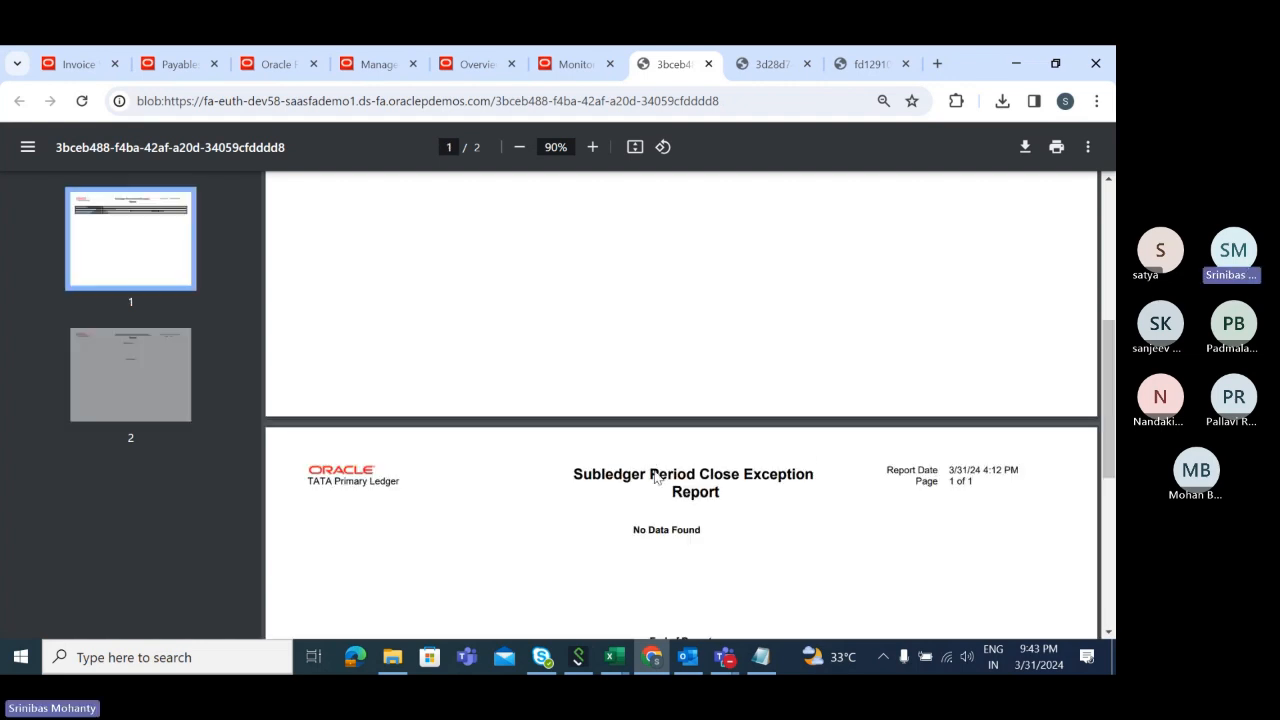
left_click_drag(636, 531, 786, 531)
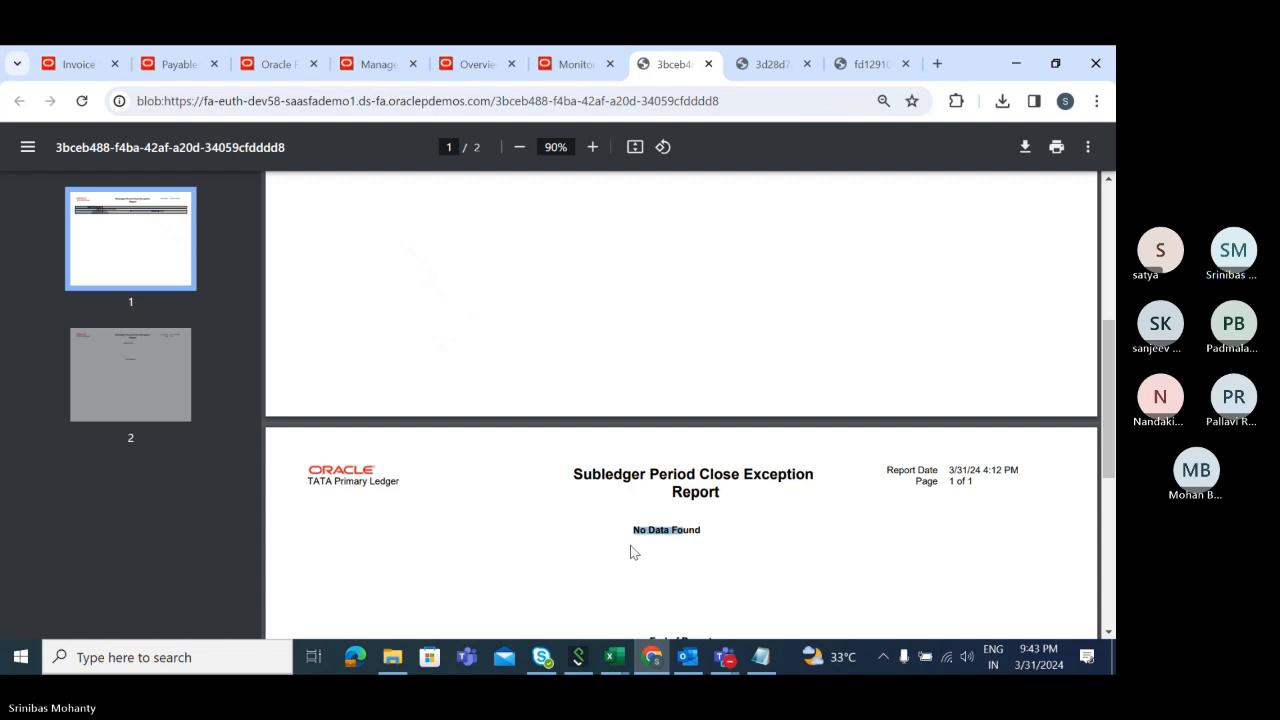
scroll(634, 480, "up", 7)
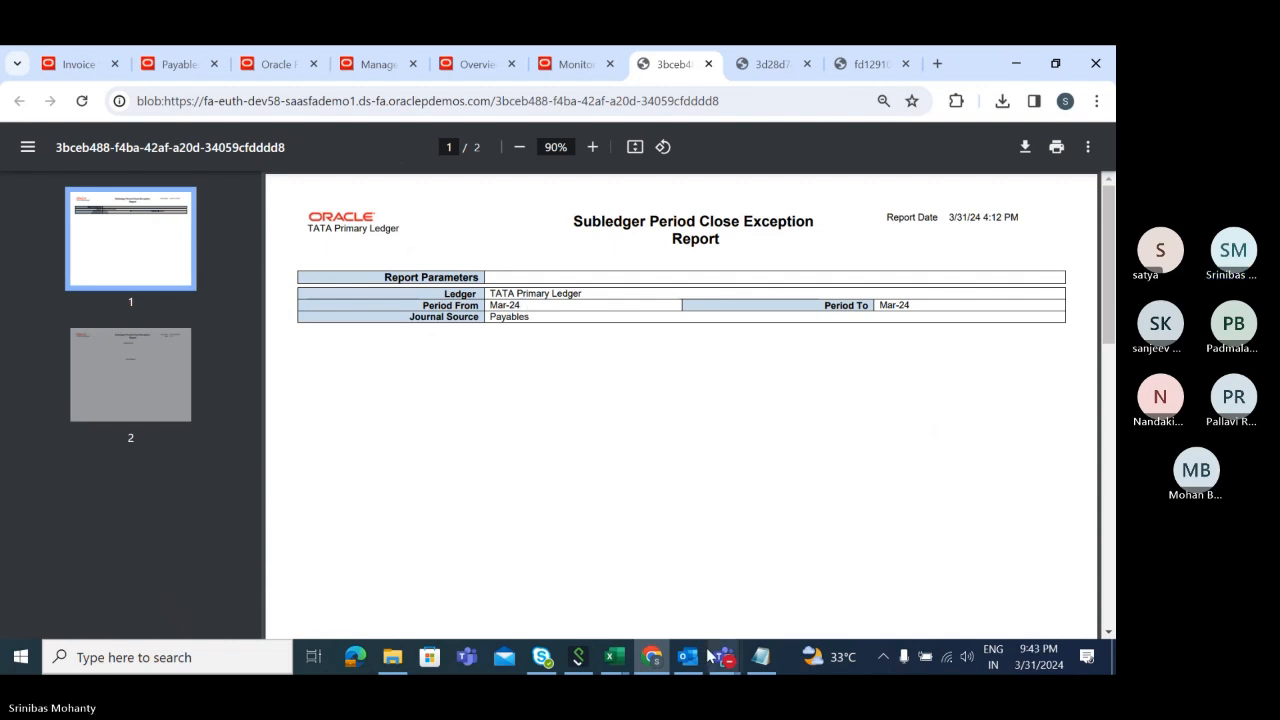
Switch to the Finance training workbook in Excel and review the steps listed under AP Period Close process for AP
mouse_move(614, 657)
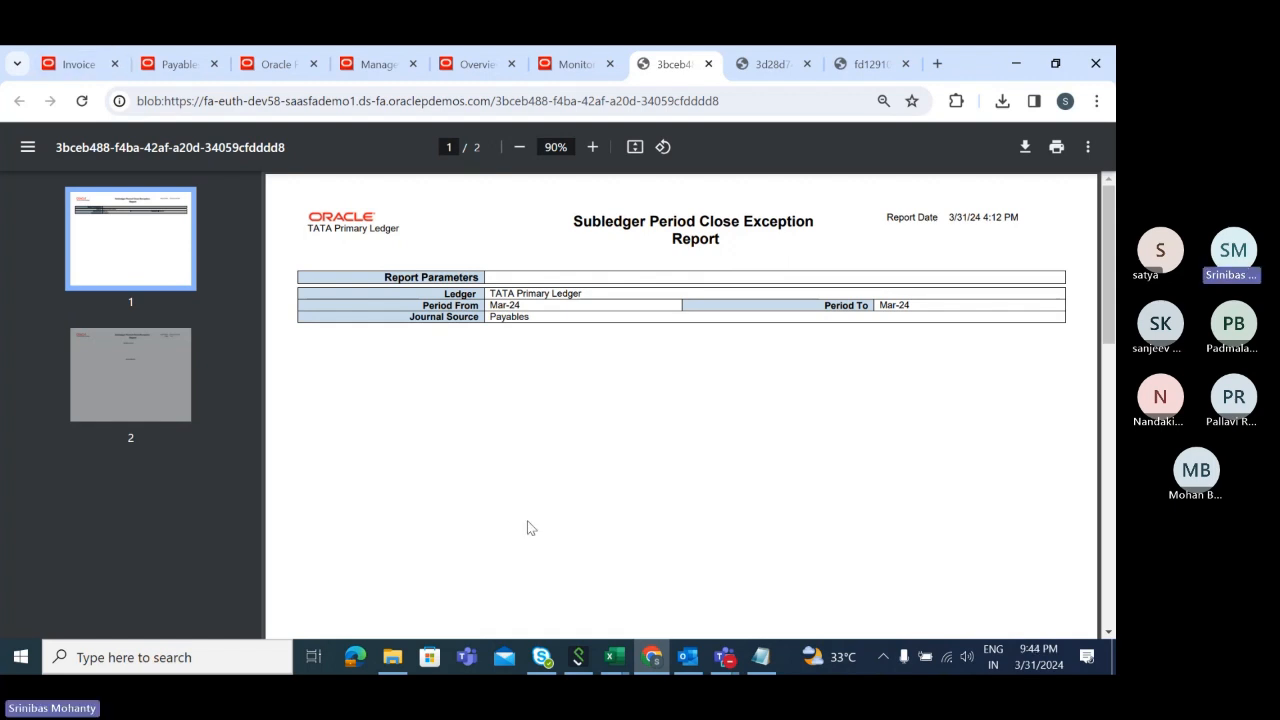
left_click(549, 462)
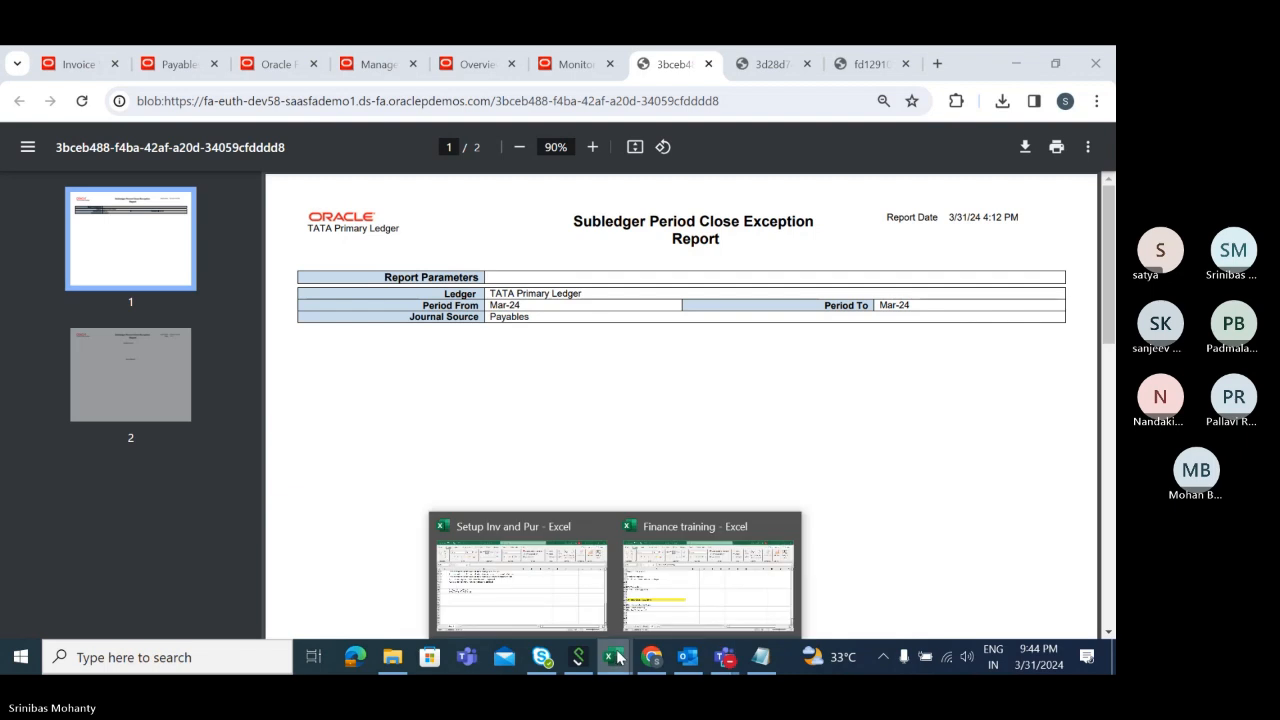
left_click(699, 585)
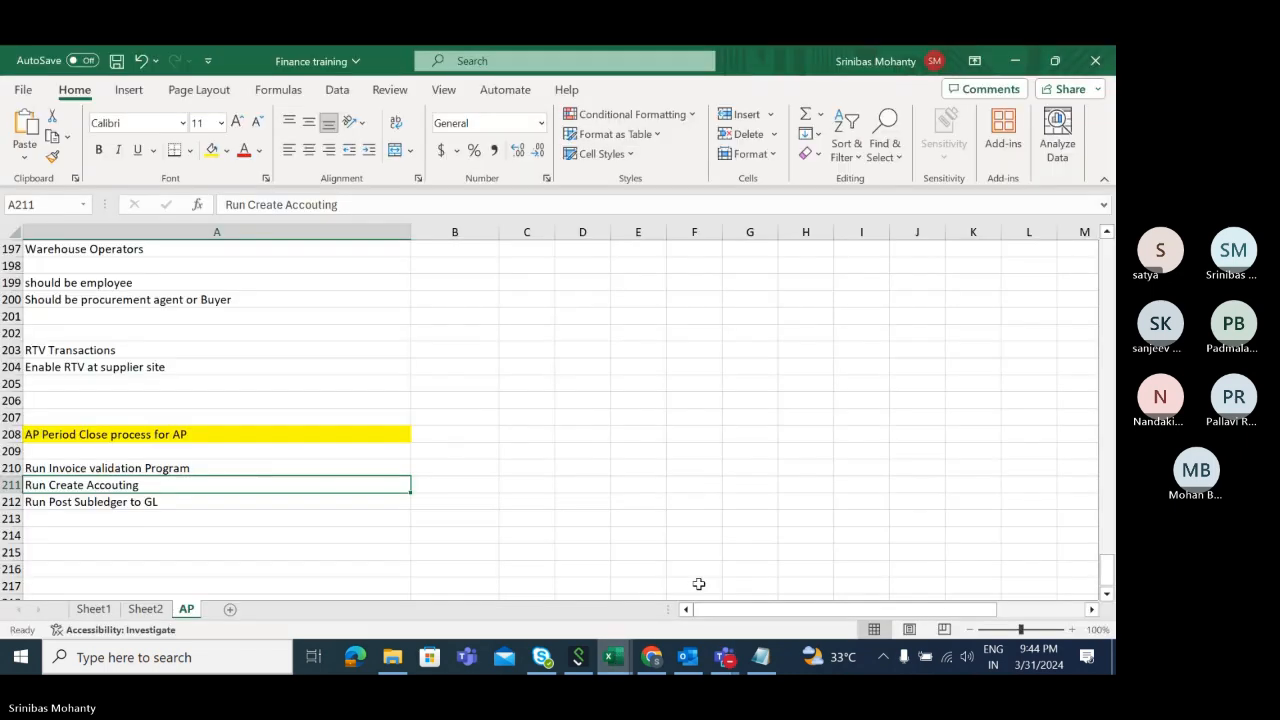
left_click(128, 525)
left_click(78, 470)
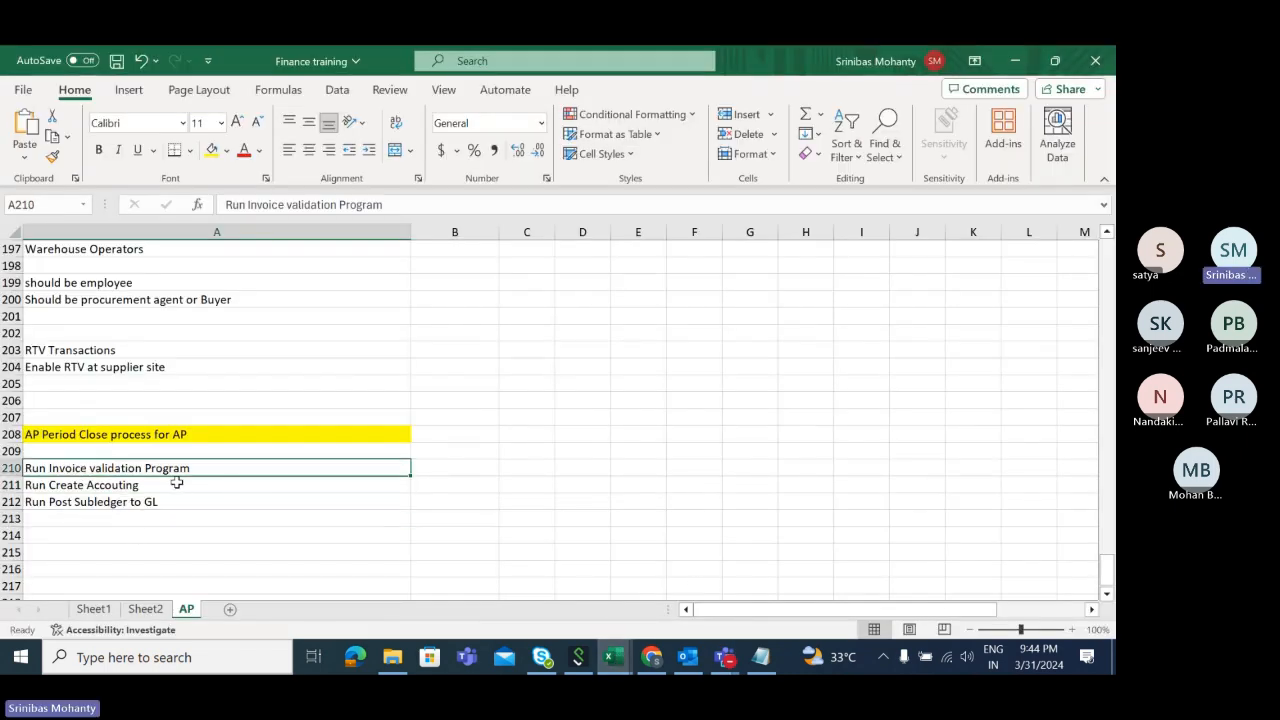
left_click(112, 486)
Add "Run Exception report" in cell A213, below Run Post Subledger to GL
left_click(71, 518)
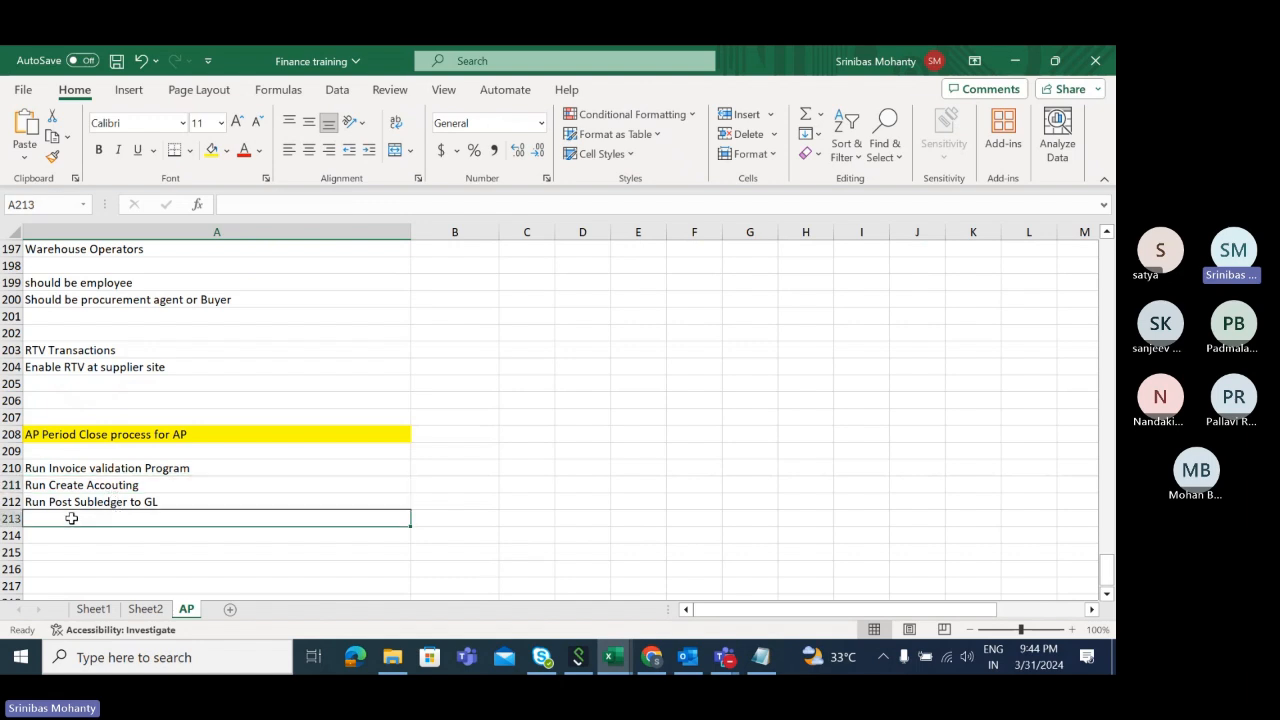
type("Run")
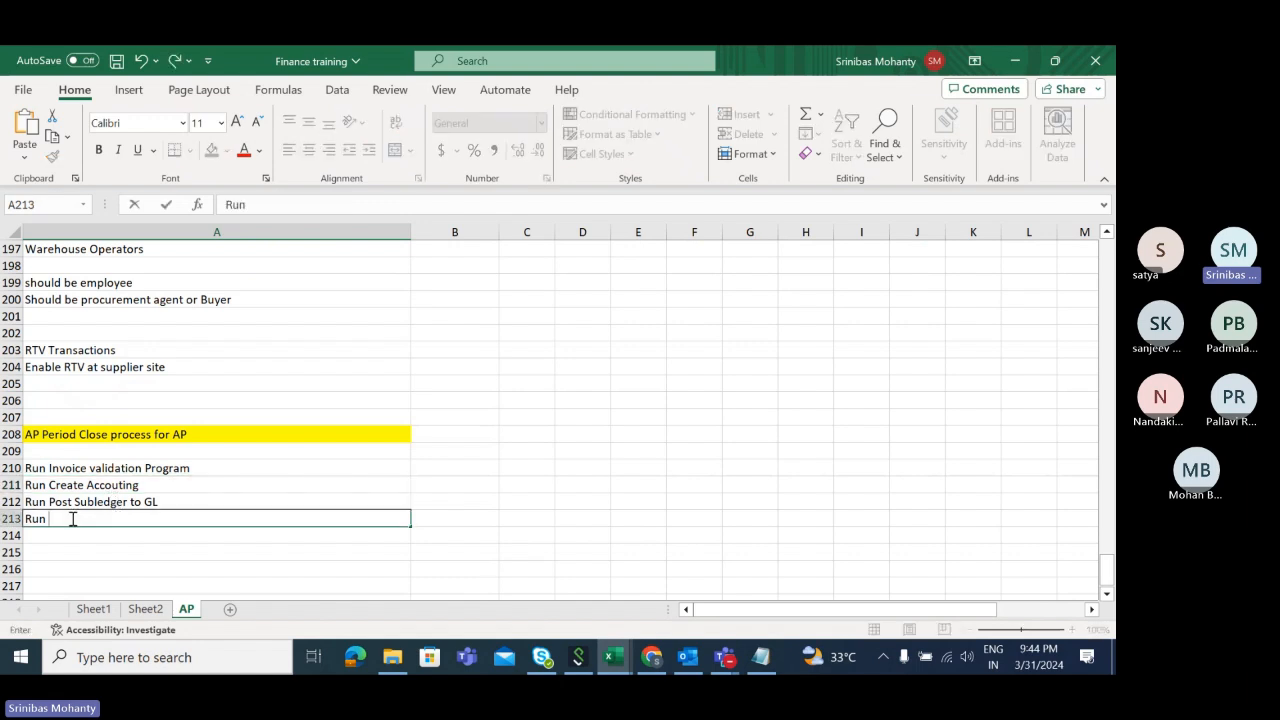
type(" Eception r")
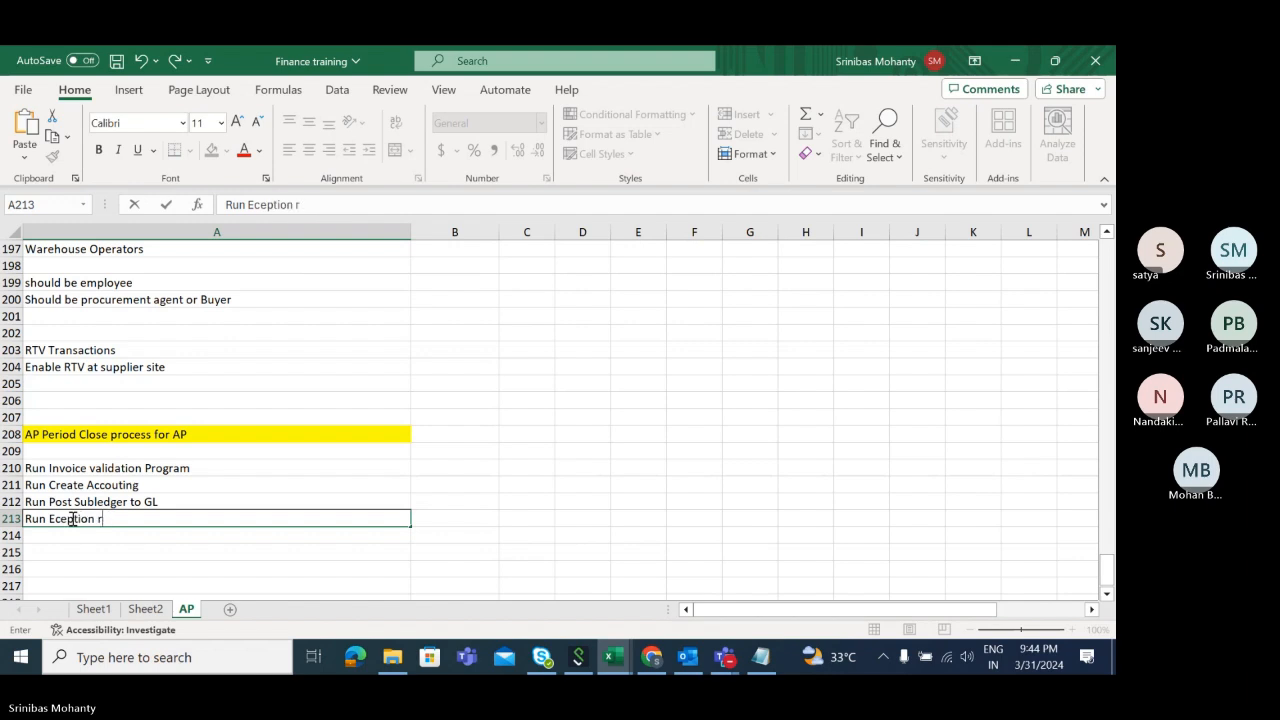
key("BackSpace")
key("BackSpace")
key("BackSpace")
key("BackSpace")
key("BackSpace")
key("BackSpace")
key("BackSpace")
key("BackSpace")
key("BackSpace")
type("xception report")
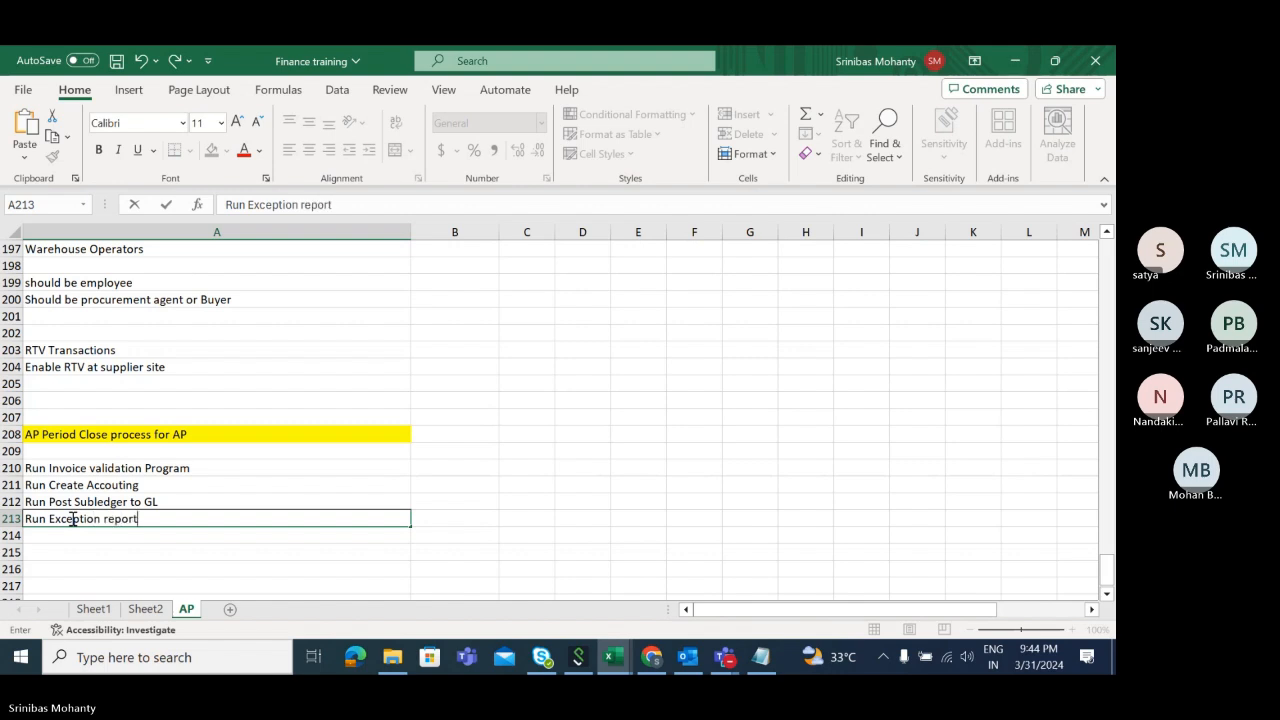
key("Return")
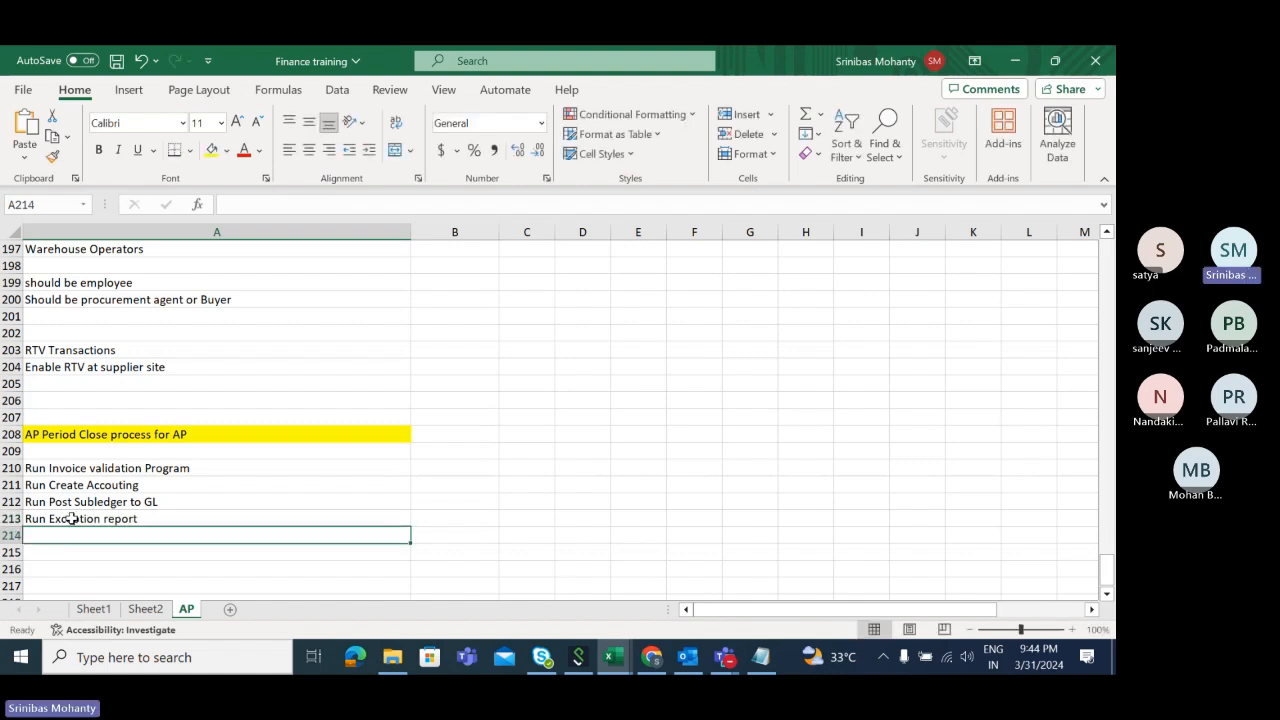